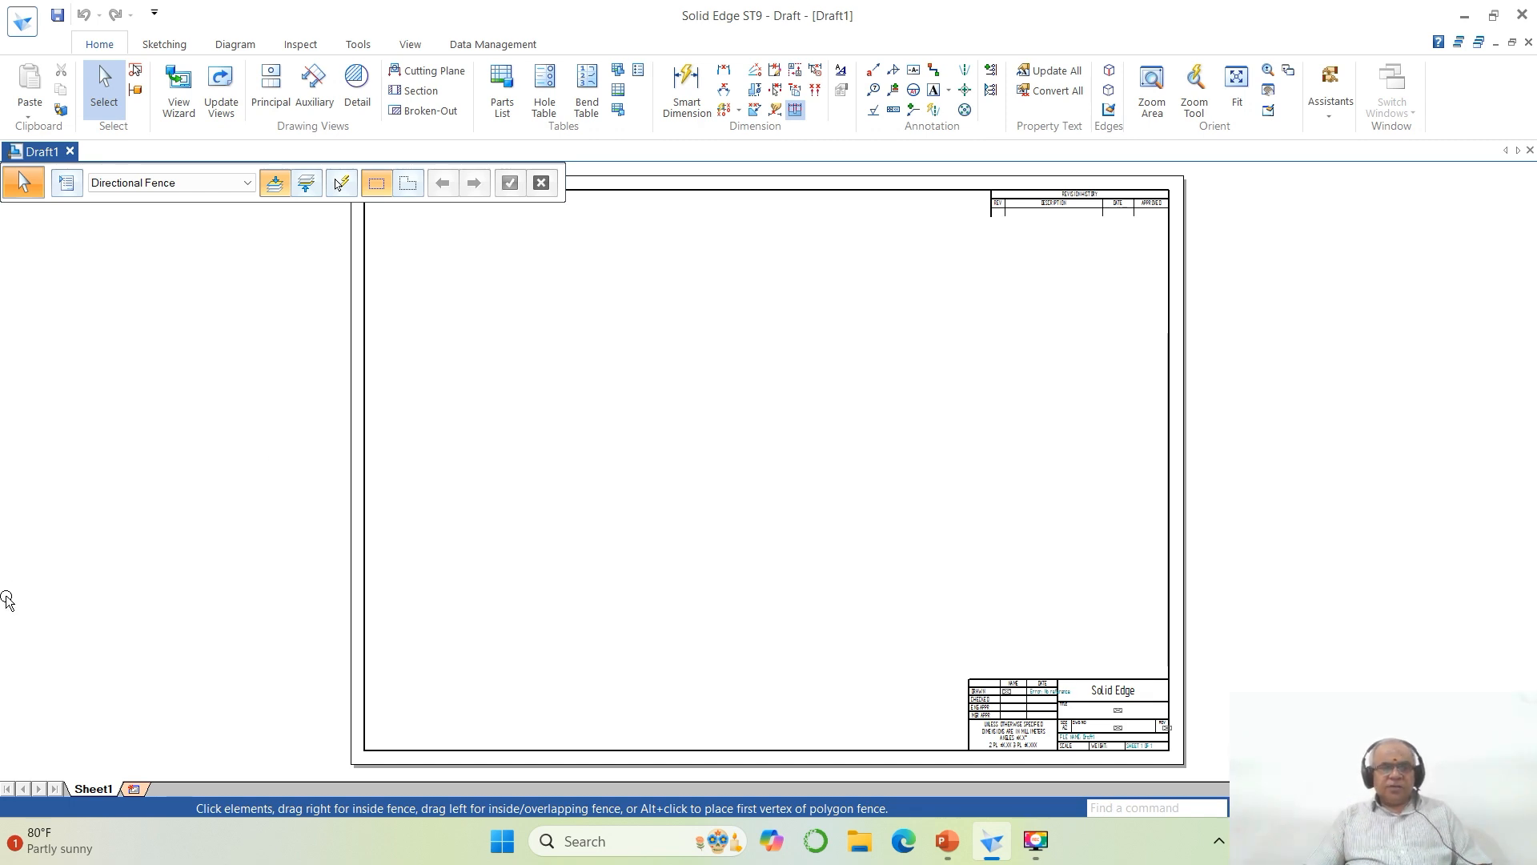
Step: Set the sheet's background to A4-Sheet with Show background turned off, and fit the sheet in the view
right_click(88, 791)
click(115, 783)
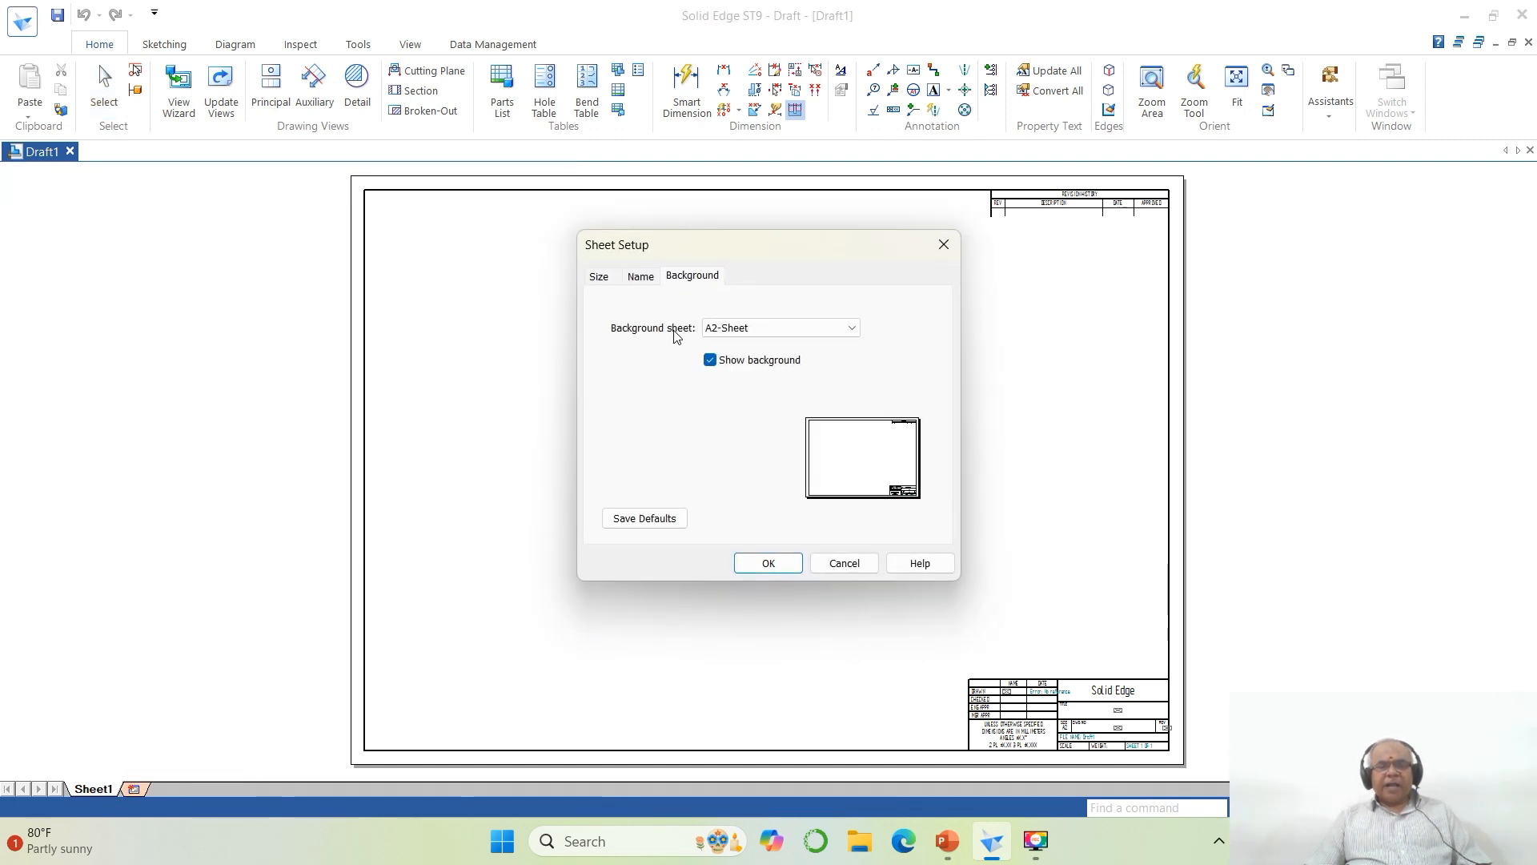
click(841, 327)
click(755, 395)
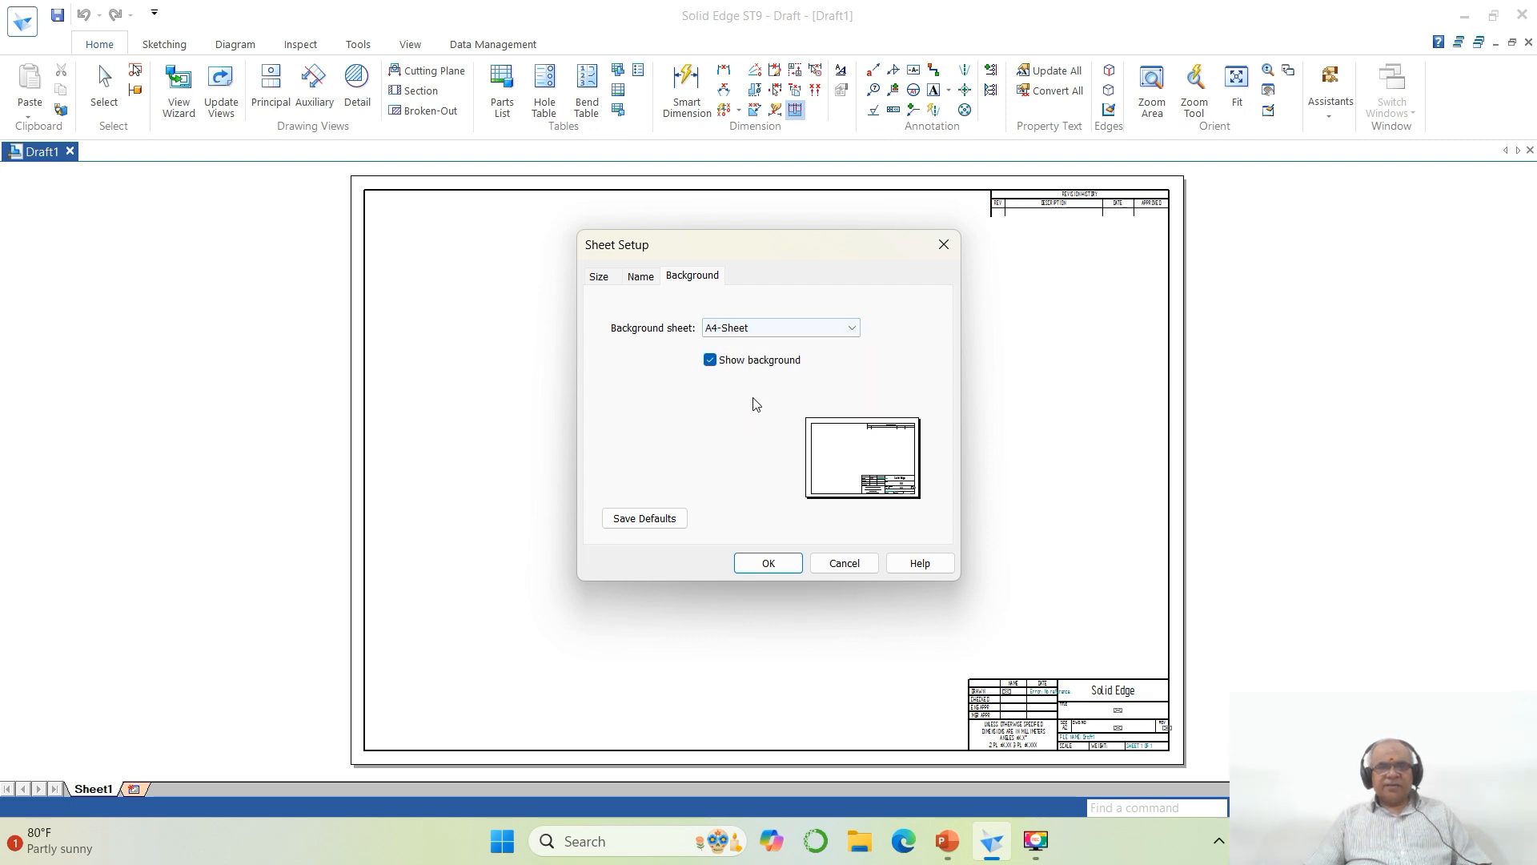
click(710, 361)
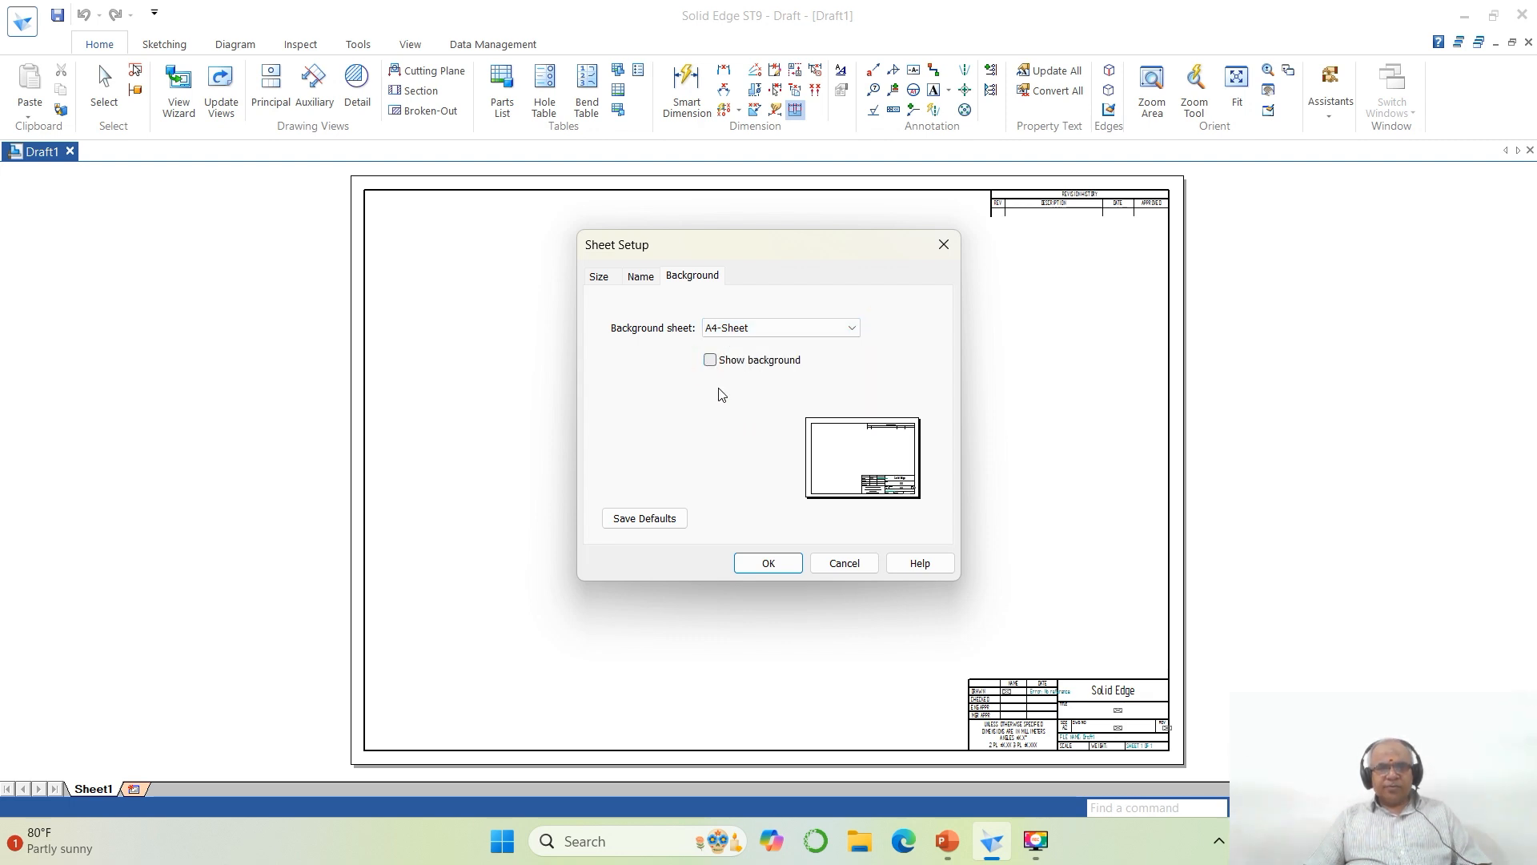
click(768, 562)
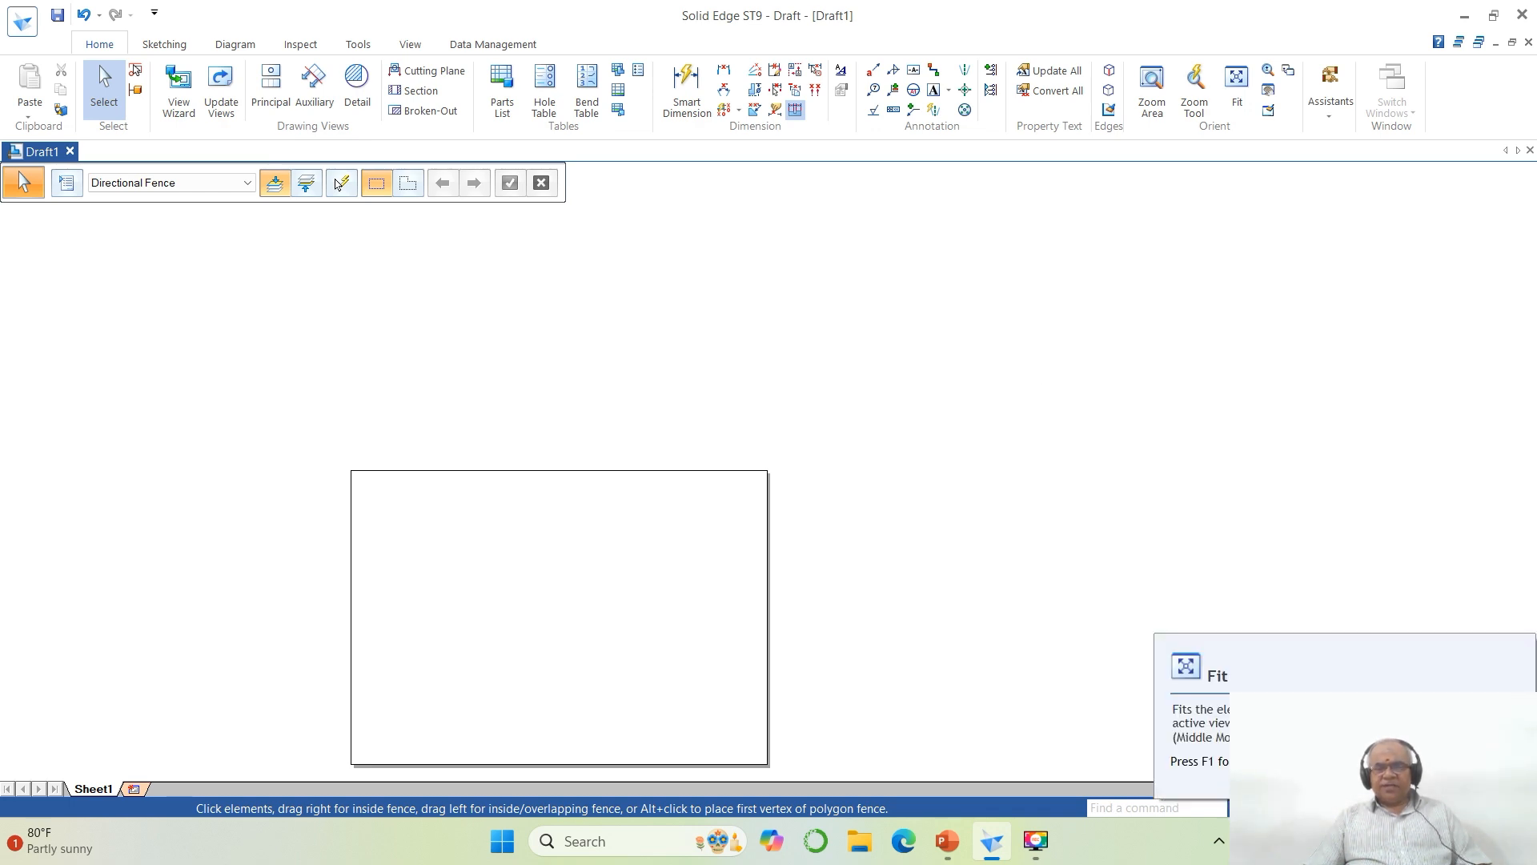
click(1313, 808)
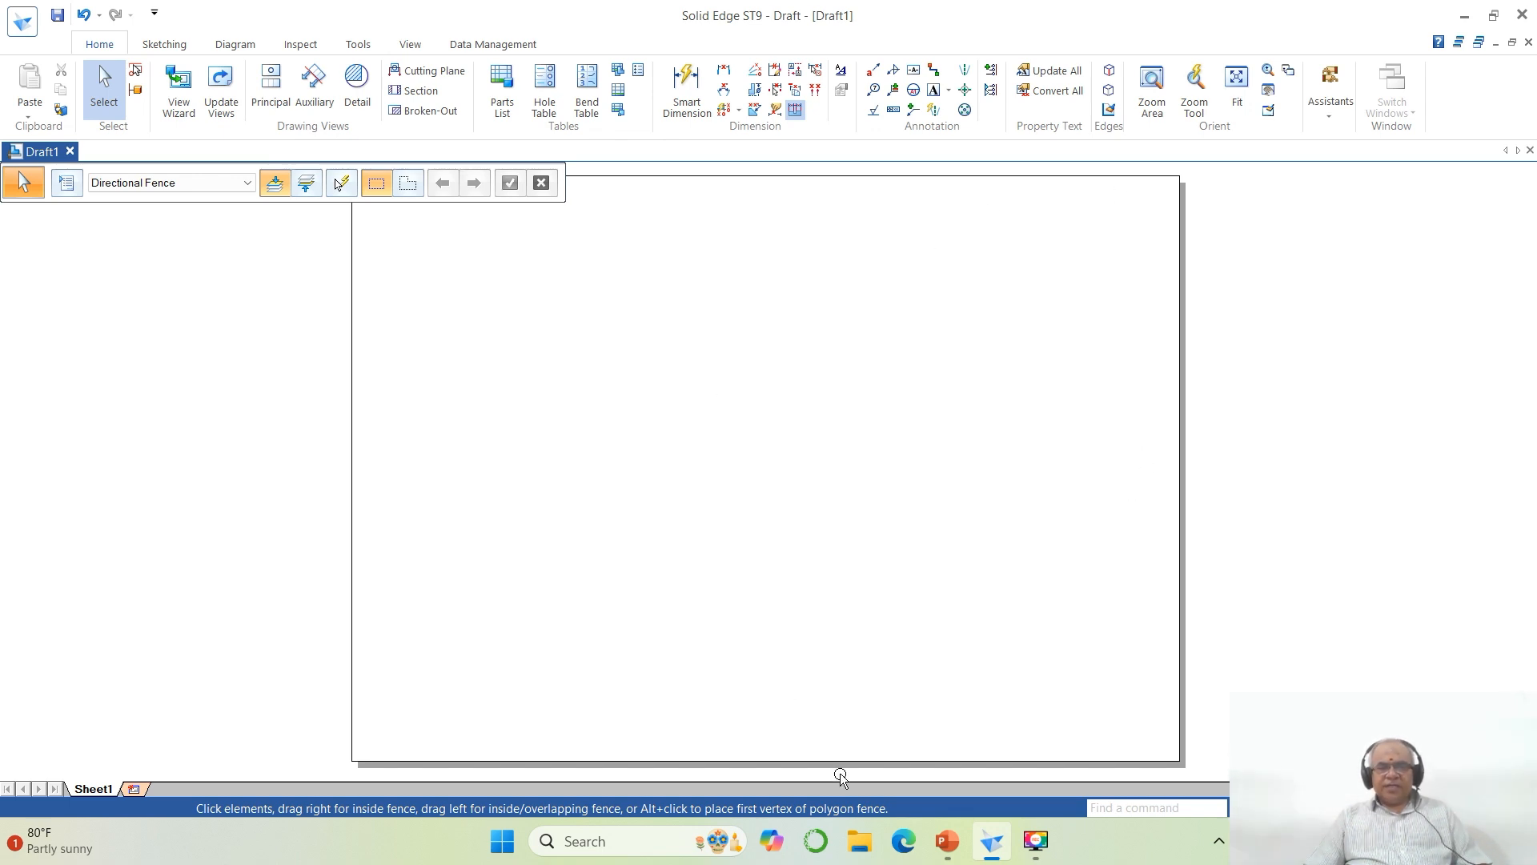
Step: Check the problem statement in PowerPoint, return to Solid Edge, and set up a text note in Times New Roman at size 4
click(948, 847)
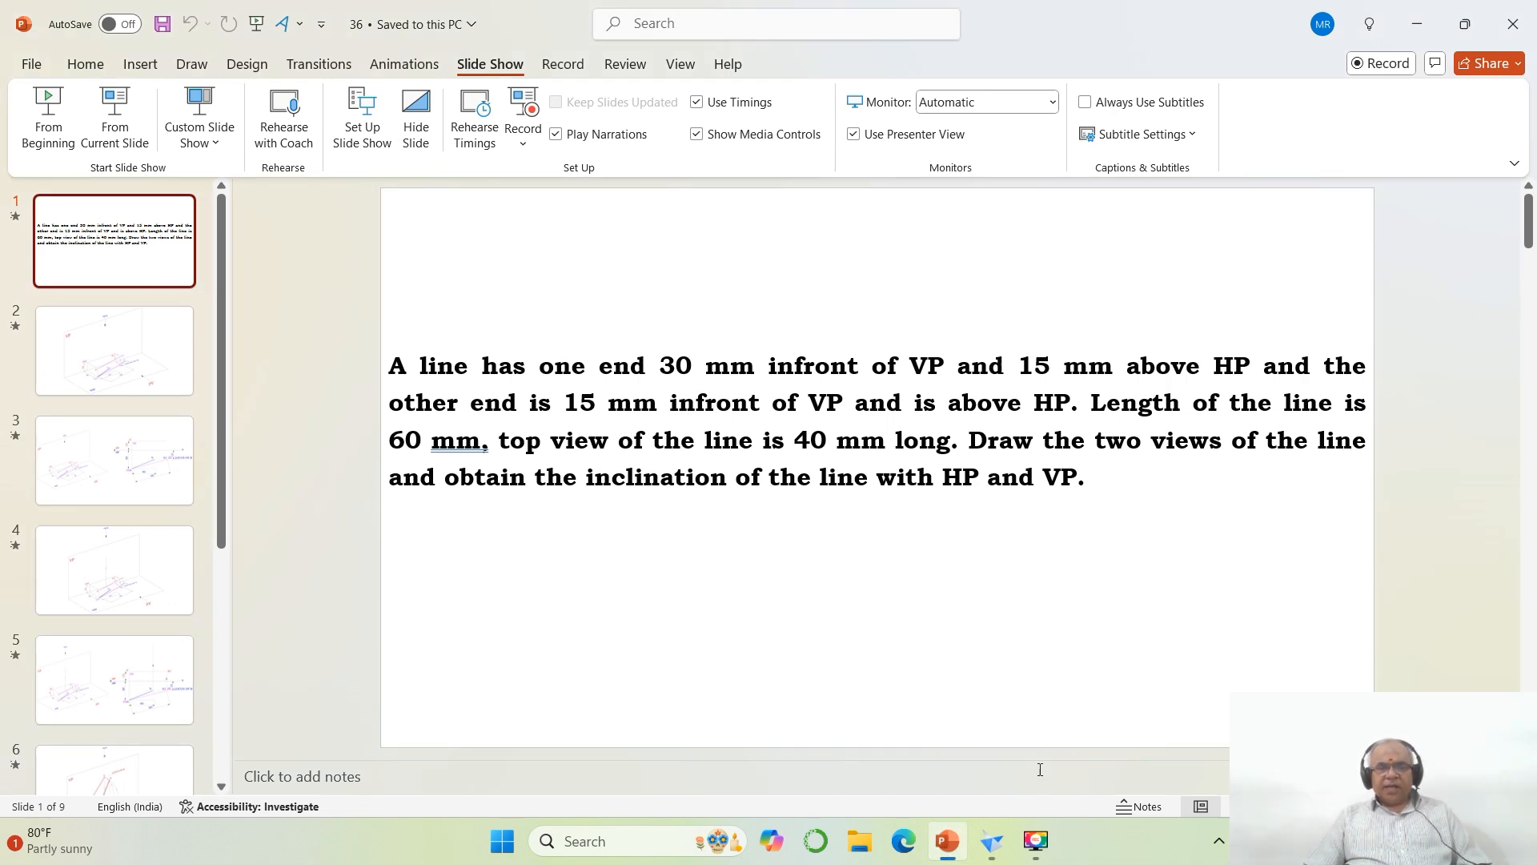
mouse_move(1002, 853)
click(976, 734)
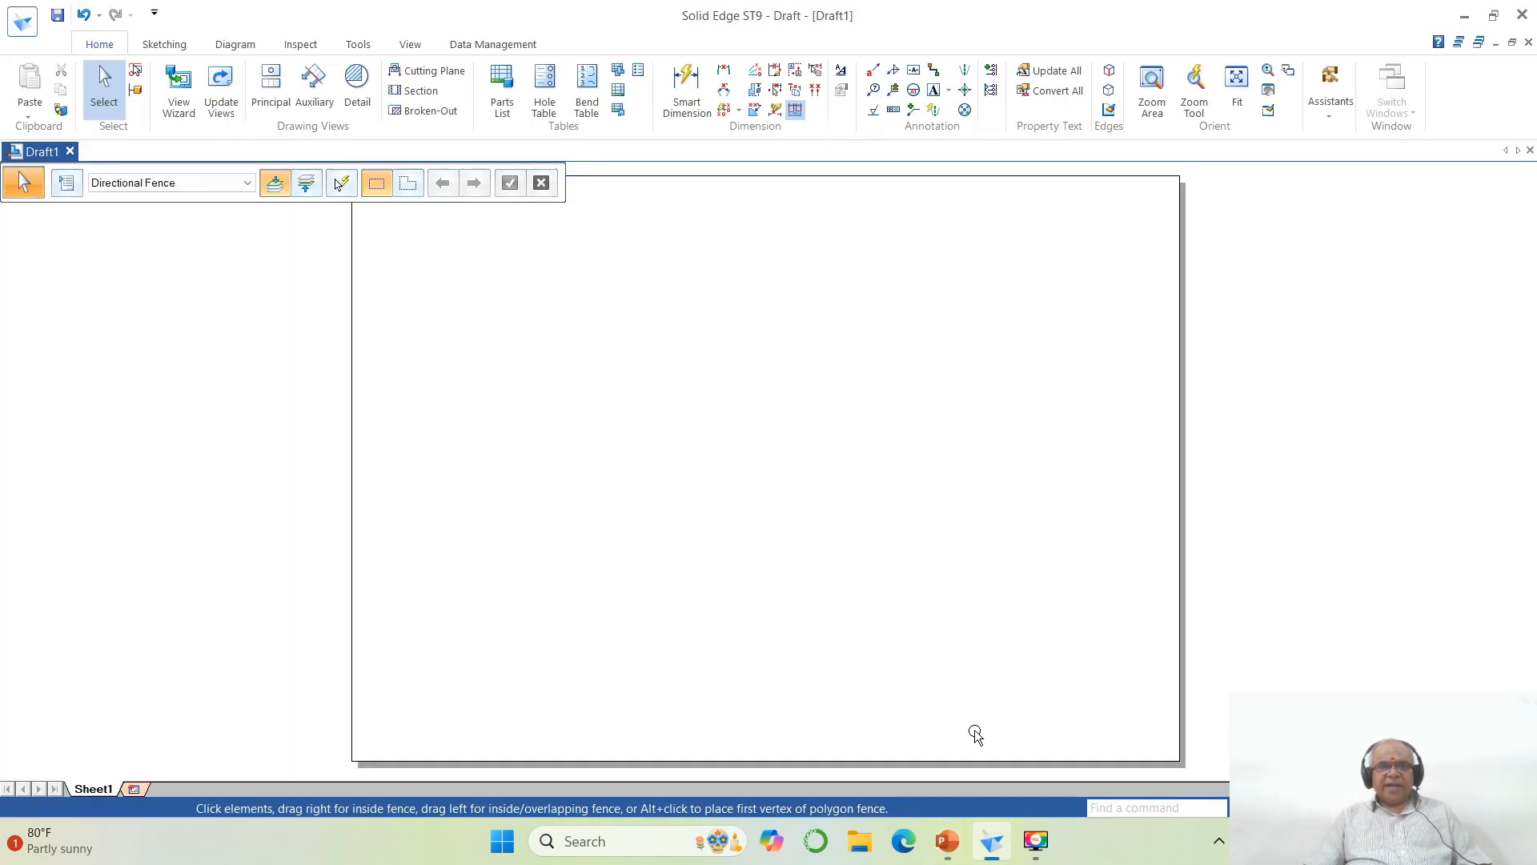
click(933, 90)
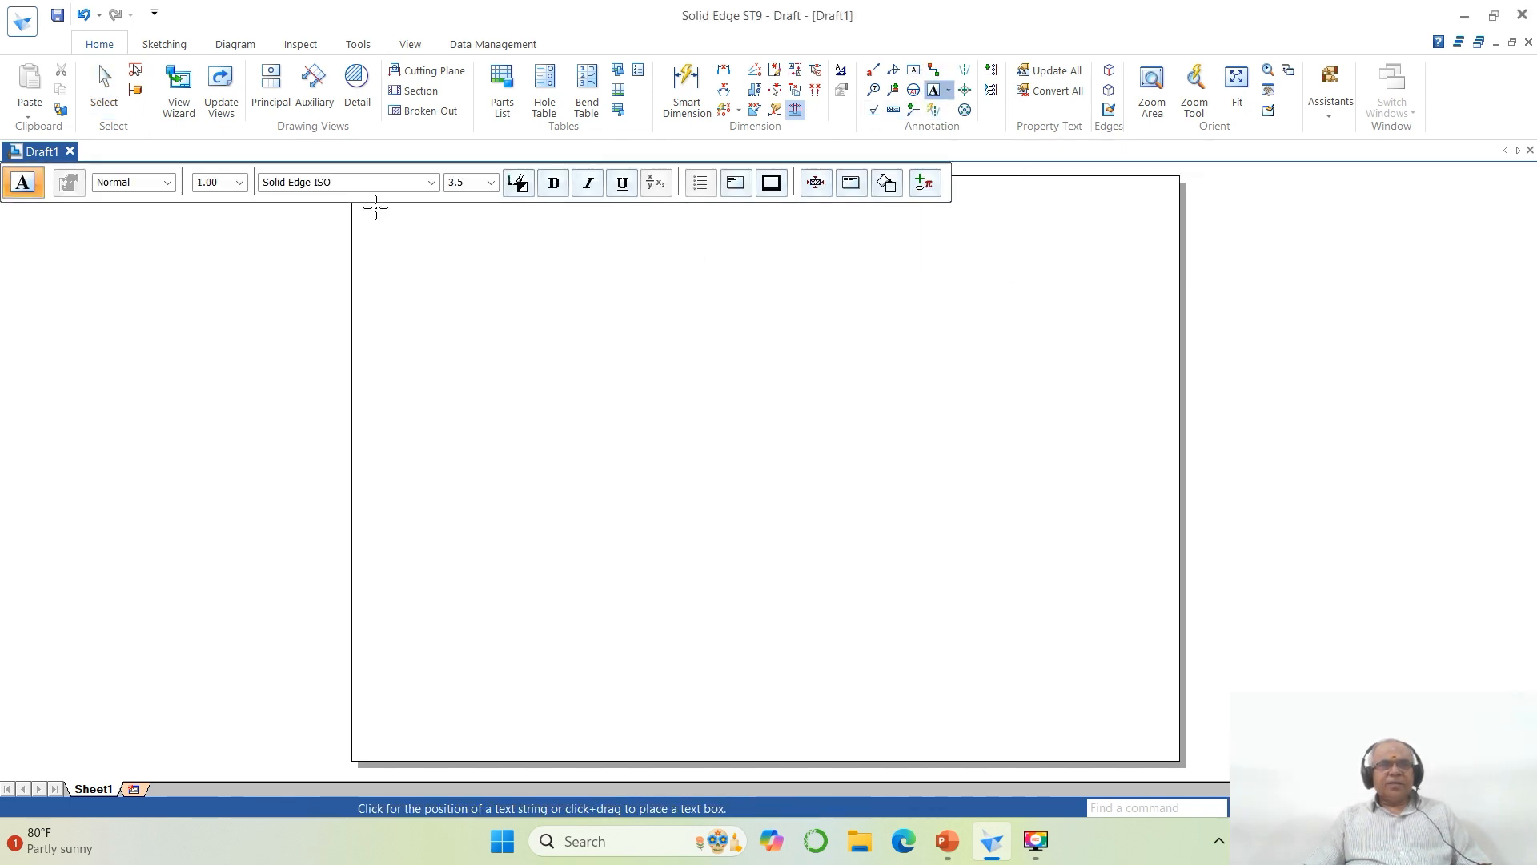
click(433, 182)
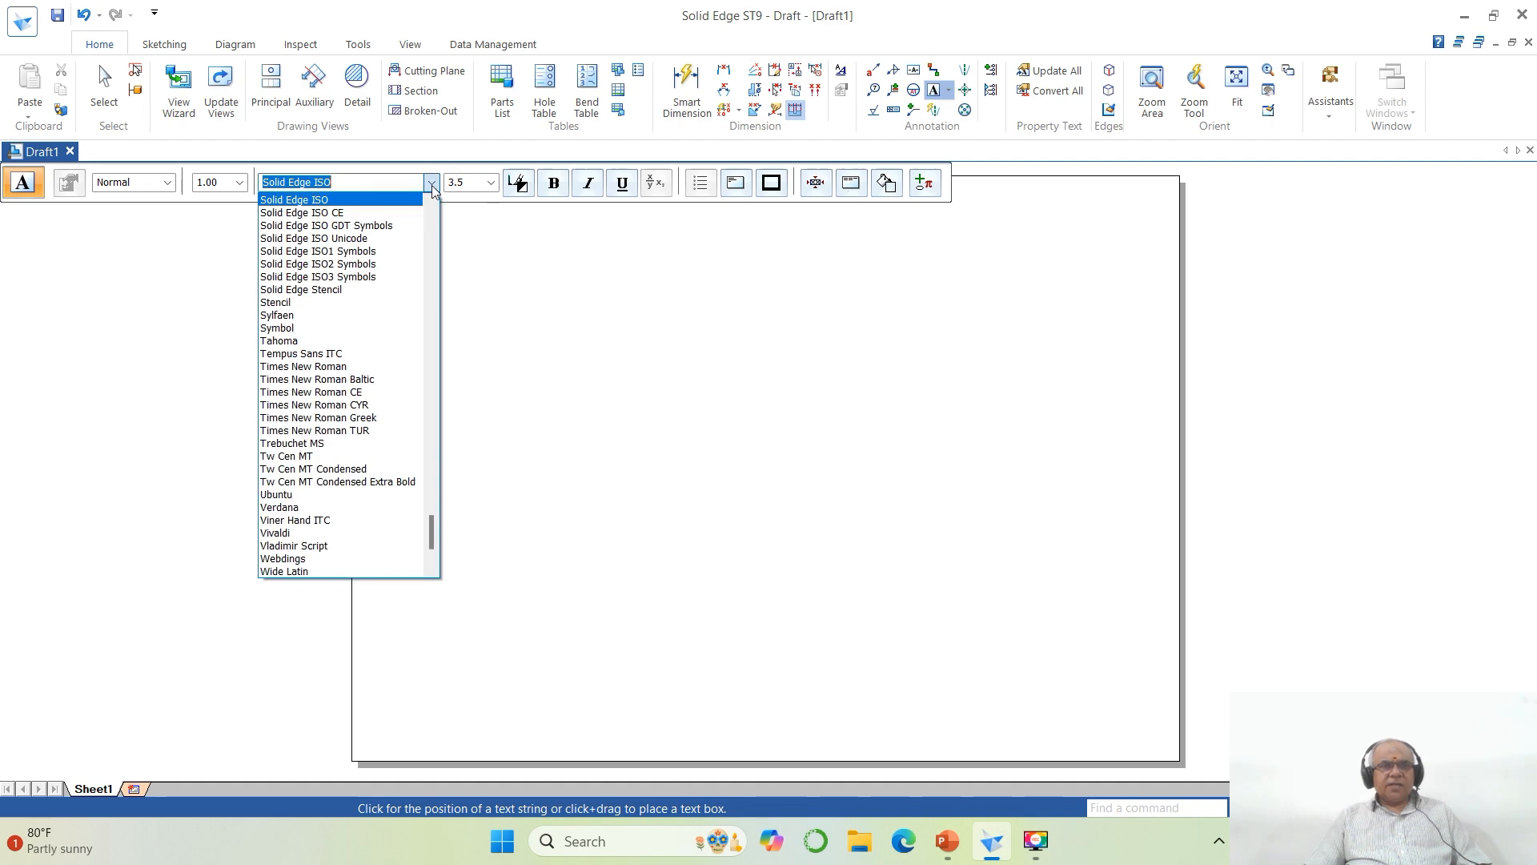
click(359, 365)
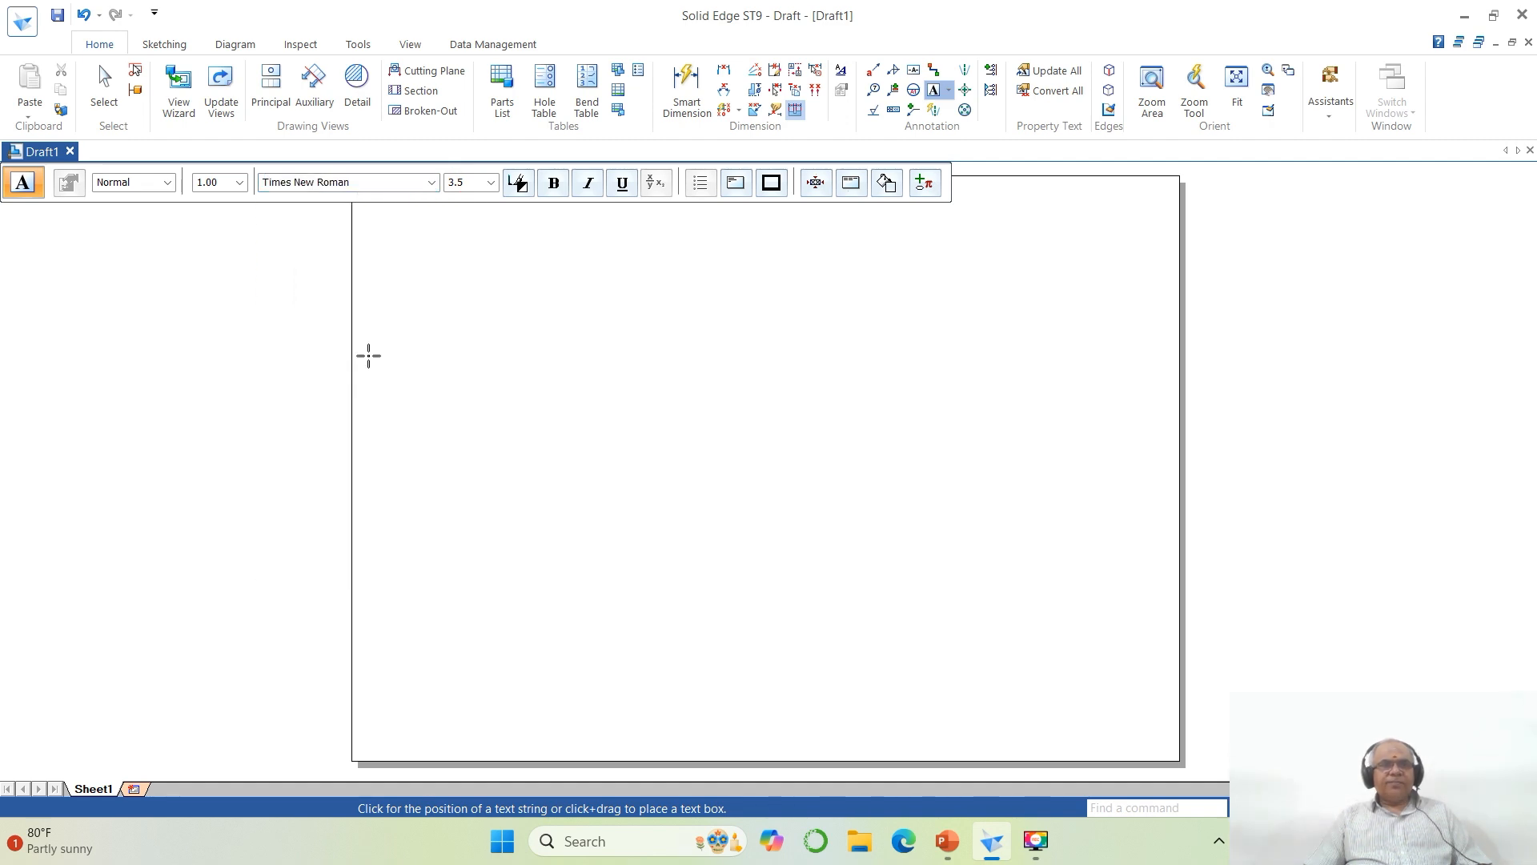
click(471, 187)
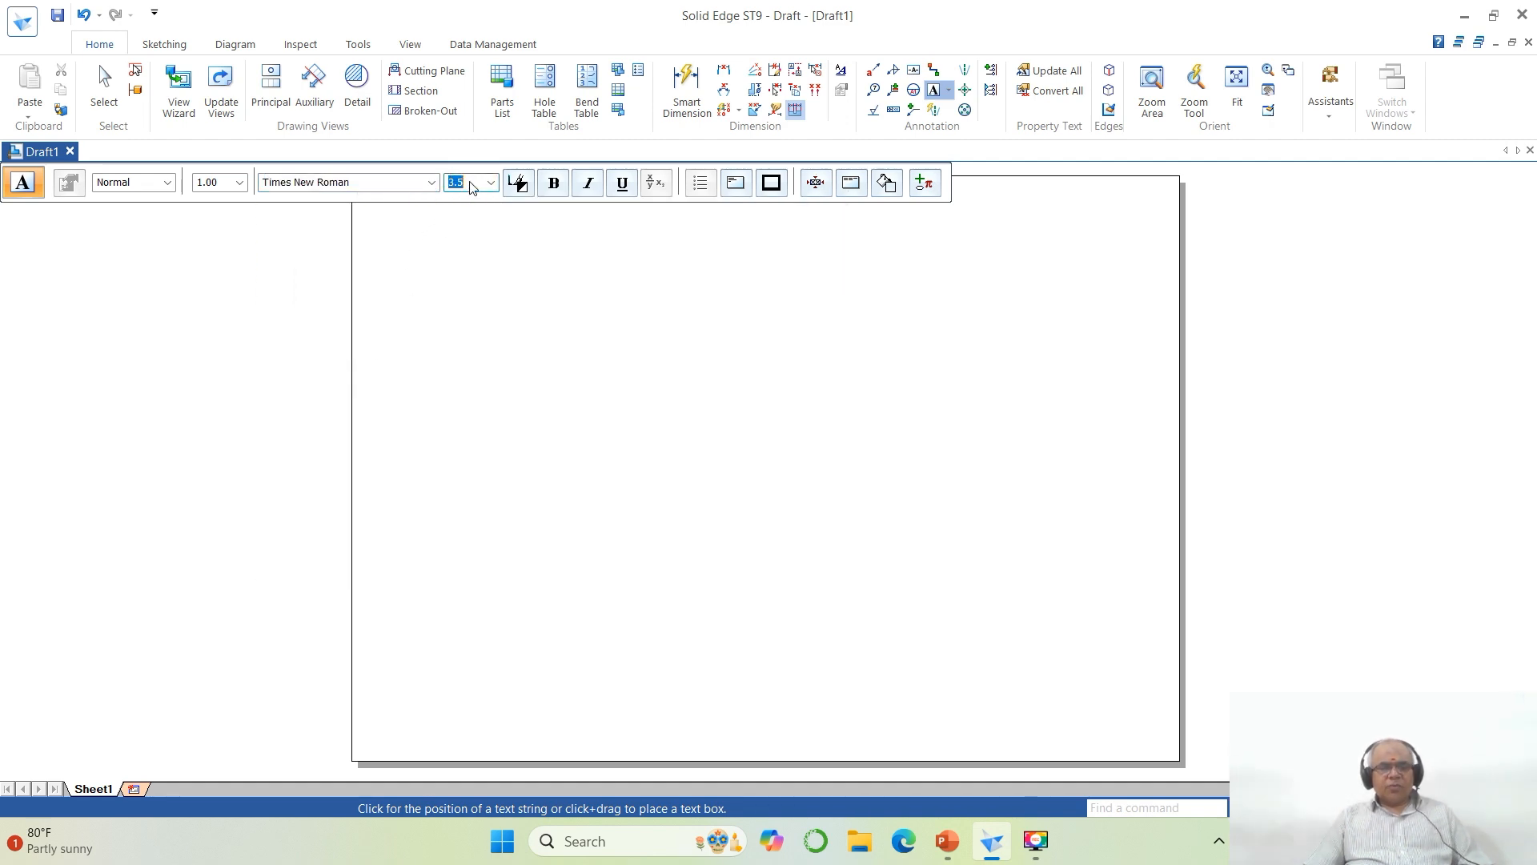
text(4)
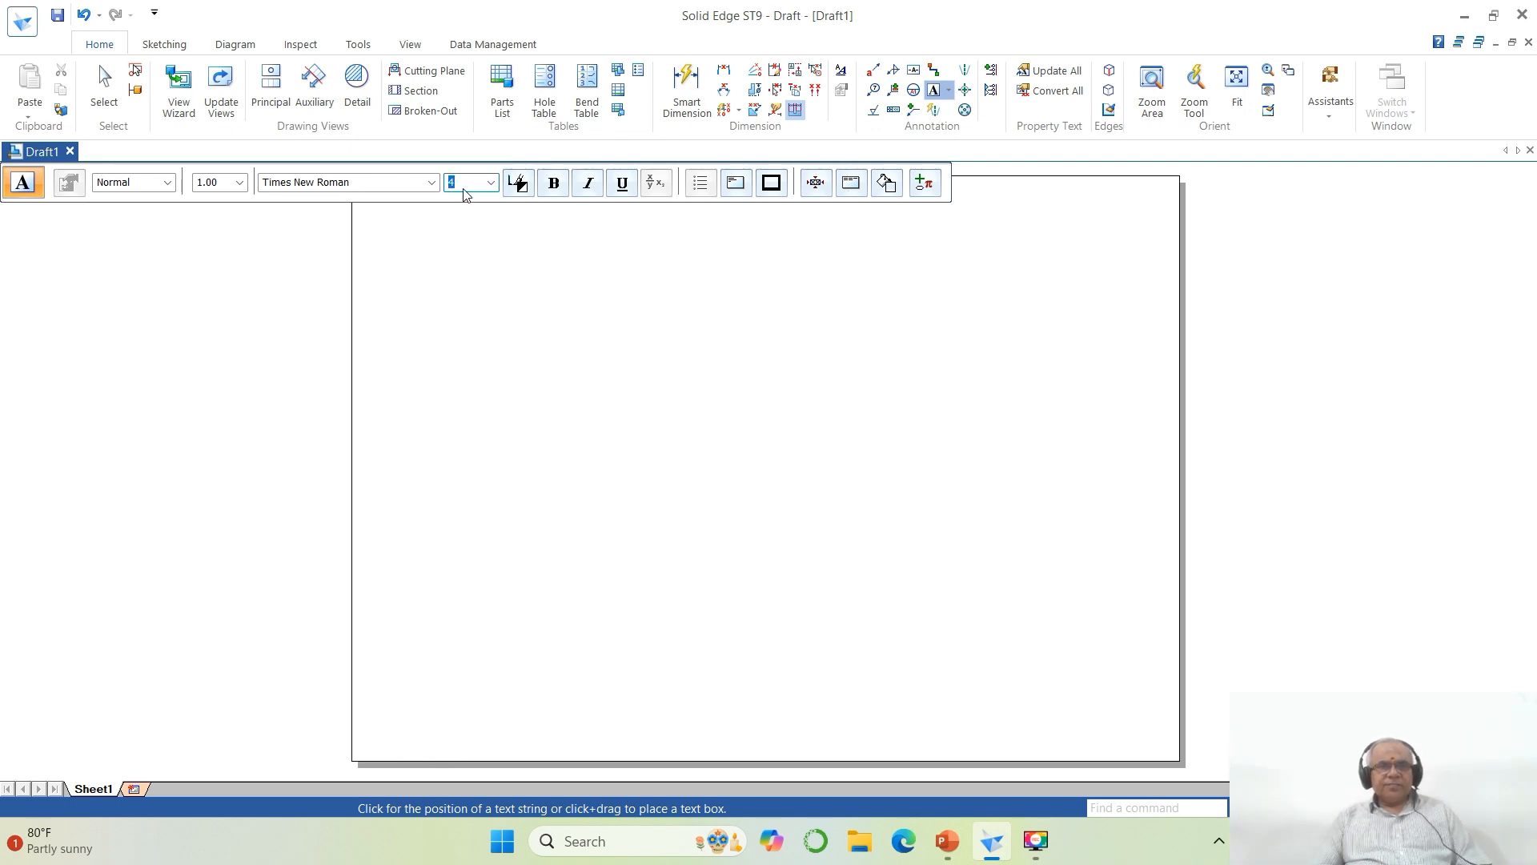
Step: Place a text note near the sheet's upper left reading "A line has one end 30 mm infront of VP and 15 mm above HP"
click(363, 273)
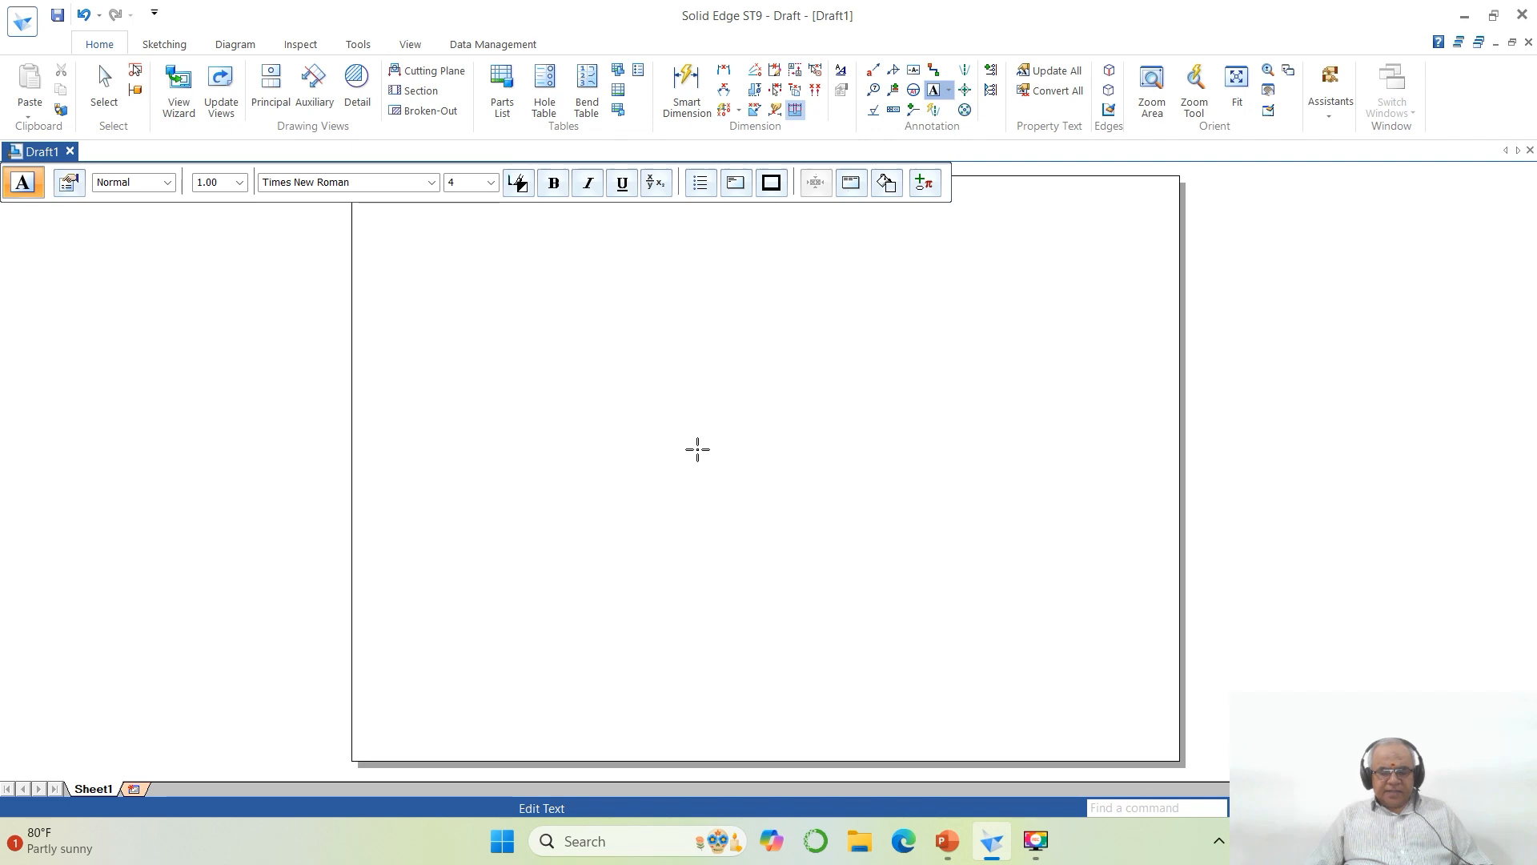
text(A line)
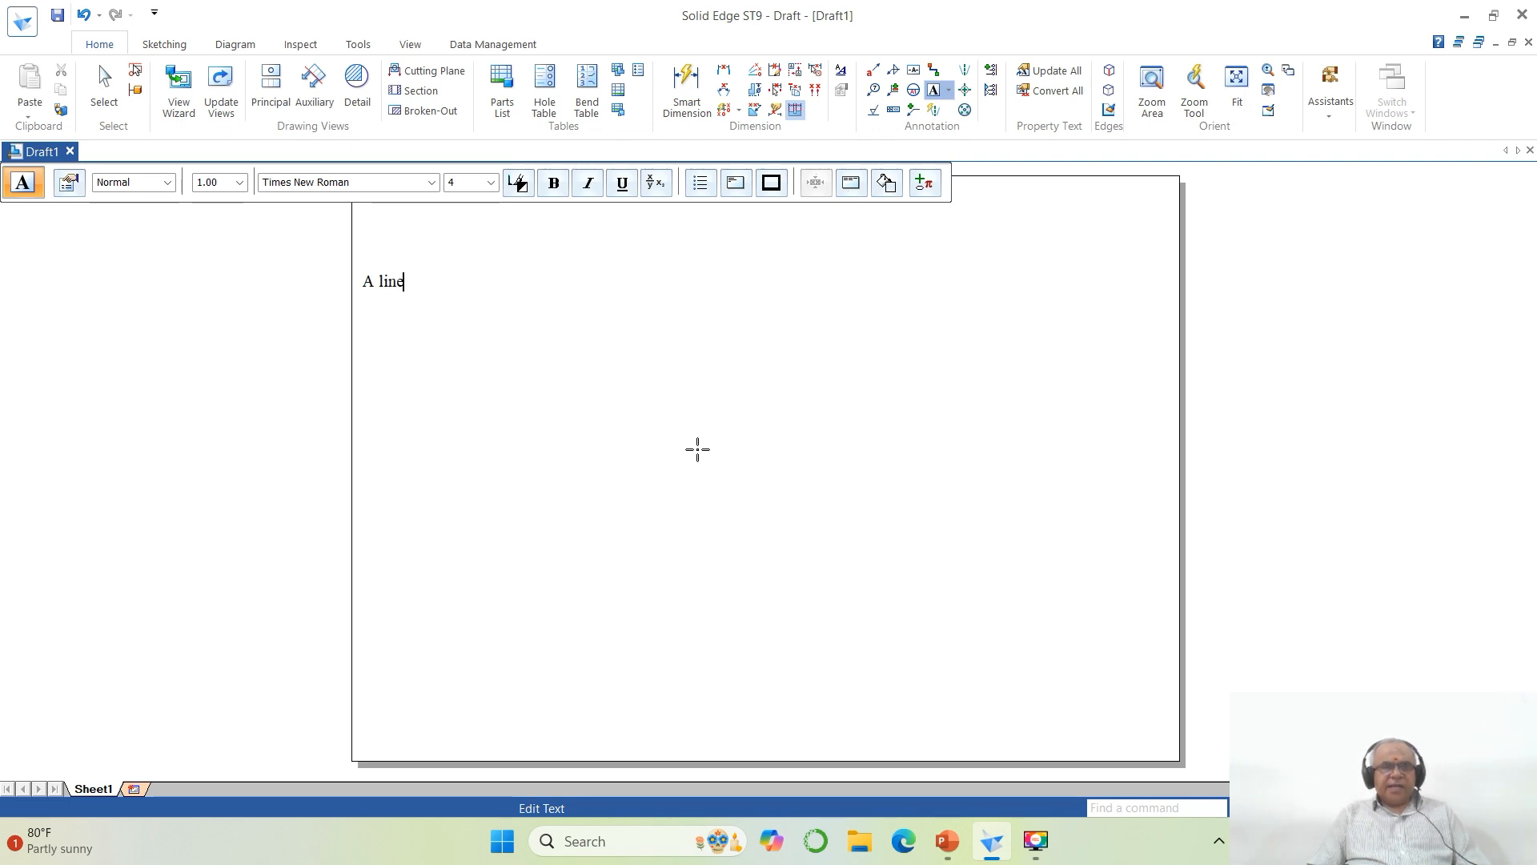
click(946, 837)
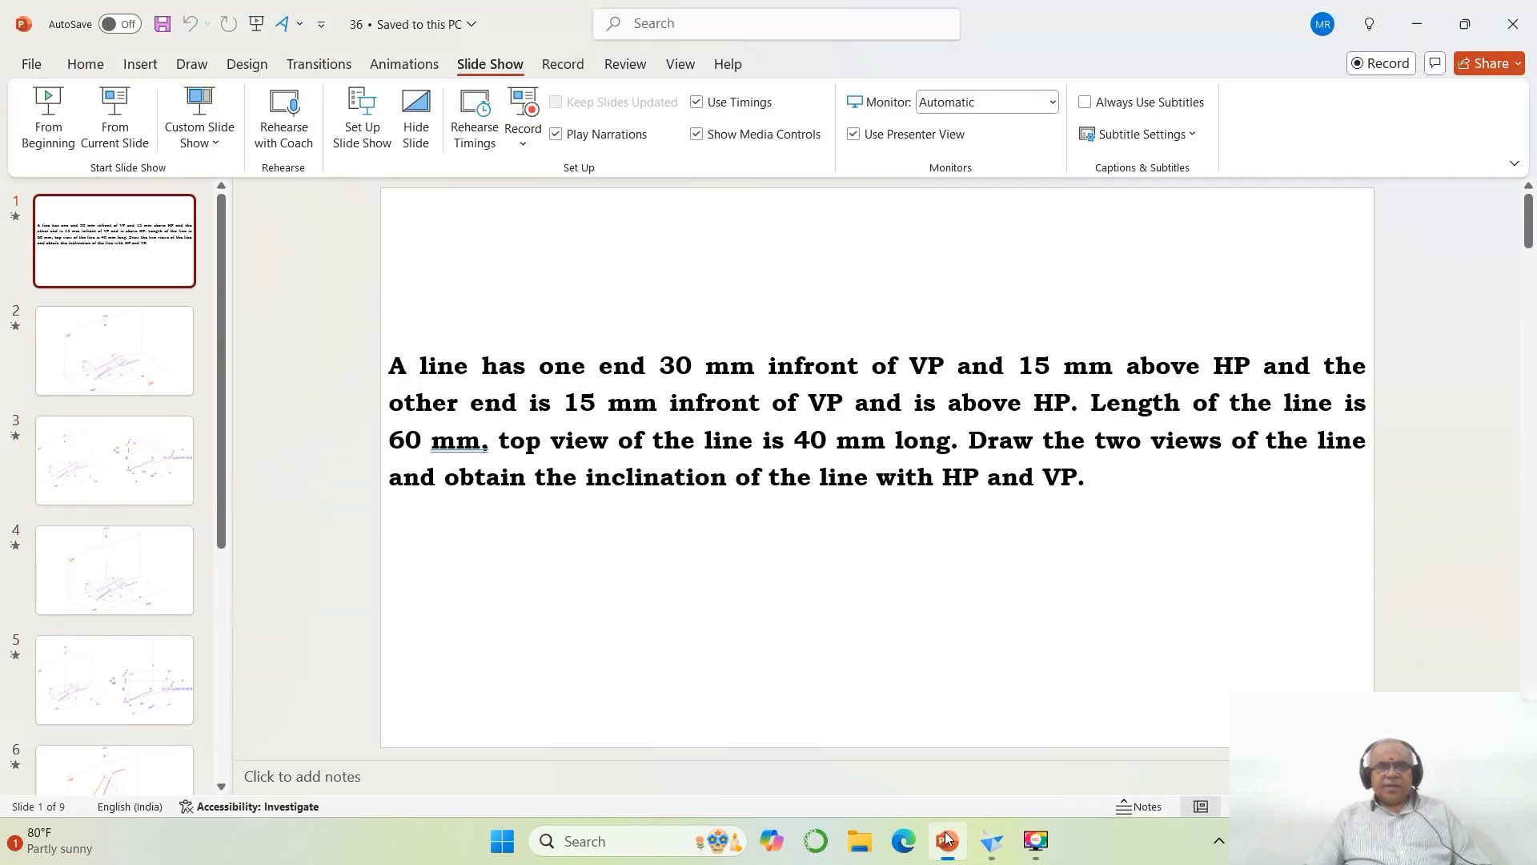
click(945, 838)
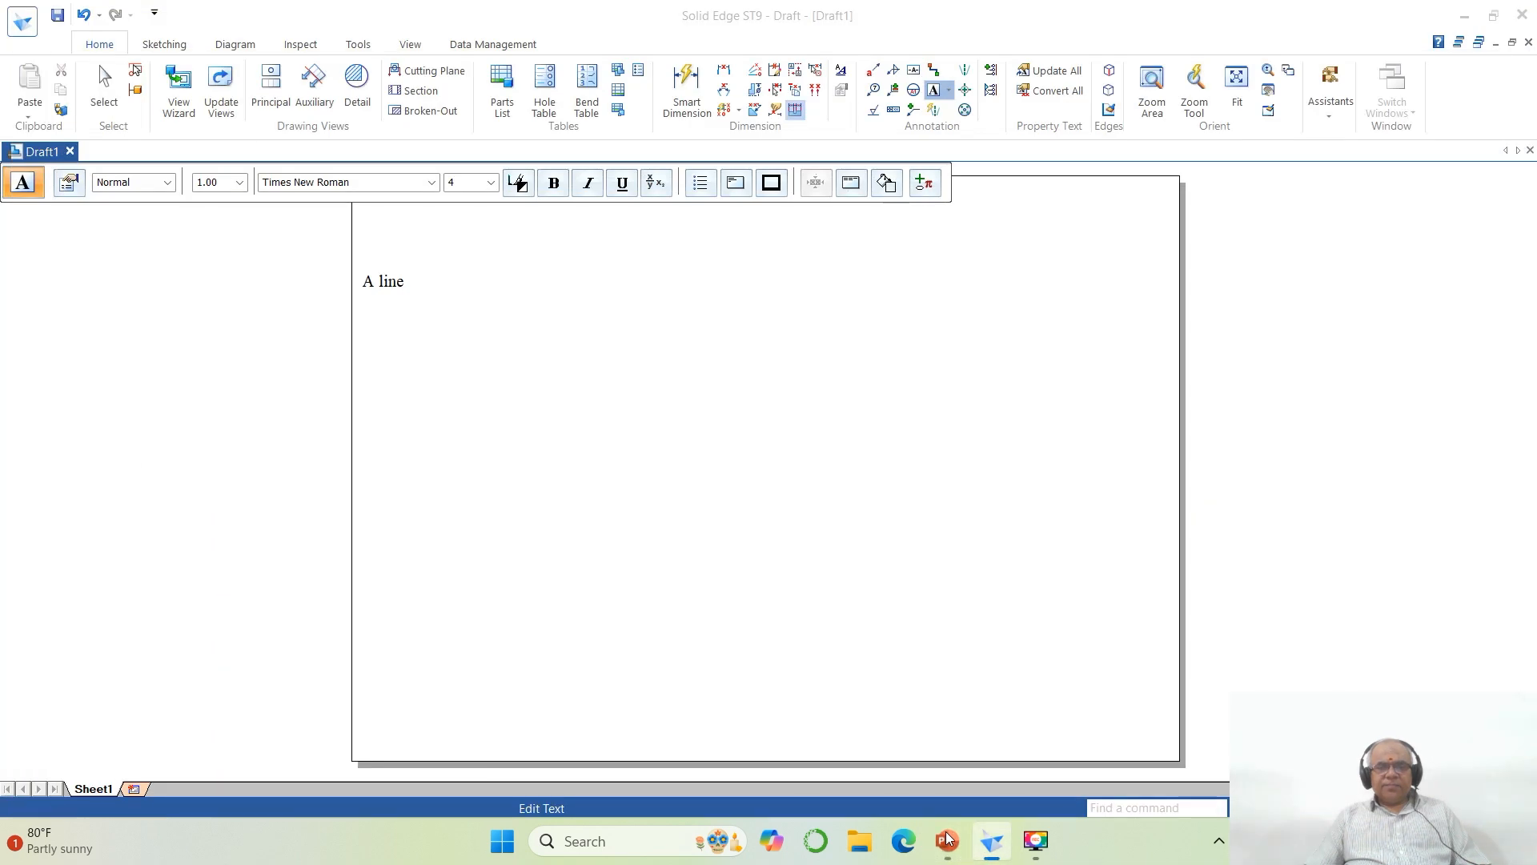
text(has one)
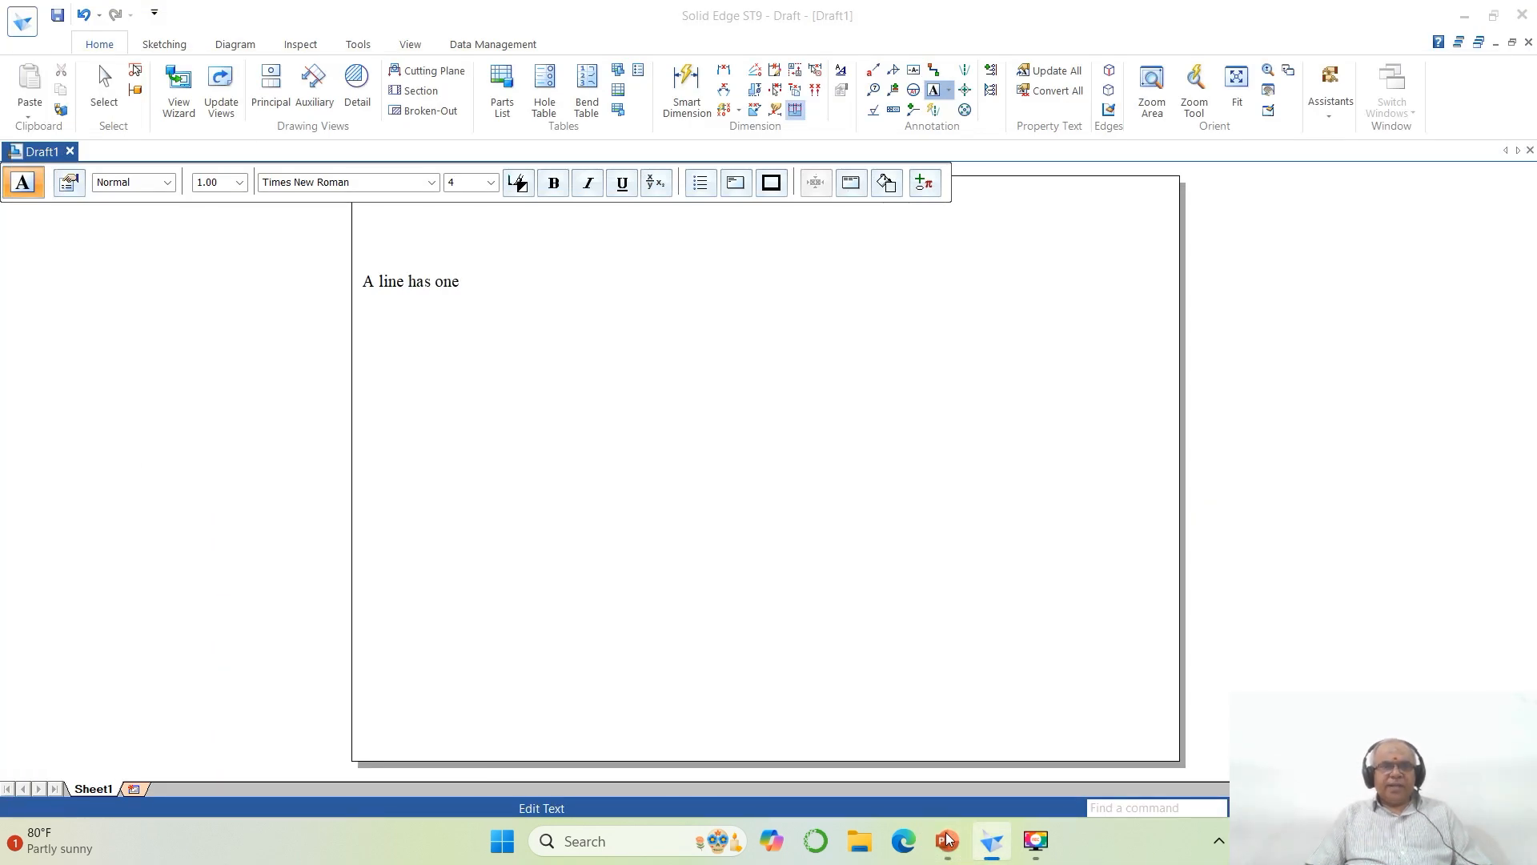
text( end 30 mm)
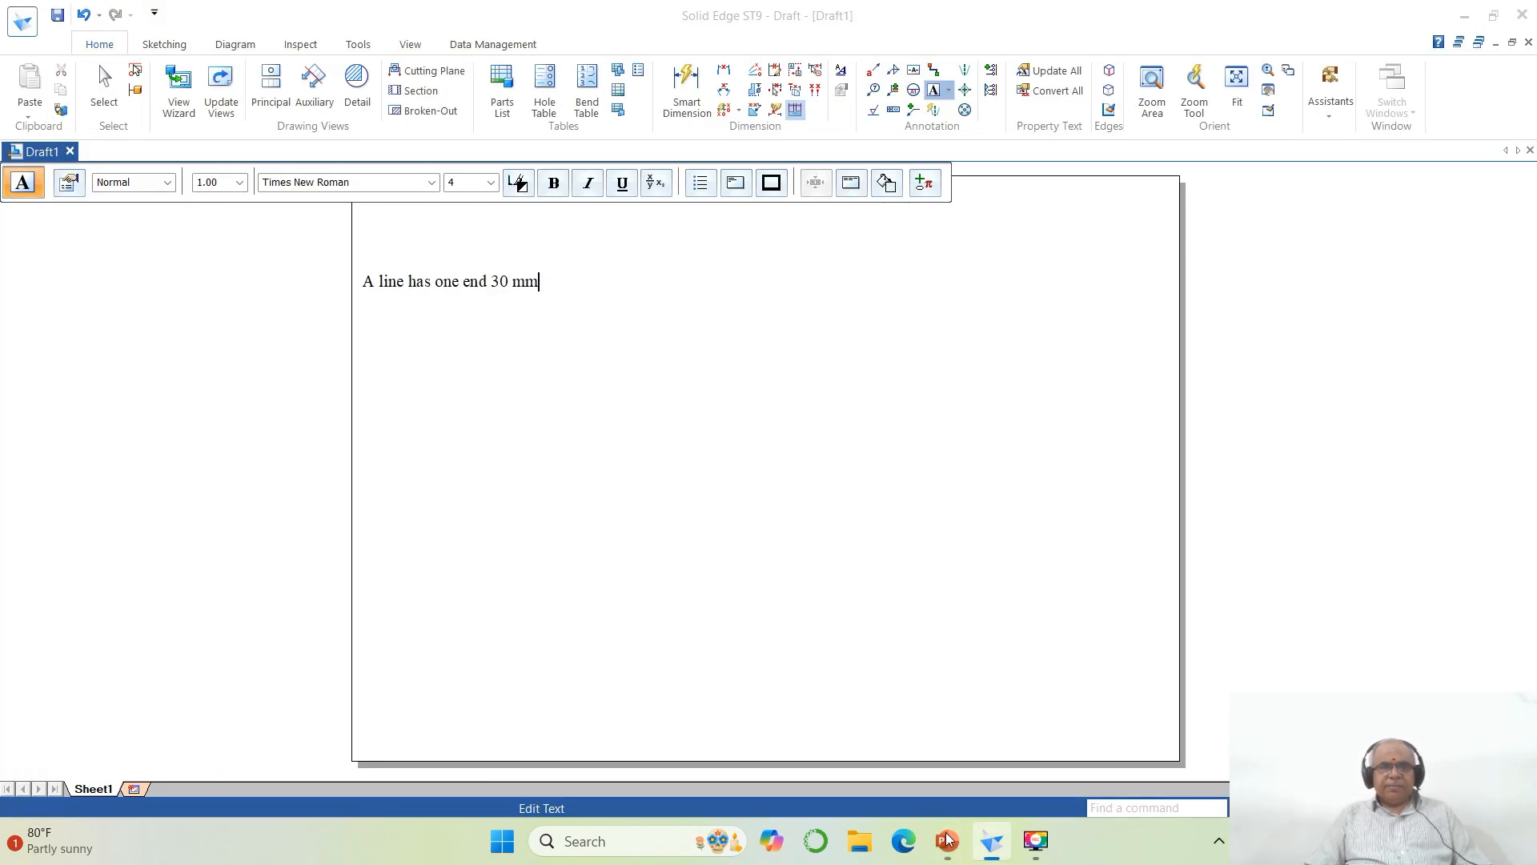
text( infront of VP)
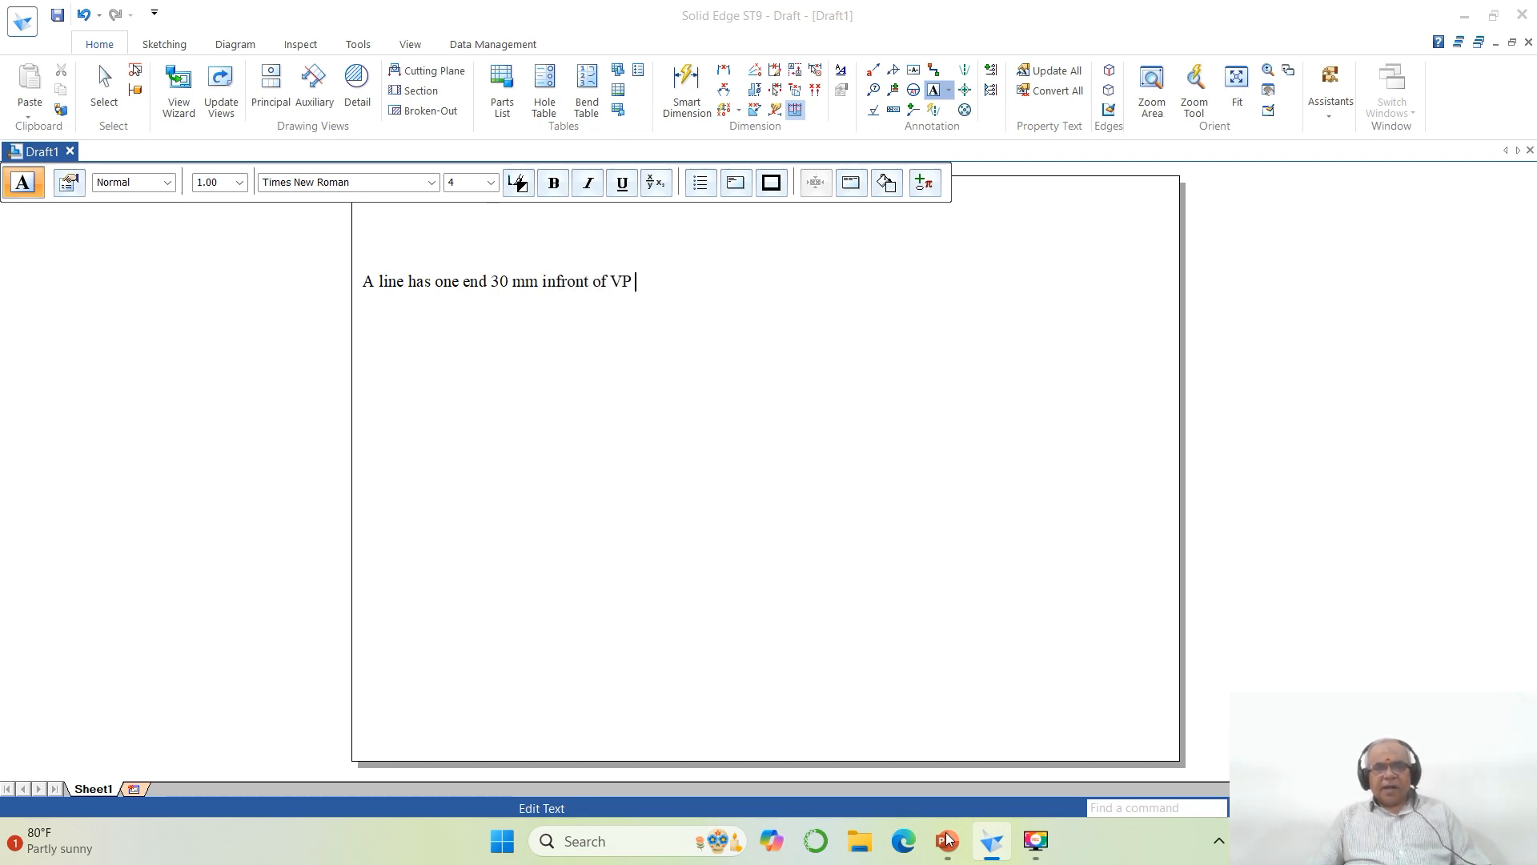
click(947, 840)
click(947, 840)
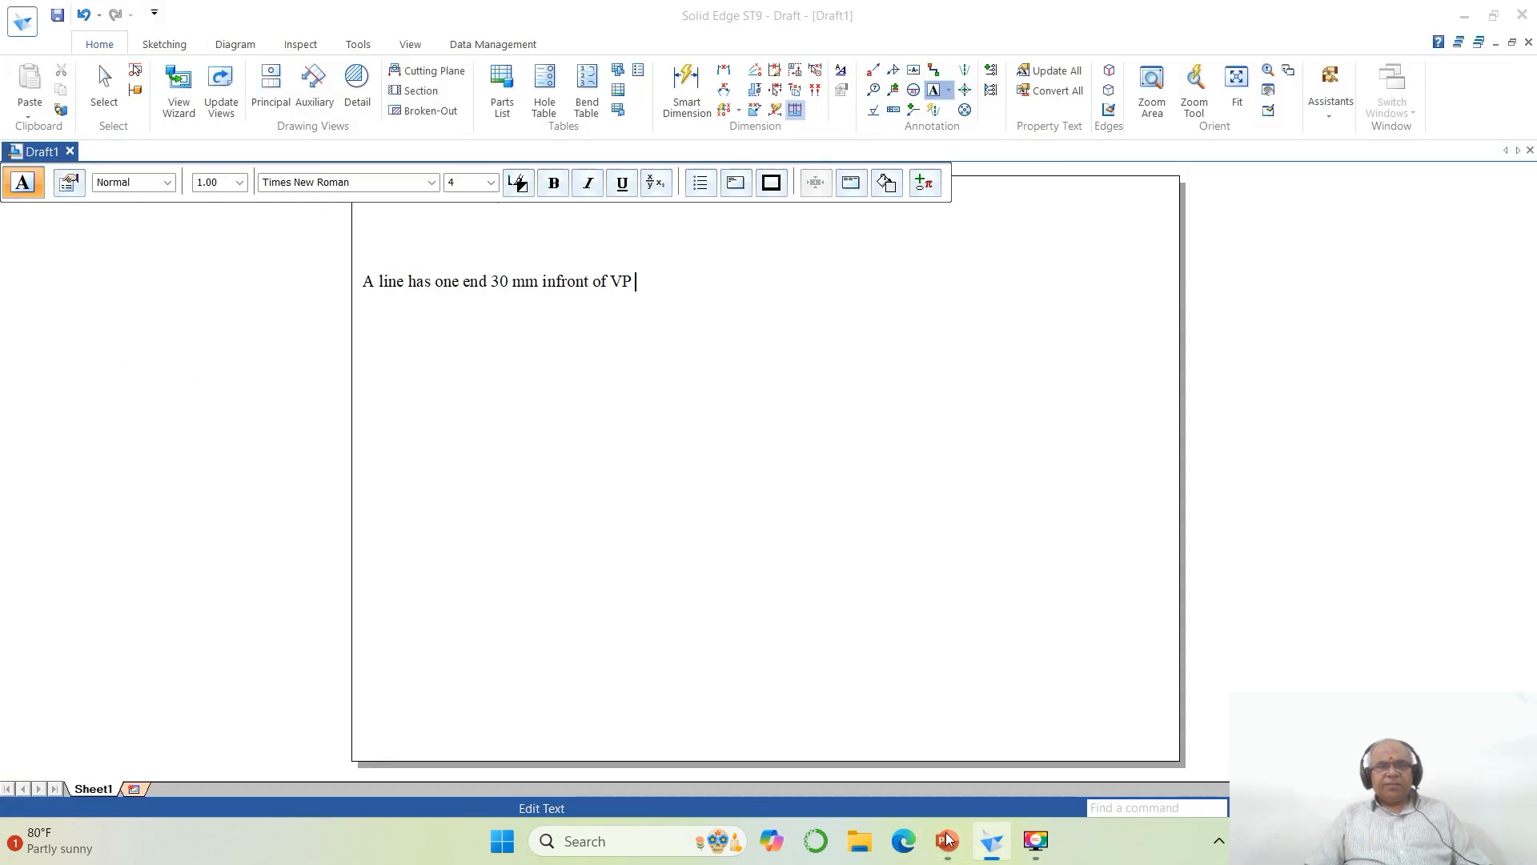
text(and 15)
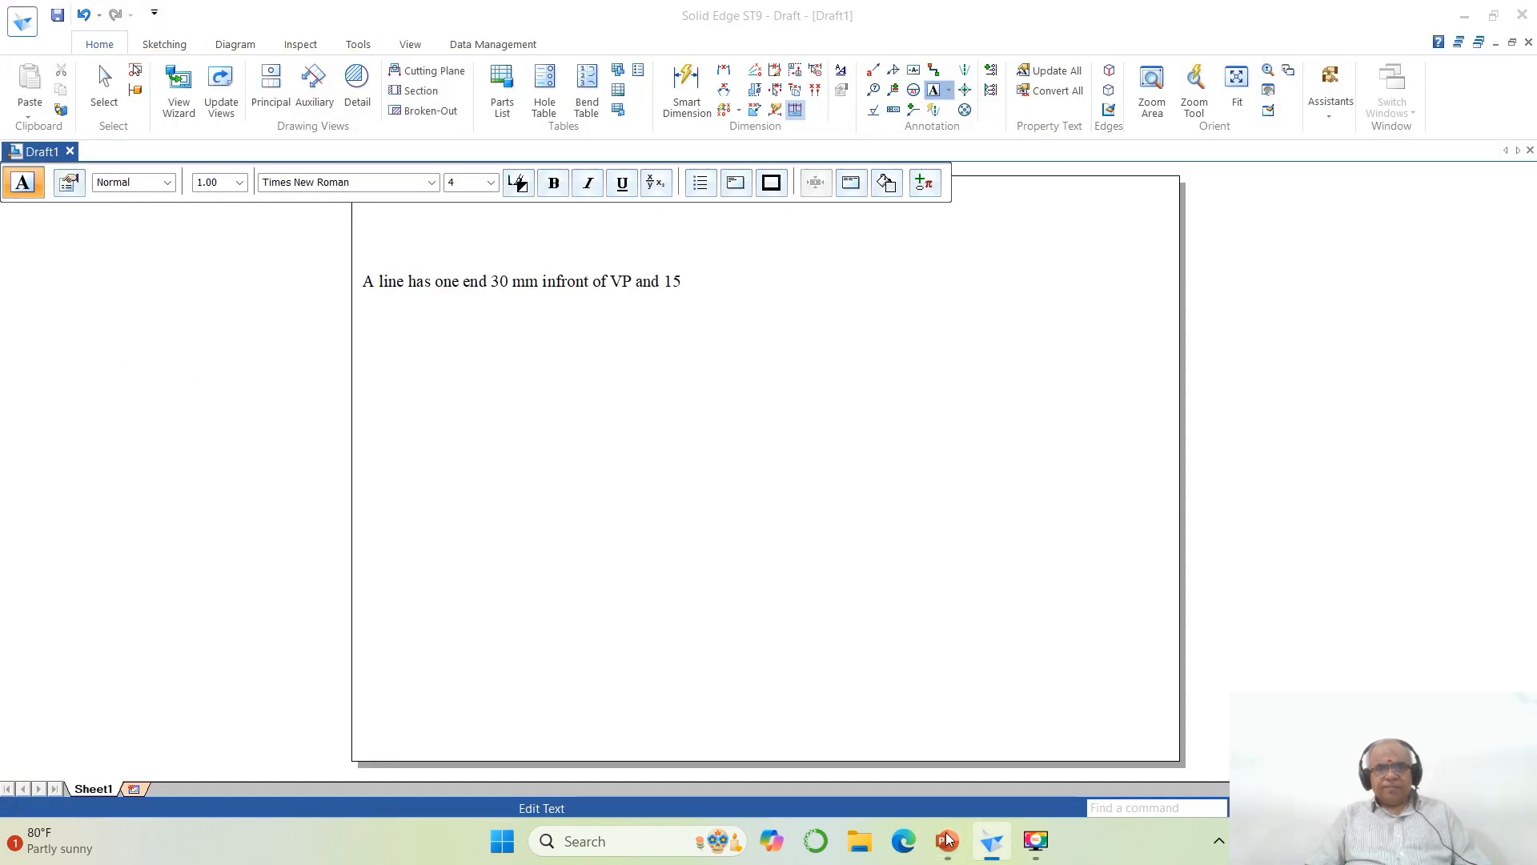
text( mm above HP)
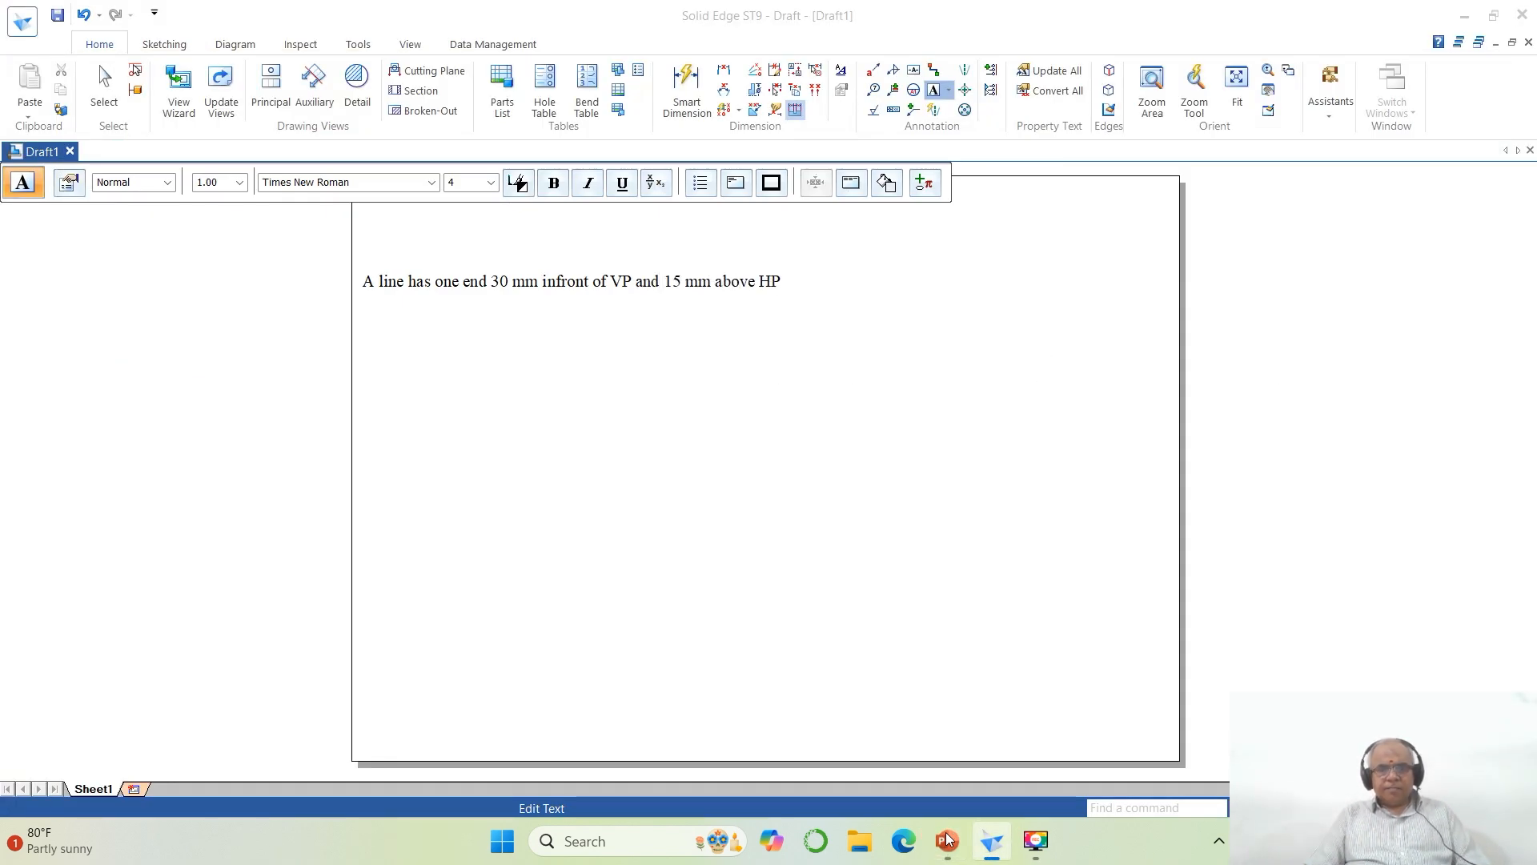
Step: Consult the PowerPoint problem statement and continue the note in Solid Edge with "and the other end", keeping a space after "HP"
click(945, 838)
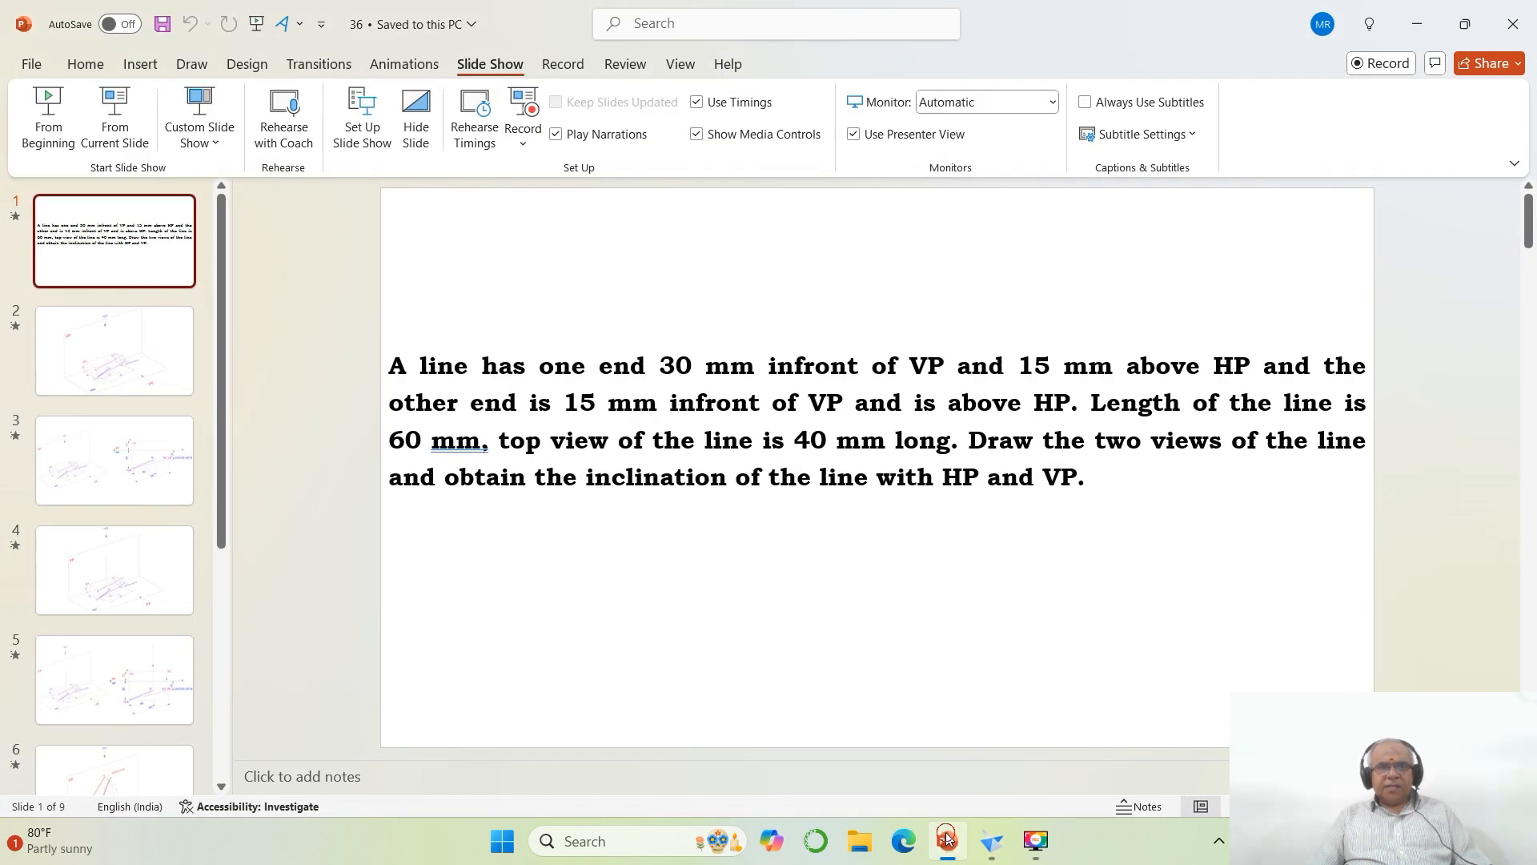
click(946, 838)
text(and th)
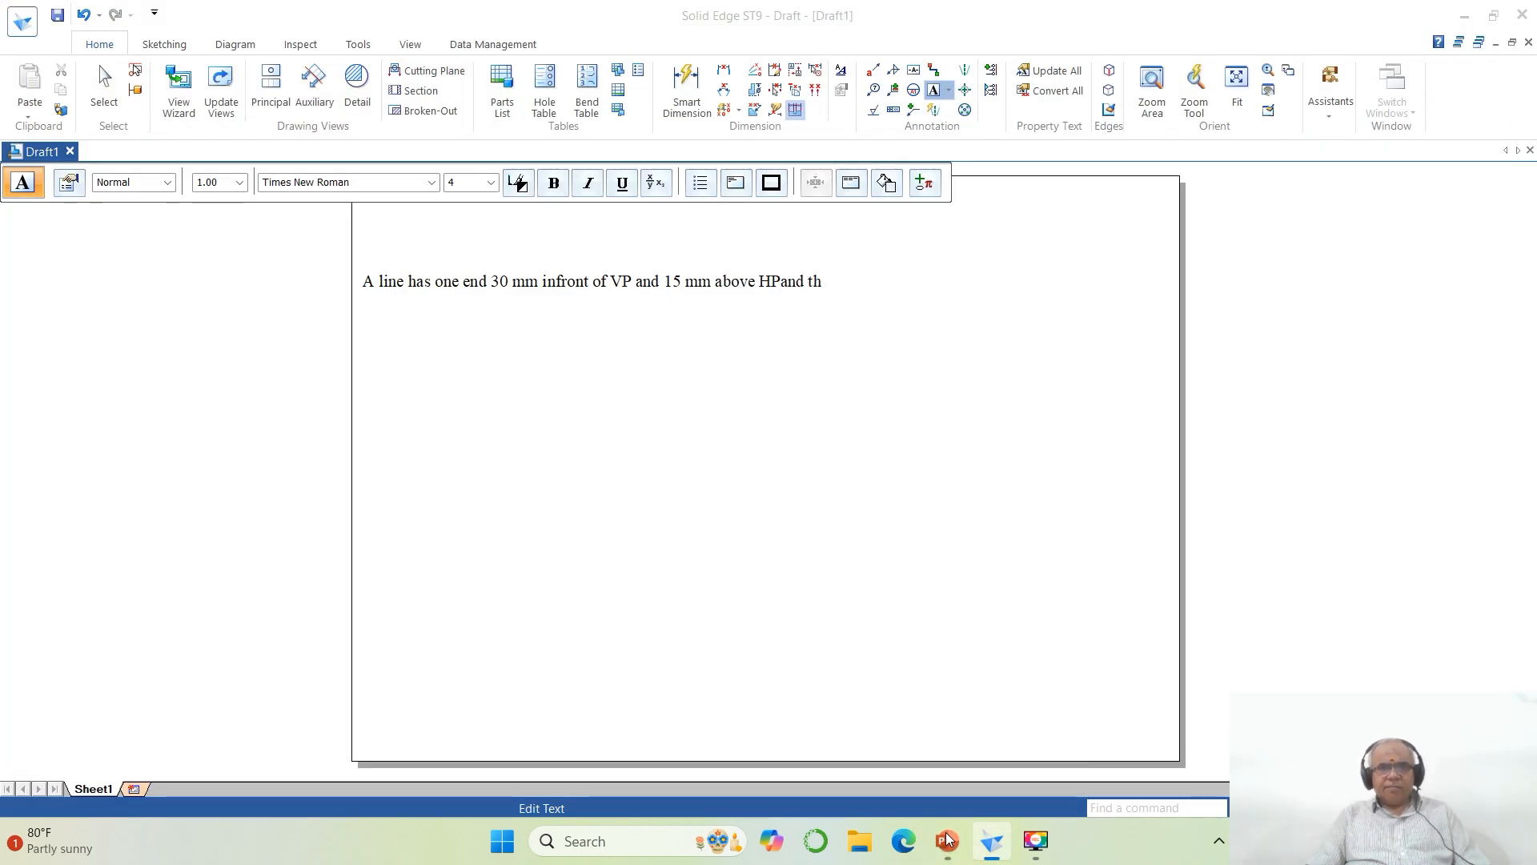
key(BackSpace)
key(BackSpace)
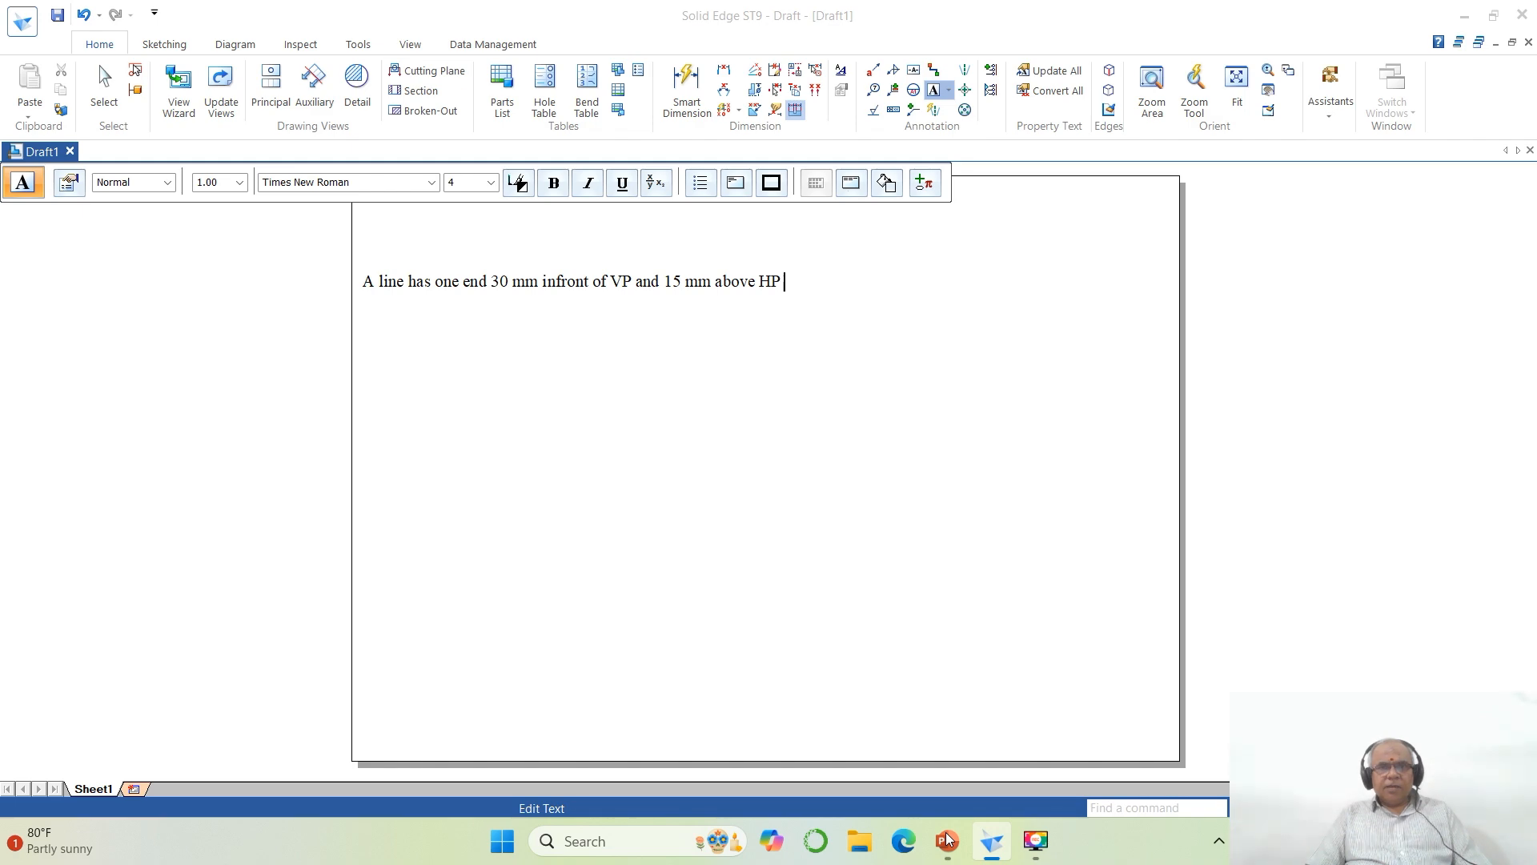
text(and the other en)
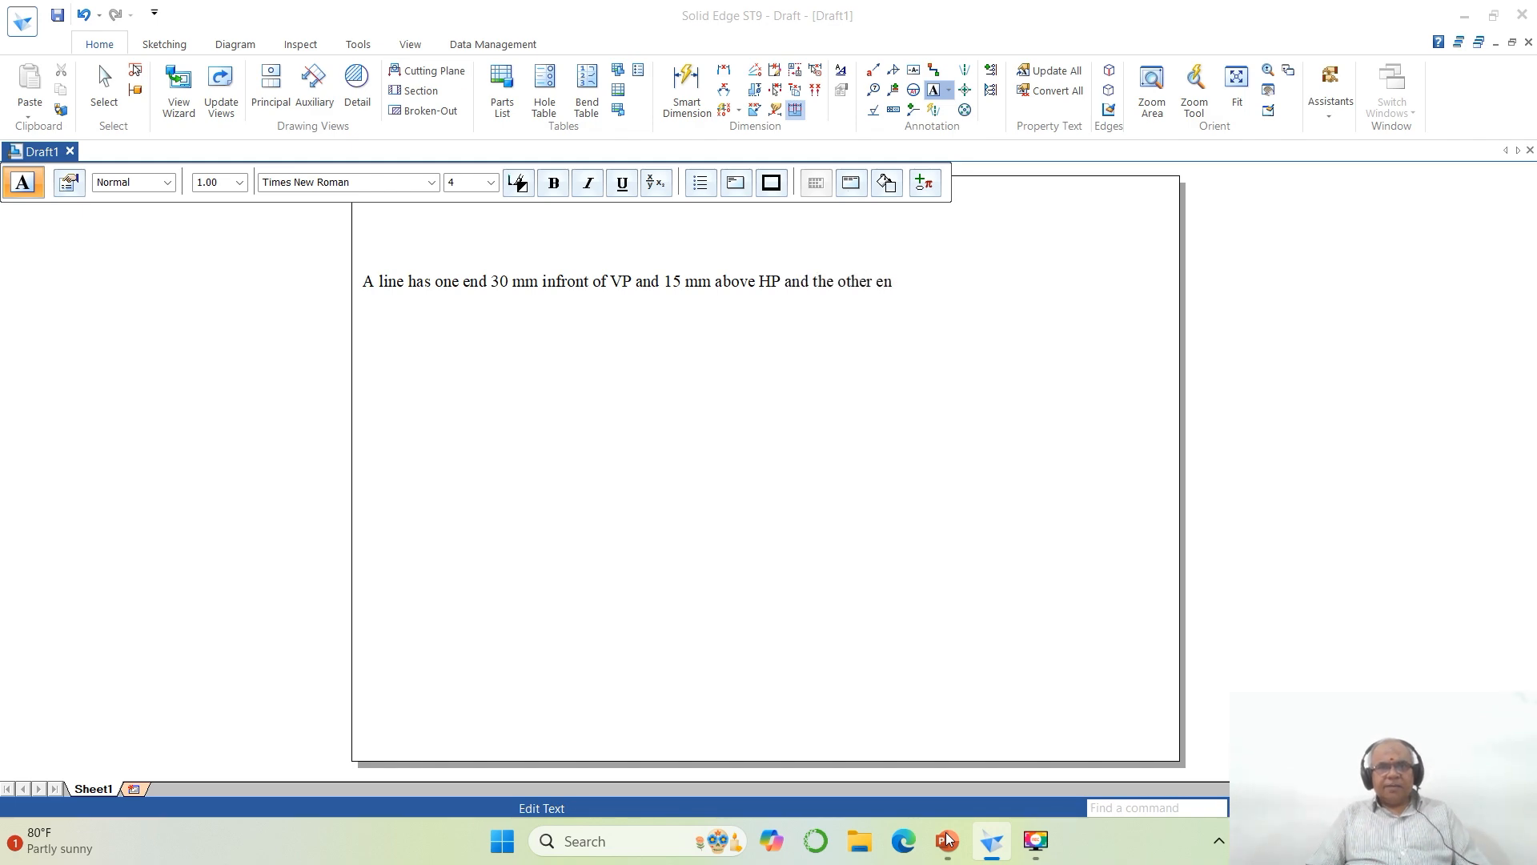
text(d)
Step: Complete the note's first sentence with "is 15 mm infront of VP and above HP.", checking the PowerPoint problem statement
click(947, 840)
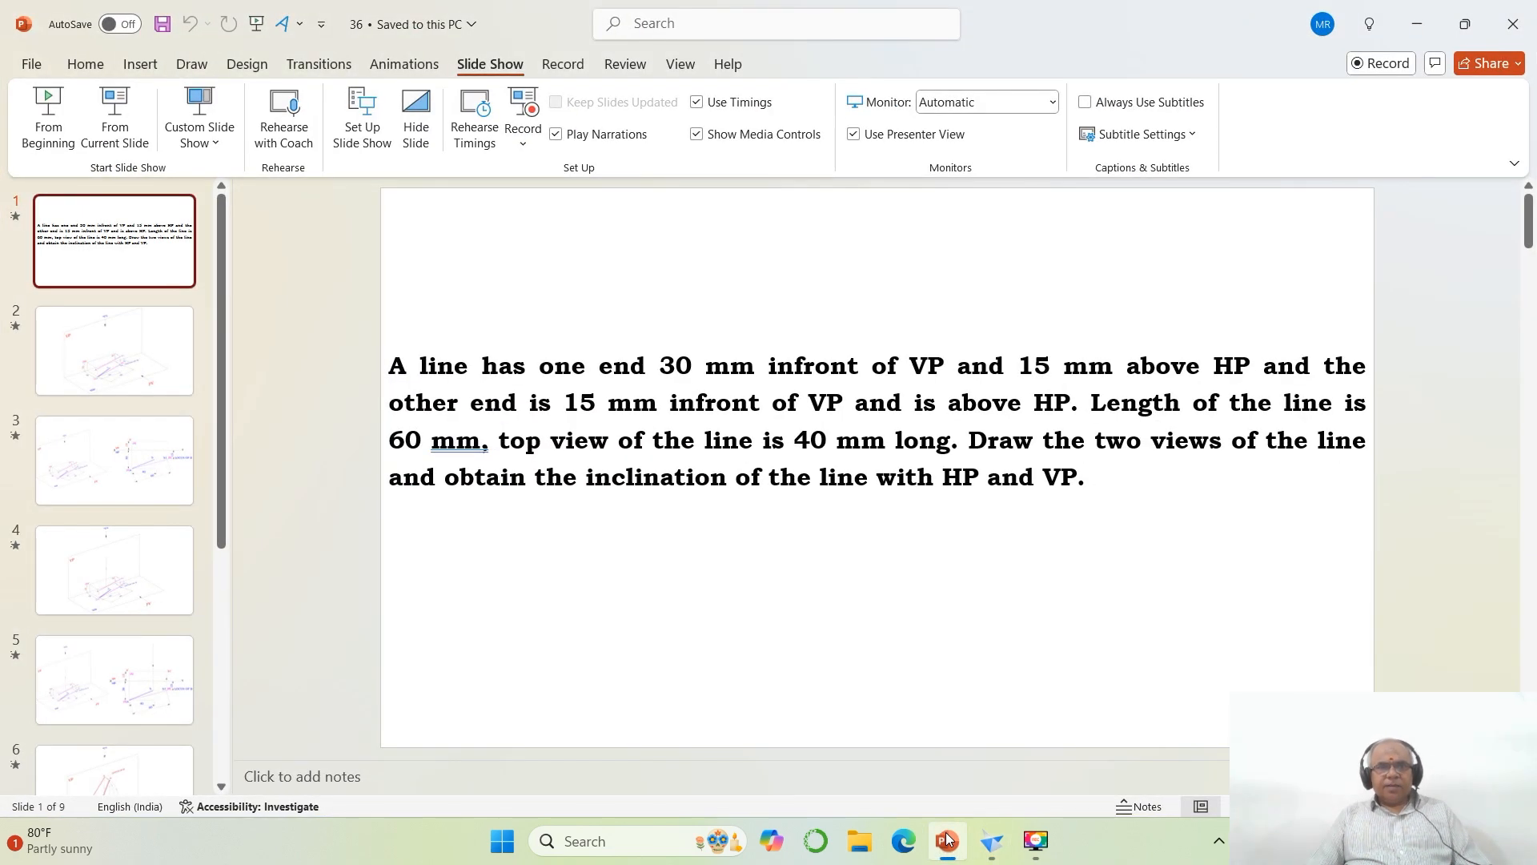
click(947, 840)
text(is )
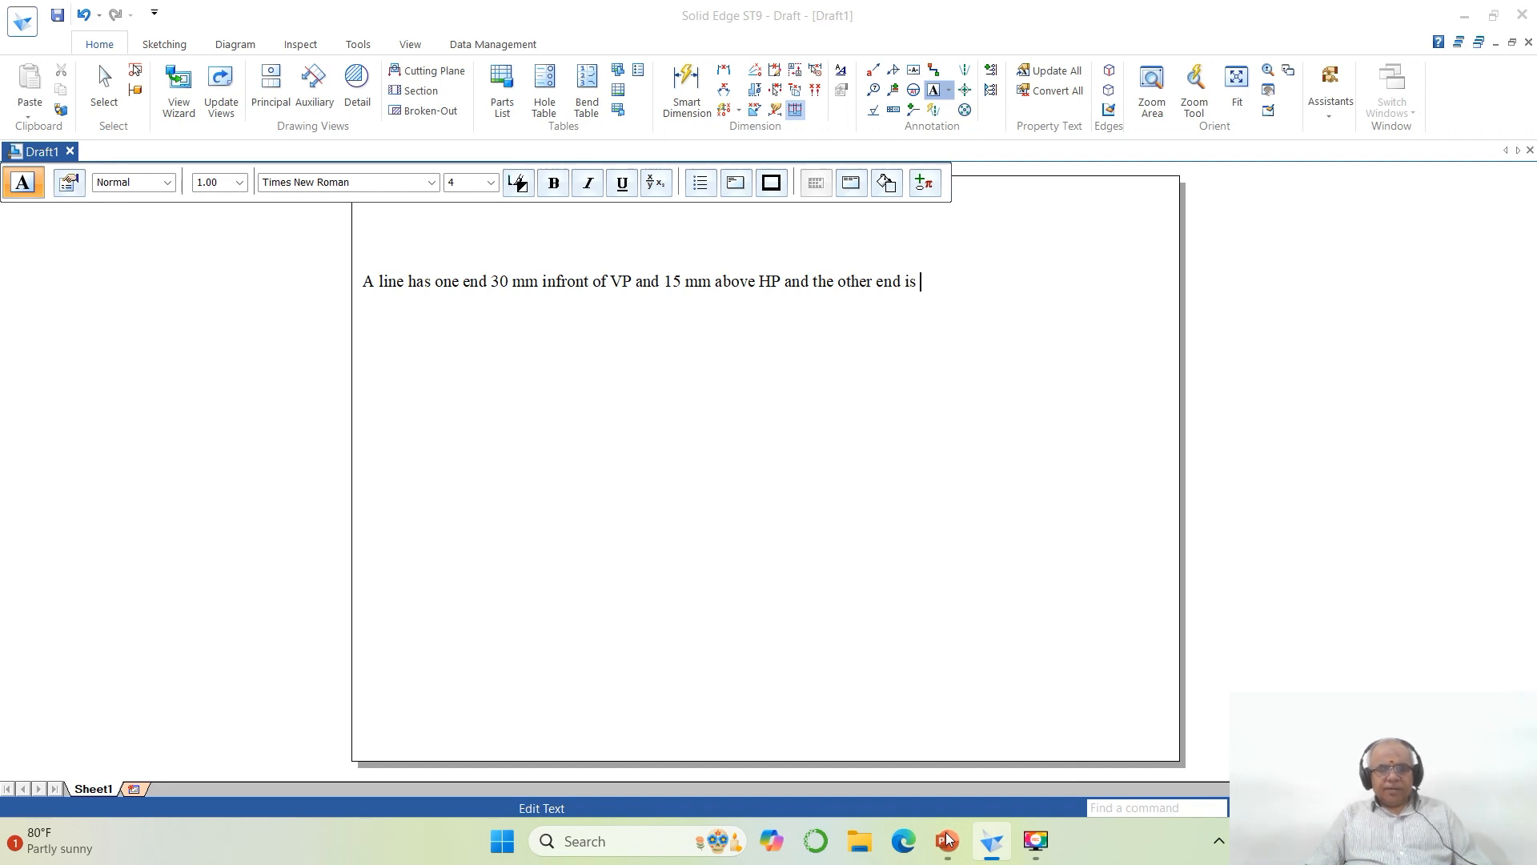
text(15 mm inf)
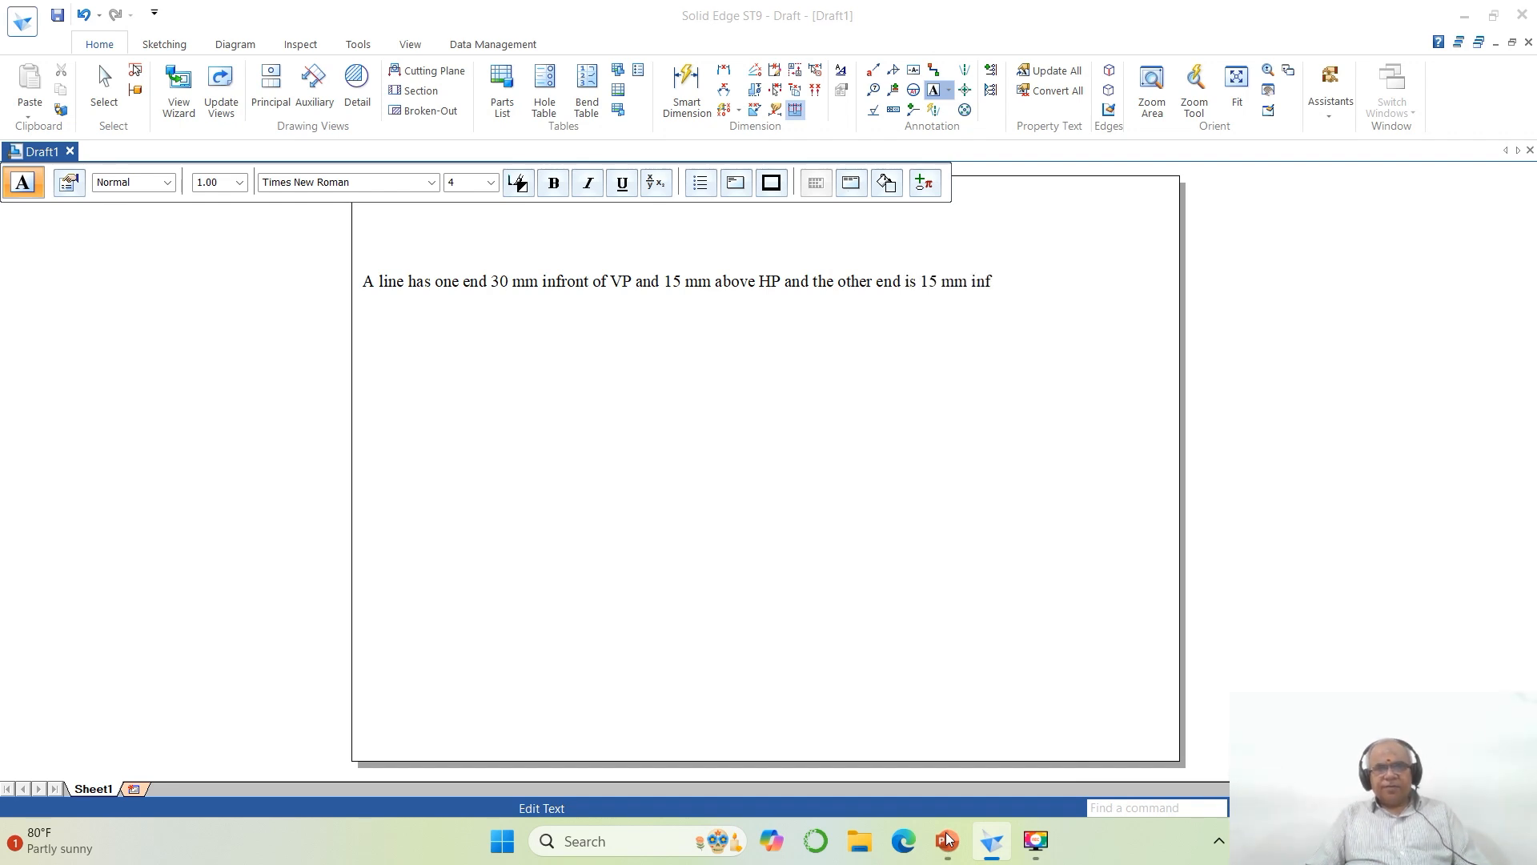
text(ront of VP)
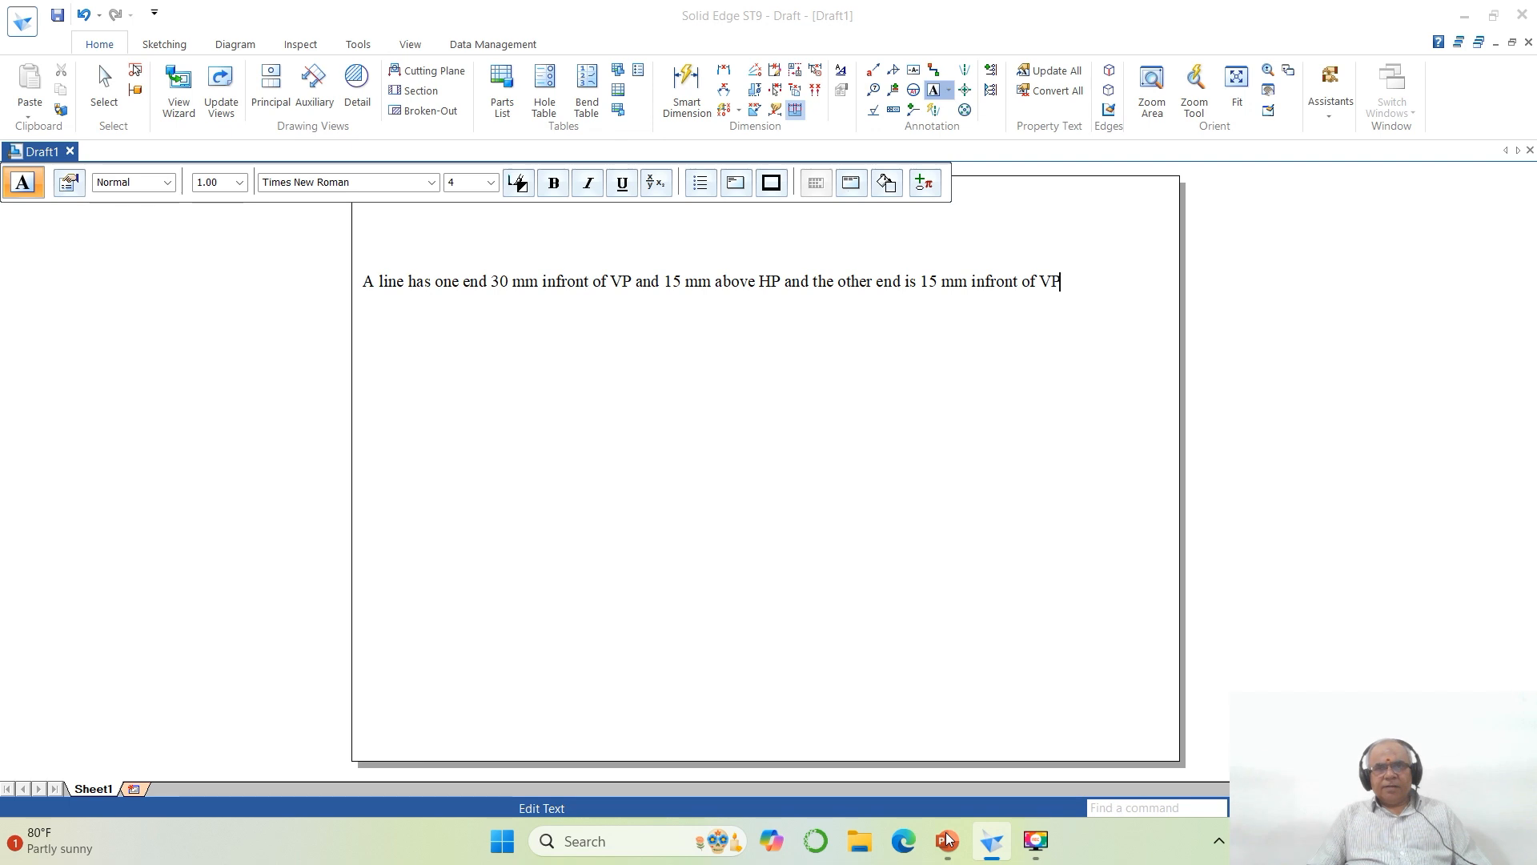
text( and above HP)
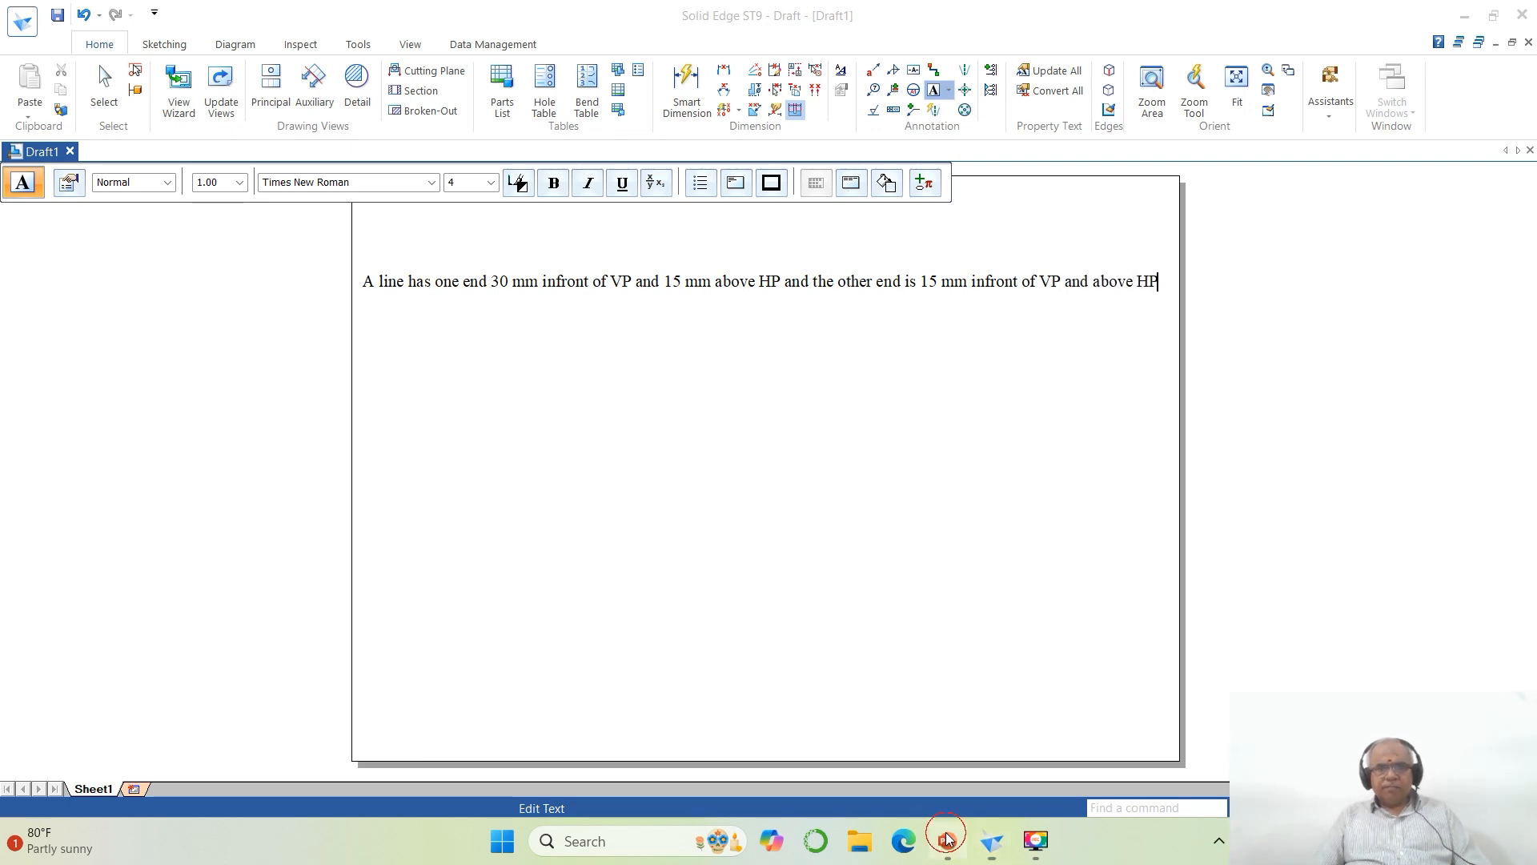
click(947, 838)
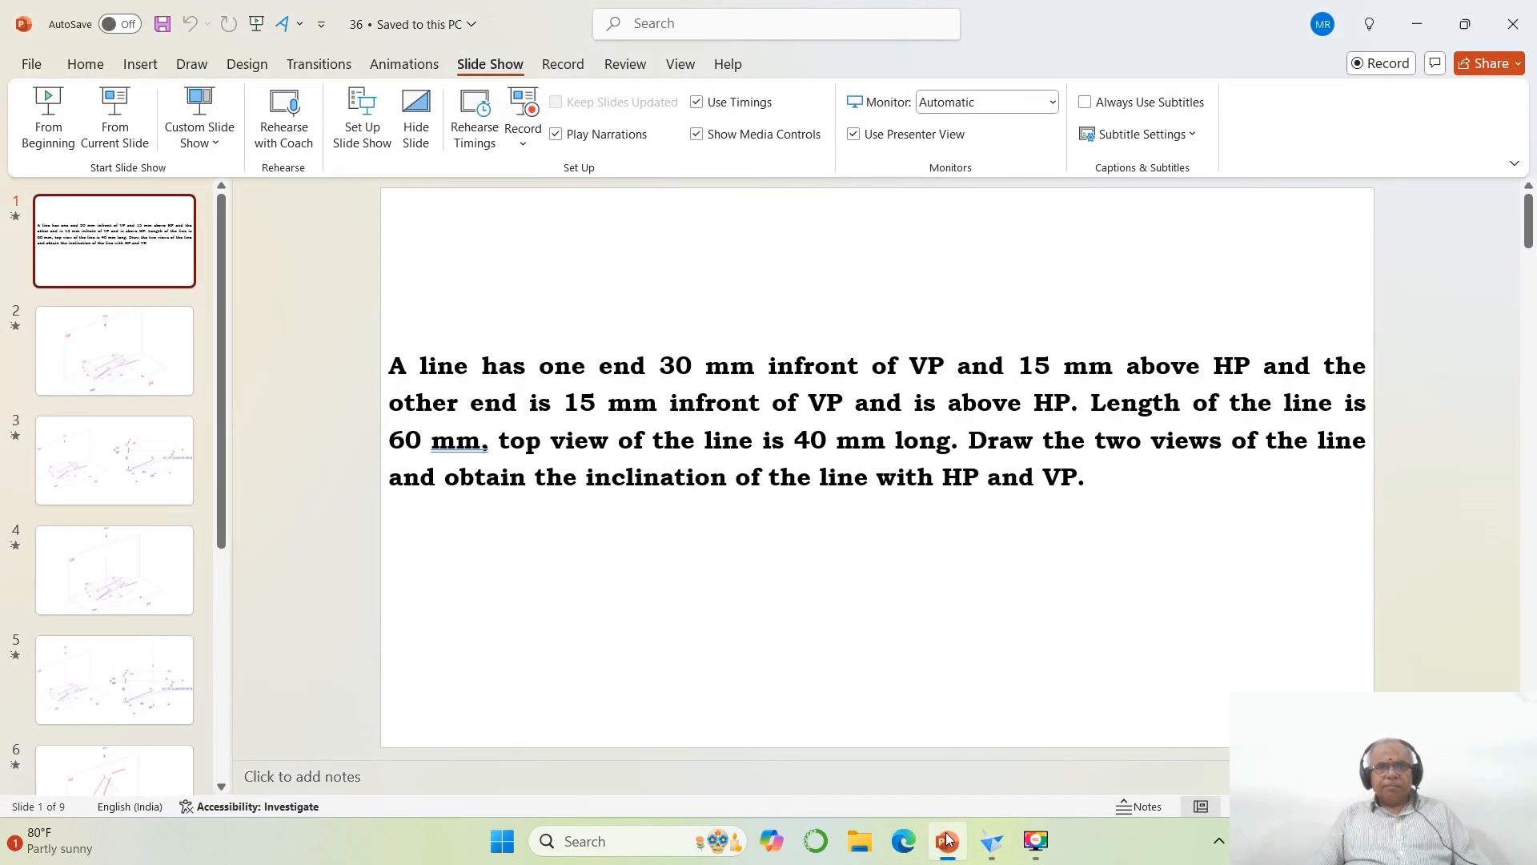
click(947, 839)
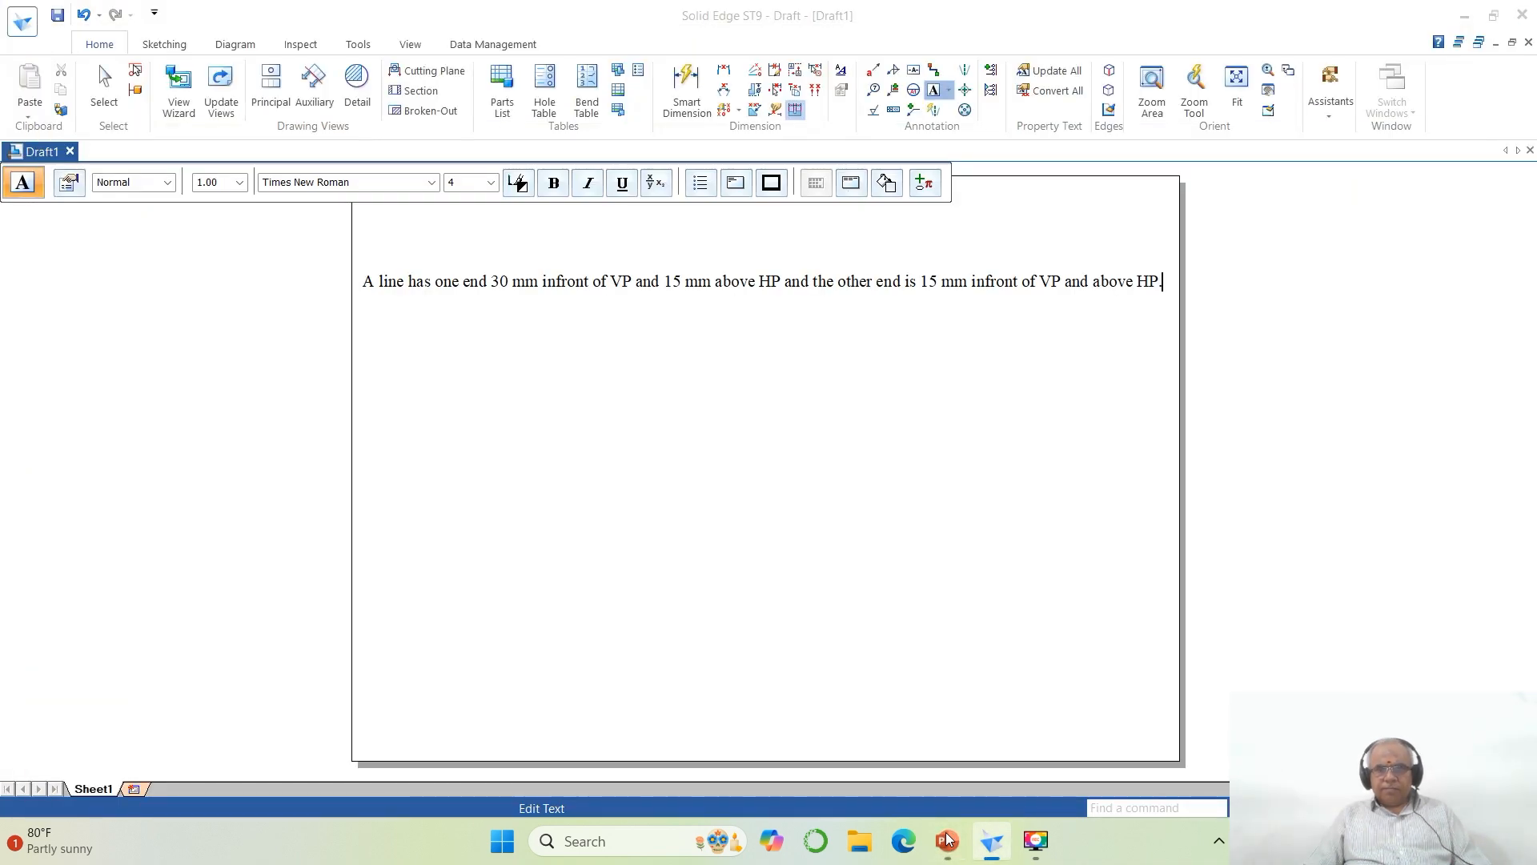
Step: Start a second line in the note with "Length of the line is 60 mm,", checking the PowerPoint problem statement and returning to Solid Edge
key(Return)
text(Length)
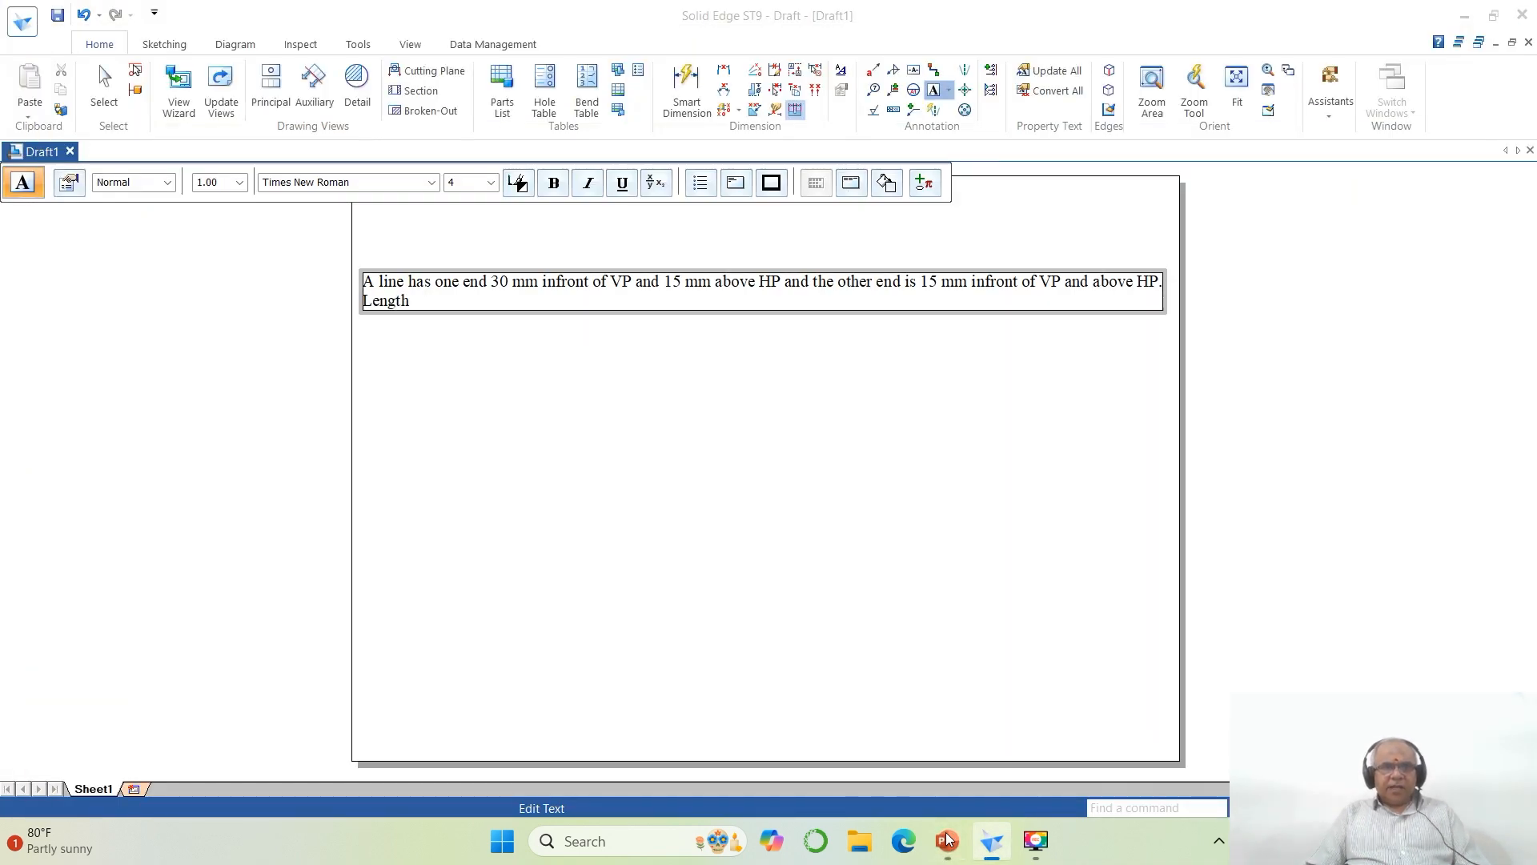
click(947, 839)
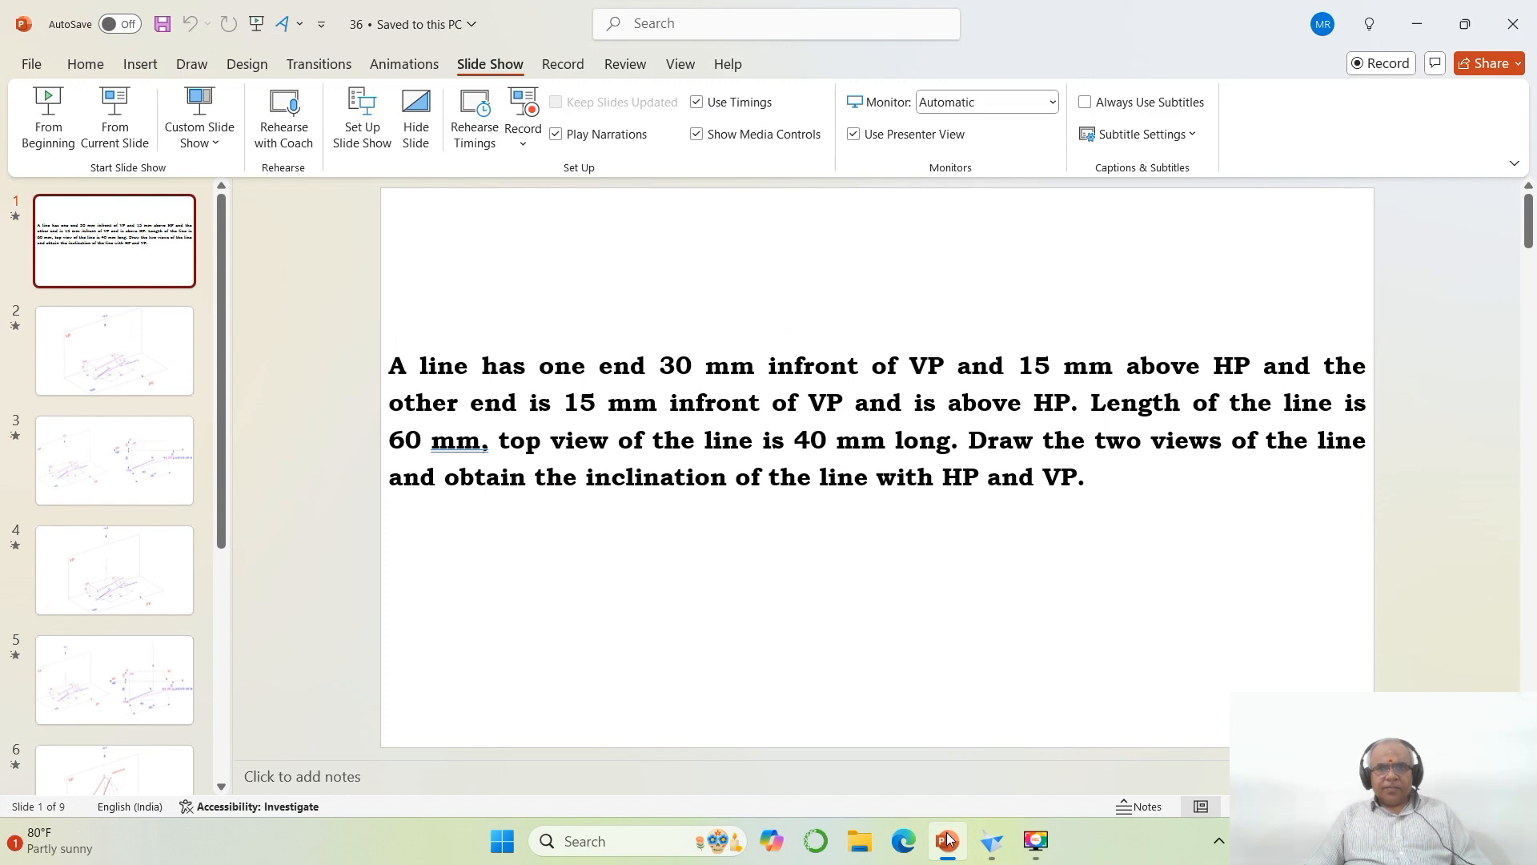
click(948, 838)
text(of the )
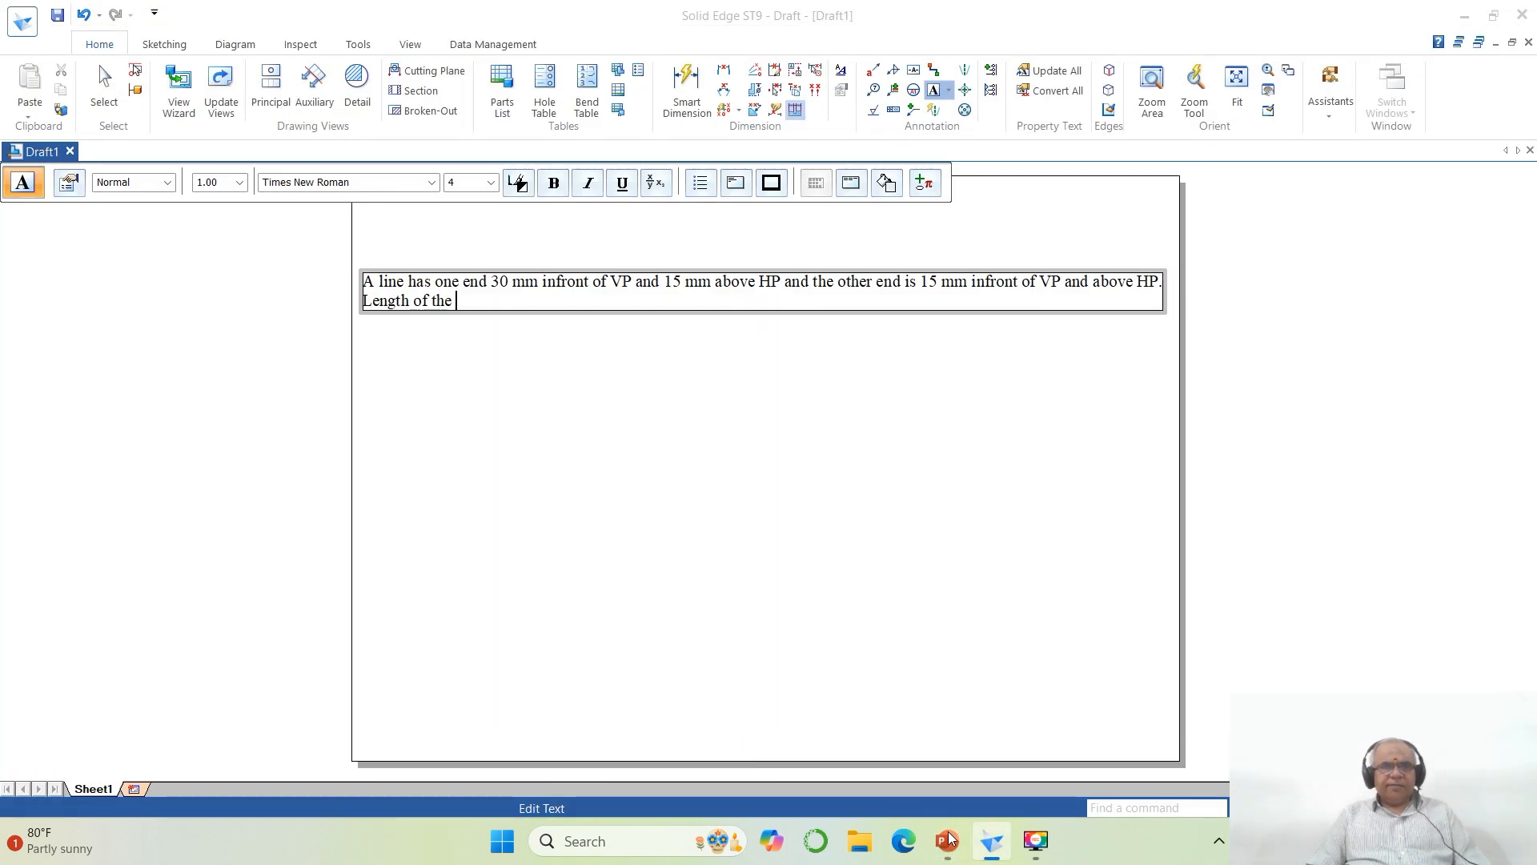
text(line is 60 mm,)
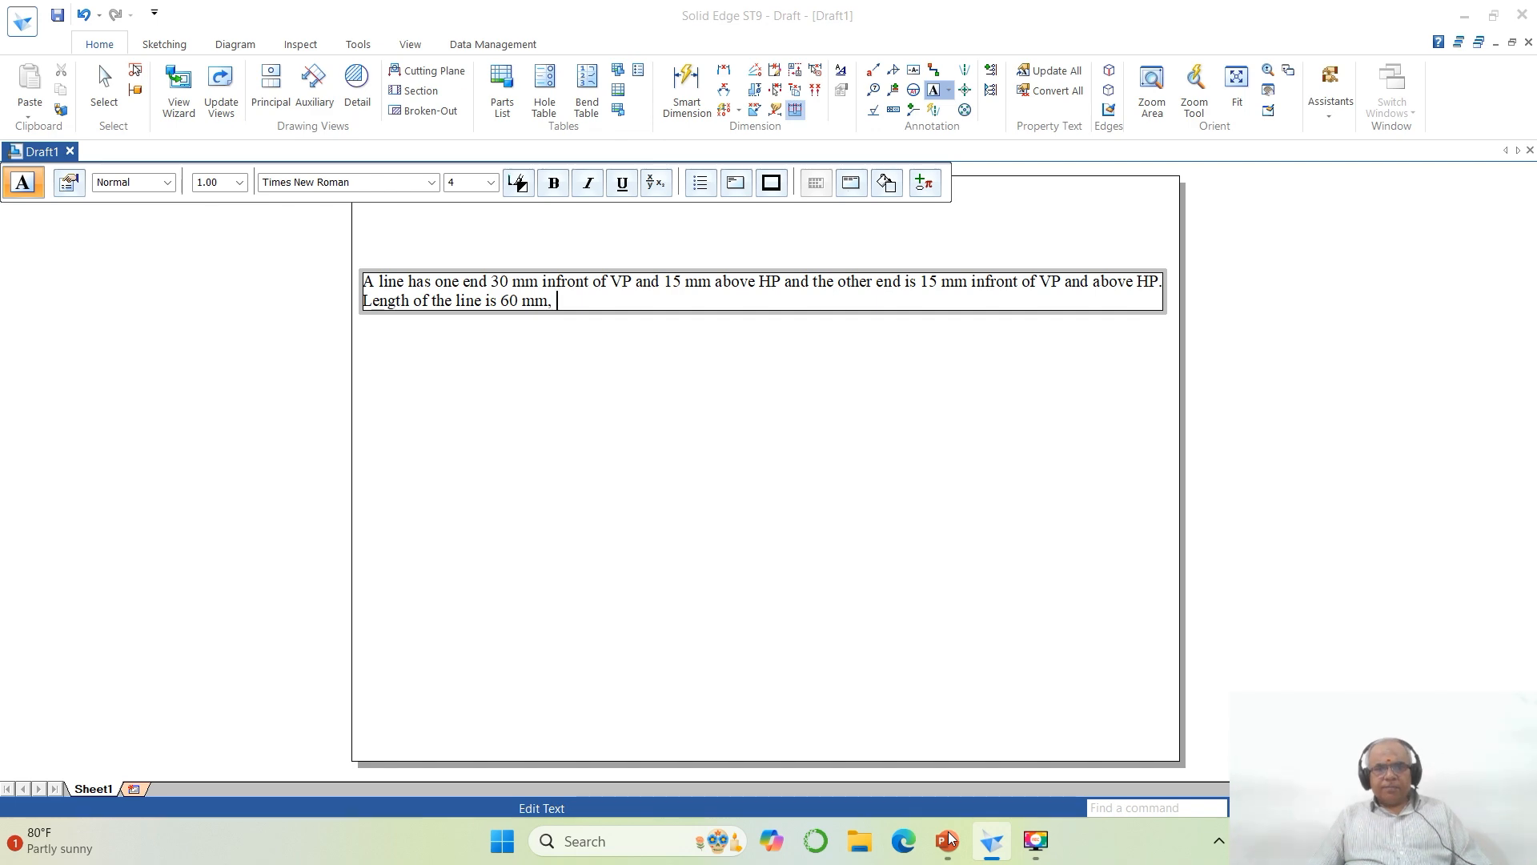
click(949, 839)
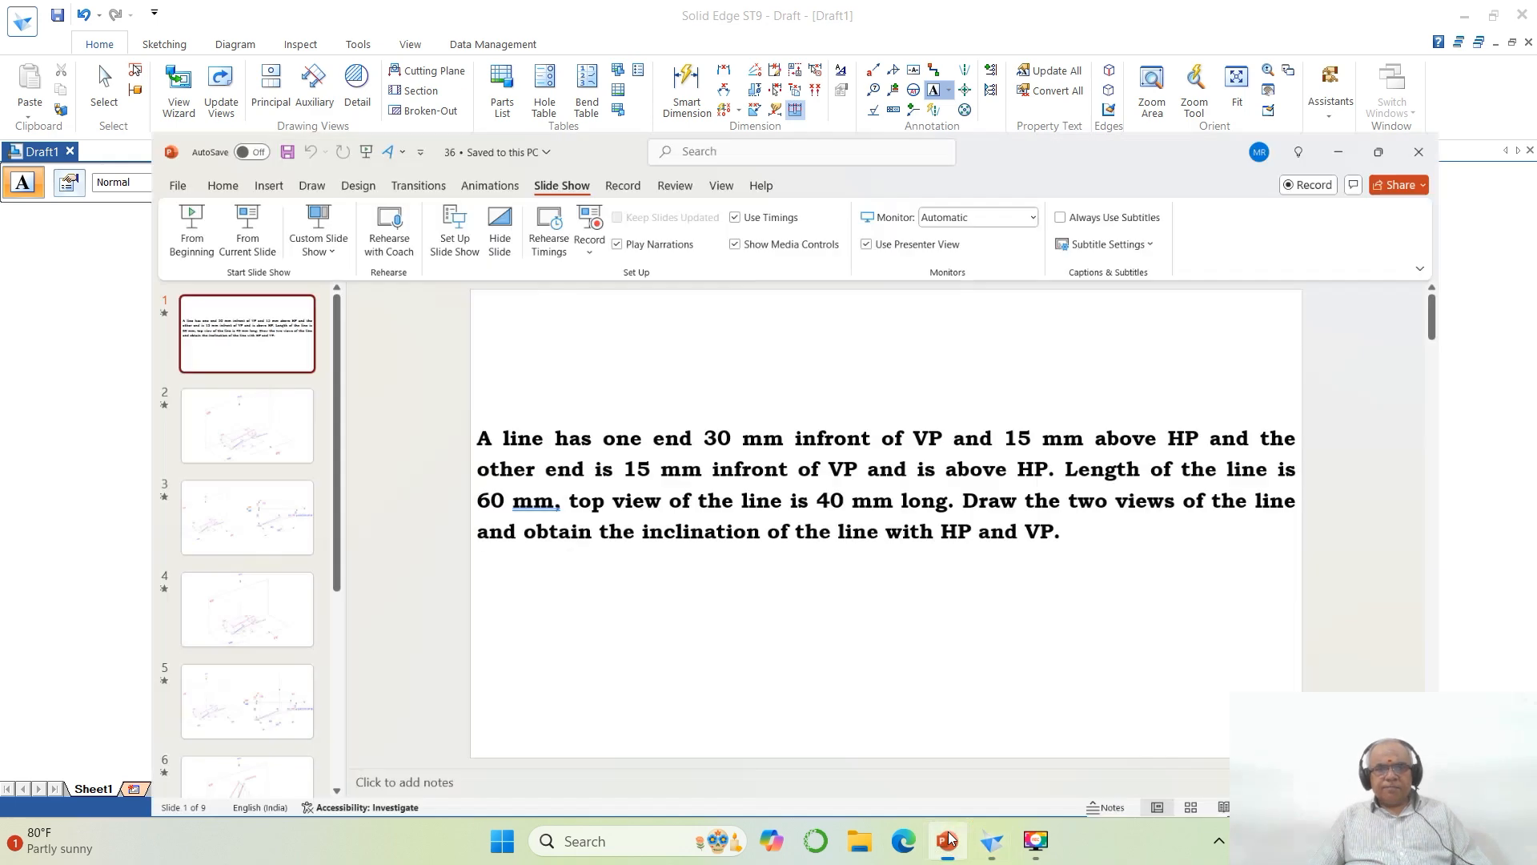
click(949, 838)
text(, )
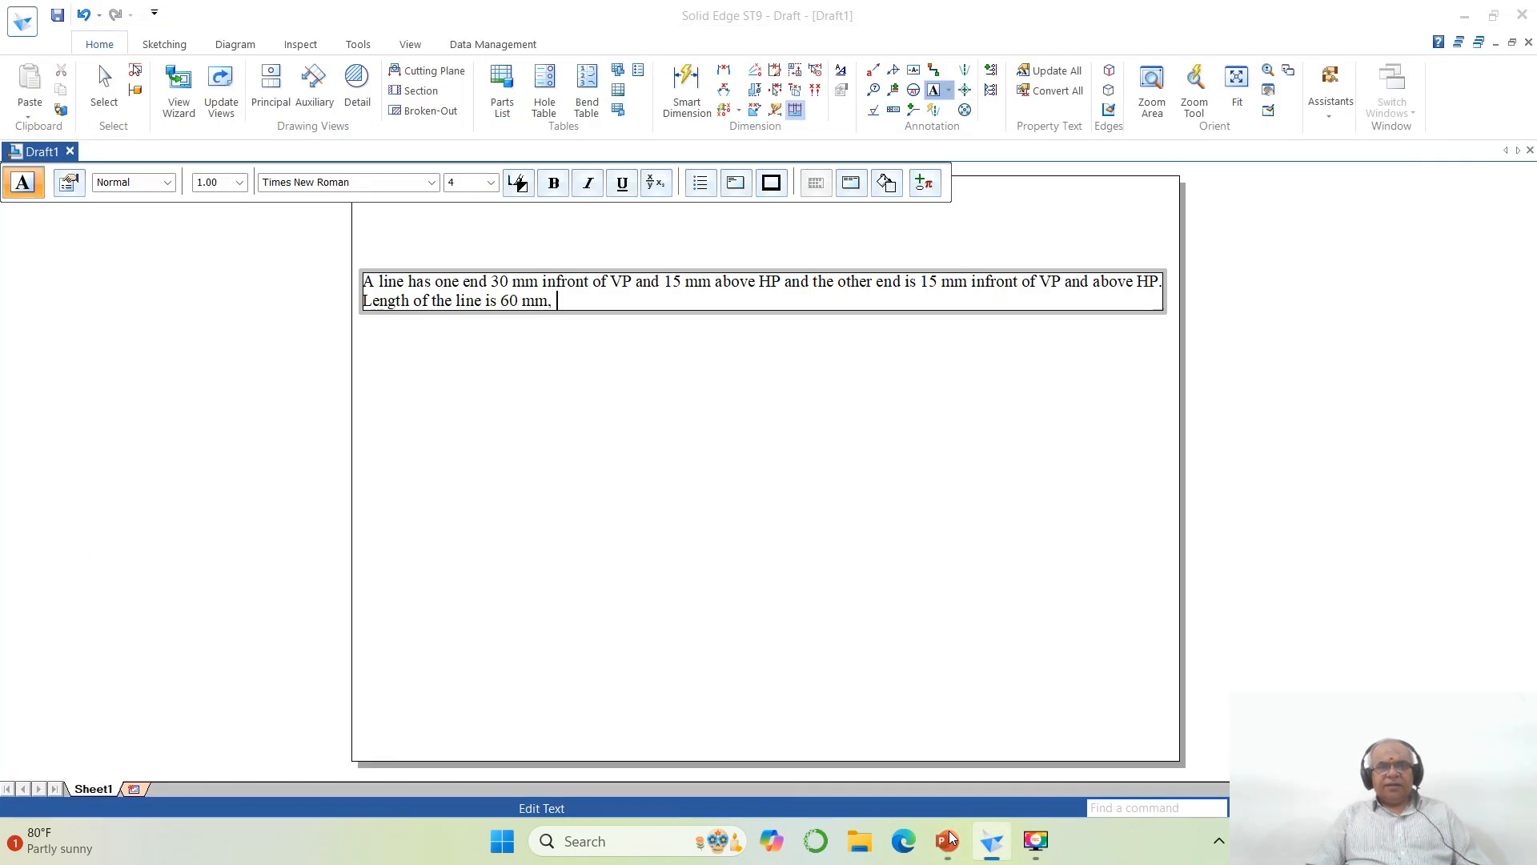
Step: Continue the note with "top view of the line is 40 mm long.", checking the wording in the PowerPoint problem statement
text(top view of)
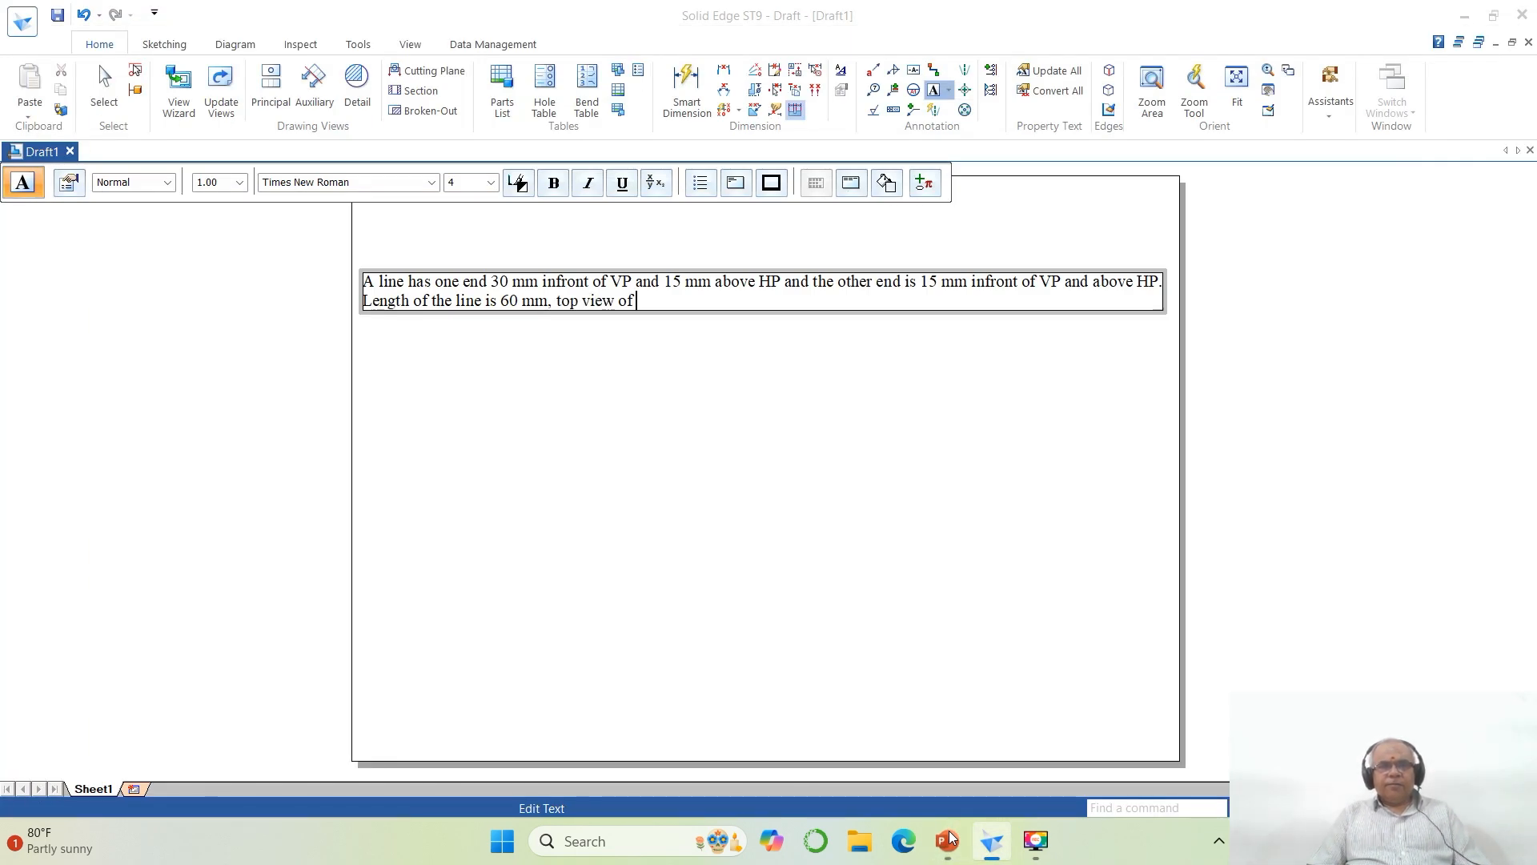
text( the line is )
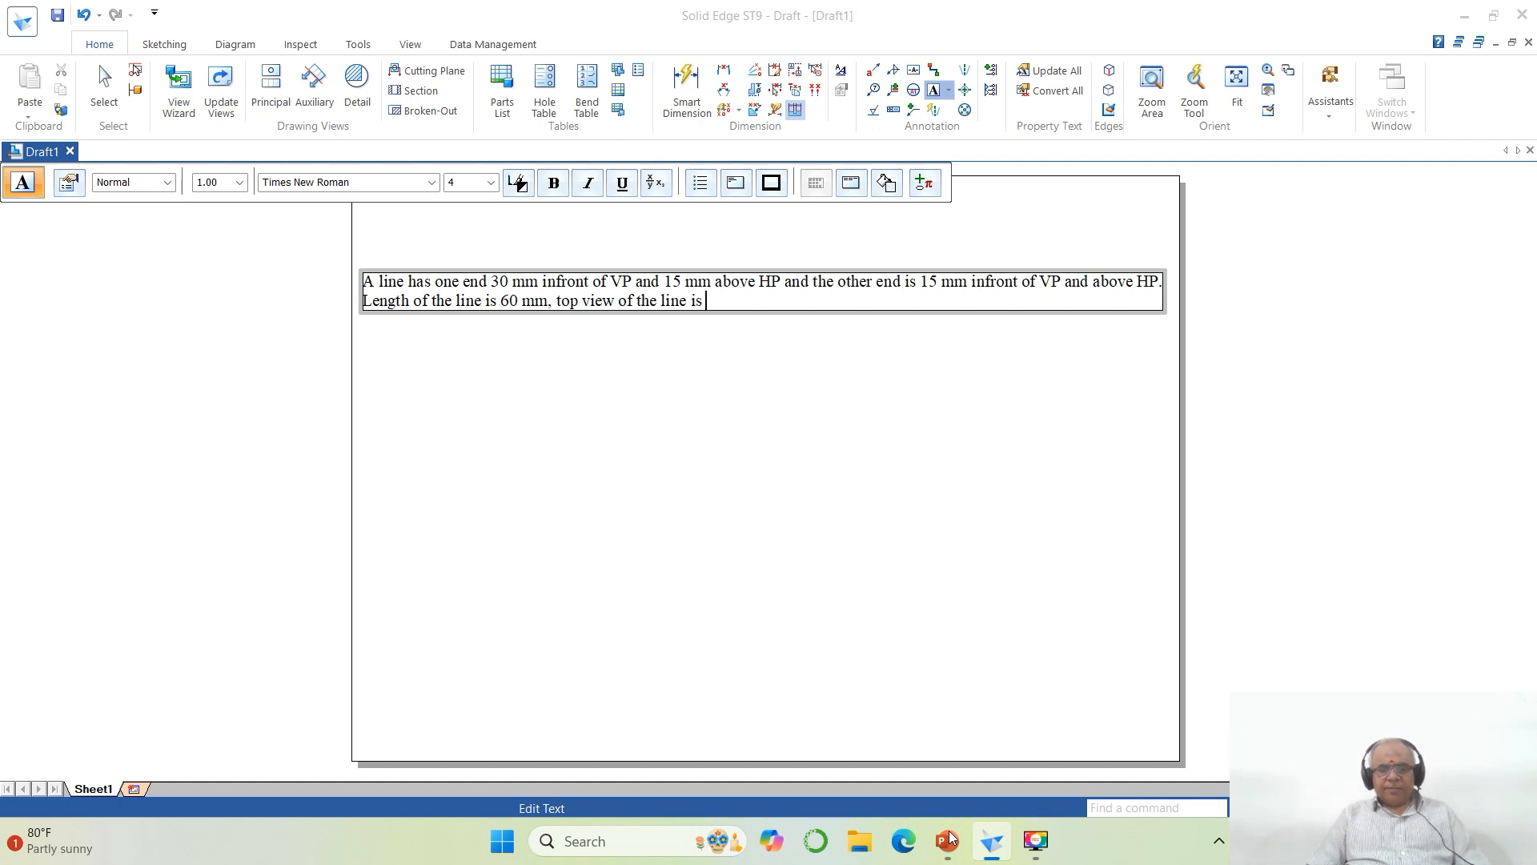
text(40 mm)
click(948, 838)
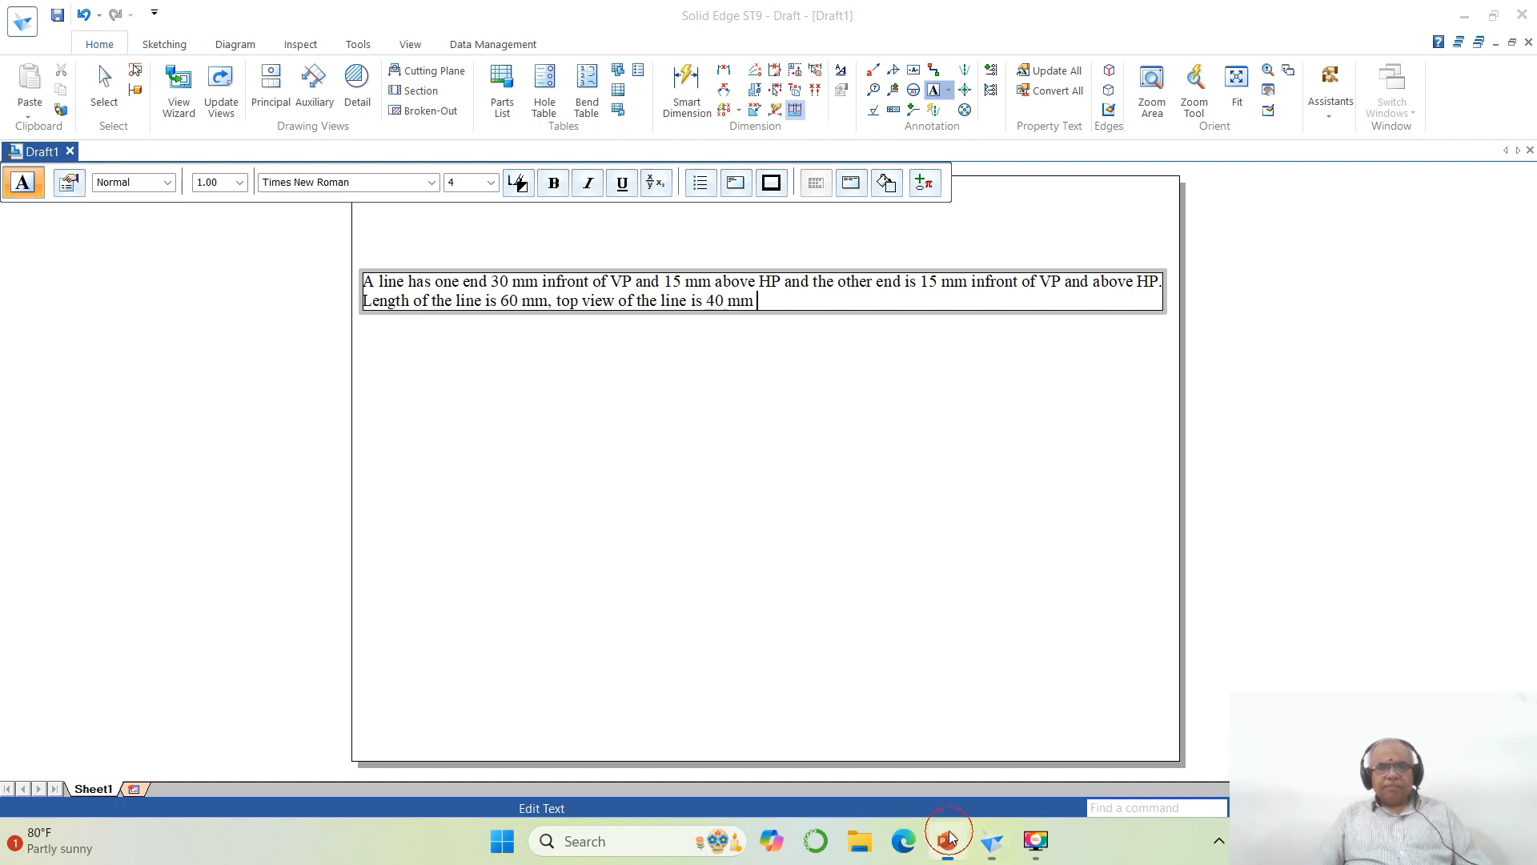
click(948, 838)
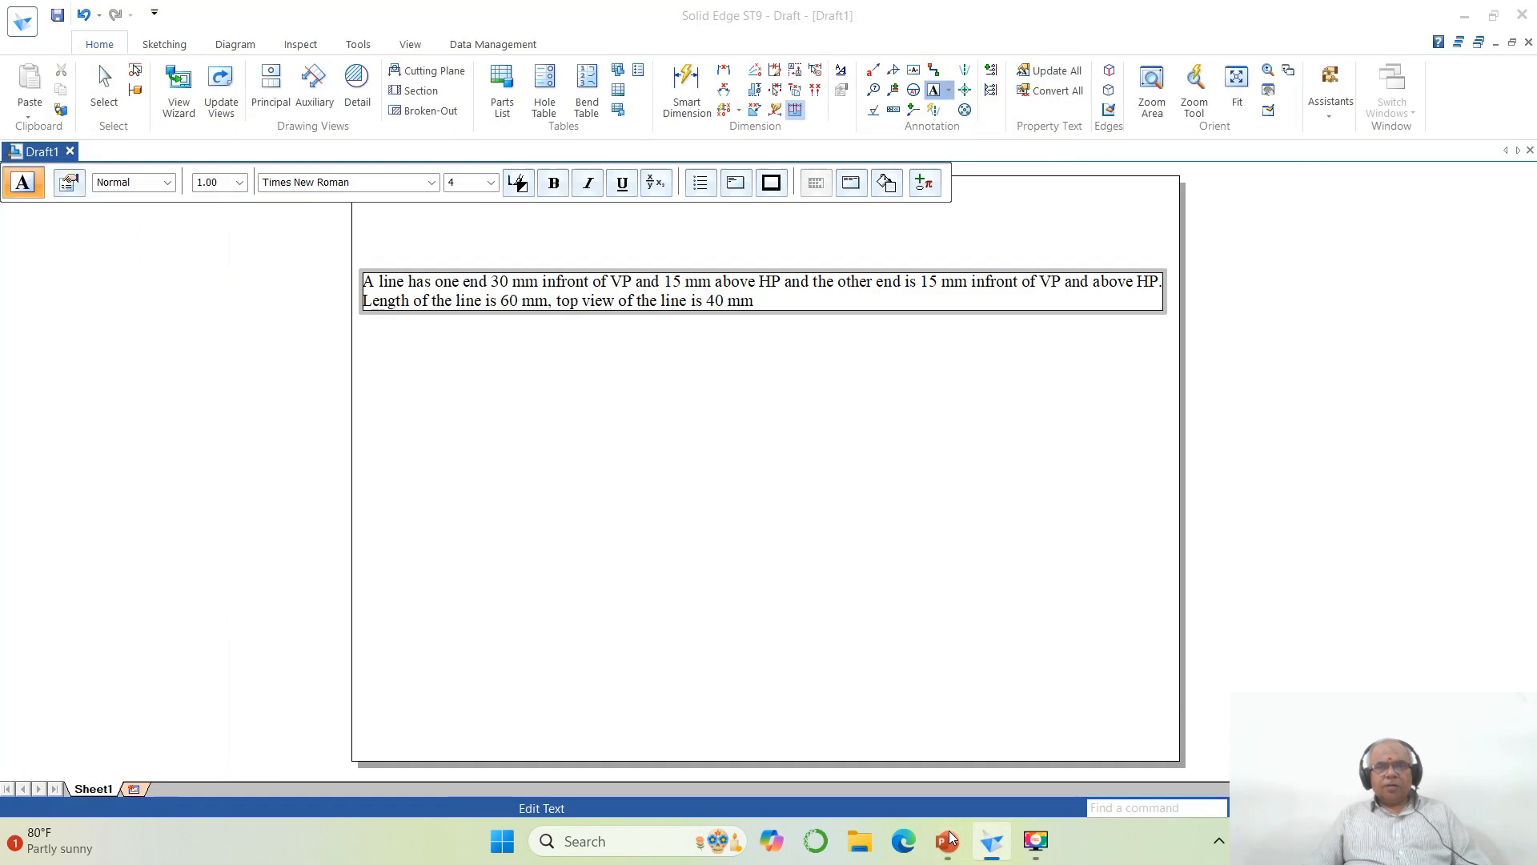
text(long.)
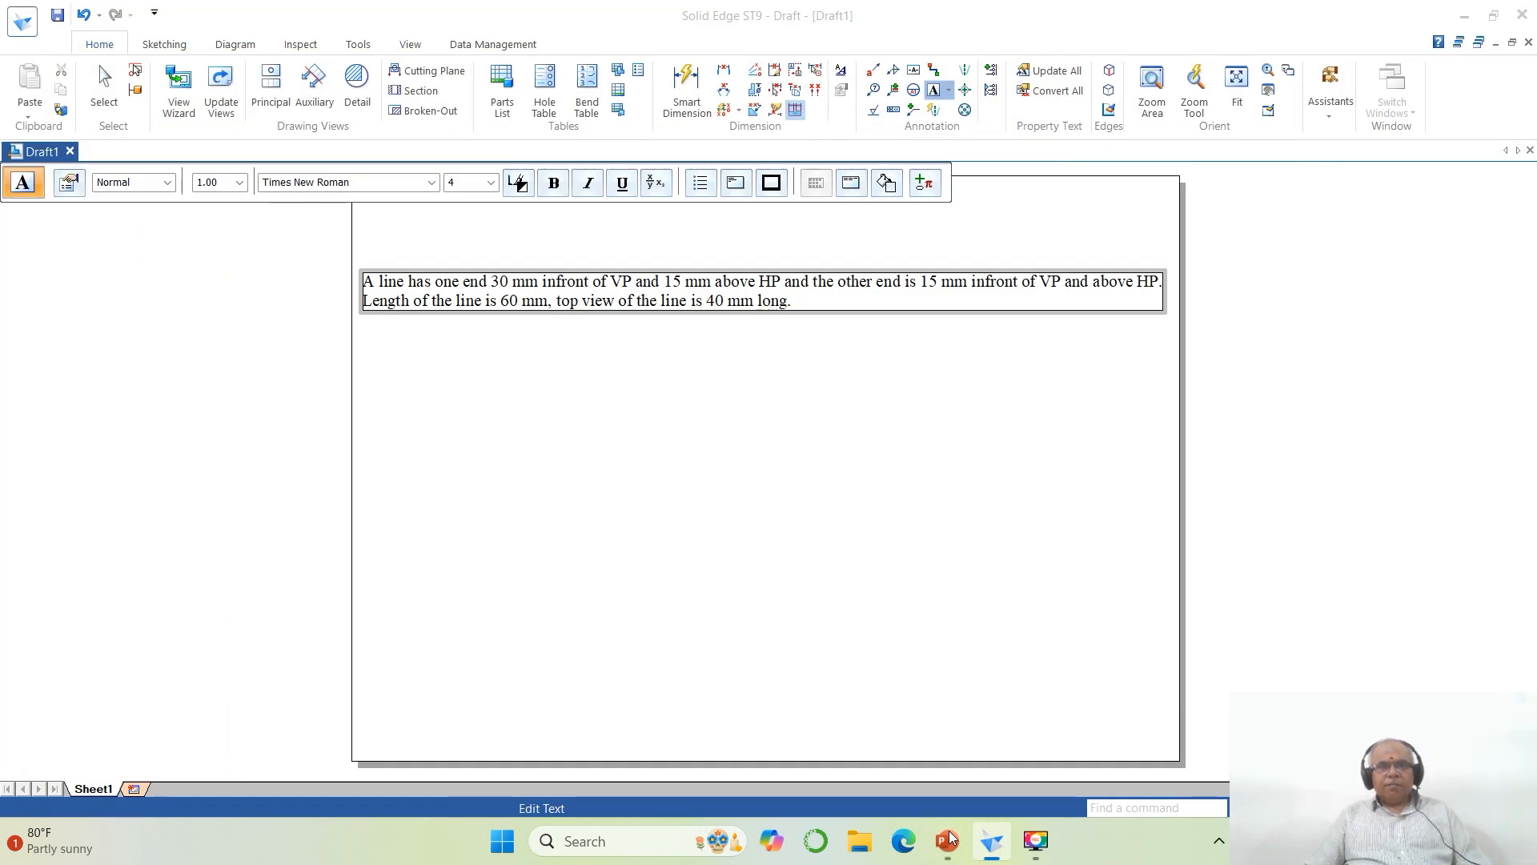
Step: Consult the PowerPoint problem statement and add "Draw the two views of the line" to the Solid Edge note
click(948, 838)
click(948, 839)
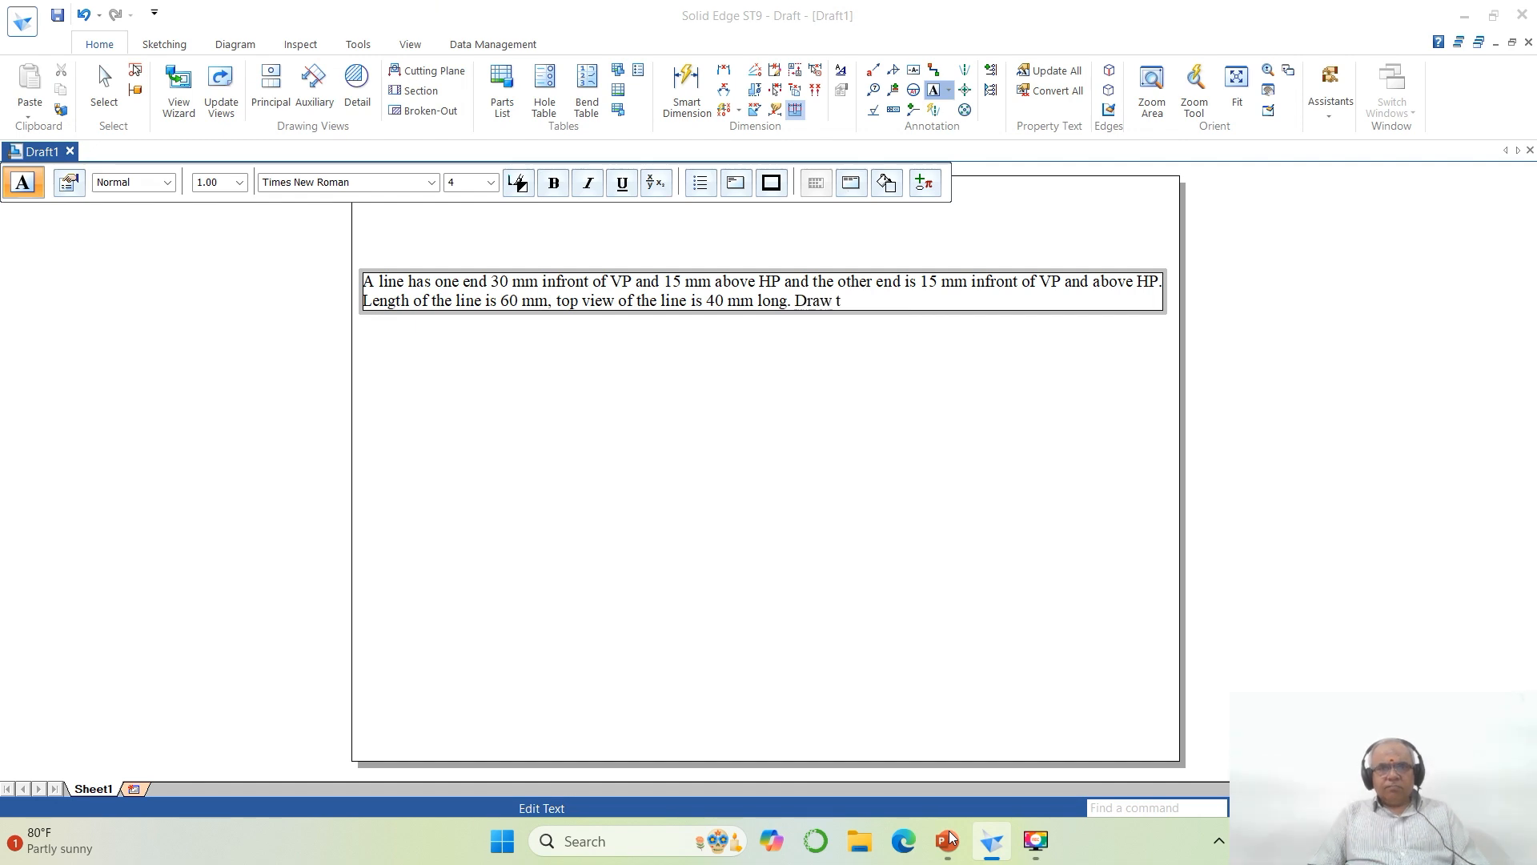
text(ng. Draw the two views )
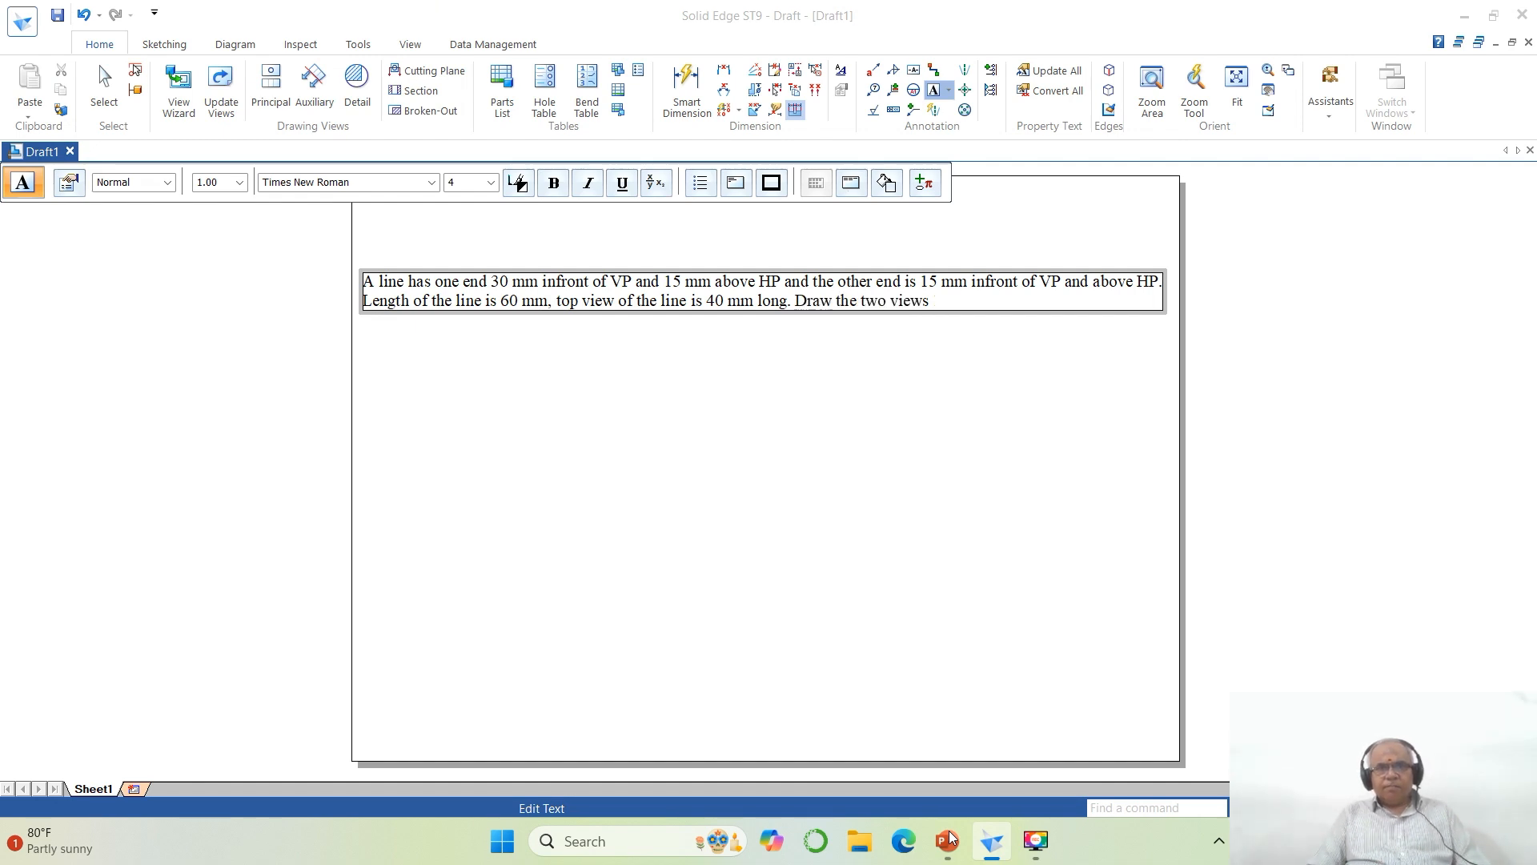
text(of the line)
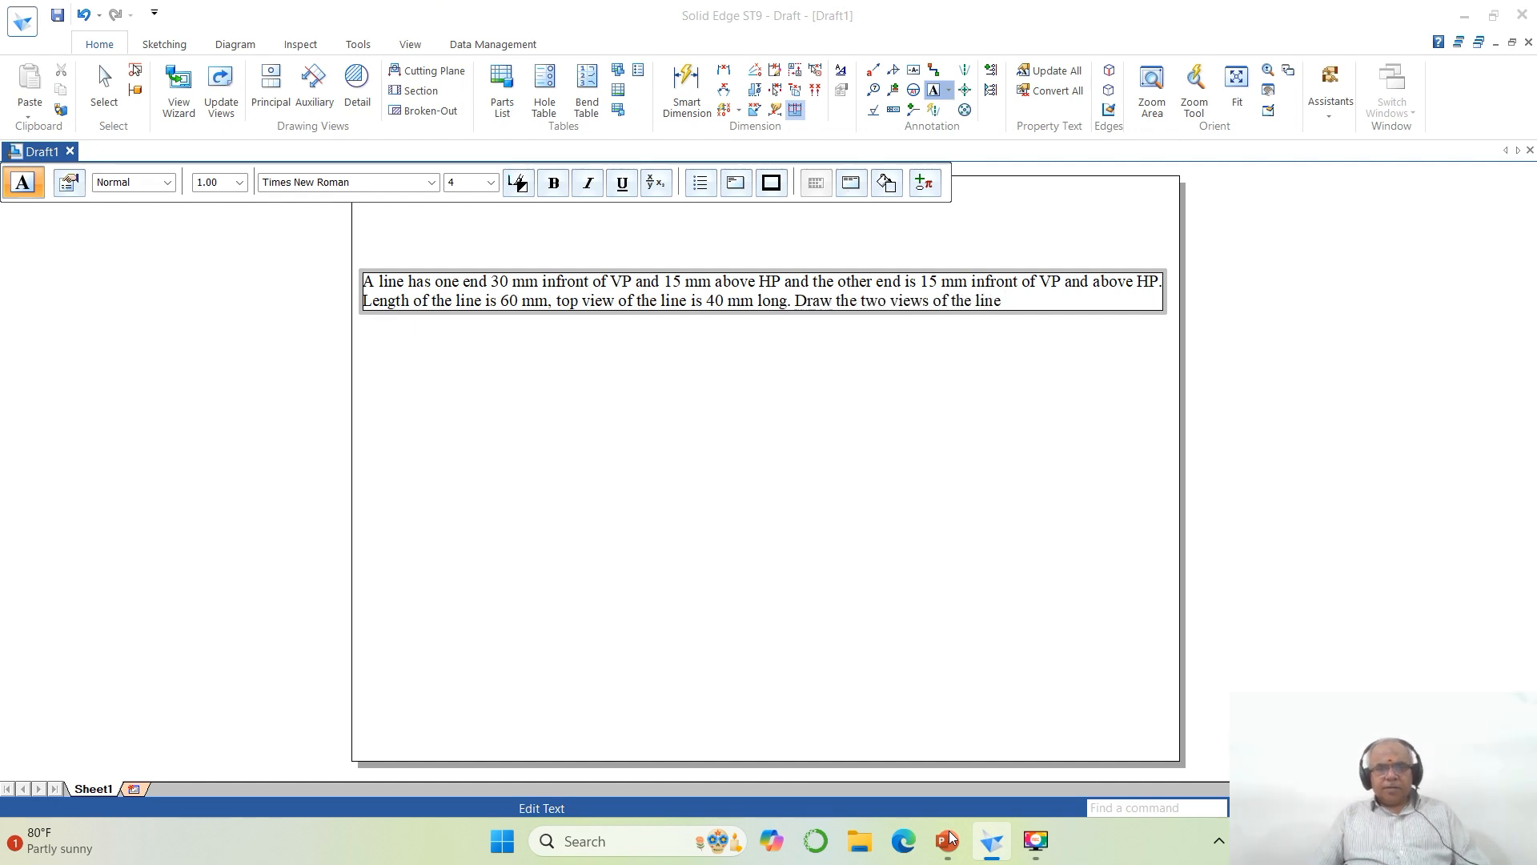
Step: Finish the note with "and obtain the inclination of the line with HP and VP.", checking the PowerPoint problem statement
click(947, 838)
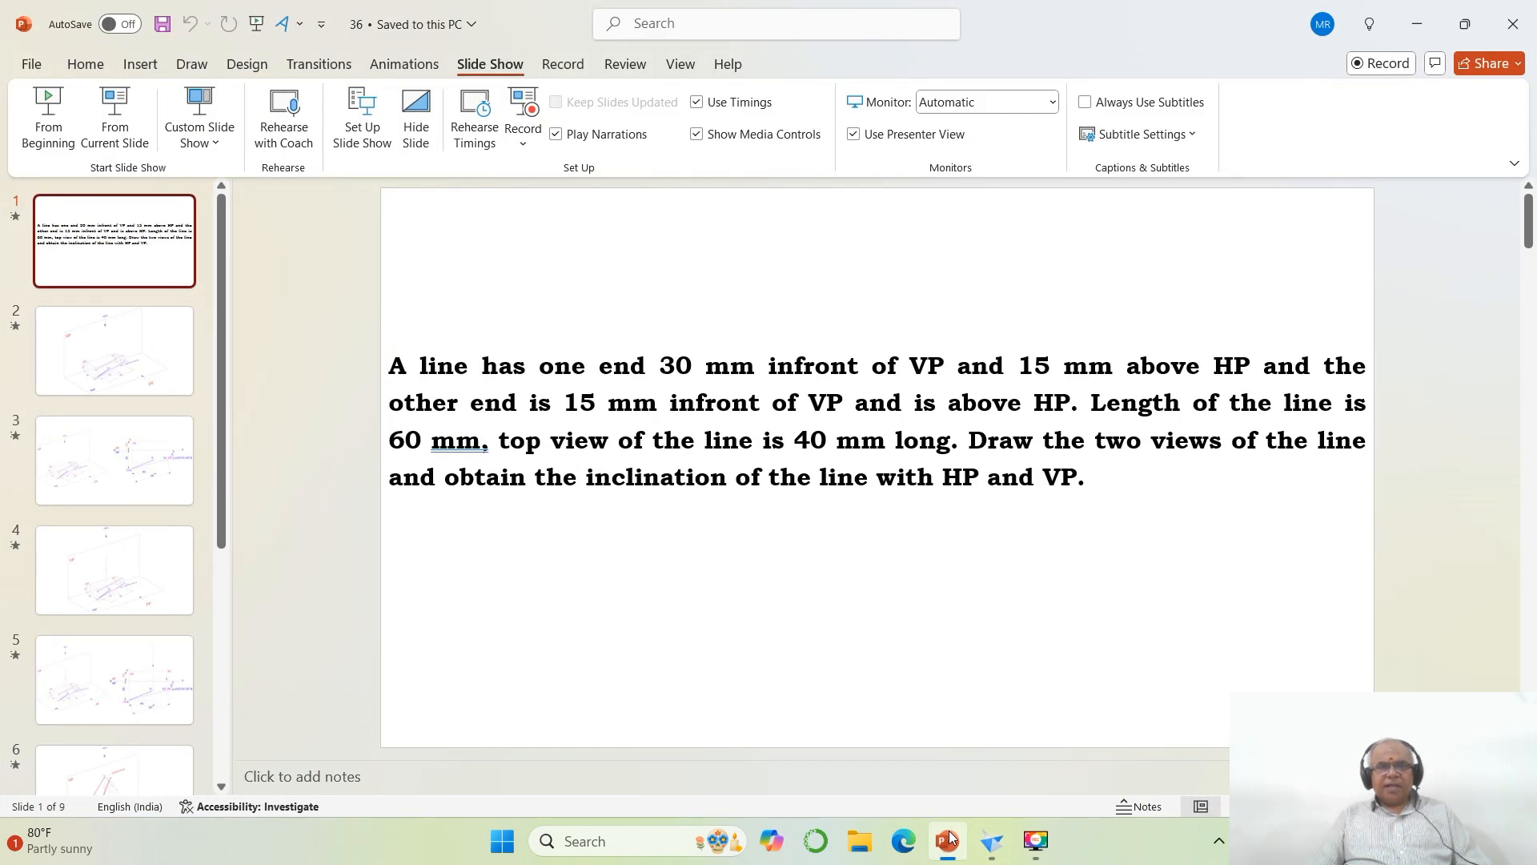
click(948, 838)
text(and)
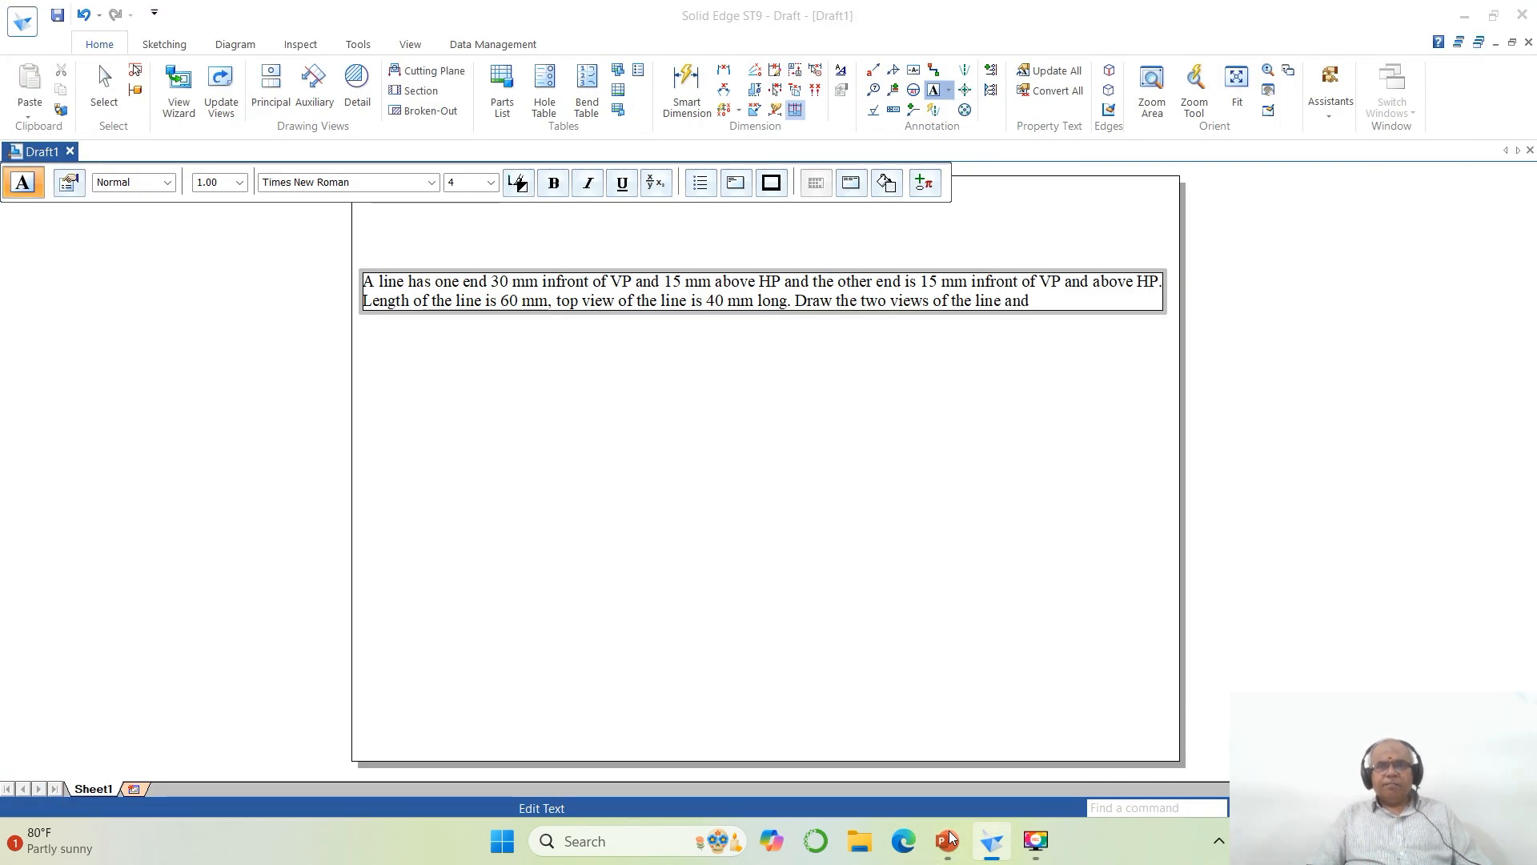
text( obtain the incl)
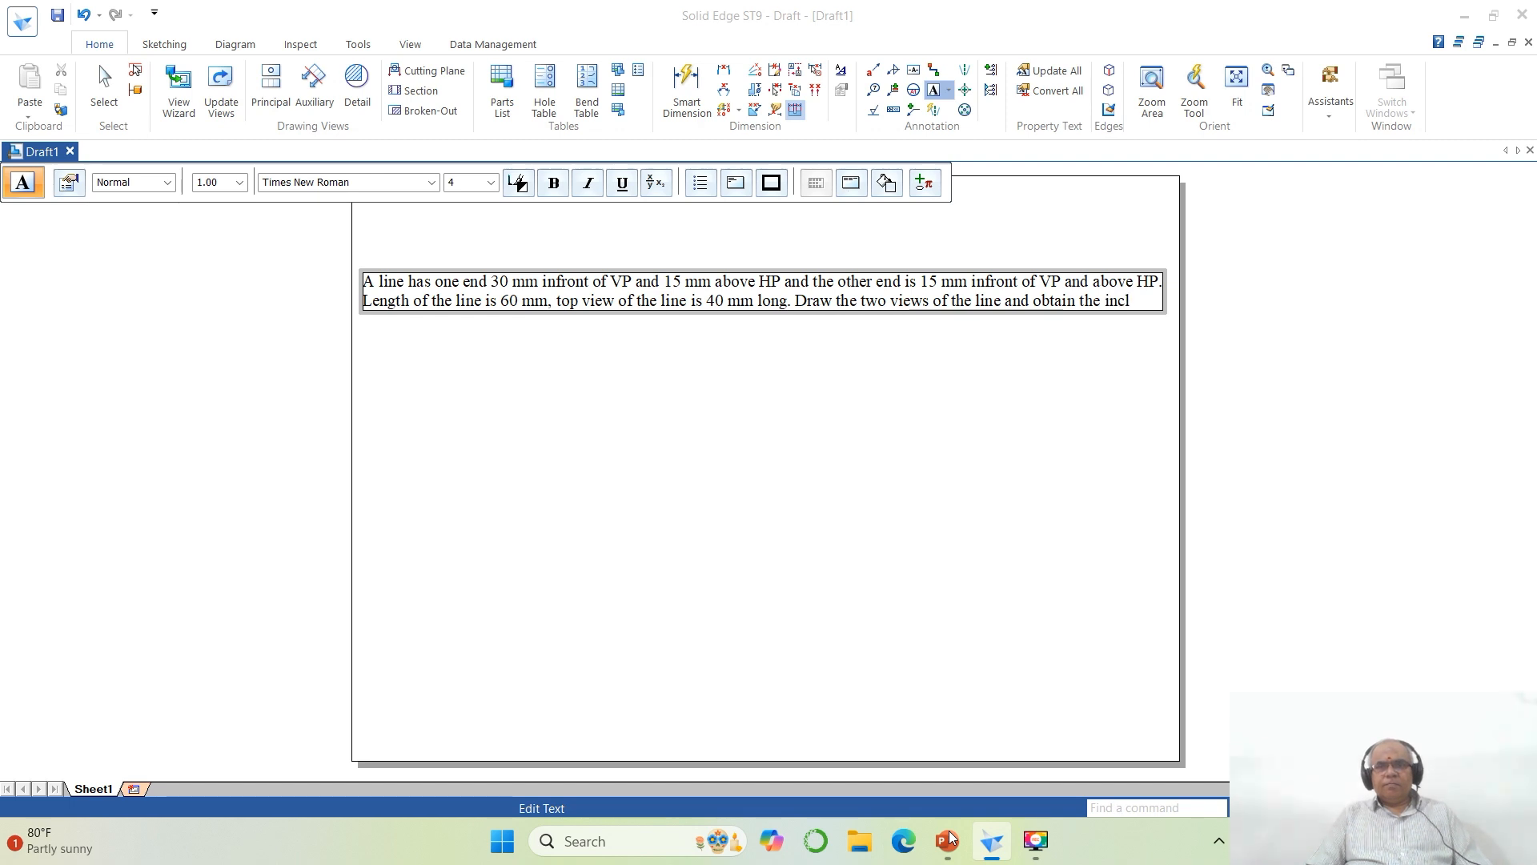
text(ination)
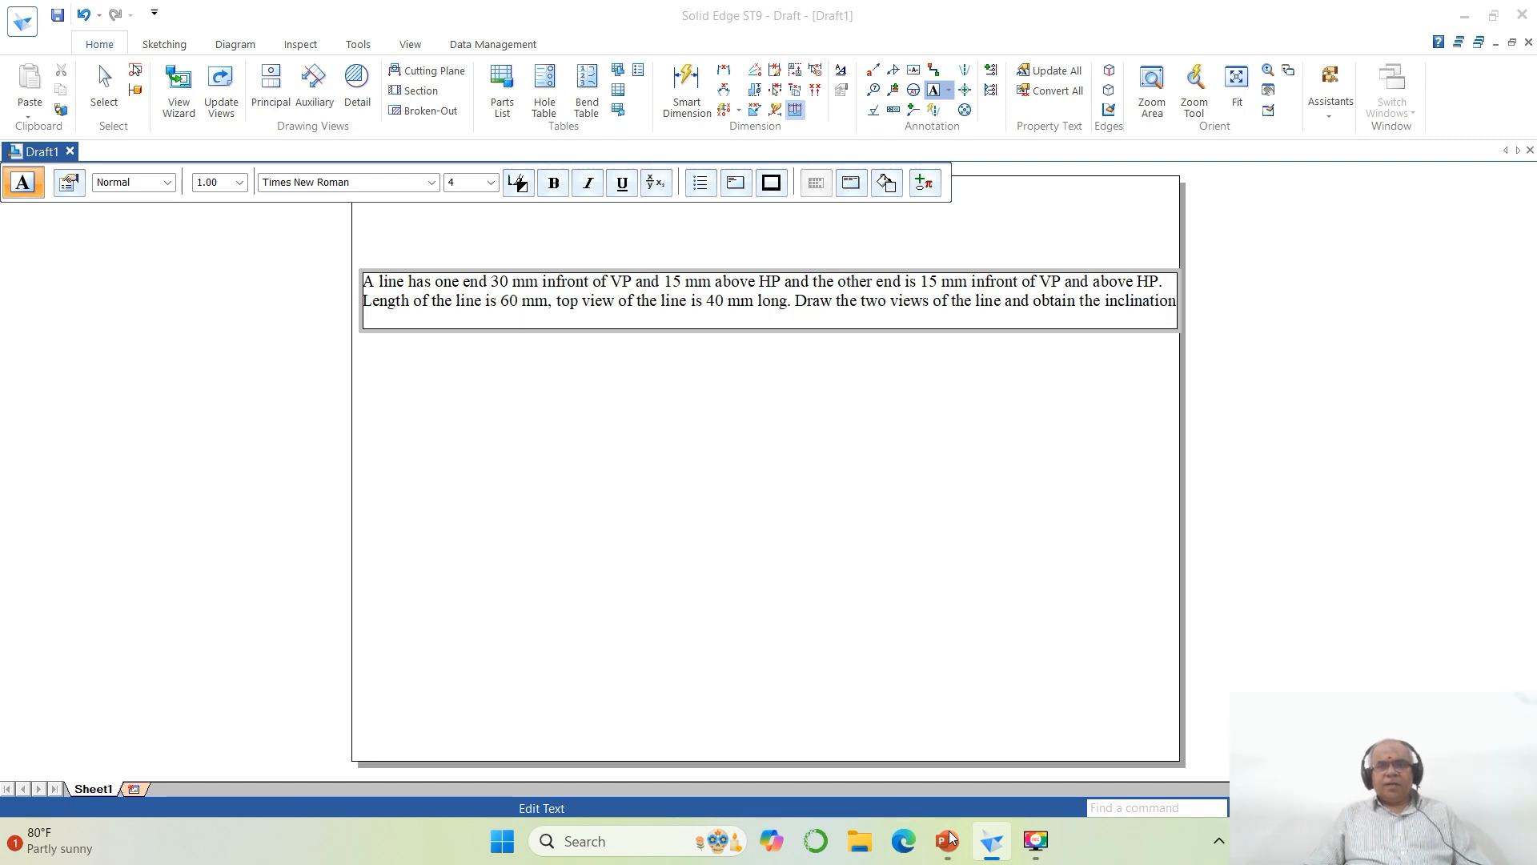
click(948, 840)
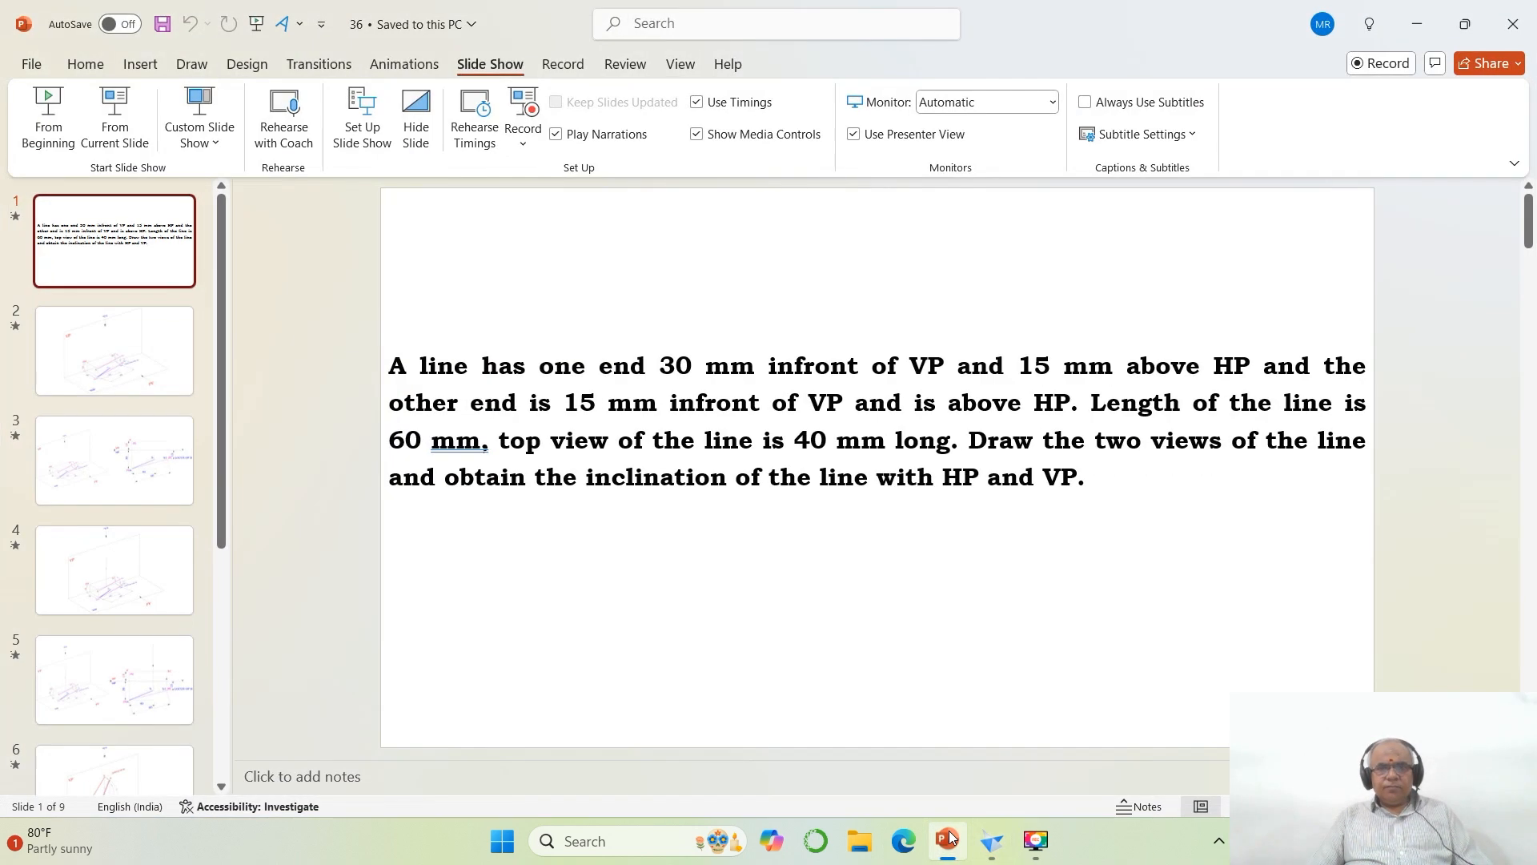
click(948, 840)
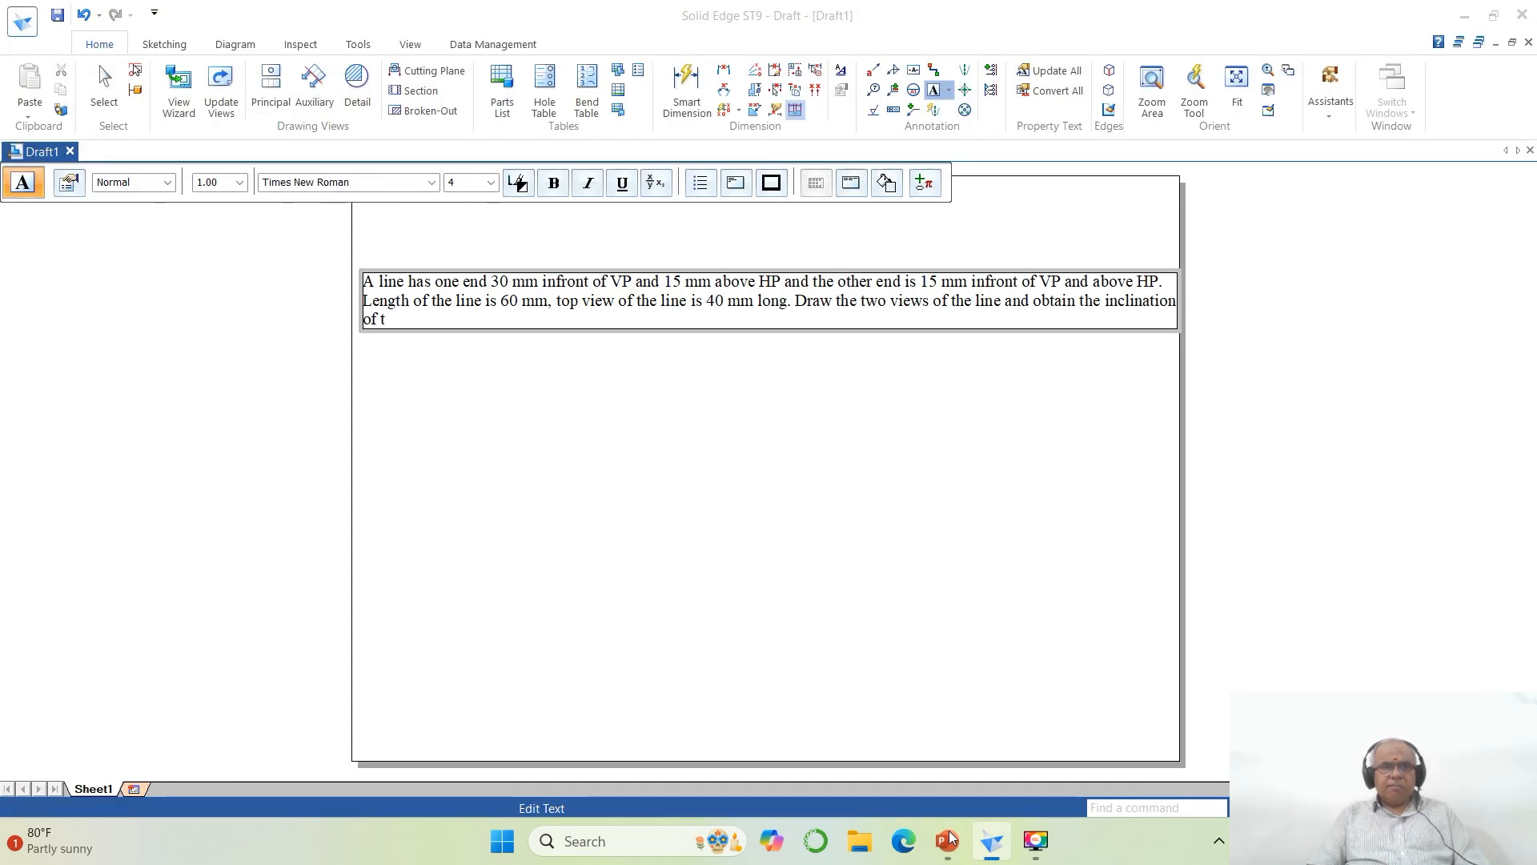
text(ine with HP and VP.)
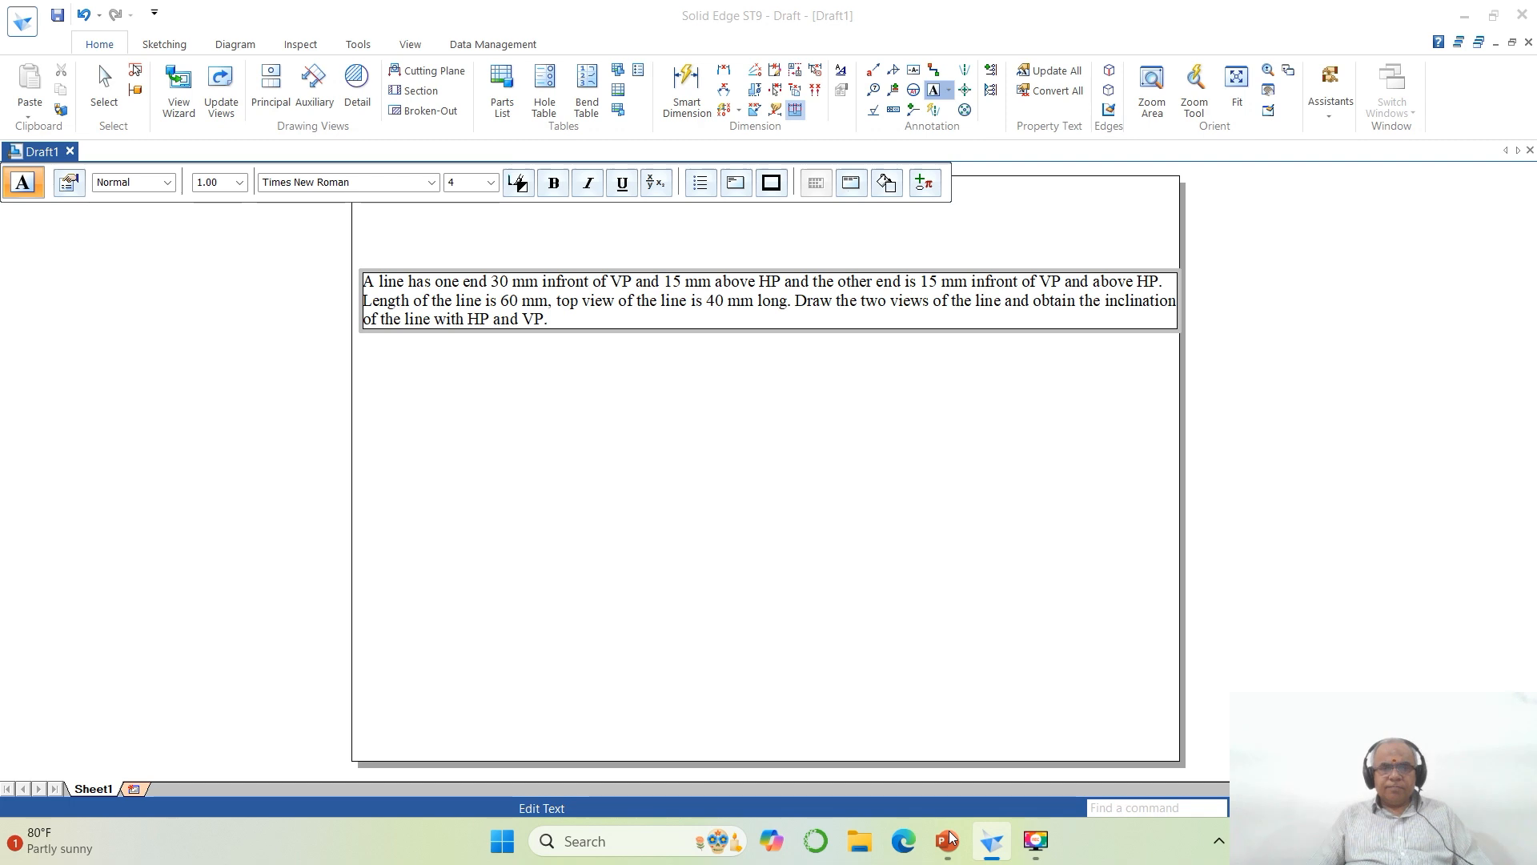
click(646, 399)
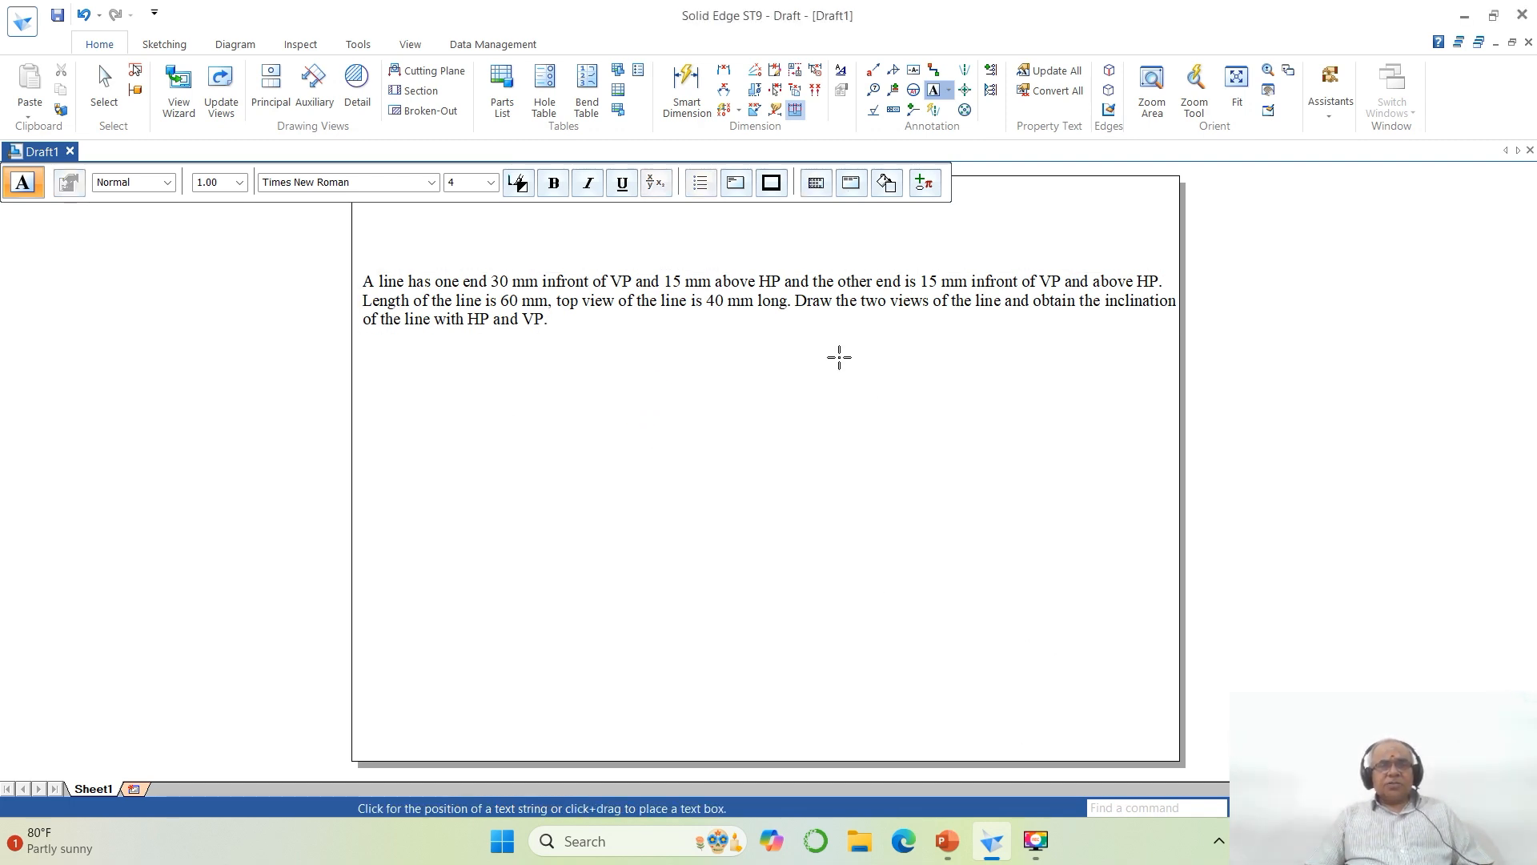
Step: Move the problem statement note about 30.5 mm up and about 2 mm left so it sits just below the sheet's upper edge
scroll(839, 357, down, 1)
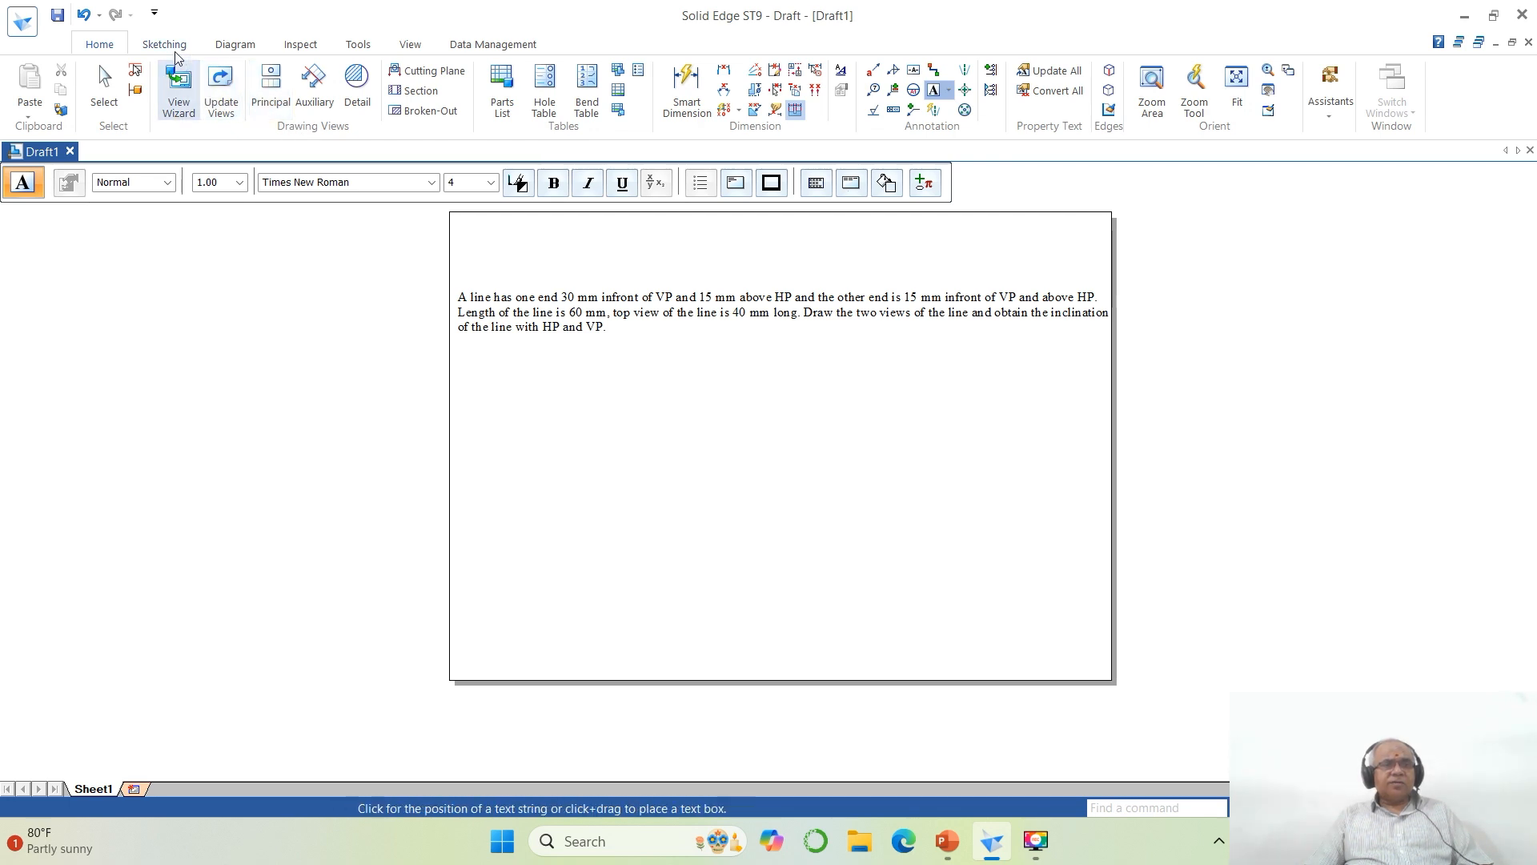
click(167, 45)
click(187, 90)
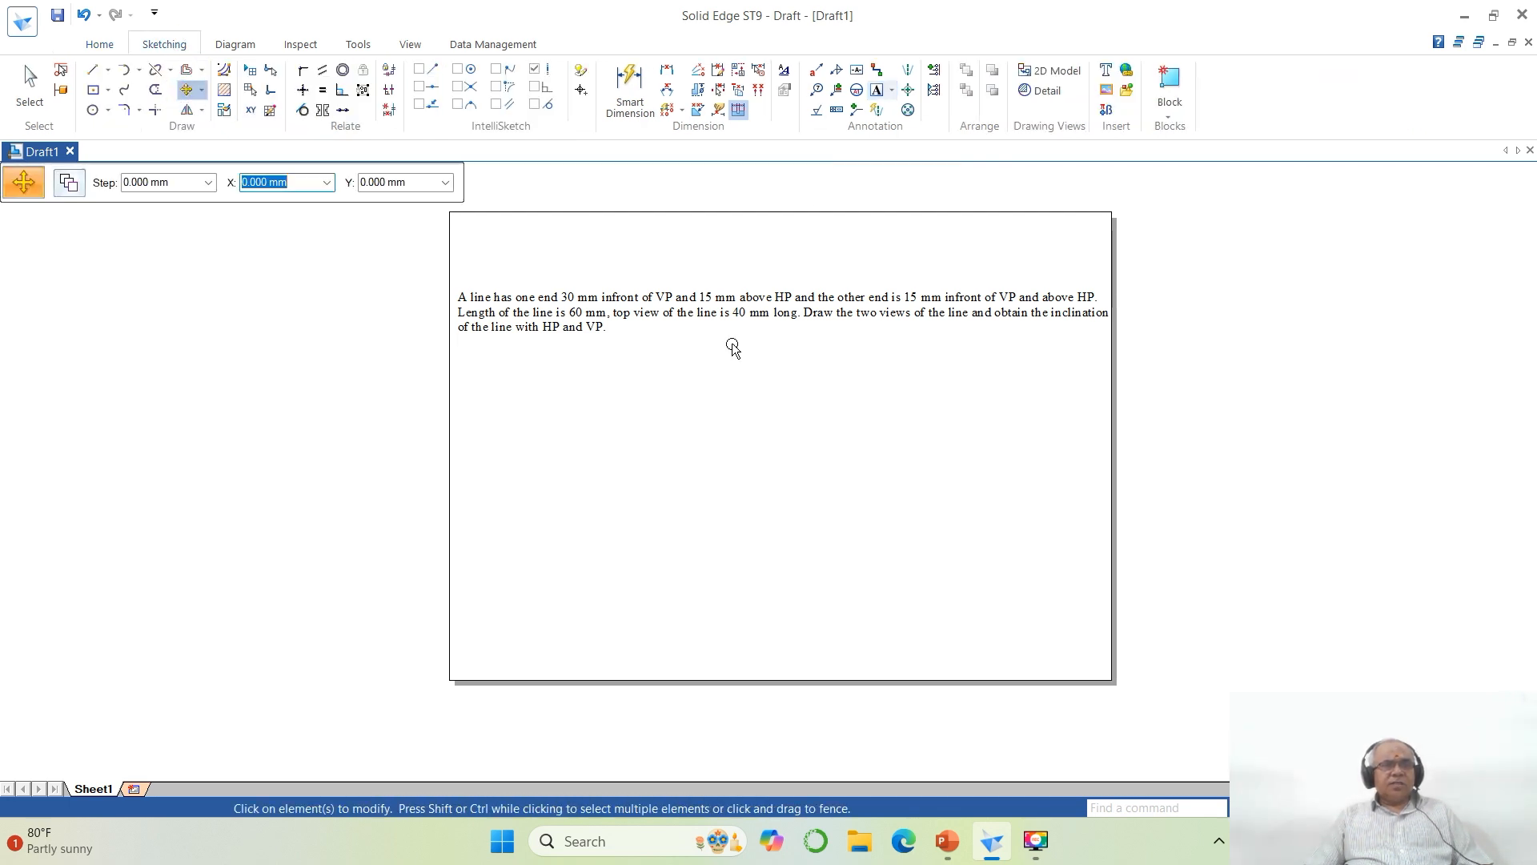
click(536, 349)
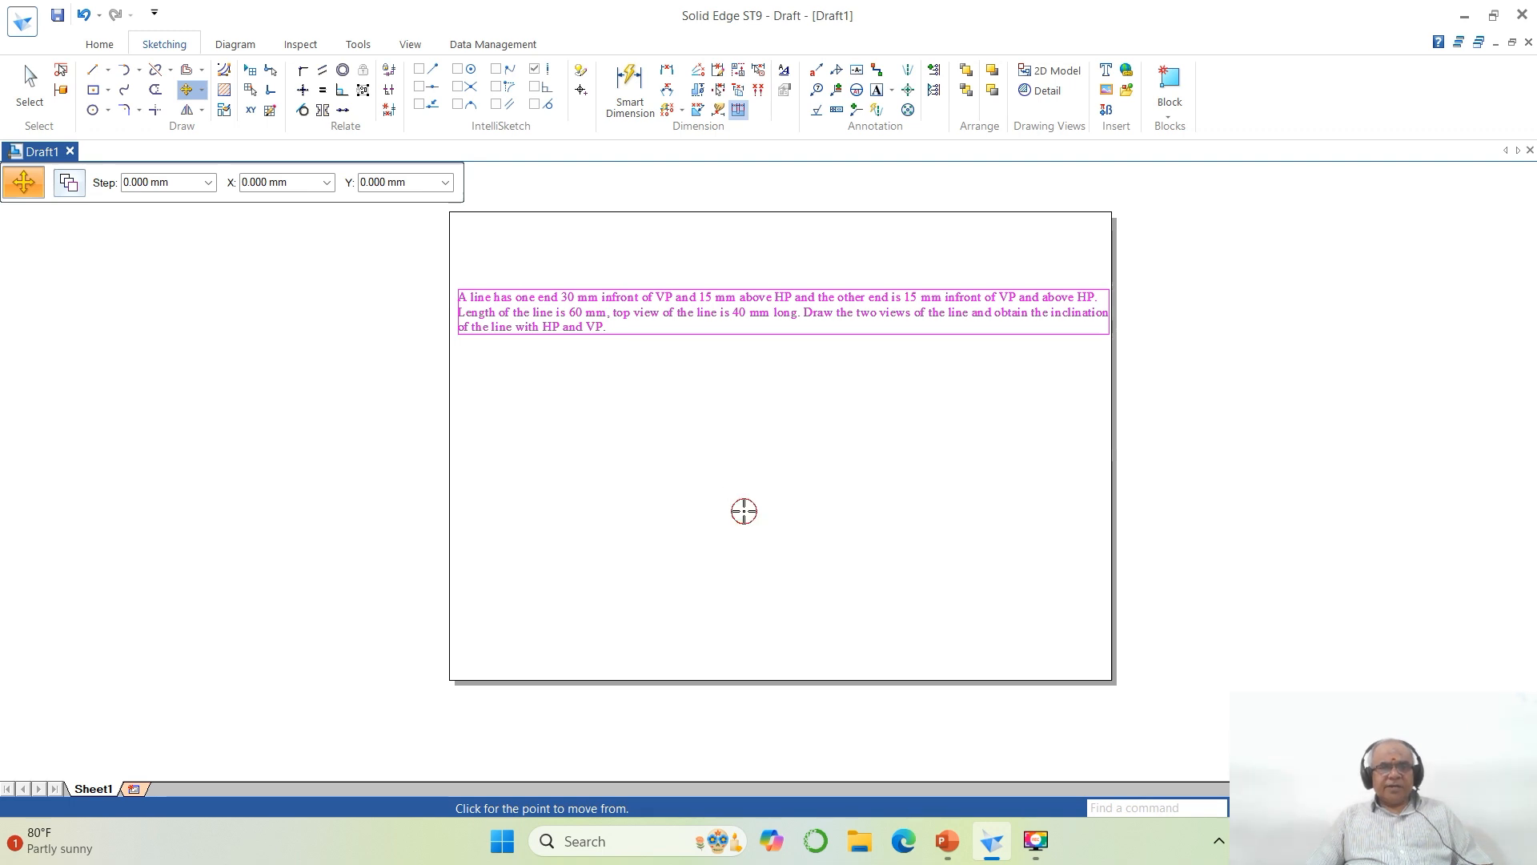
click(743, 509)
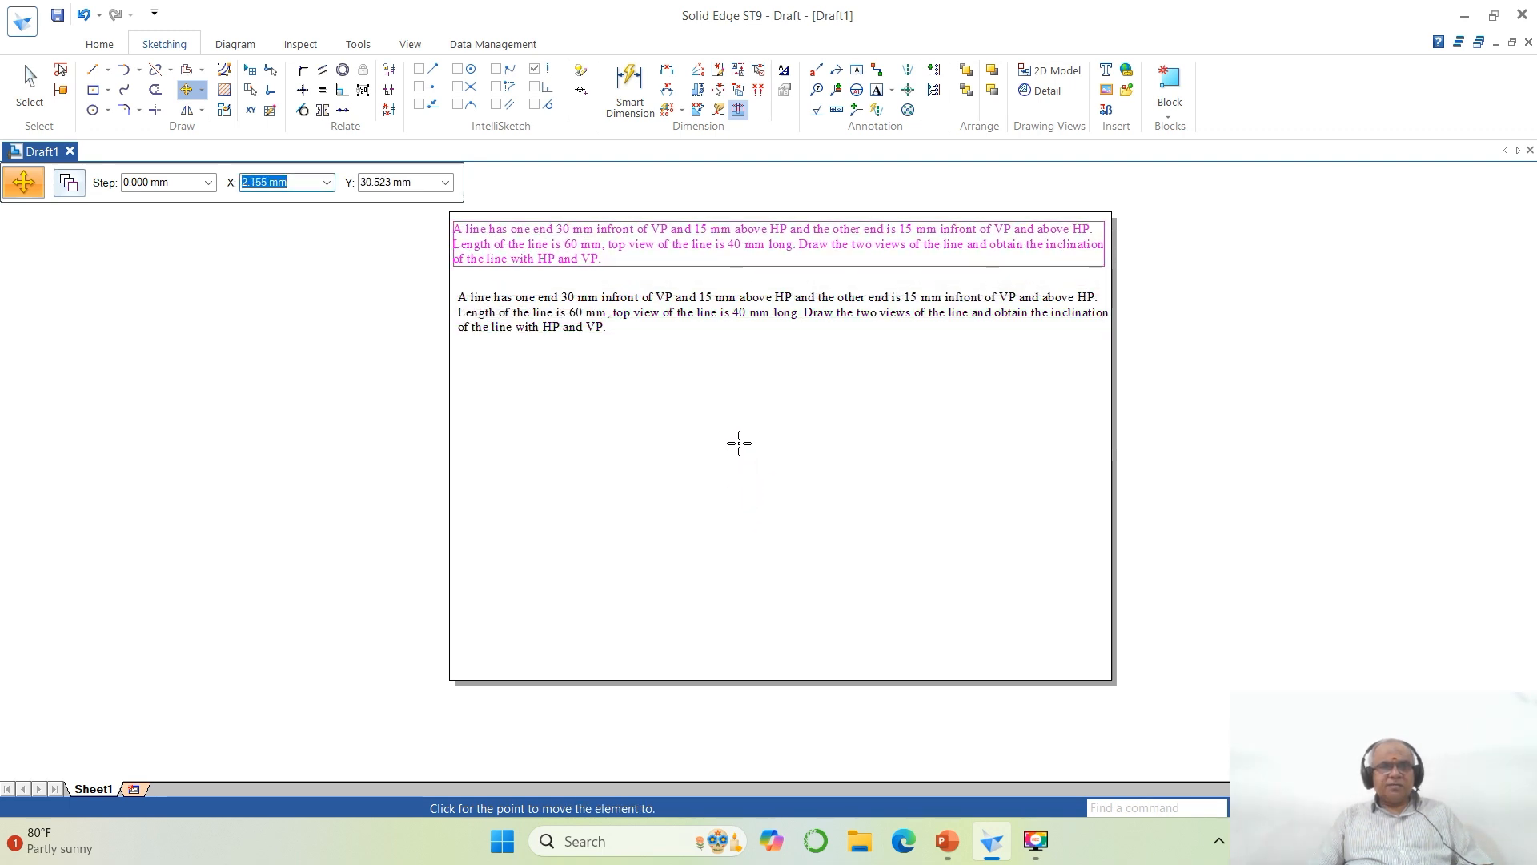
click(739, 442)
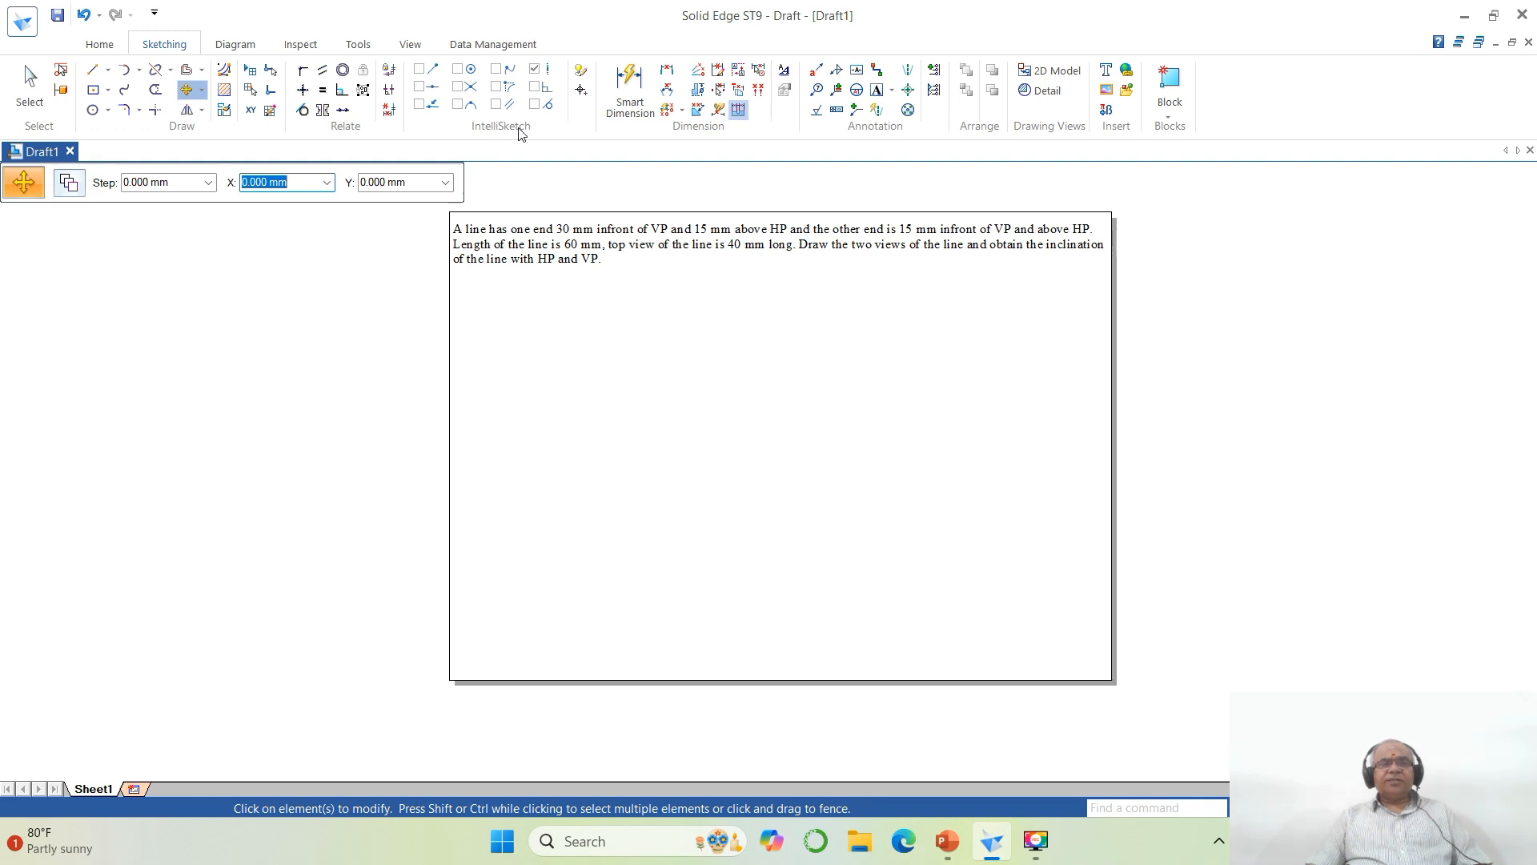
Step: Enable endpoint and intersection snaps, and draw a 0.05 mm wide horizontal line across the sheet's middle, spanning about half its width
click(418, 70)
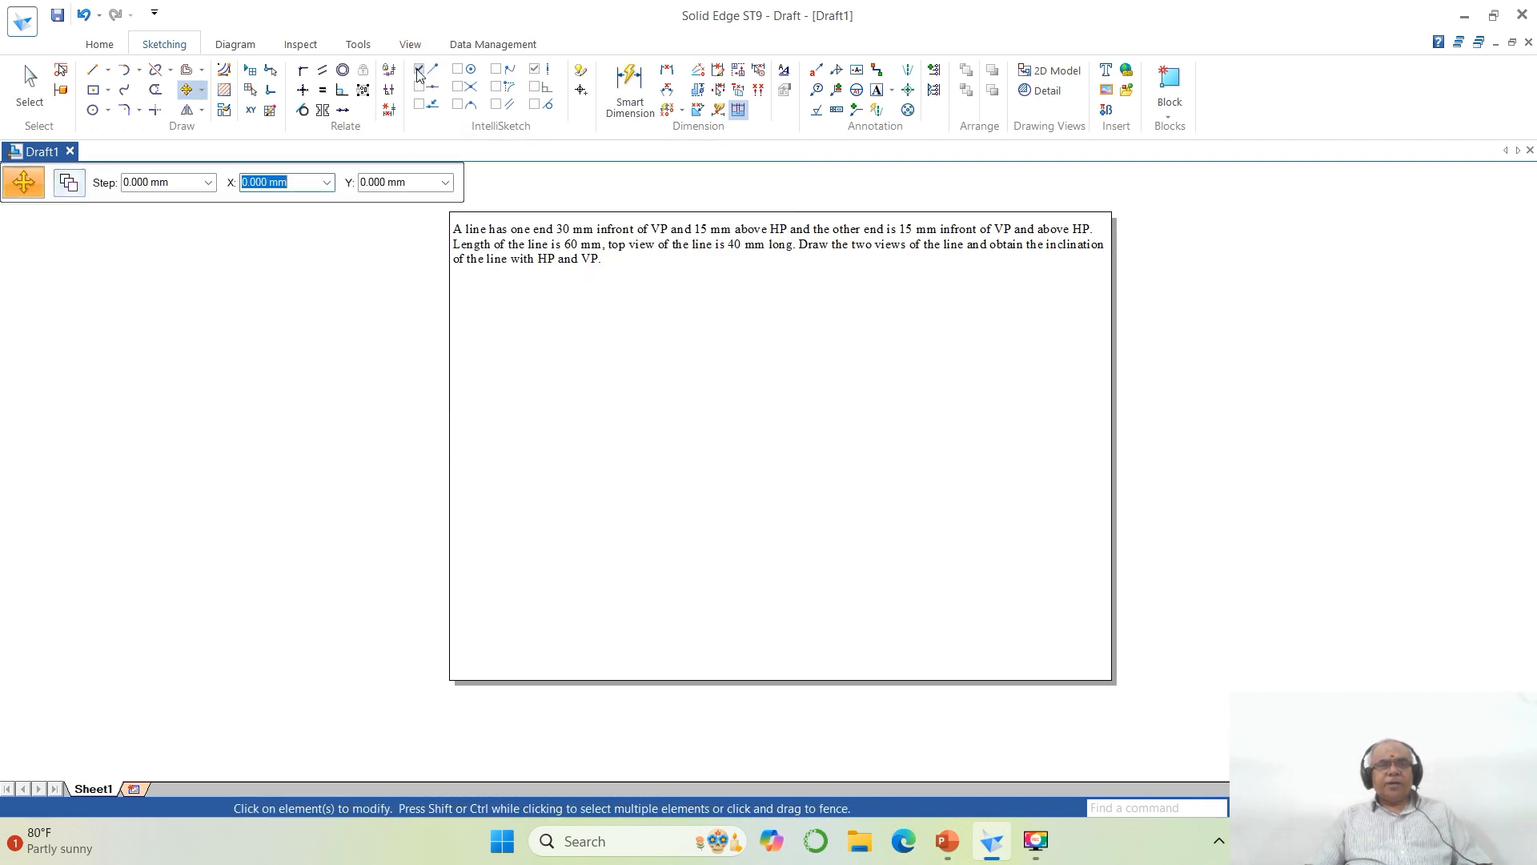
click(458, 88)
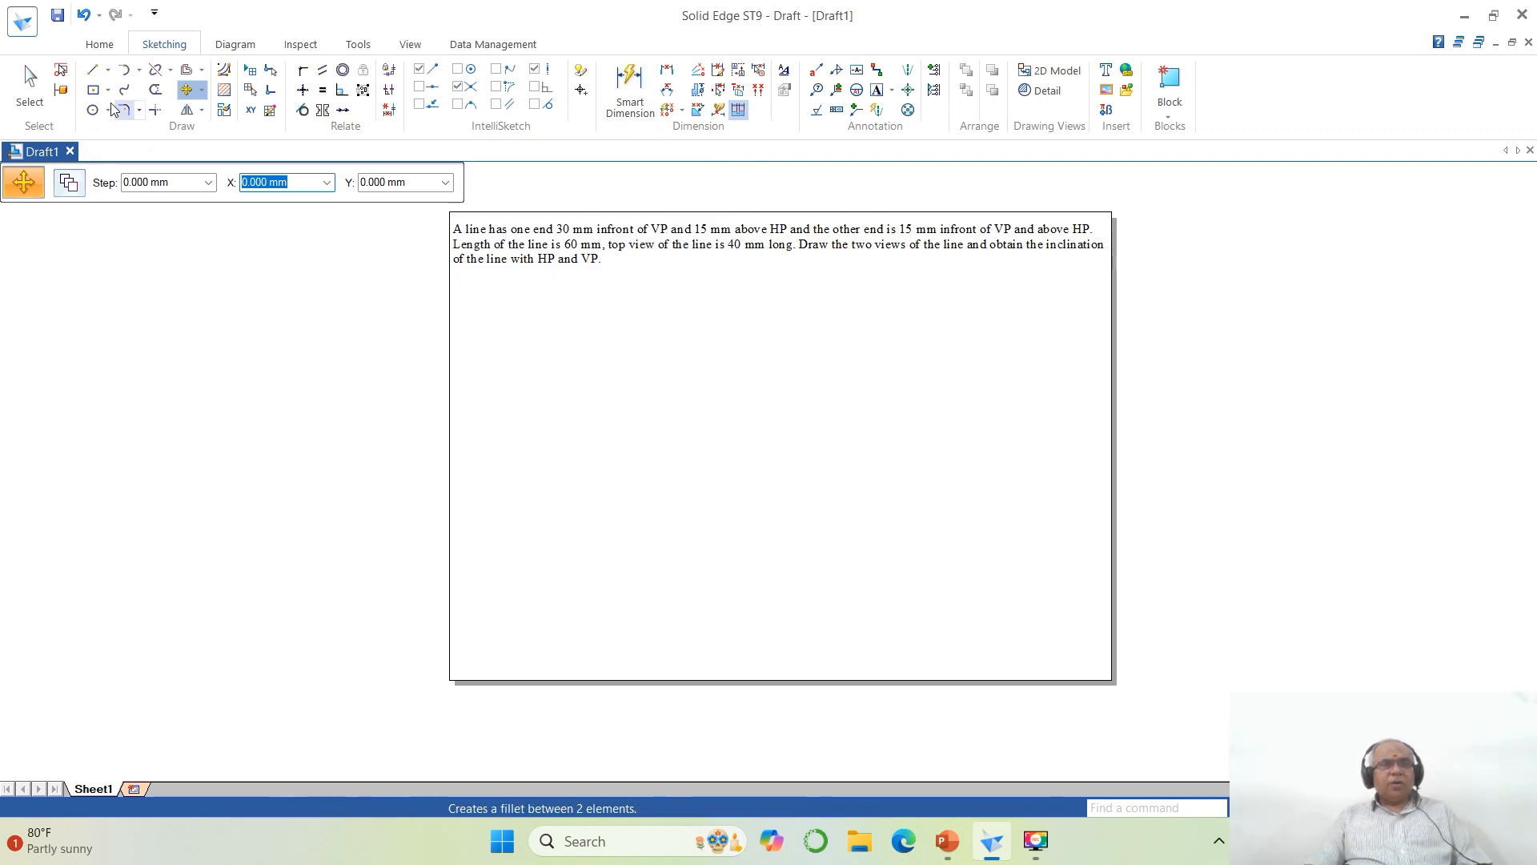
click(93, 70)
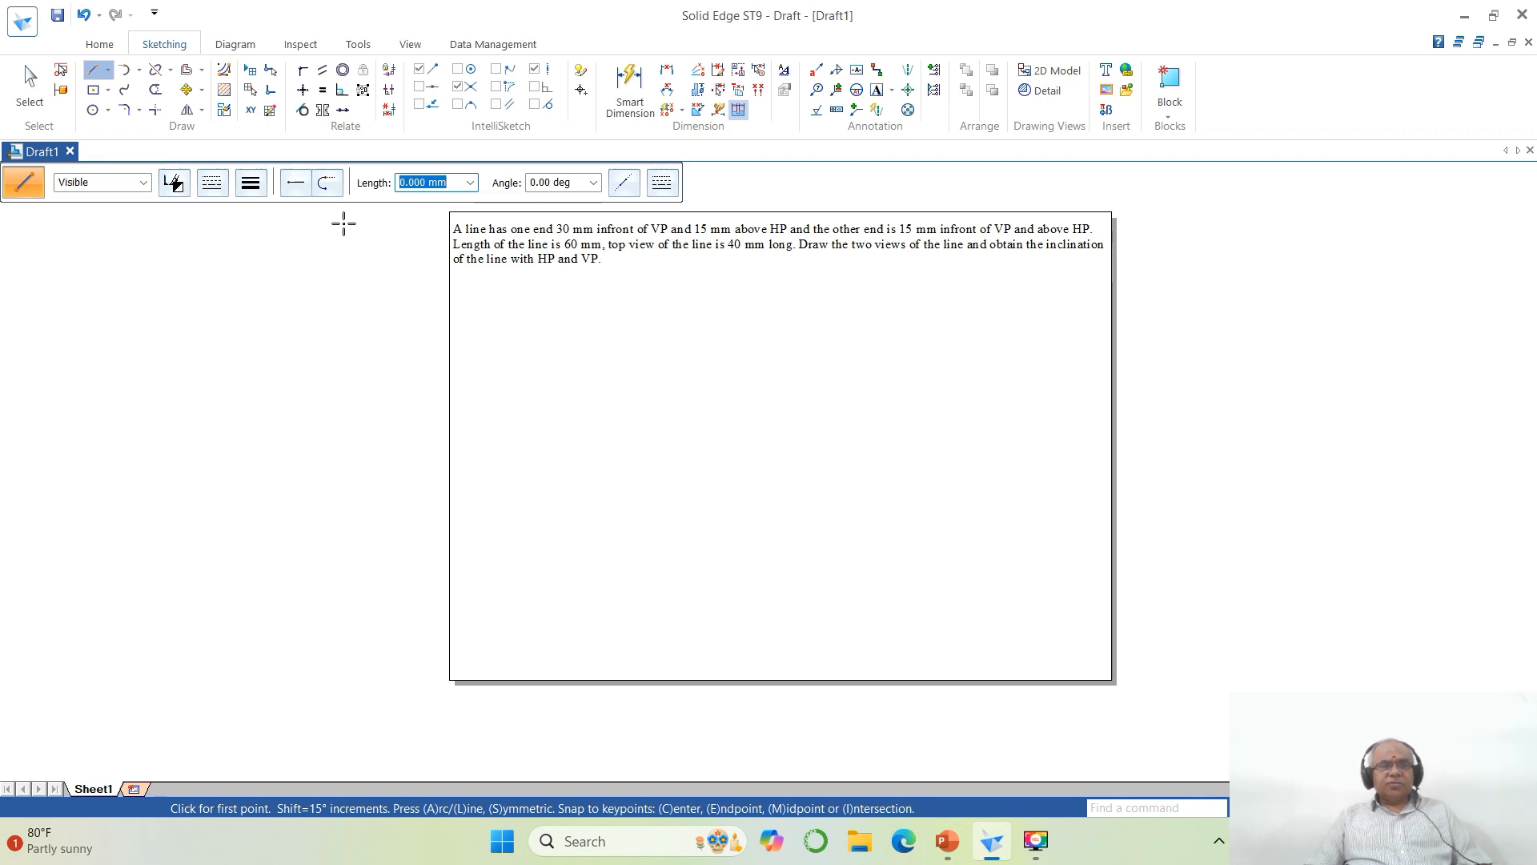
click(255, 190)
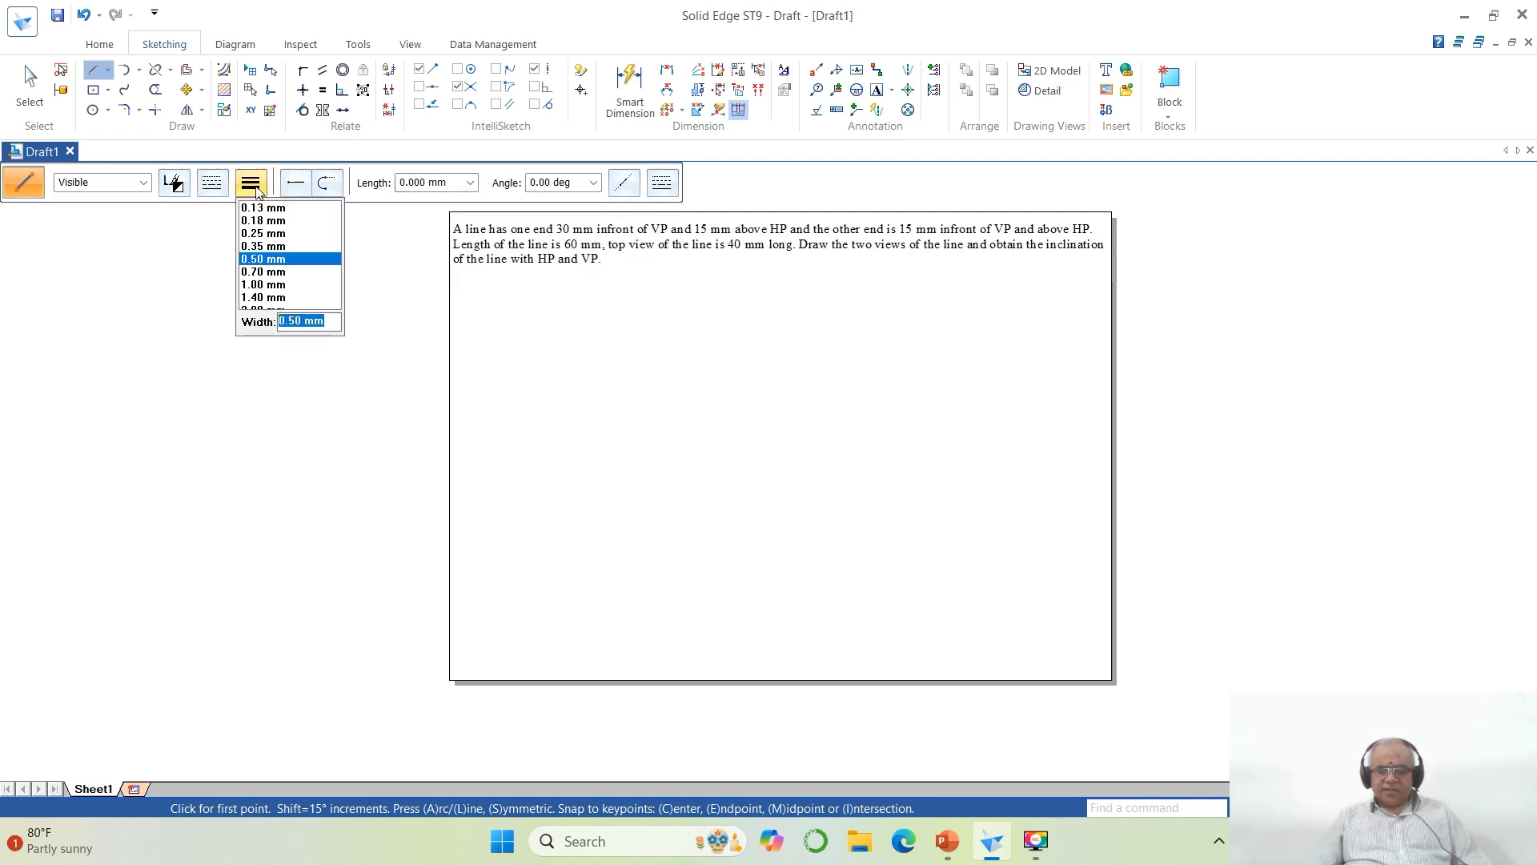
text(5)
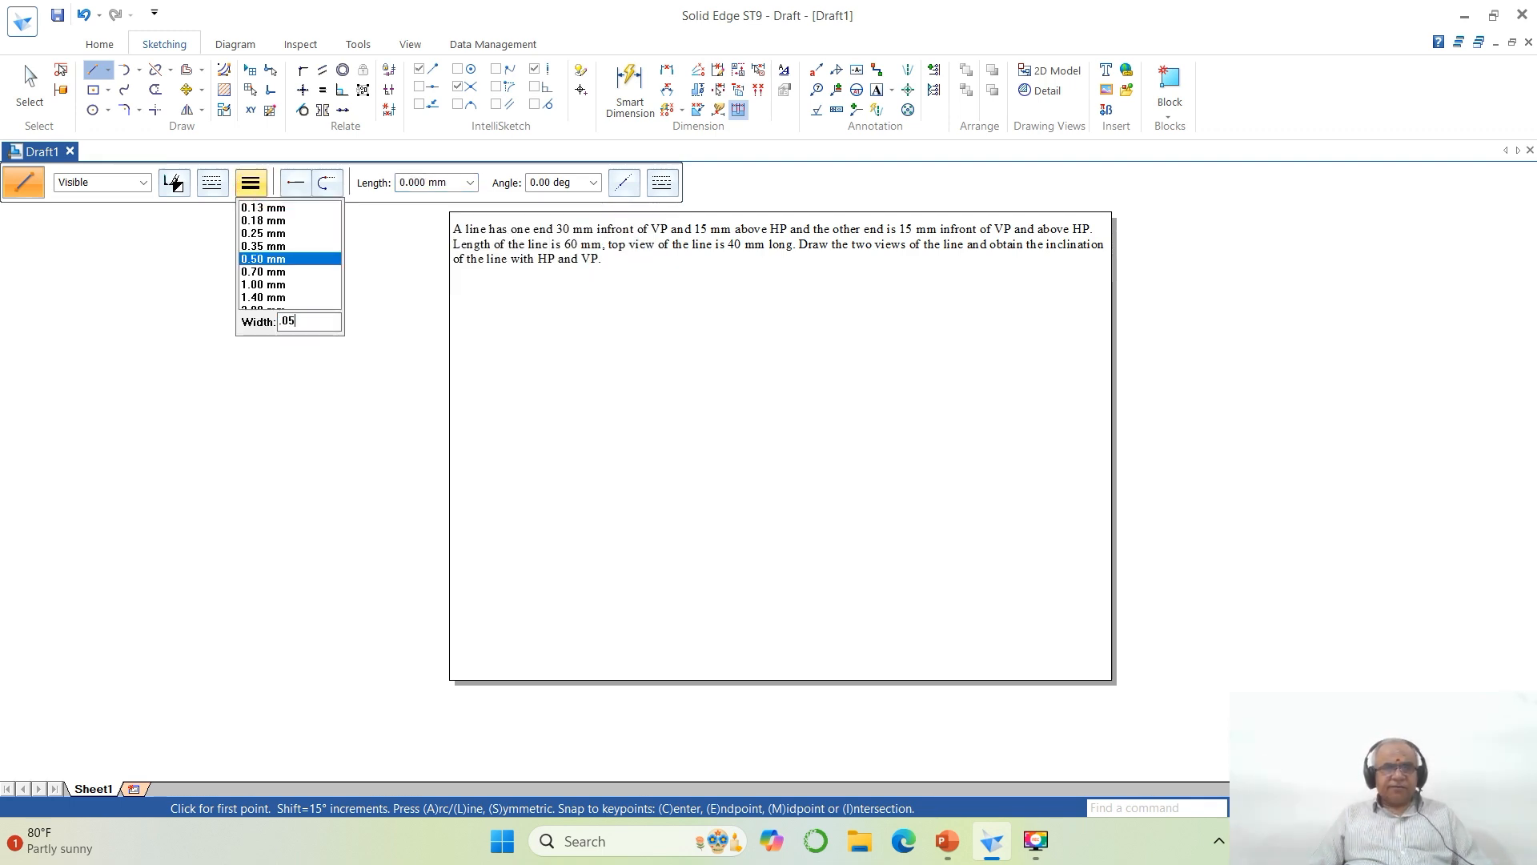
key(Return)
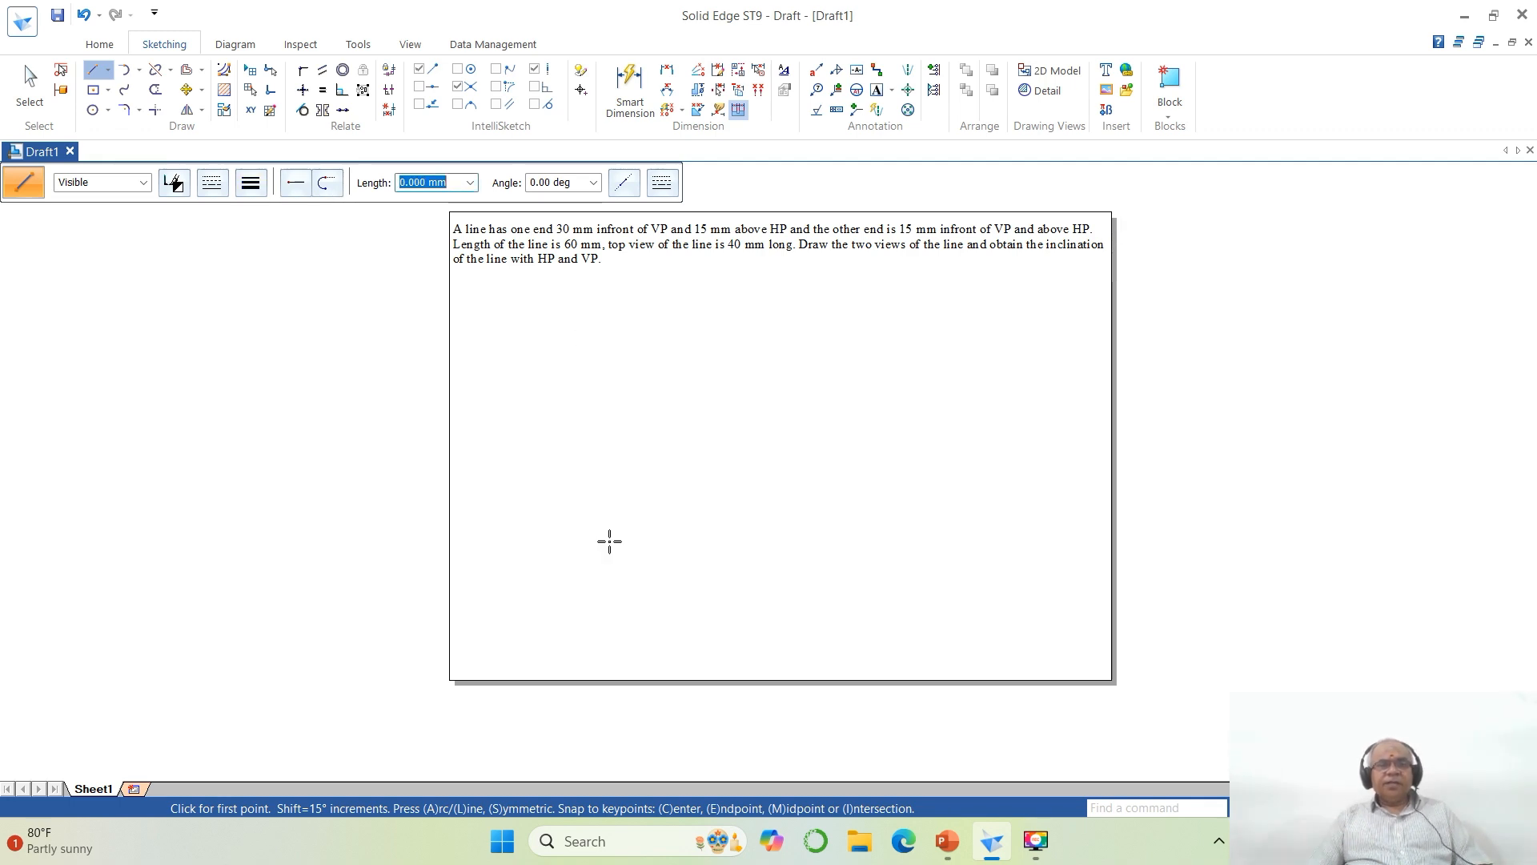
click(542, 462)
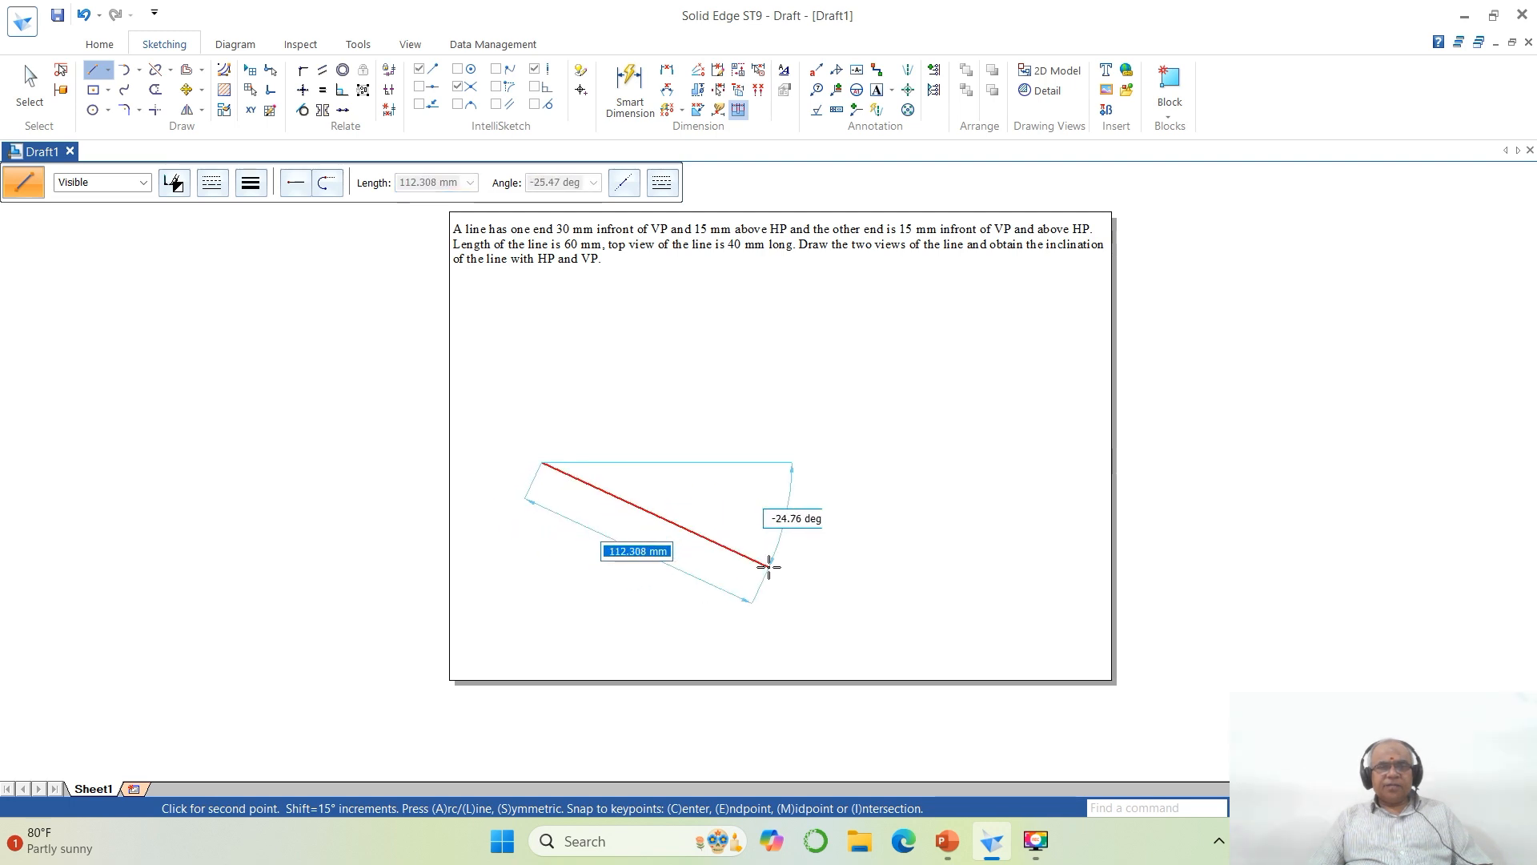
click(871, 462)
right_click(988, 517)
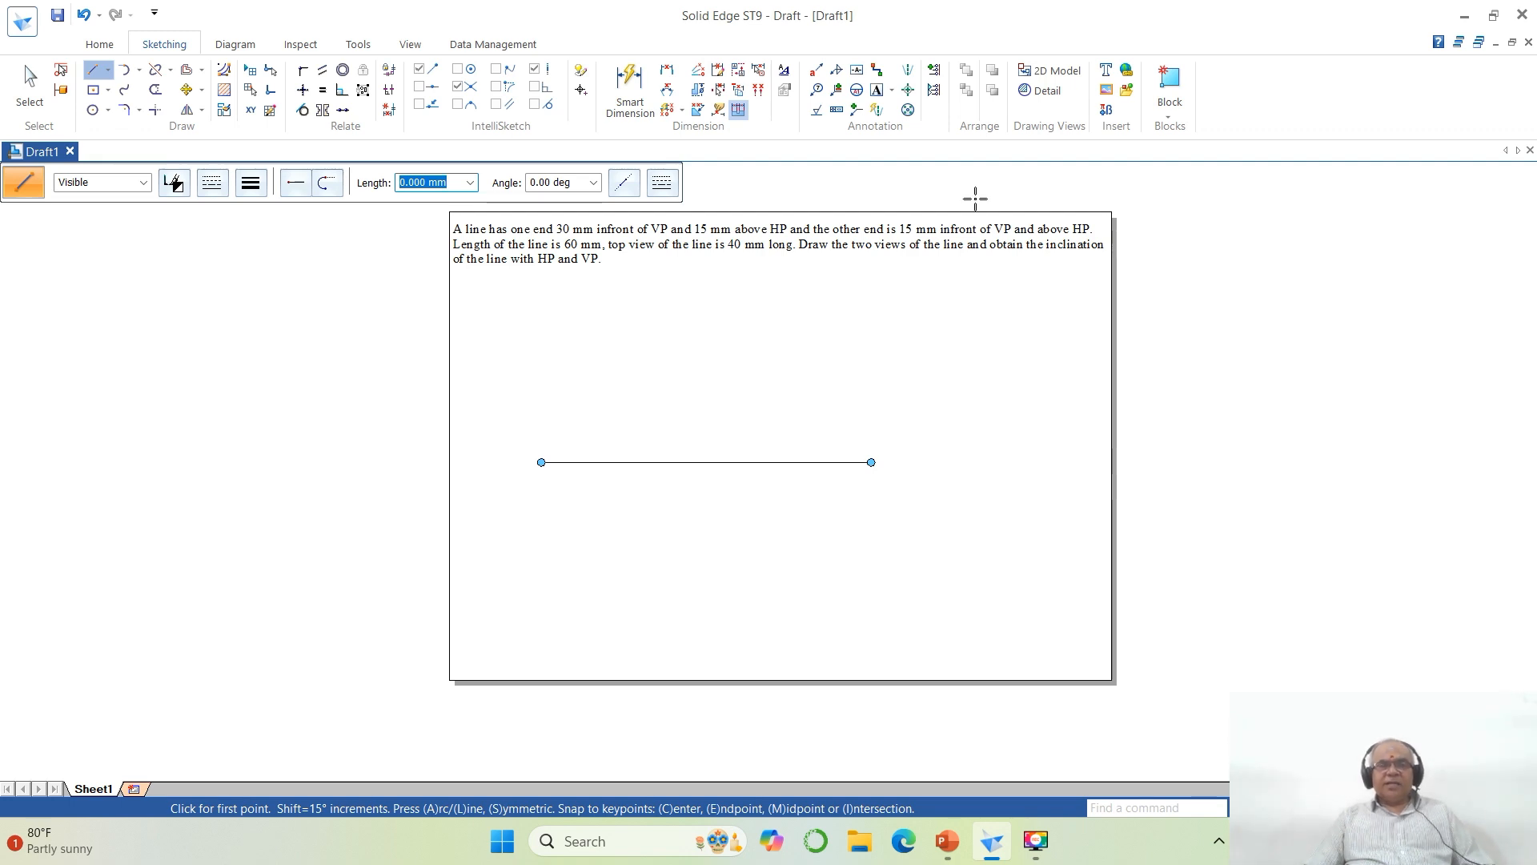
Step: Label the ends of the horizontal reference line X and Y with text of height 3
click(876, 90)
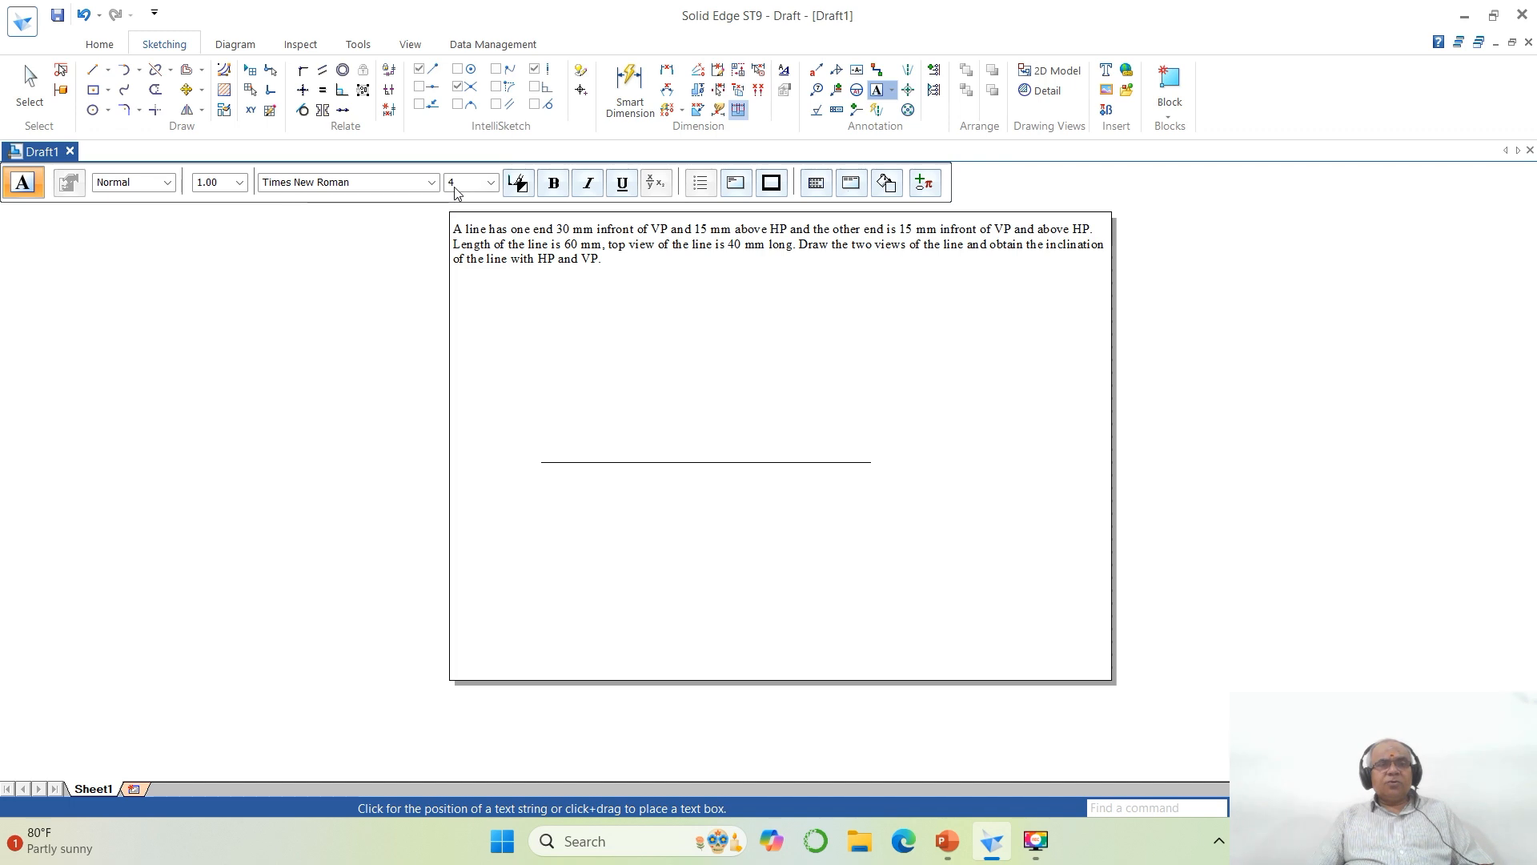
click(463, 189)
text(3)
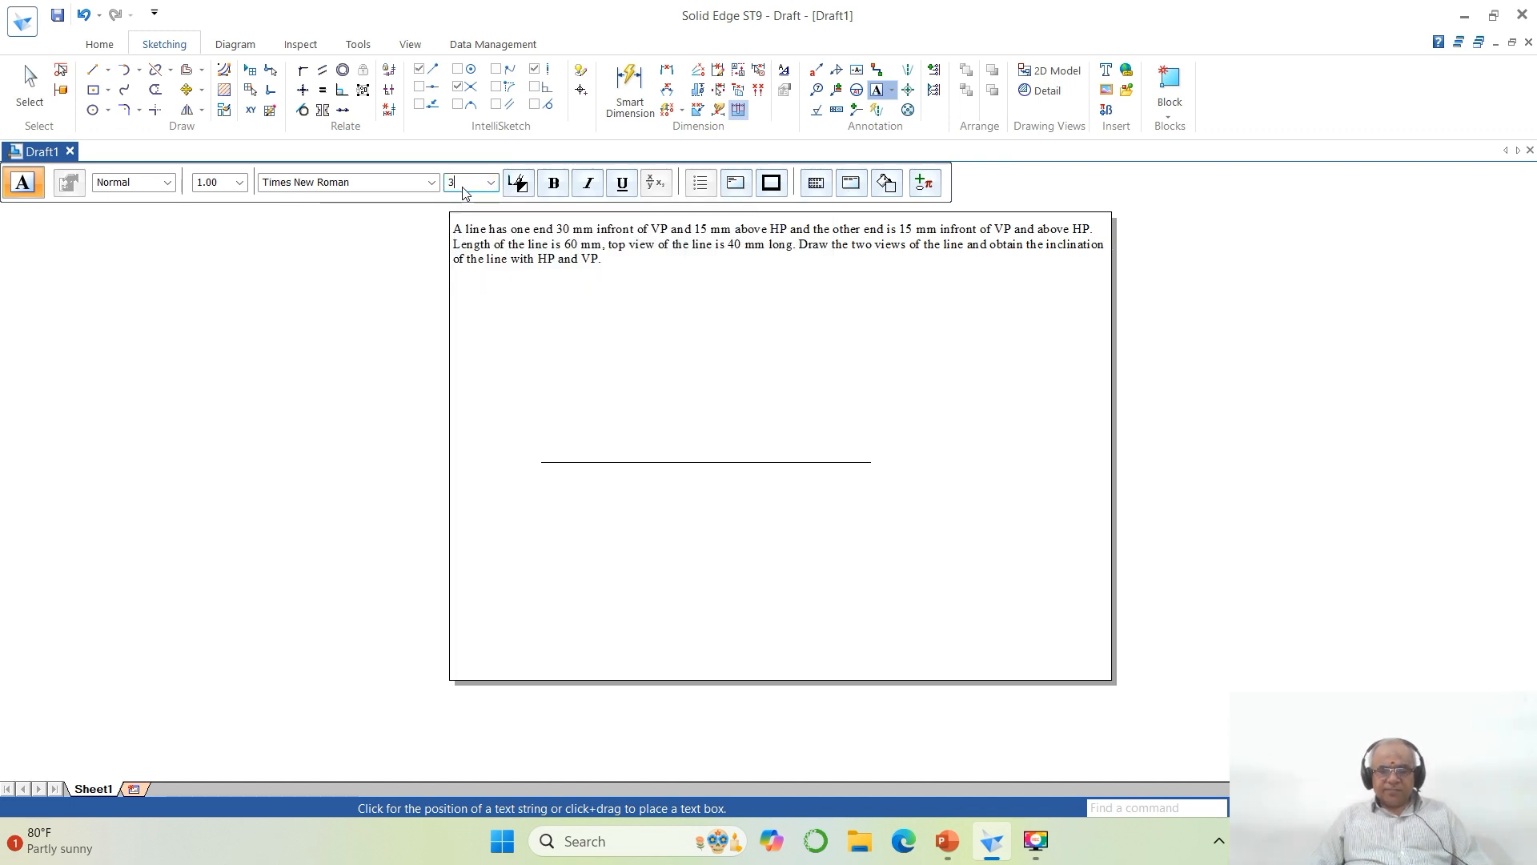
click(527, 462)
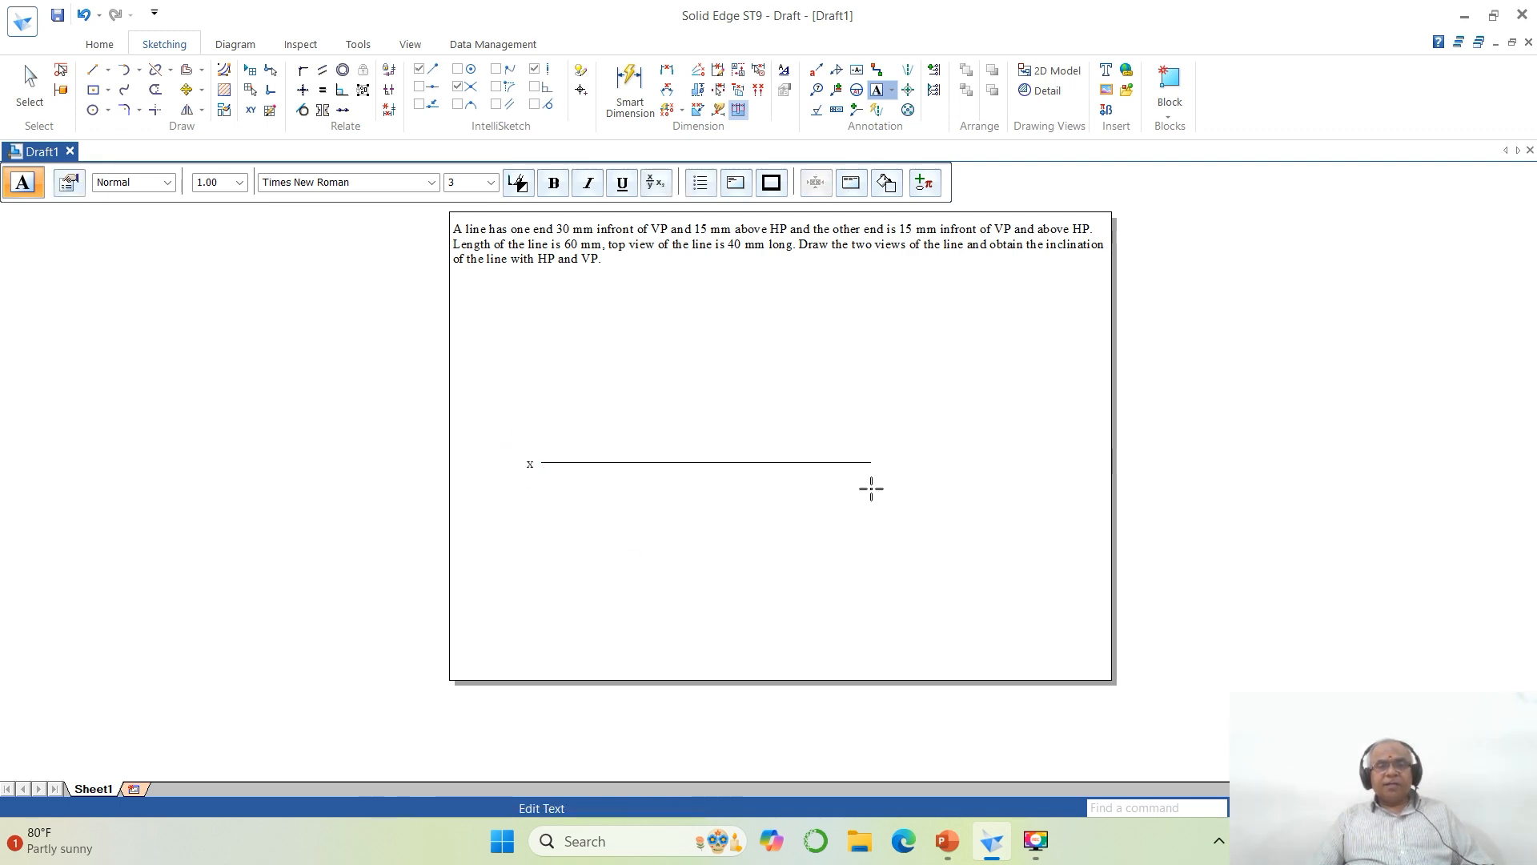
click(878, 464)
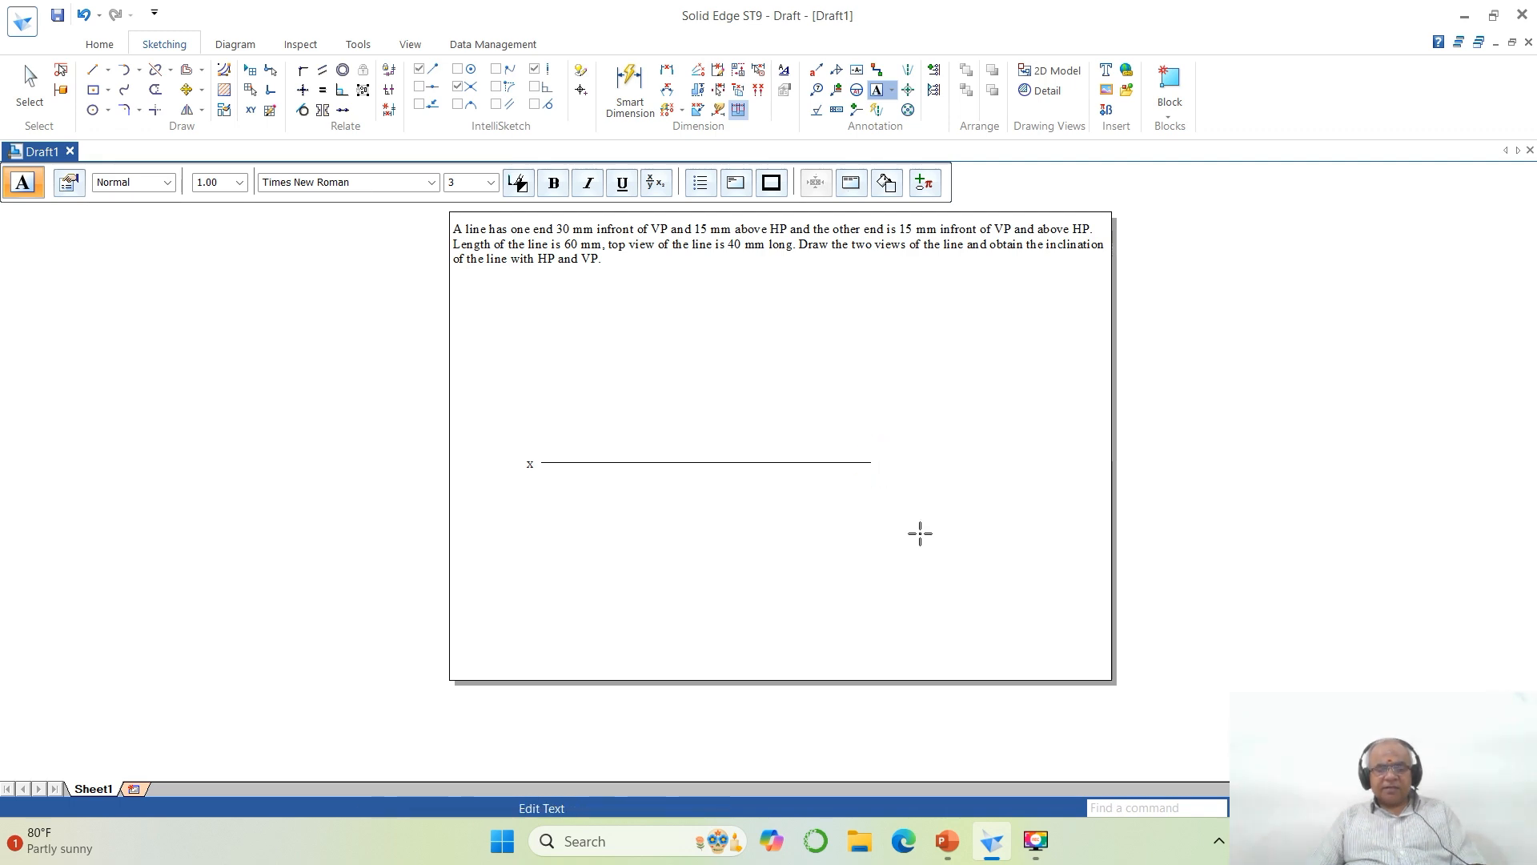
text(Y)
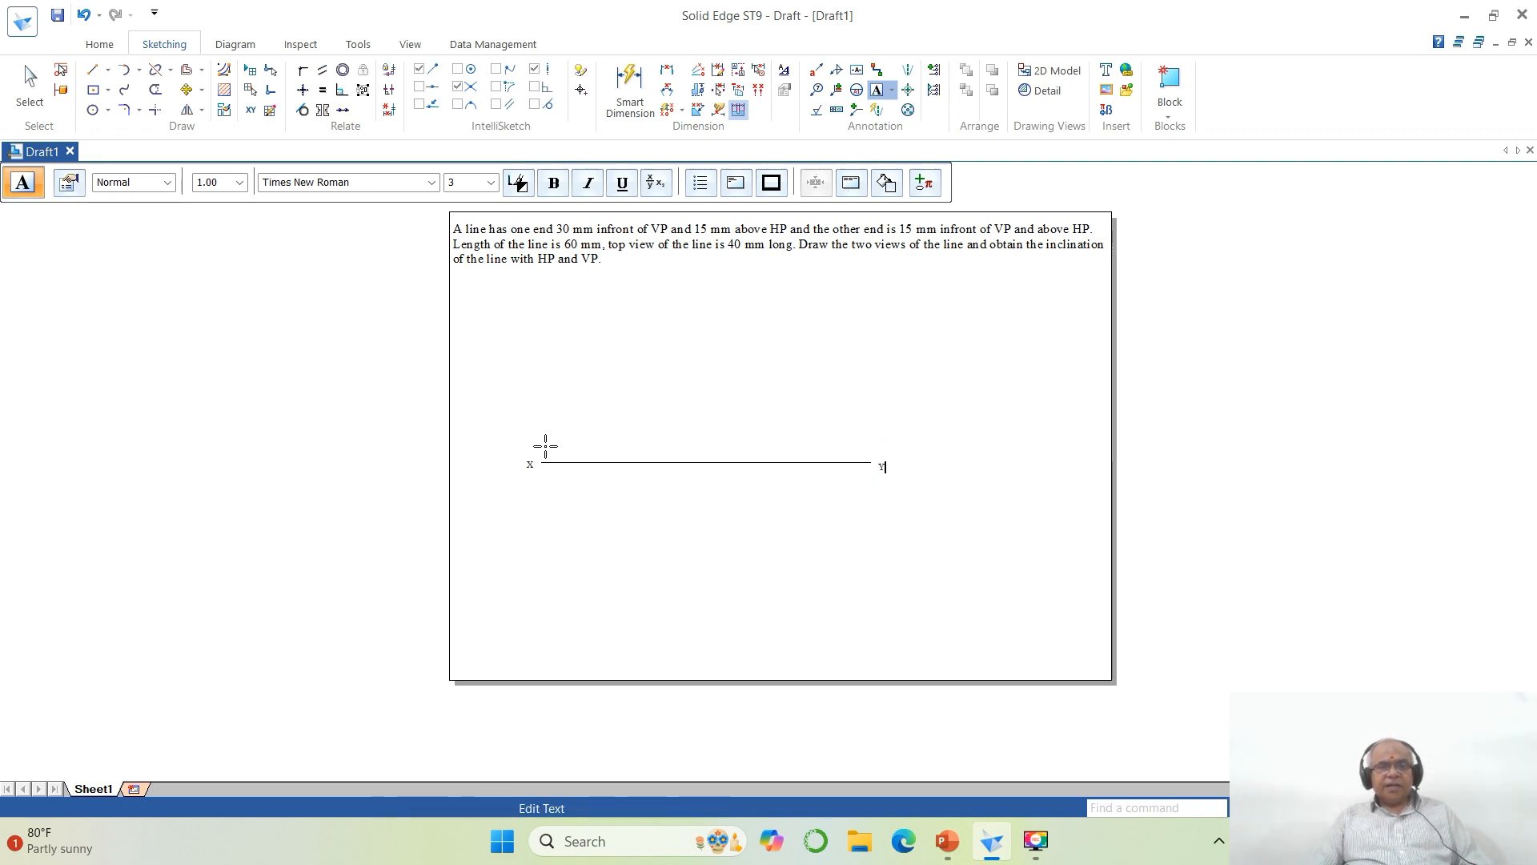
Step: Add the label VP above and HP below the reference line near its X end
click(548, 441)
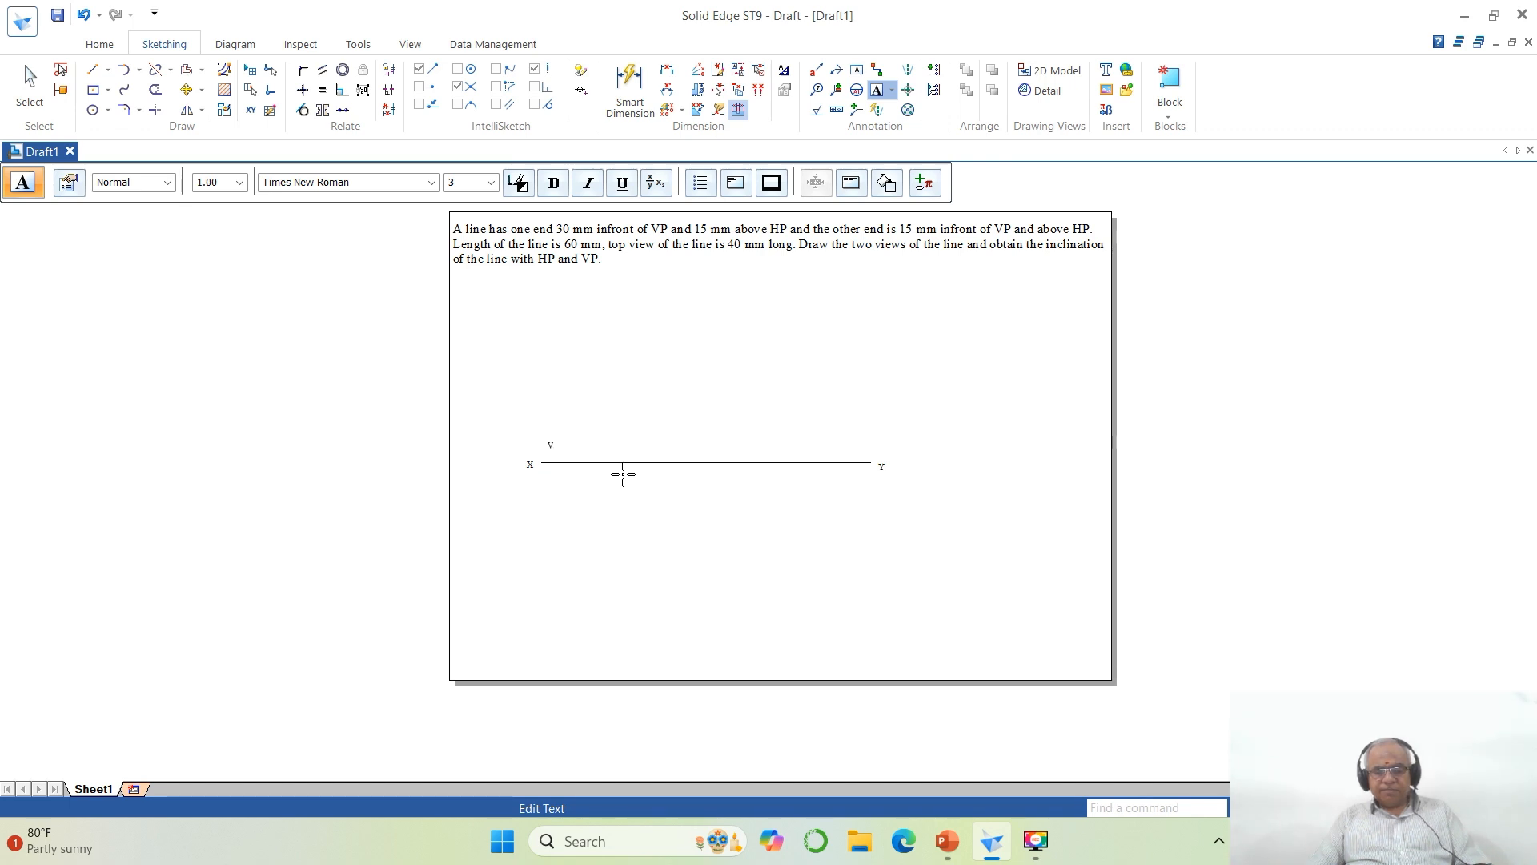
text(VP)
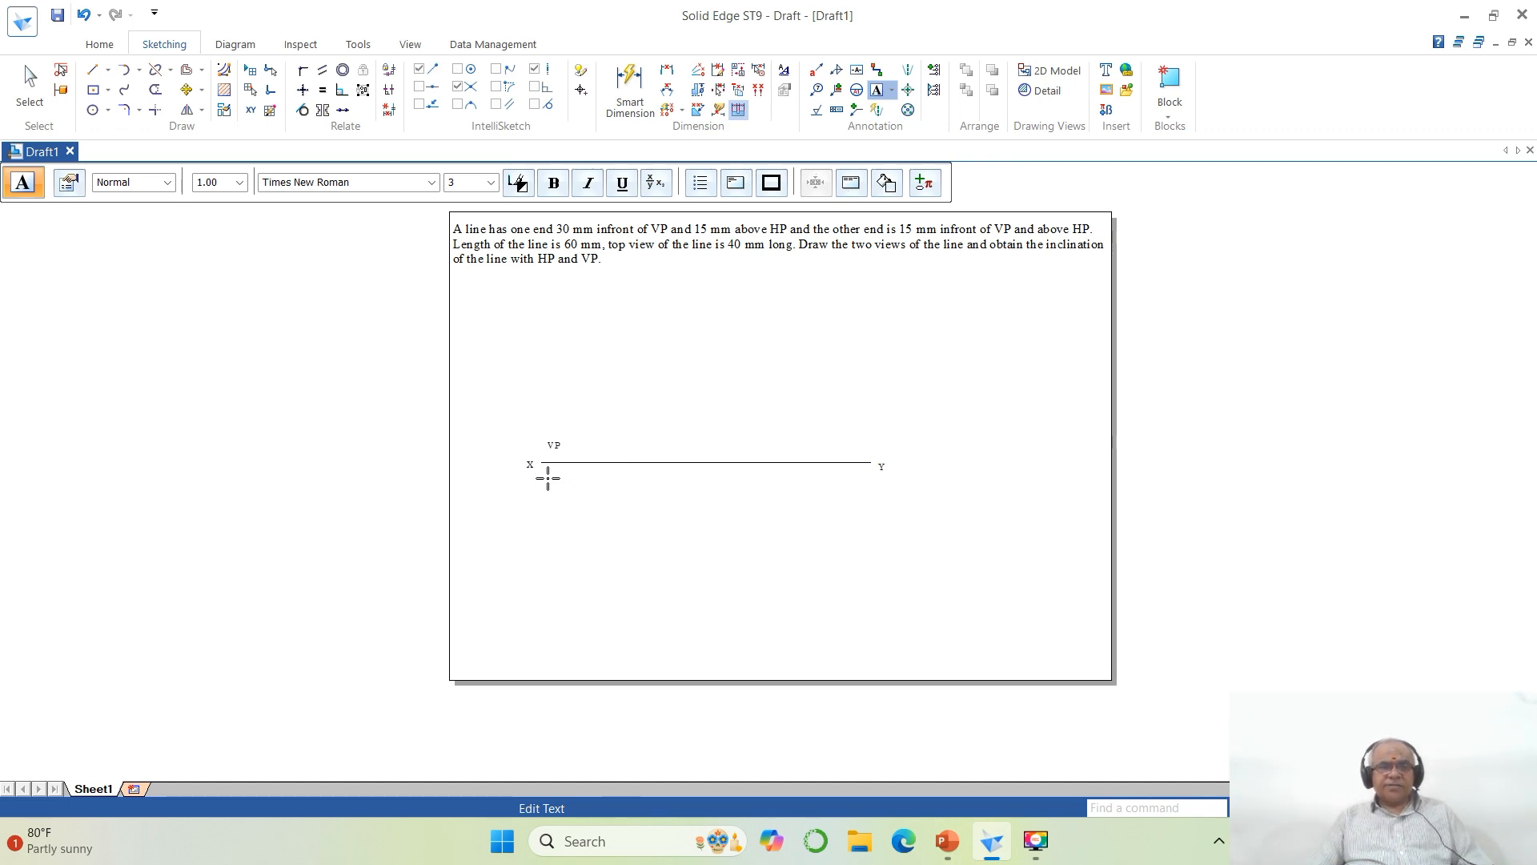
click(547, 480)
text(HP)
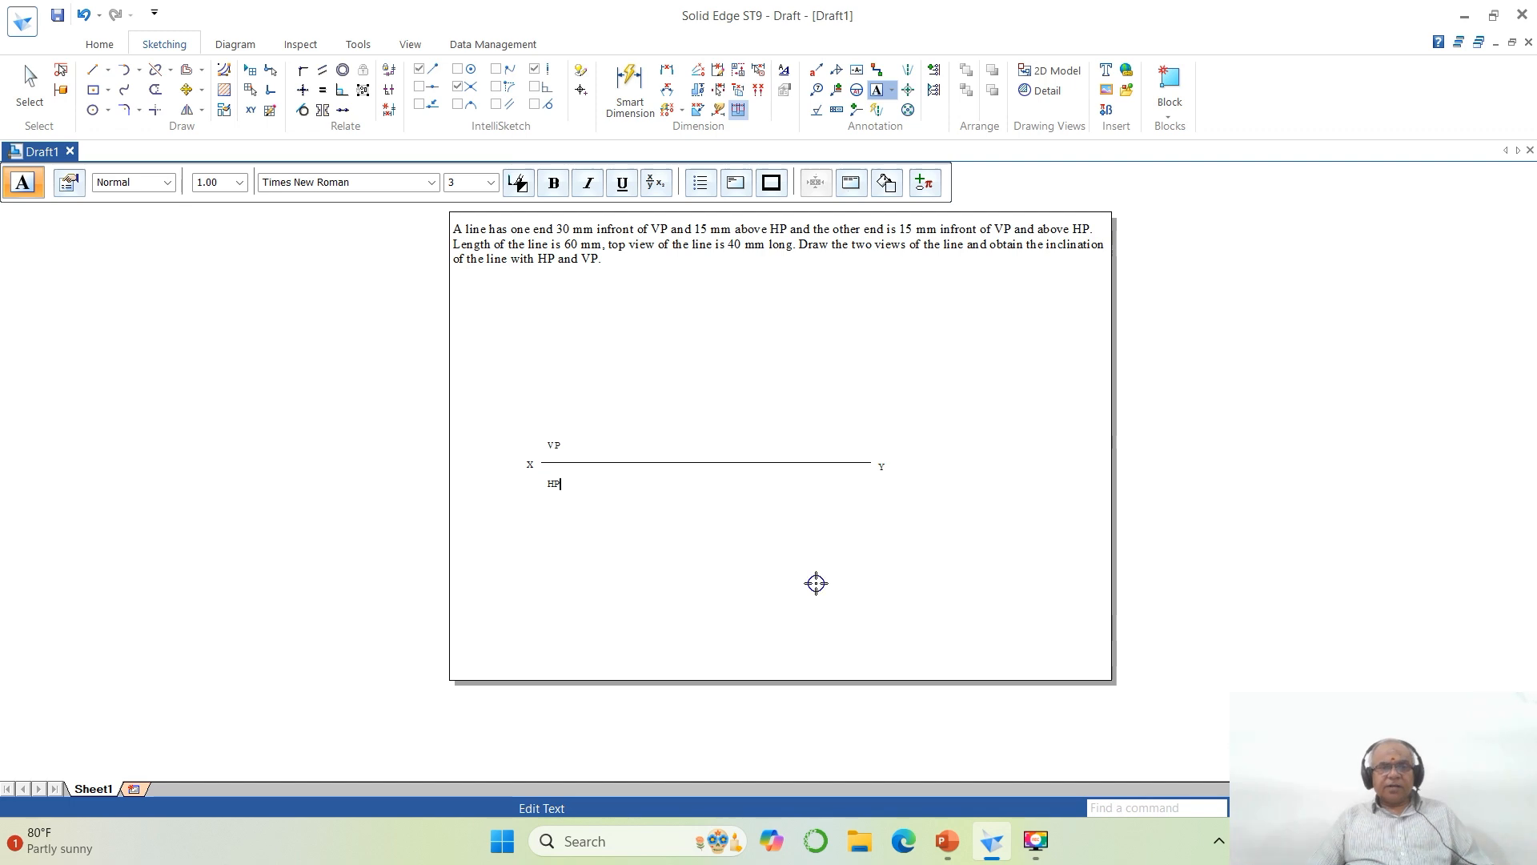
key(Escape)
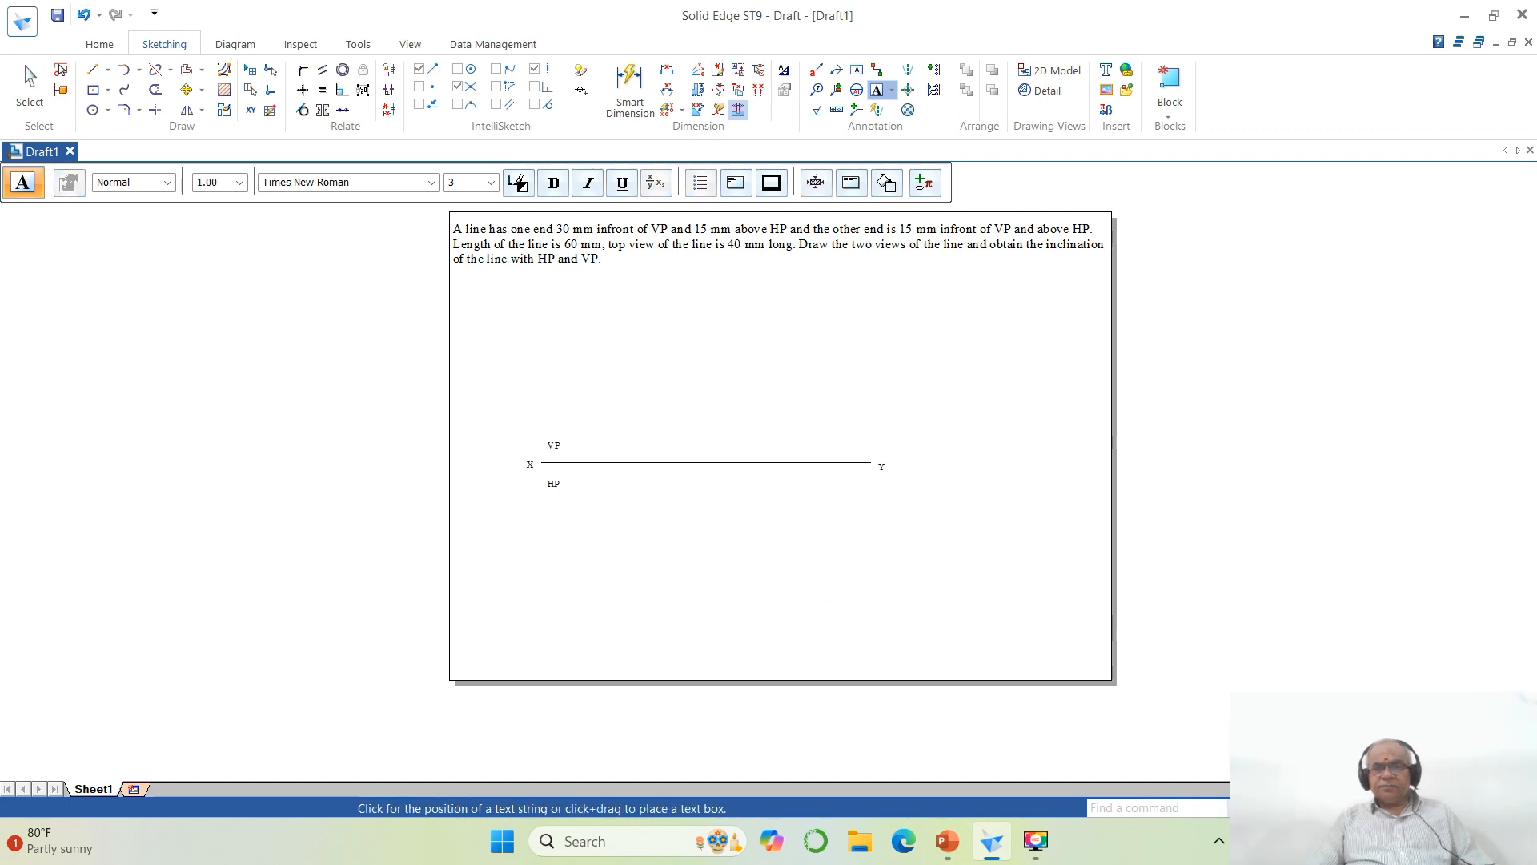
Step: Offset the XY reference line 30 mm downward into the HP side as a single copy
click(1306, 807)
click(417, 203)
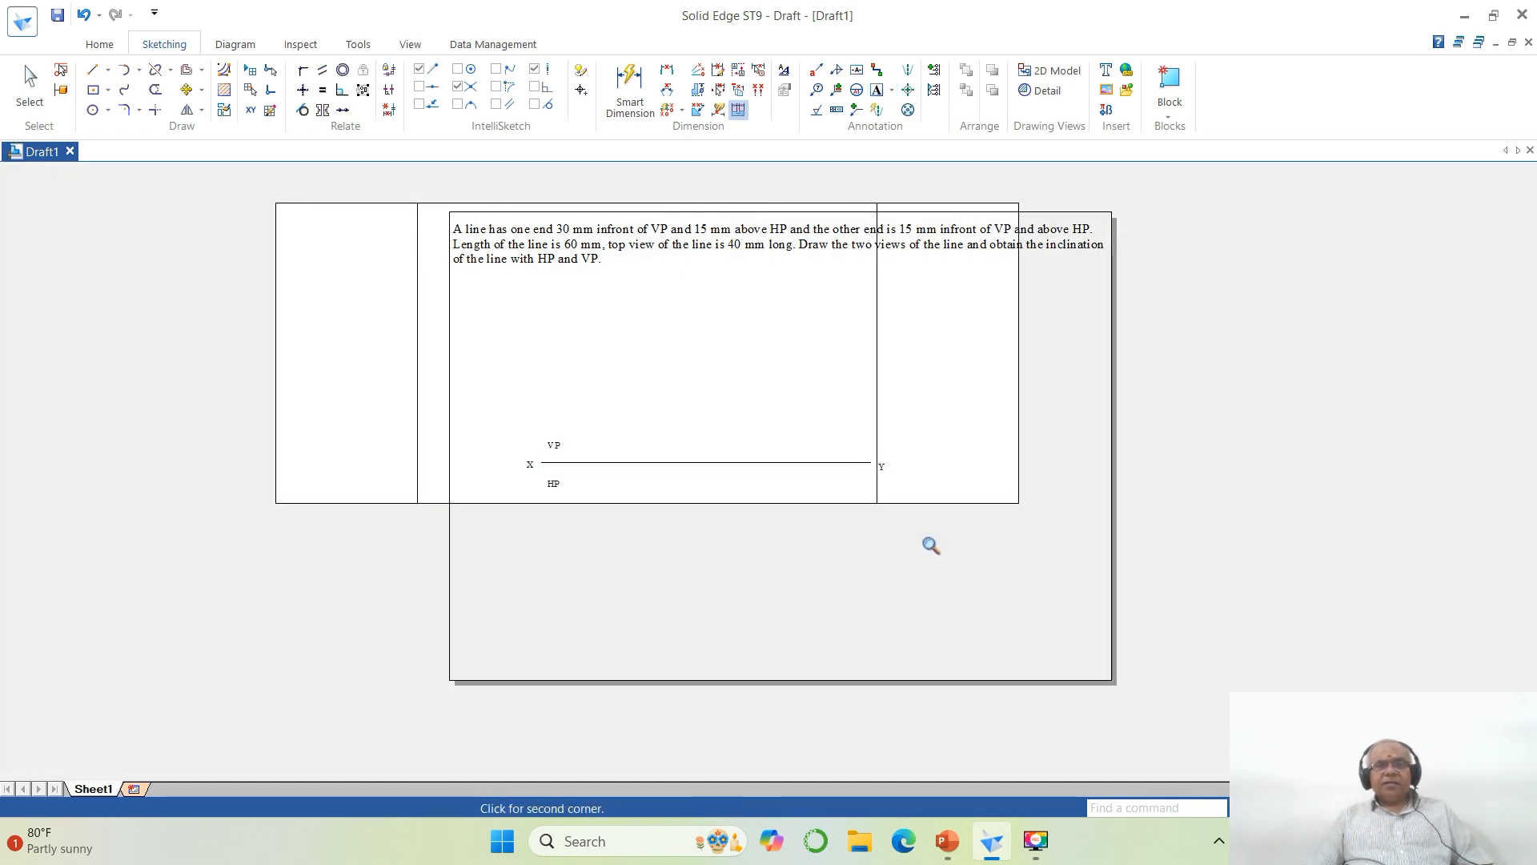
click(931, 545)
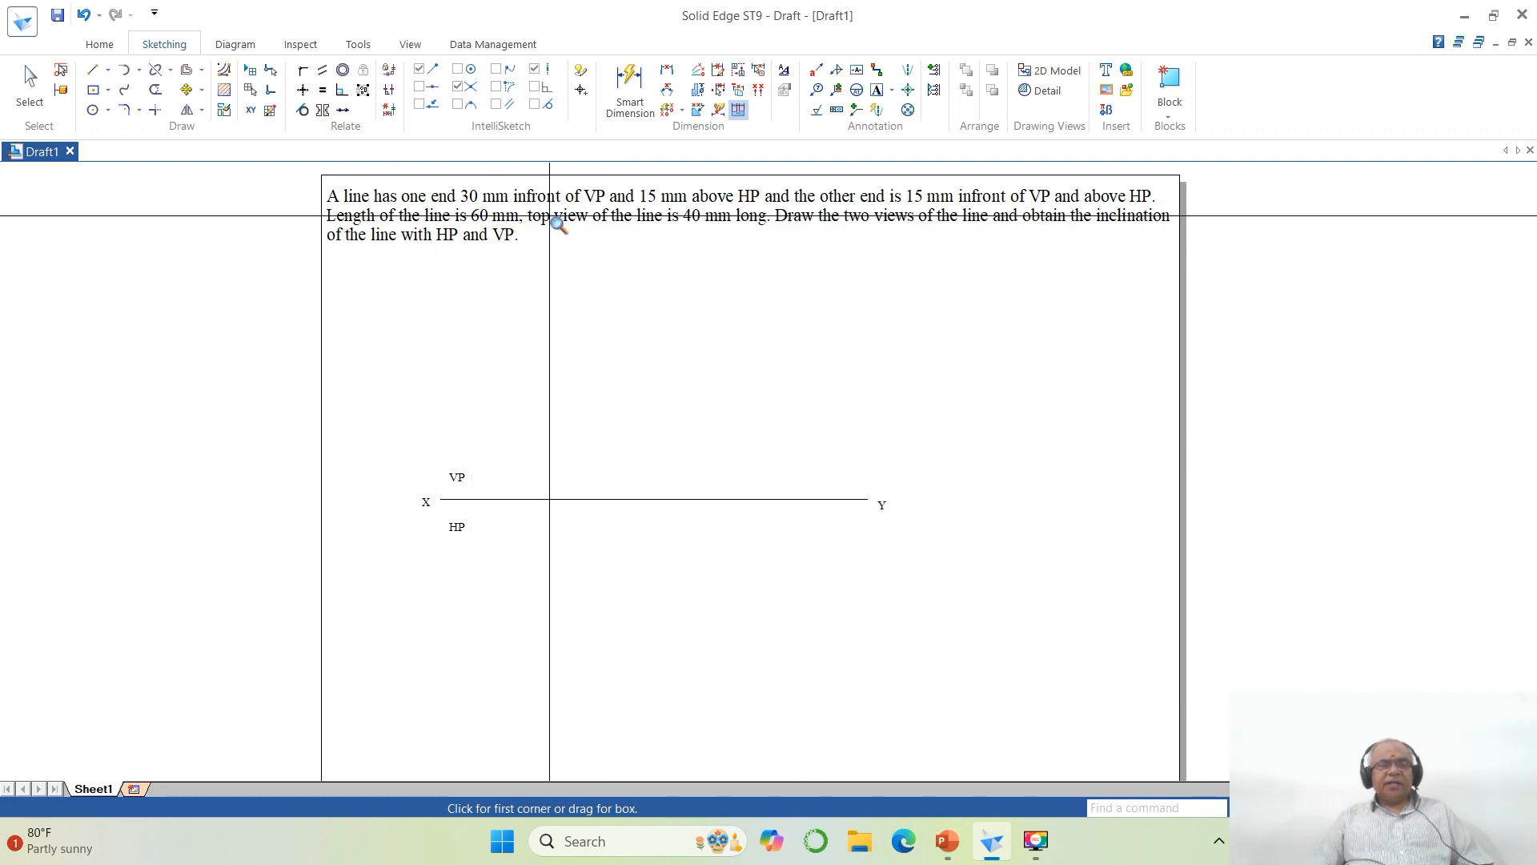
click(186, 72)
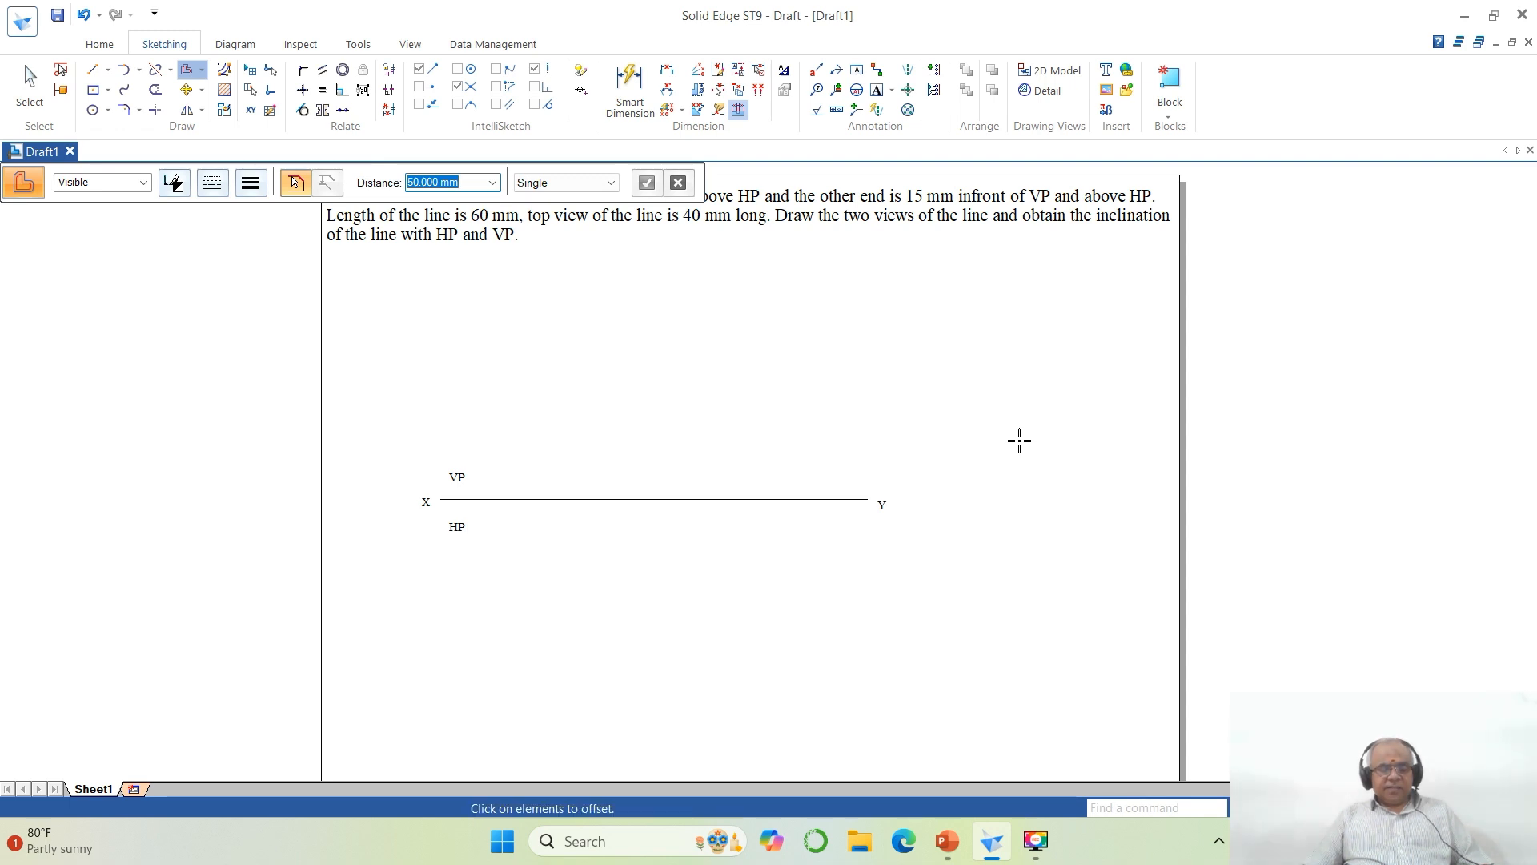
text(30)
key(Return)
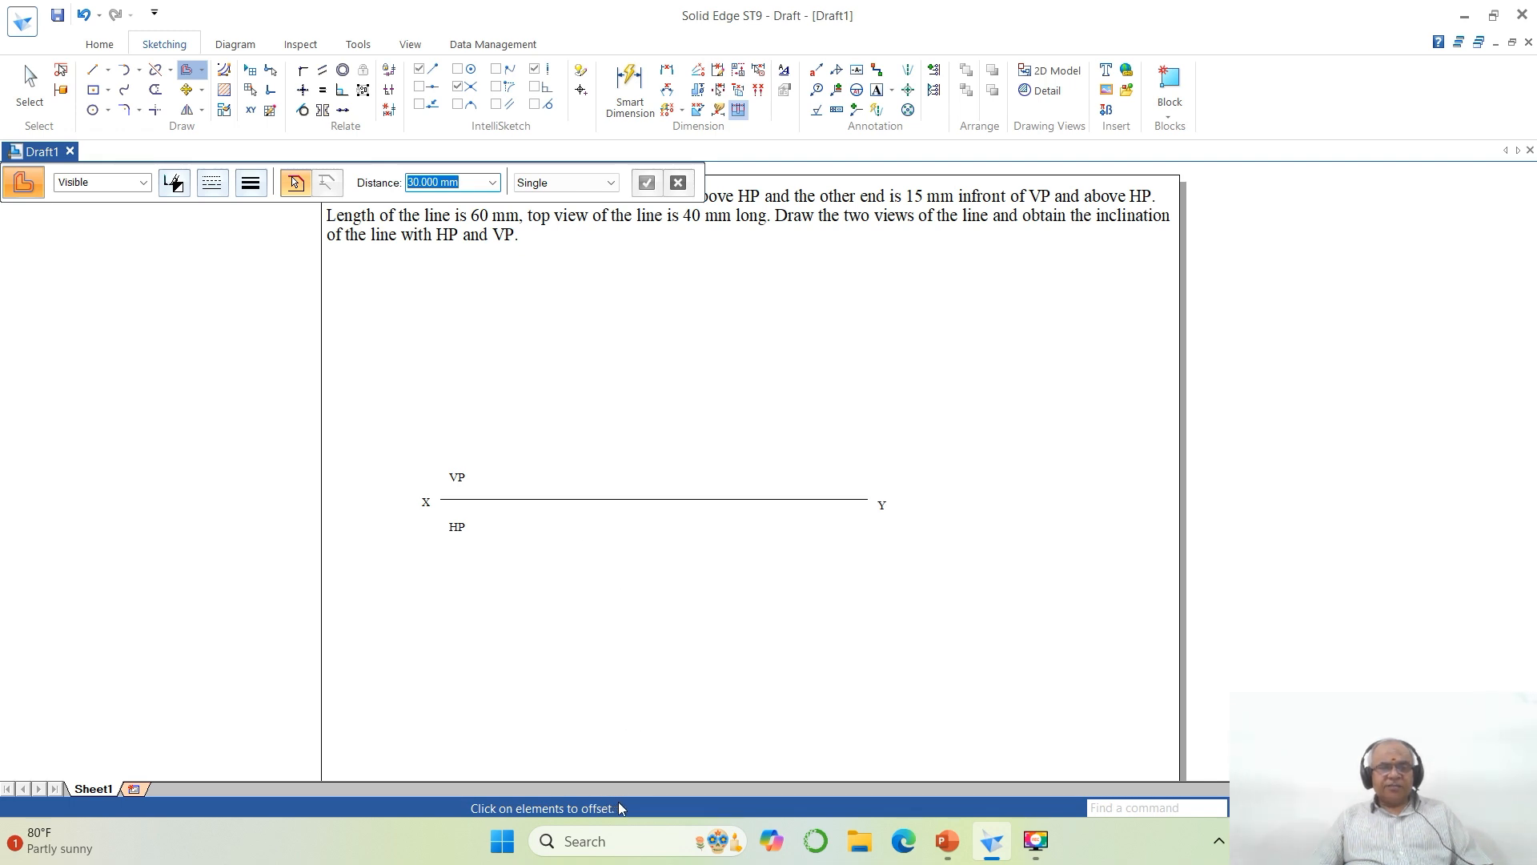
click(566, 499)
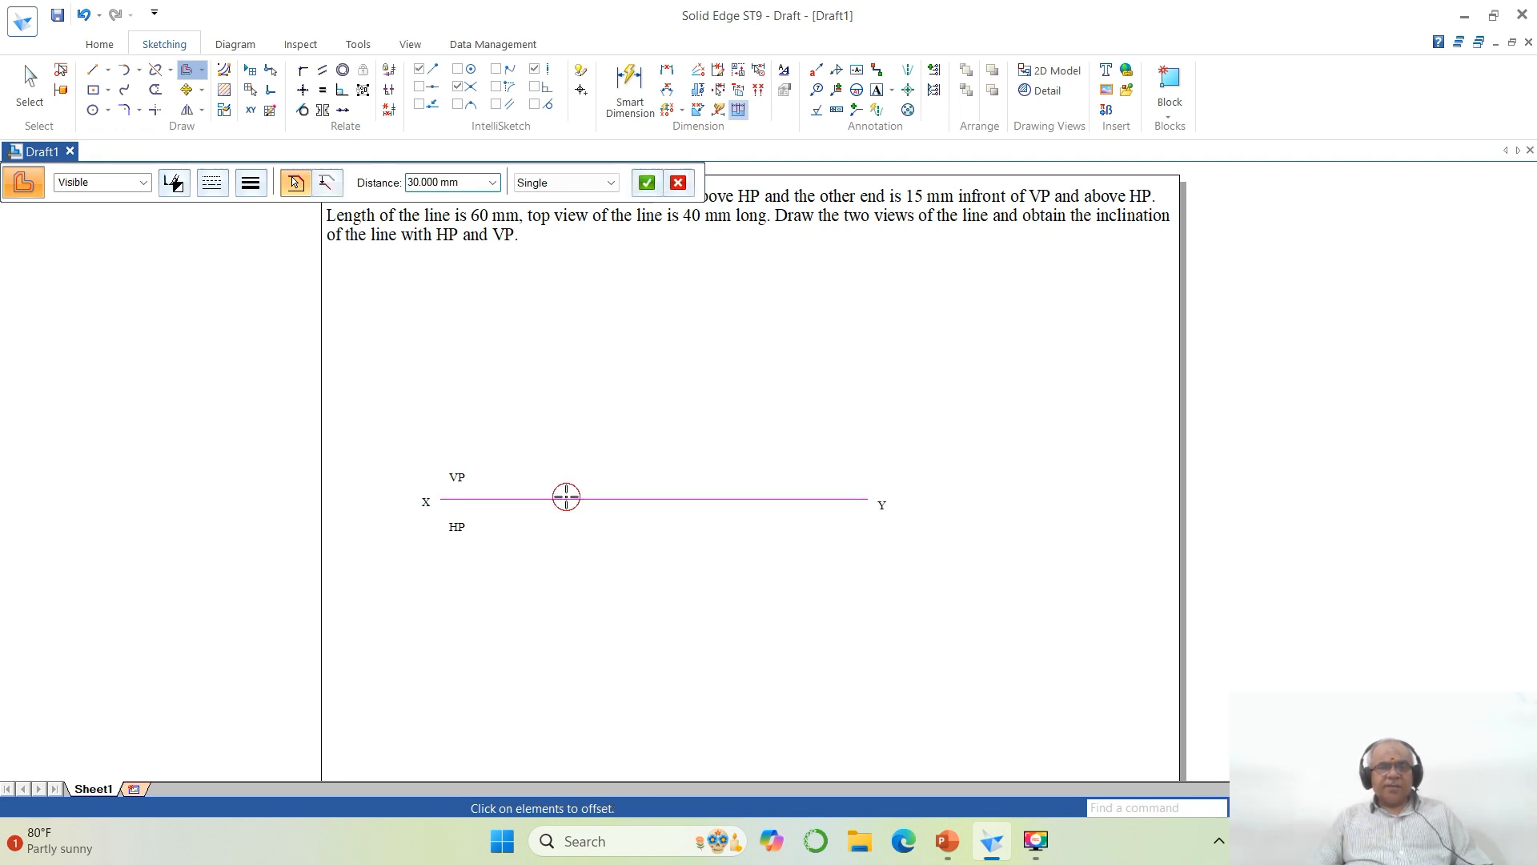
right_click(756, 664)
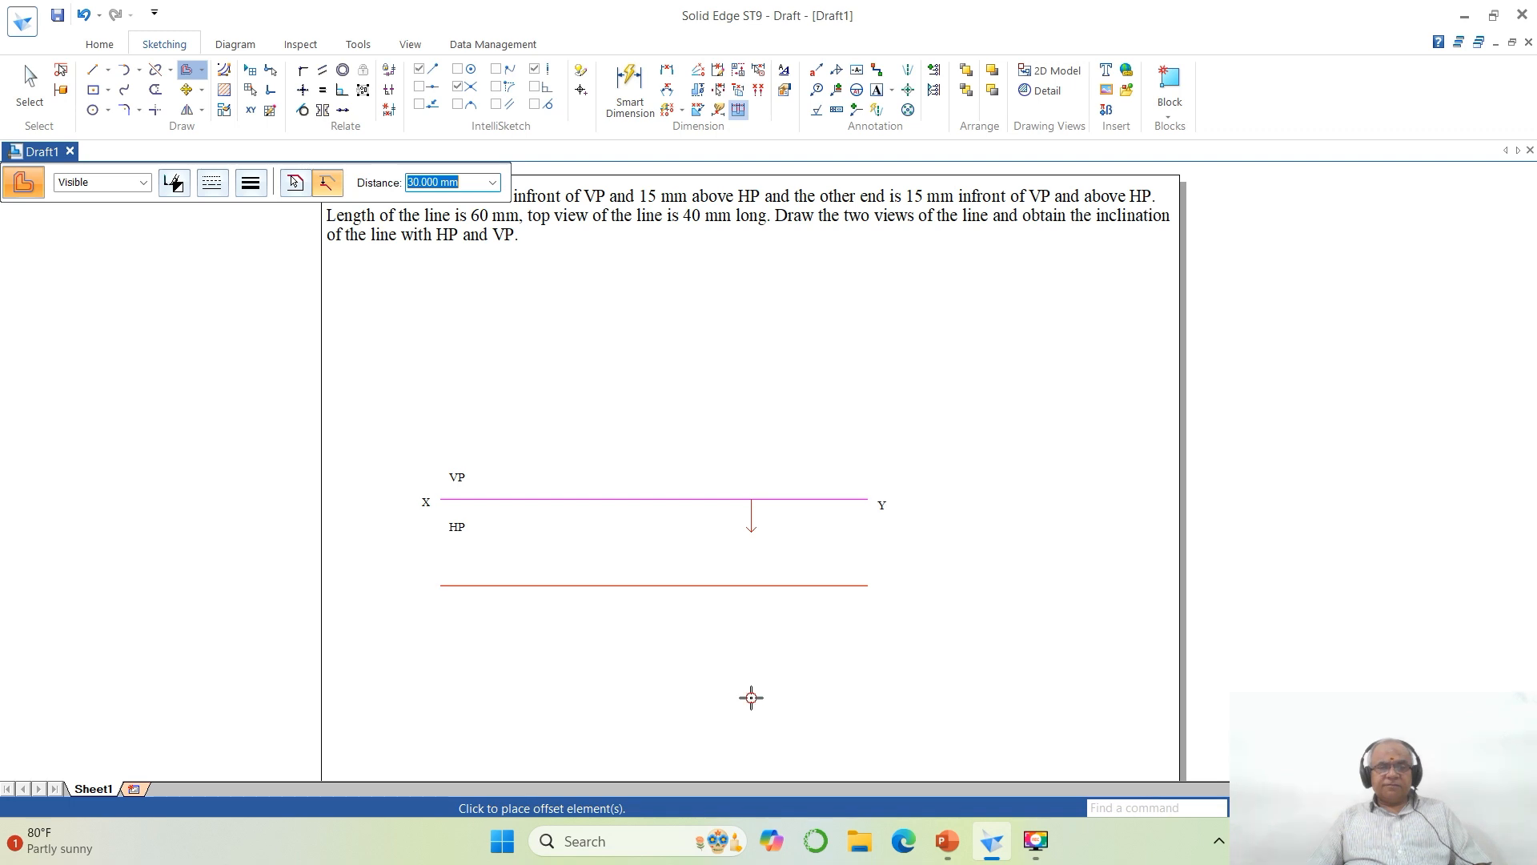
click(750, 696)
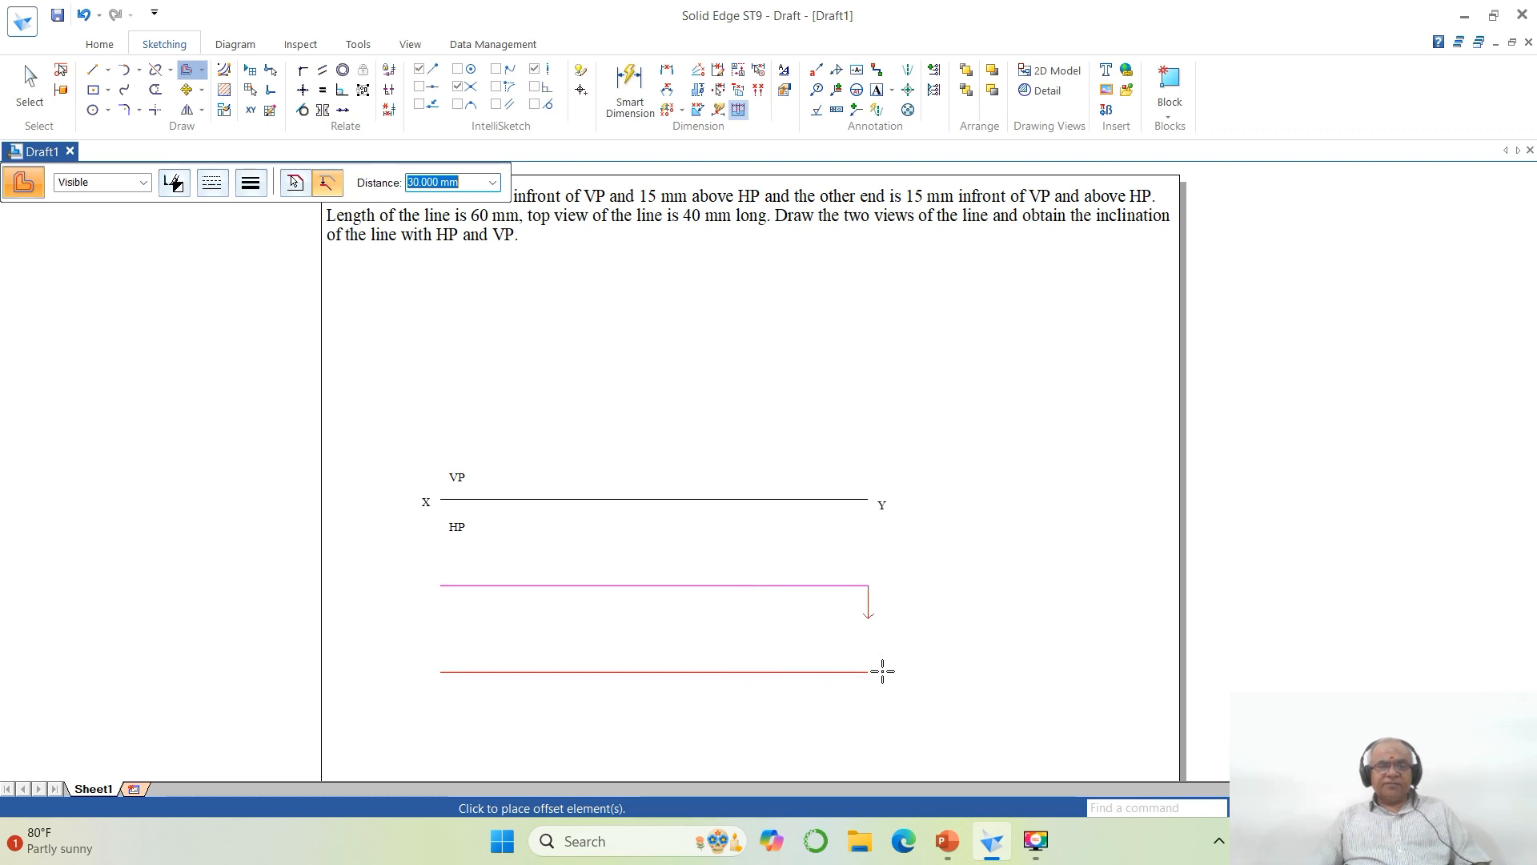
right_click(1013, 662)
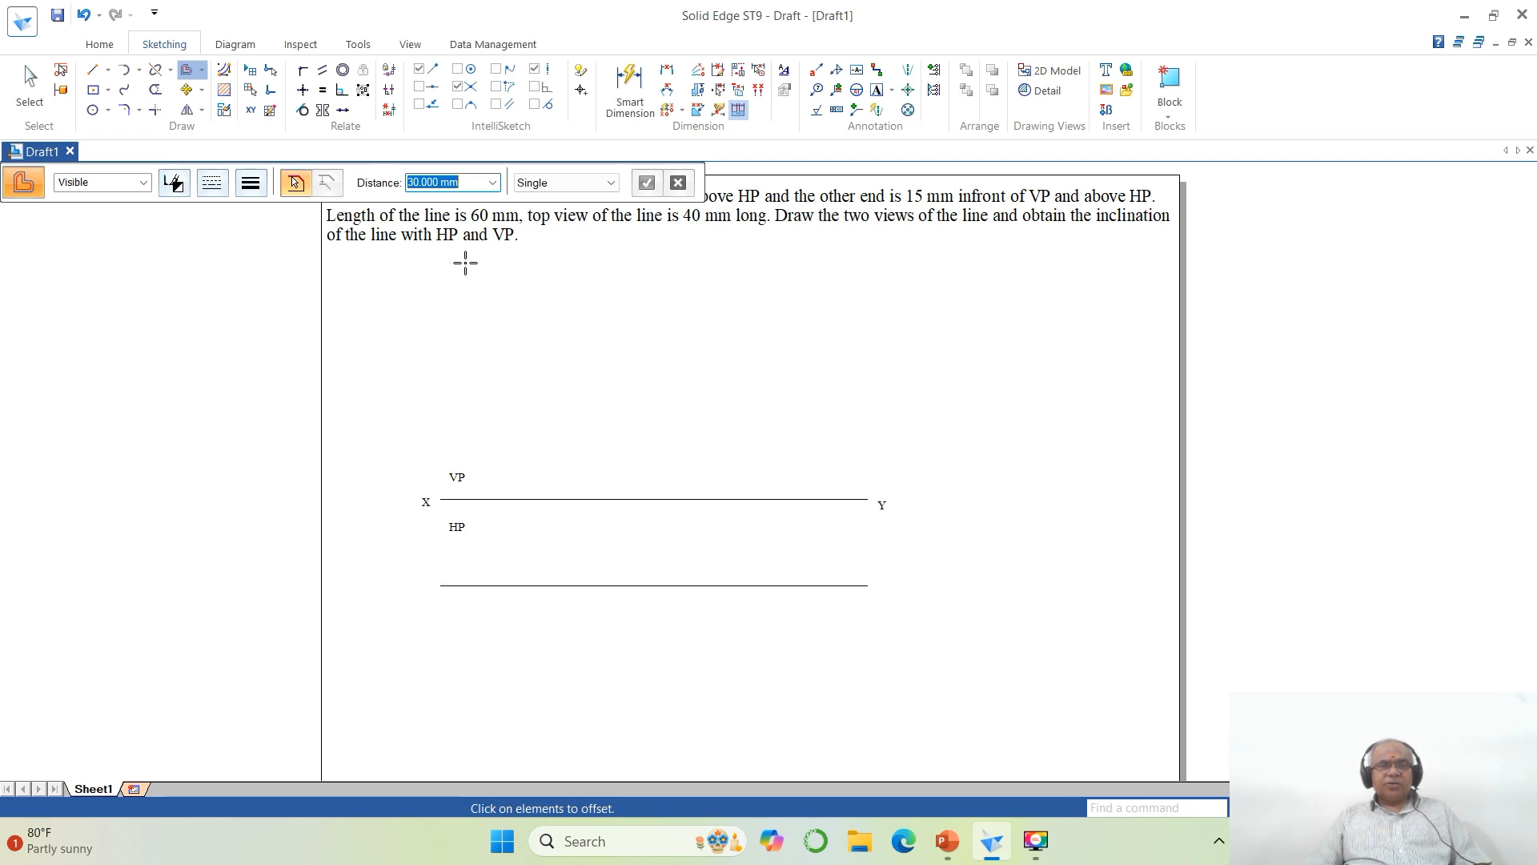
Step: Offset the XY reference line 15 mm upward into the VP side as a single copy
text(15)
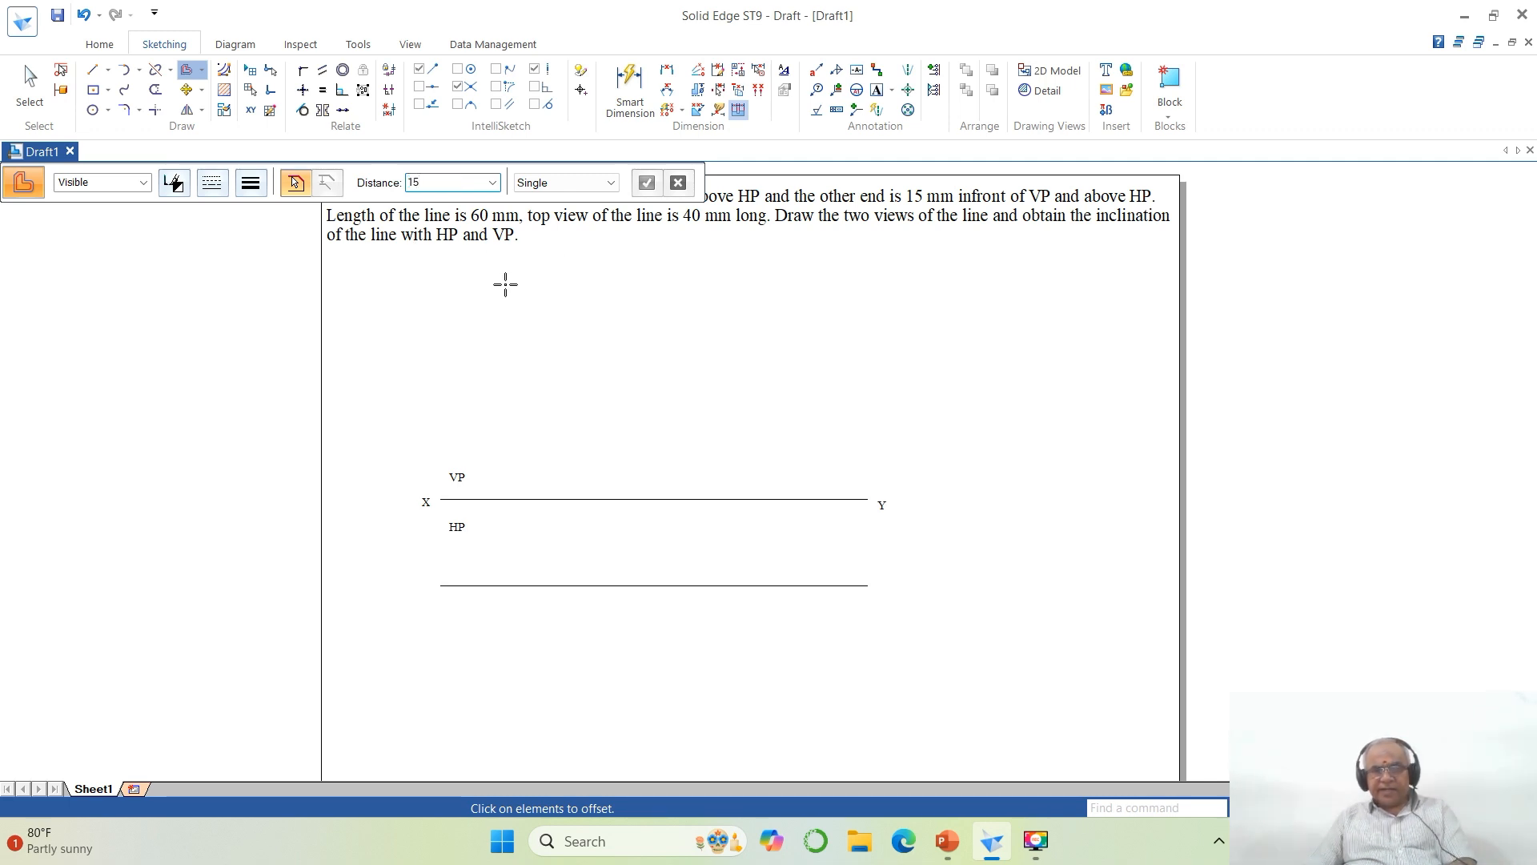
key(Return)
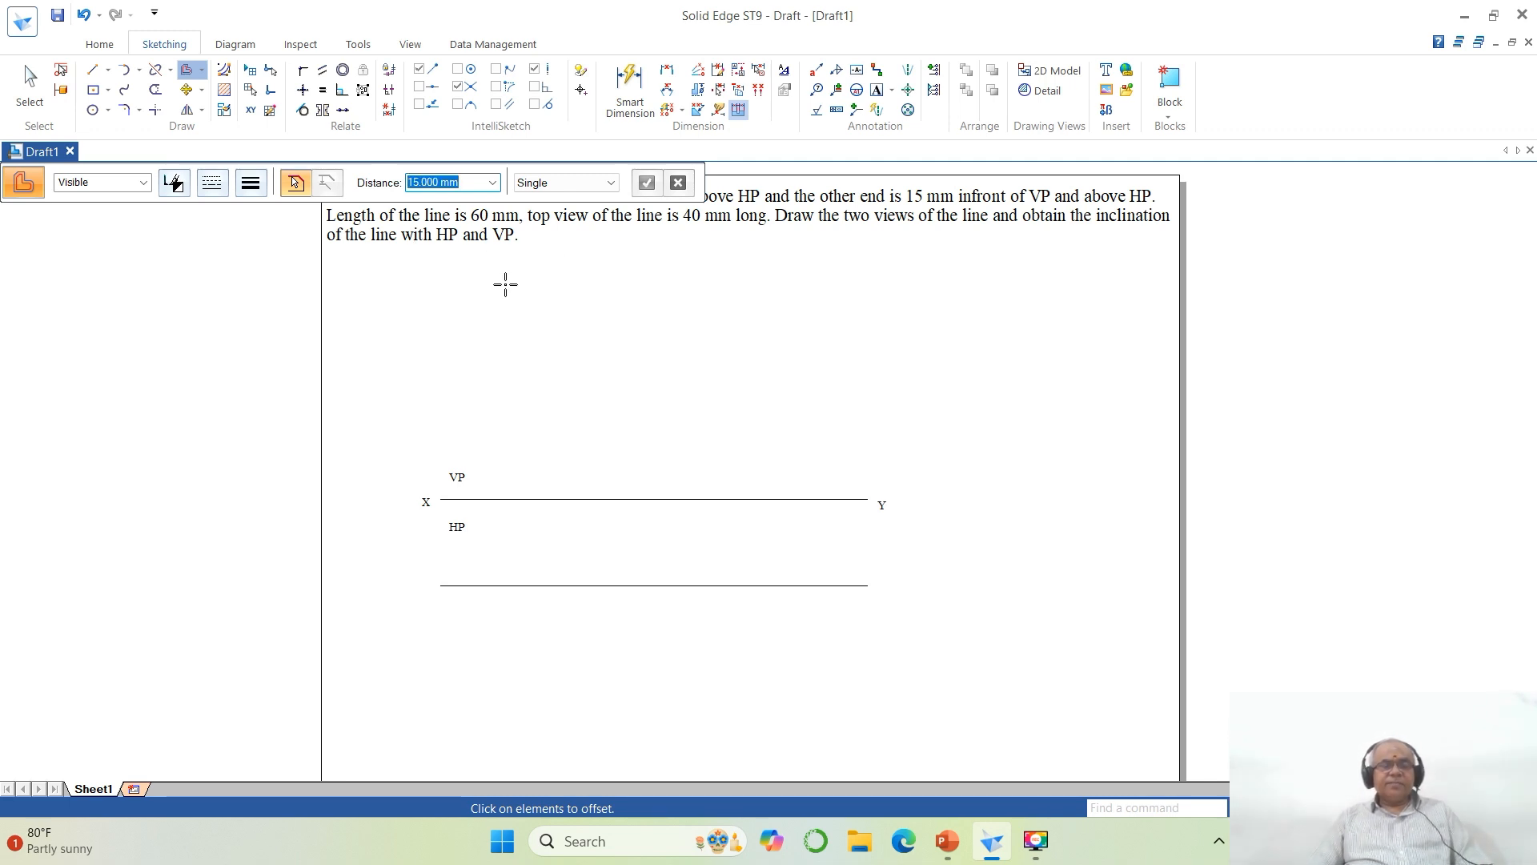
click(588, 499)
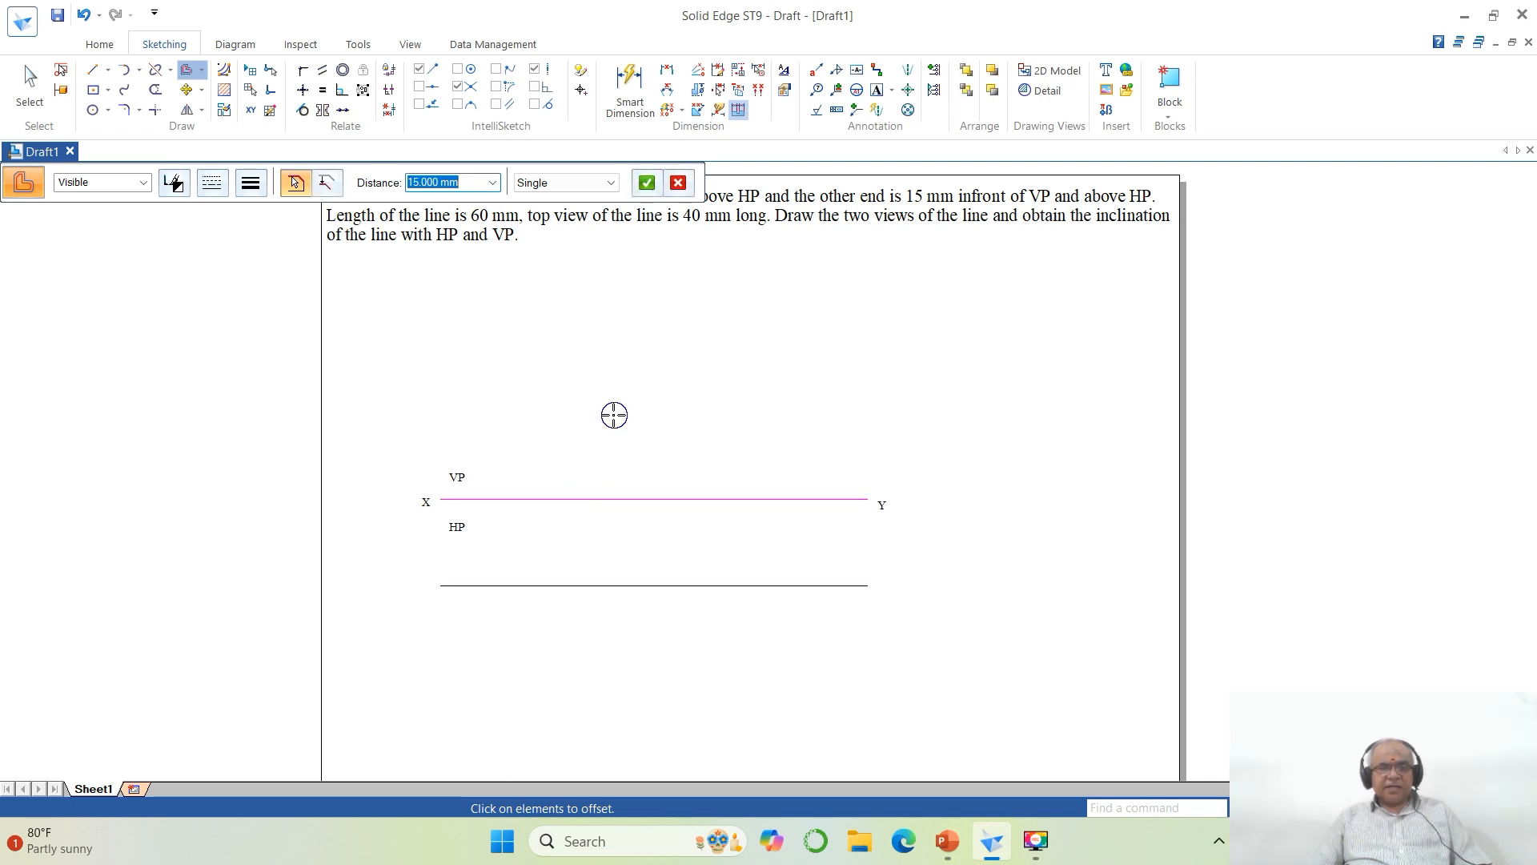
key(Return)
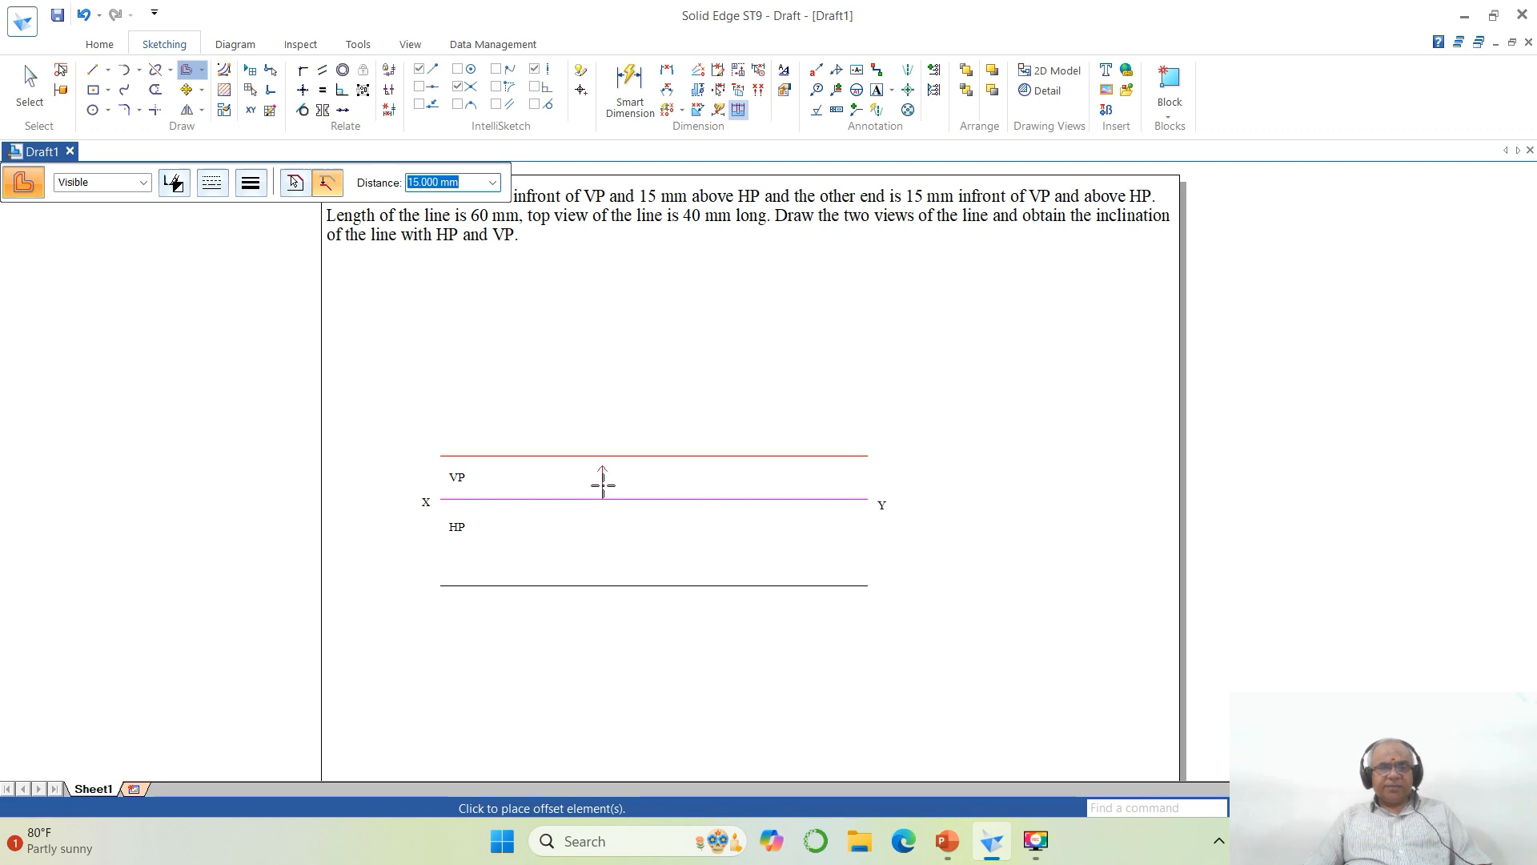
click(607, 422)
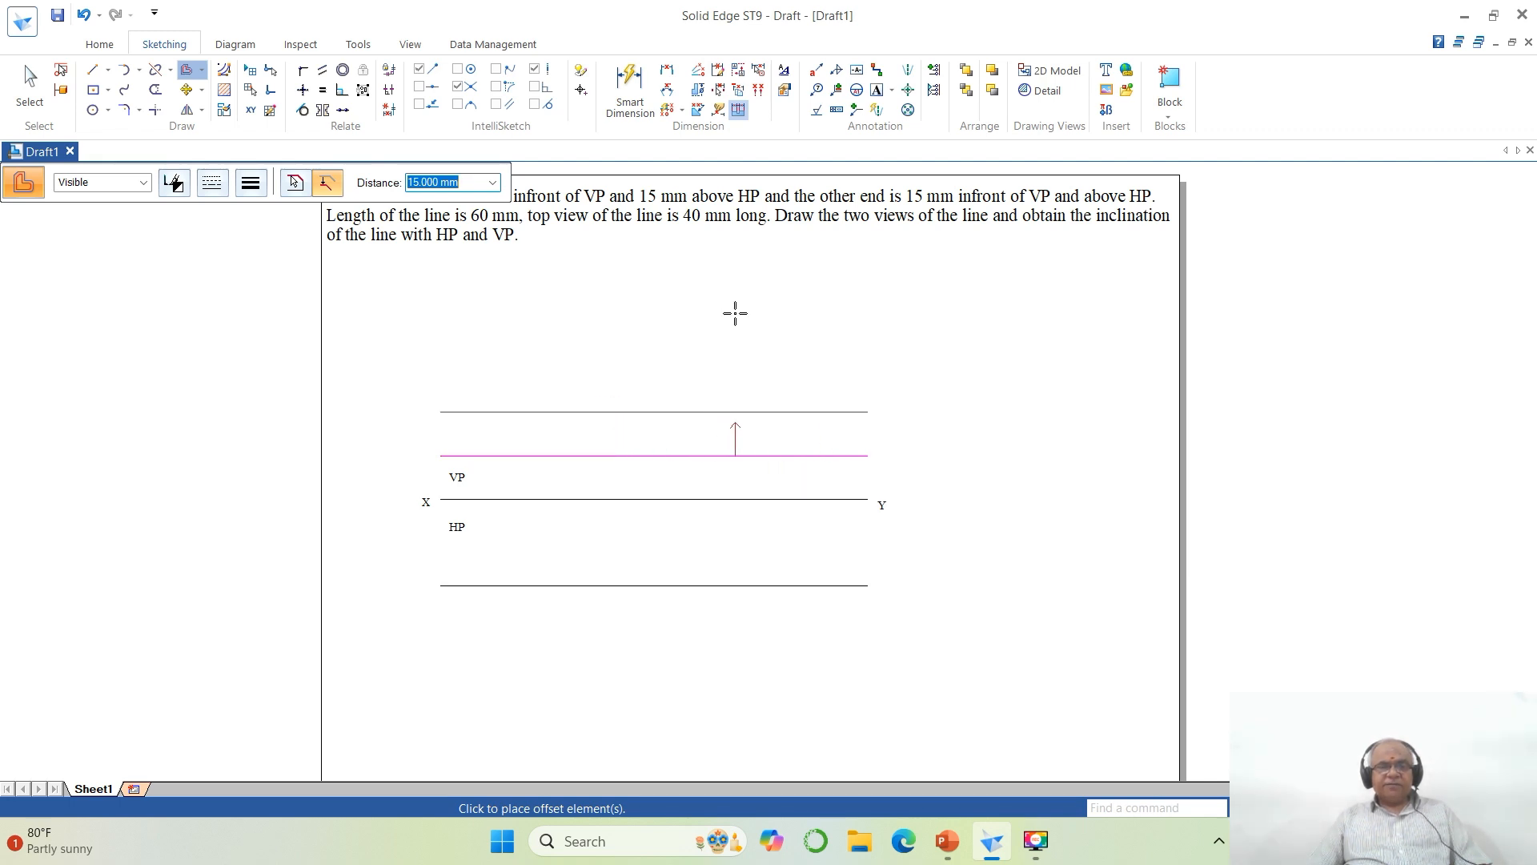
right_click(783, 331)
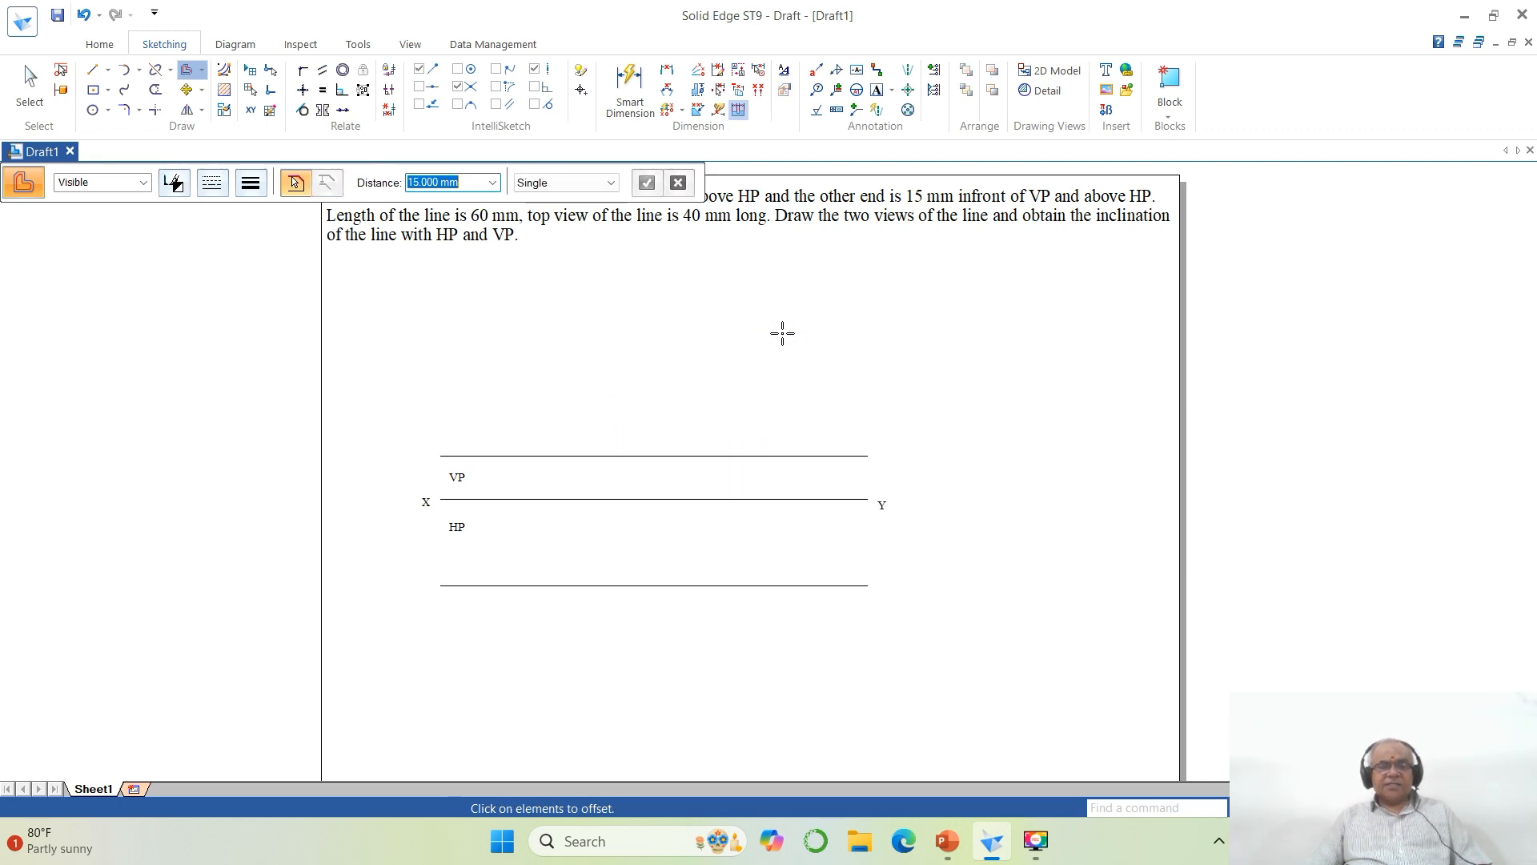
Step: Draw a vertical projector across all three horizontal lines, just beyond the VP and HP labels
click(98, 70)
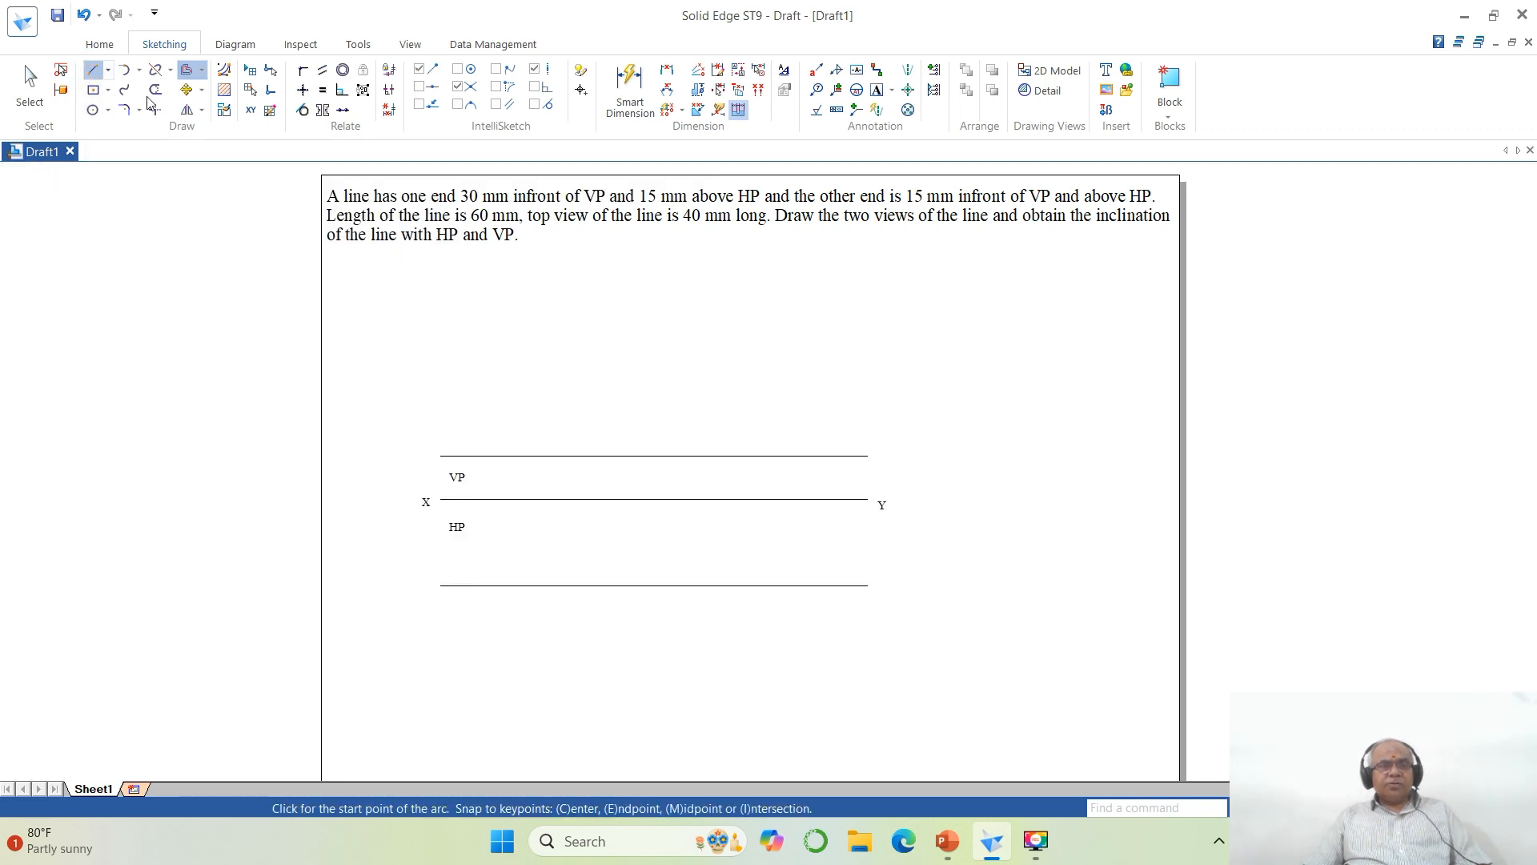
click(527, 424)
click(527, 634)
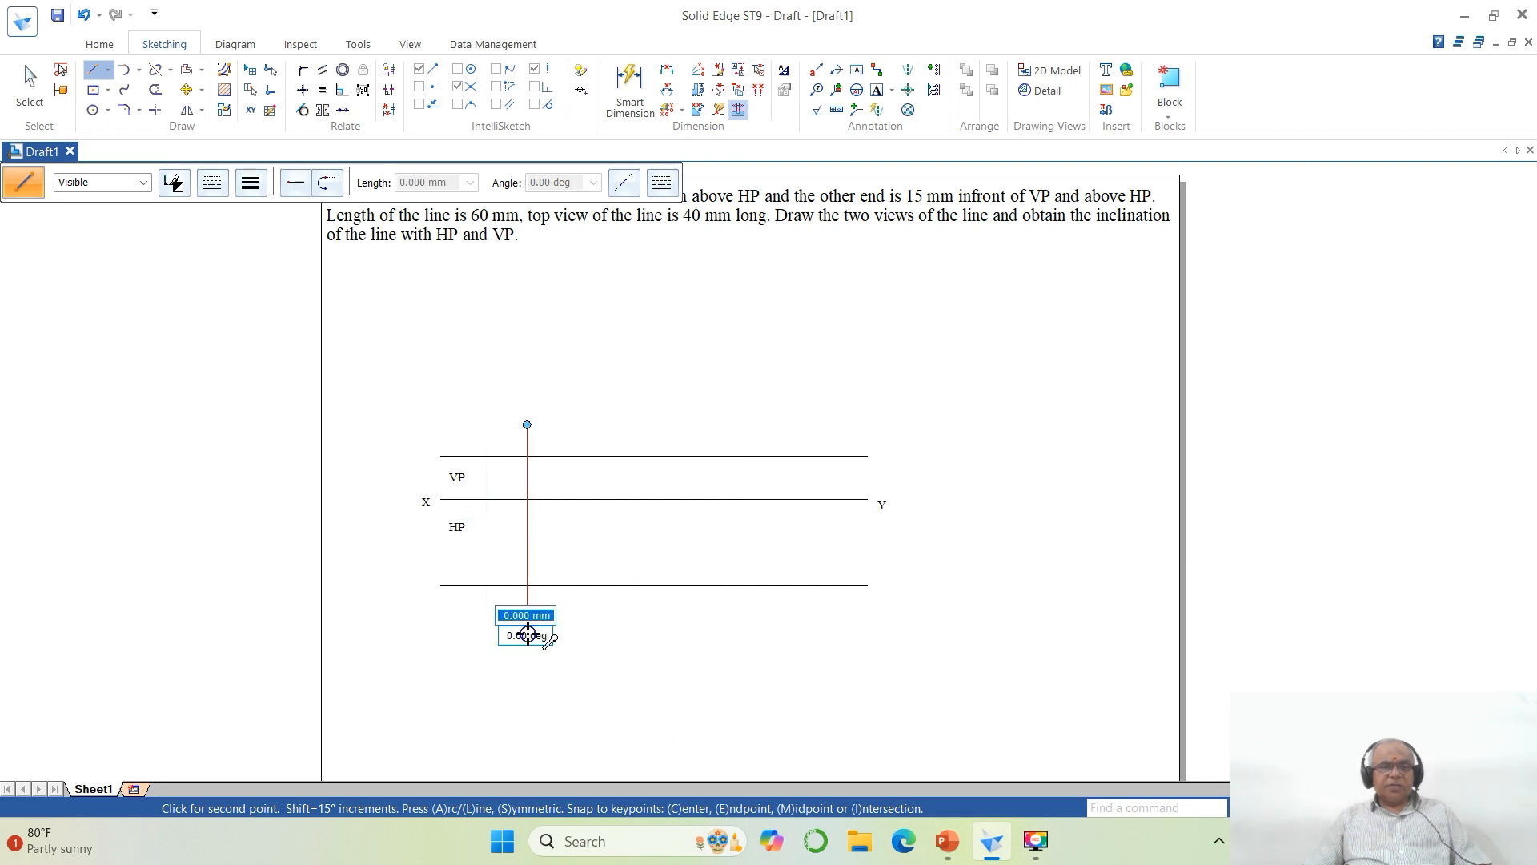
Step: Trim the vertical projector and the two offset lines to corners, keeping the horizontal parts toward Y
click(152, 114)
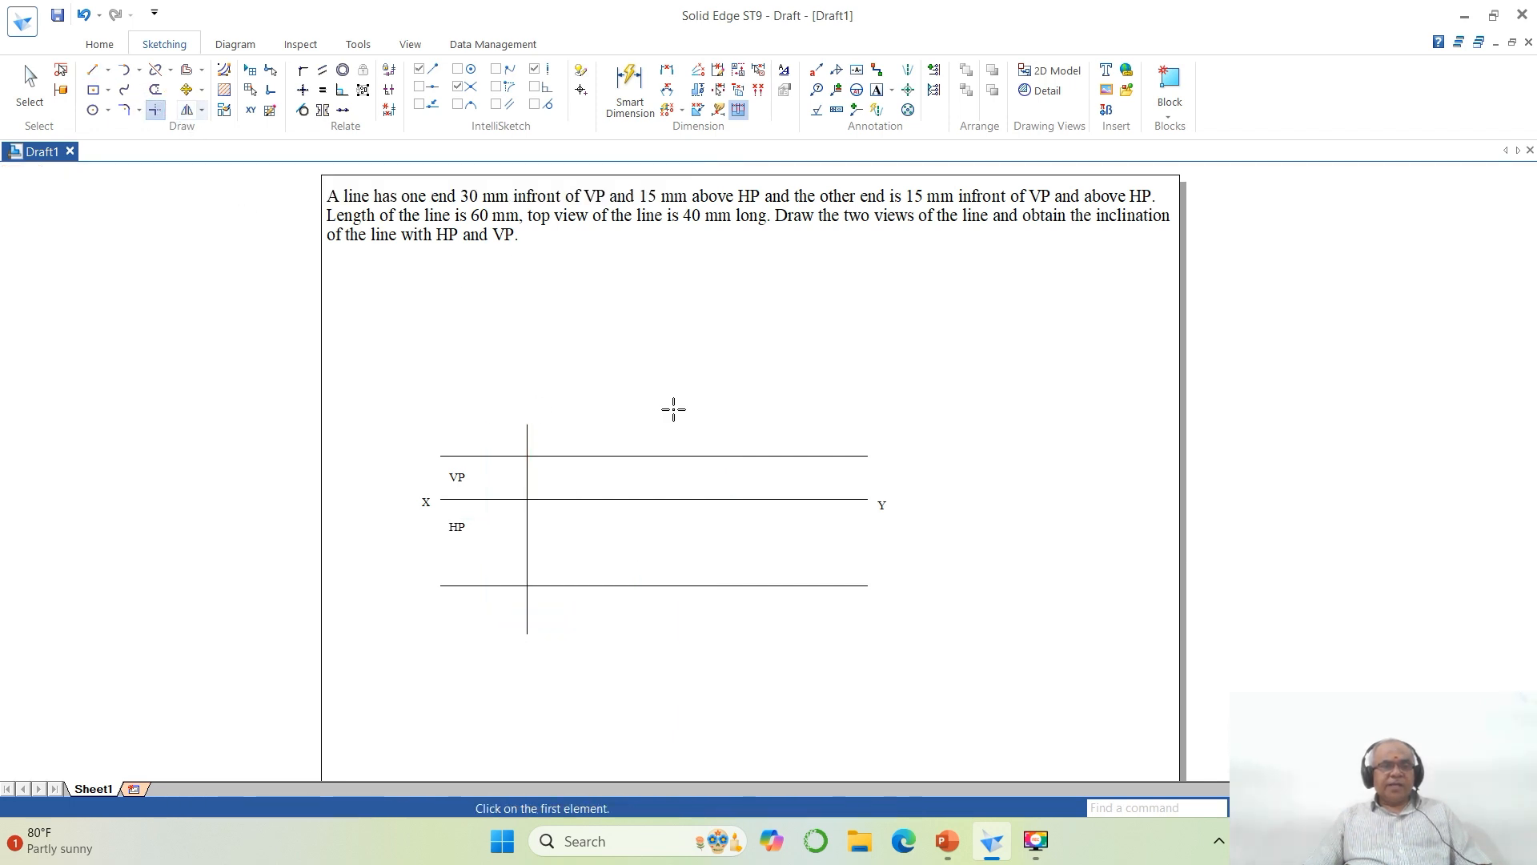
click(526, 478)
click(552, 457)
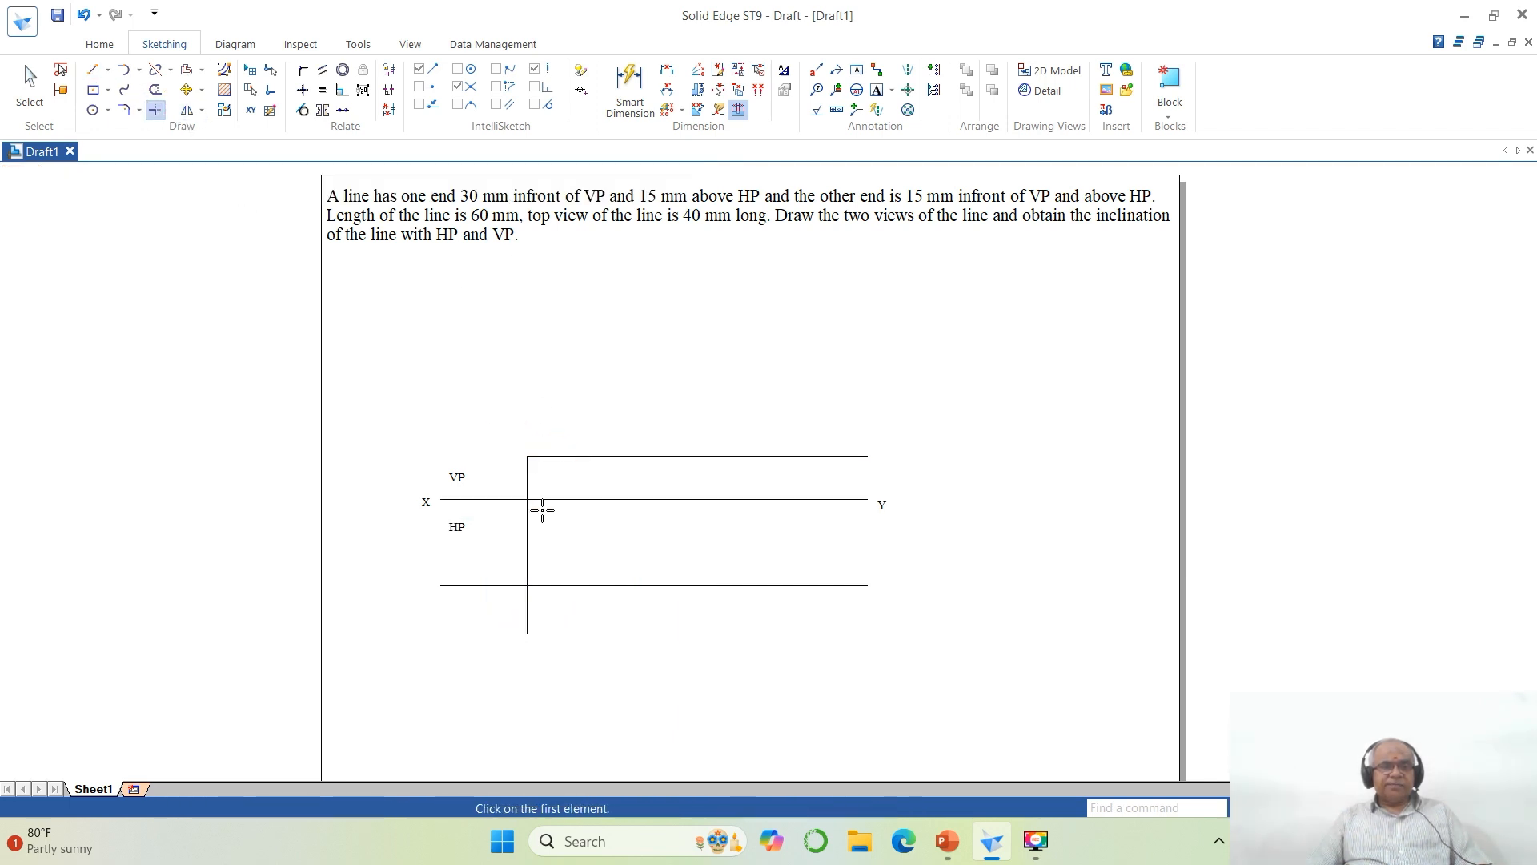
click(528, 525)
click(598, 590)
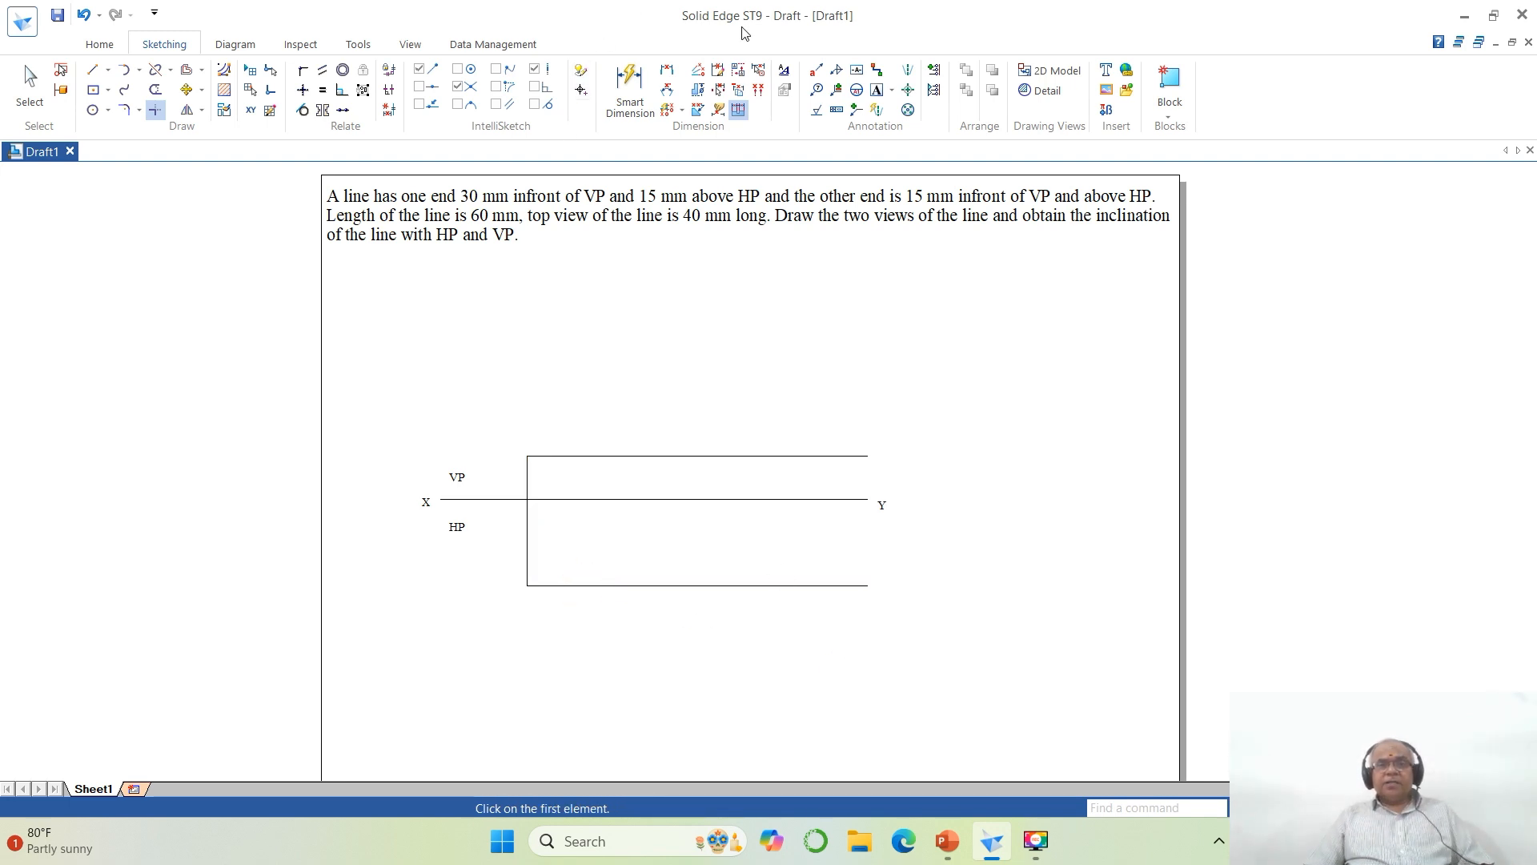
Step: Label the projector's upper corner a' and its lower corner a
click(877, 89)
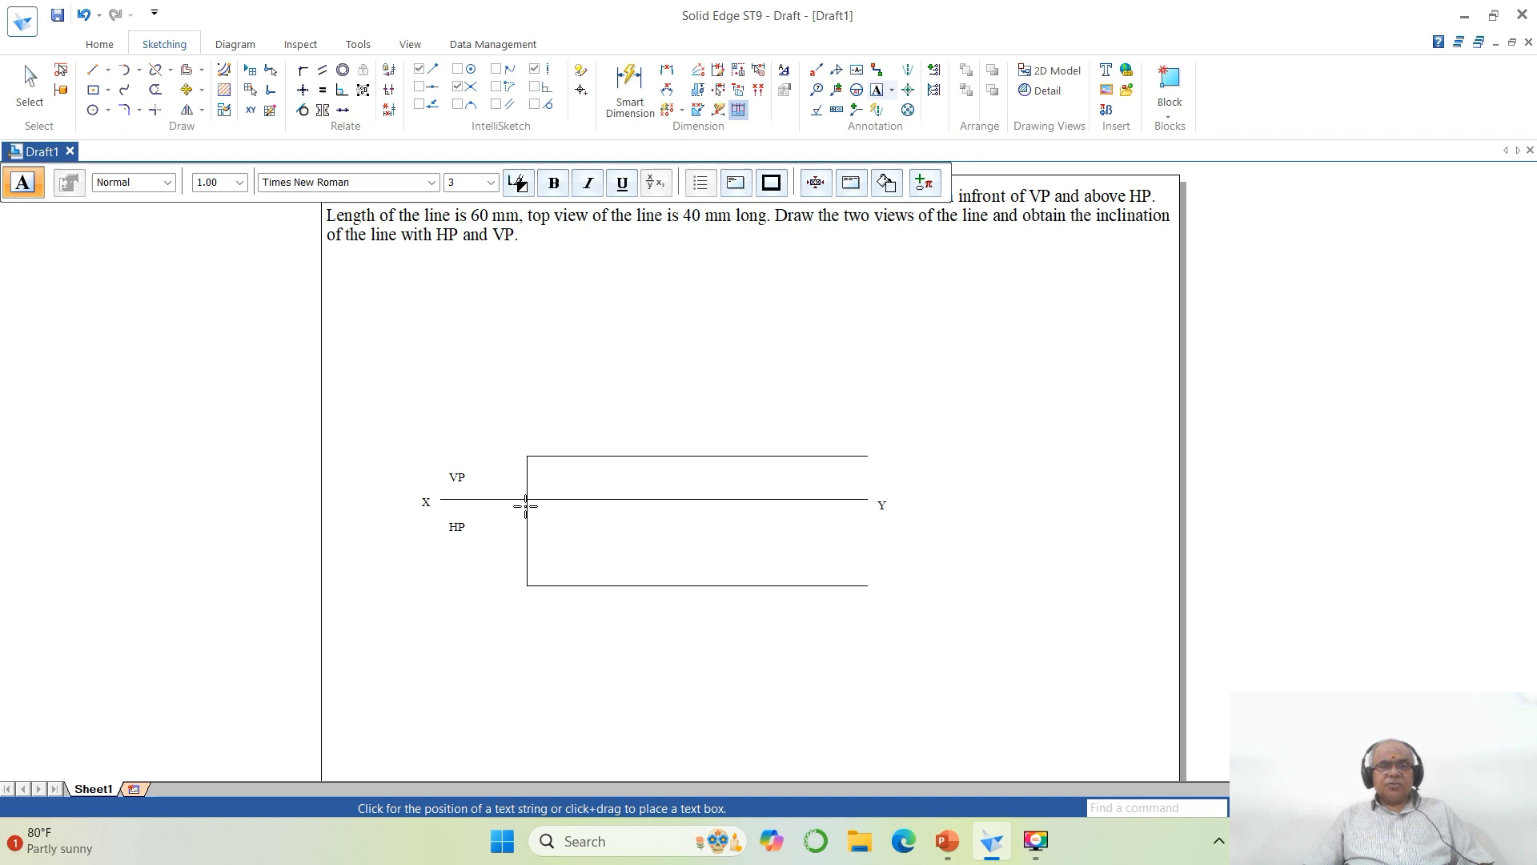
click(520, 463)
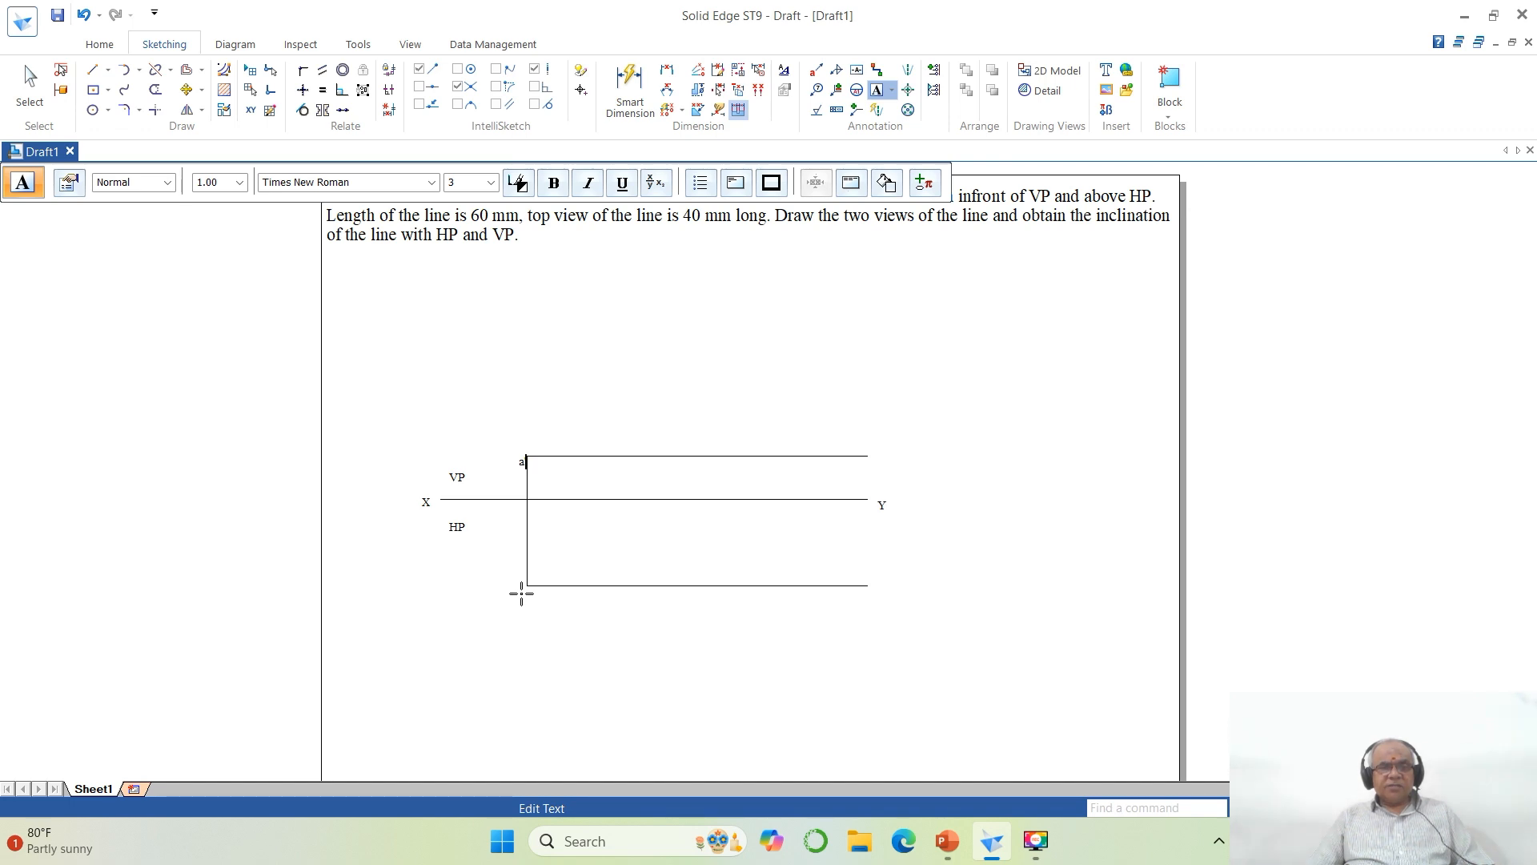
text(a)
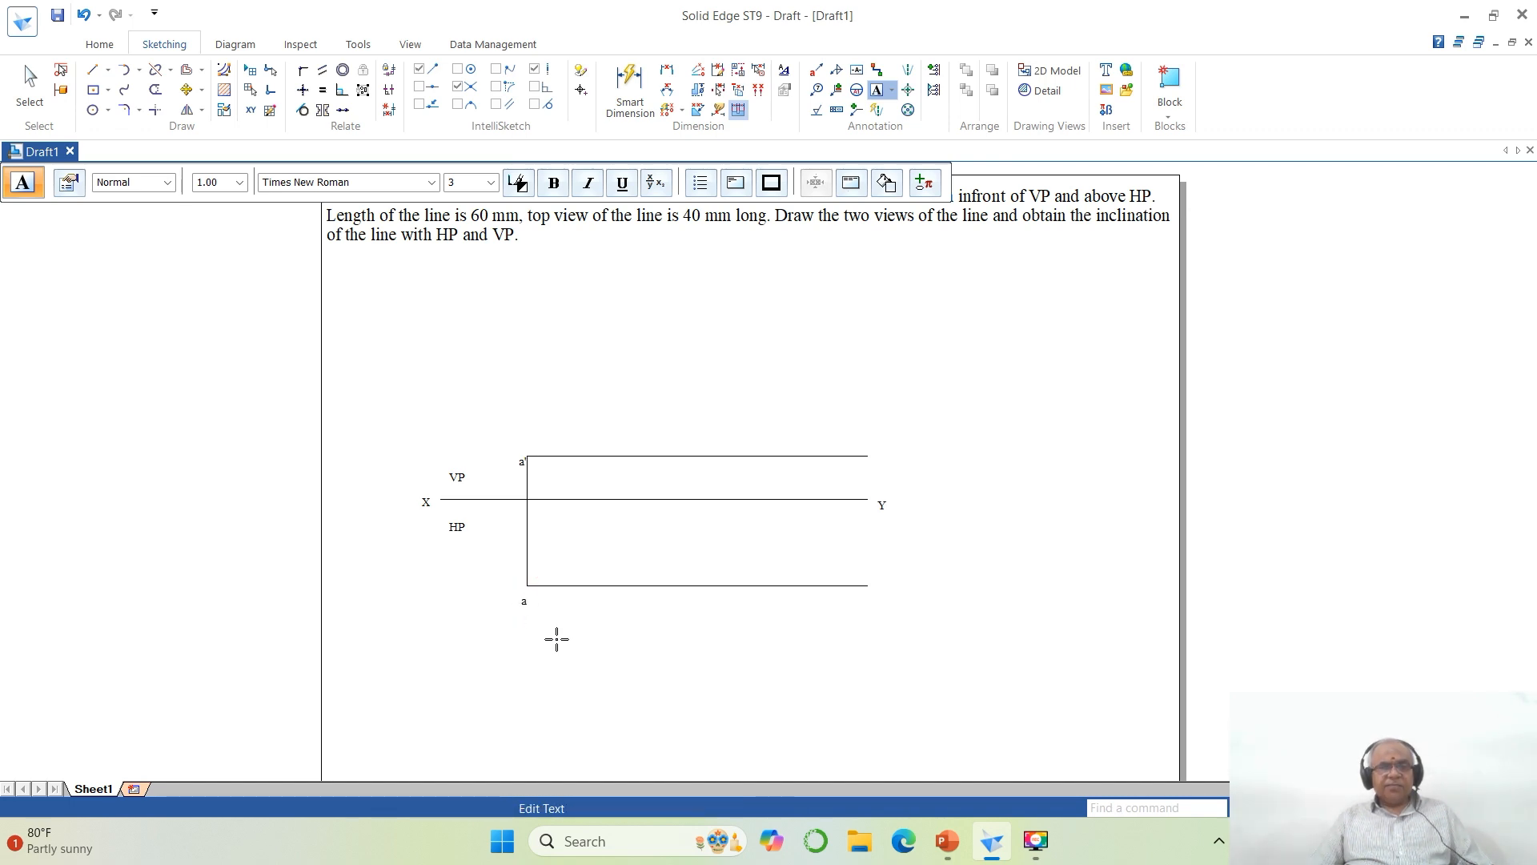
Step: Add the label (A) just inside both the lower and the upper corner of the projector
click(535, 574)
click(535, 574)
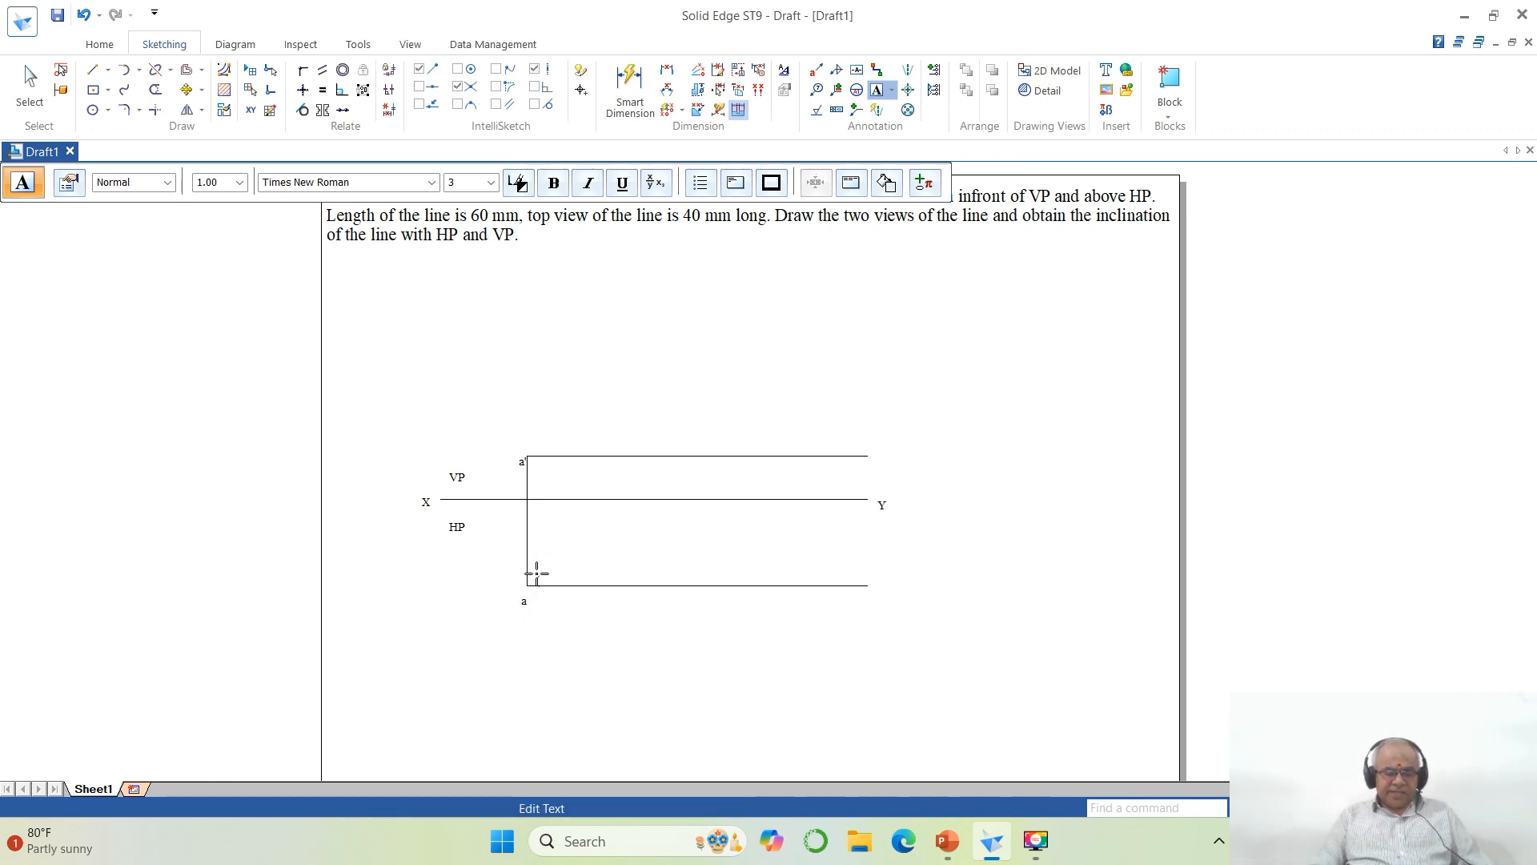
click(533, 469)
click(534, 469)
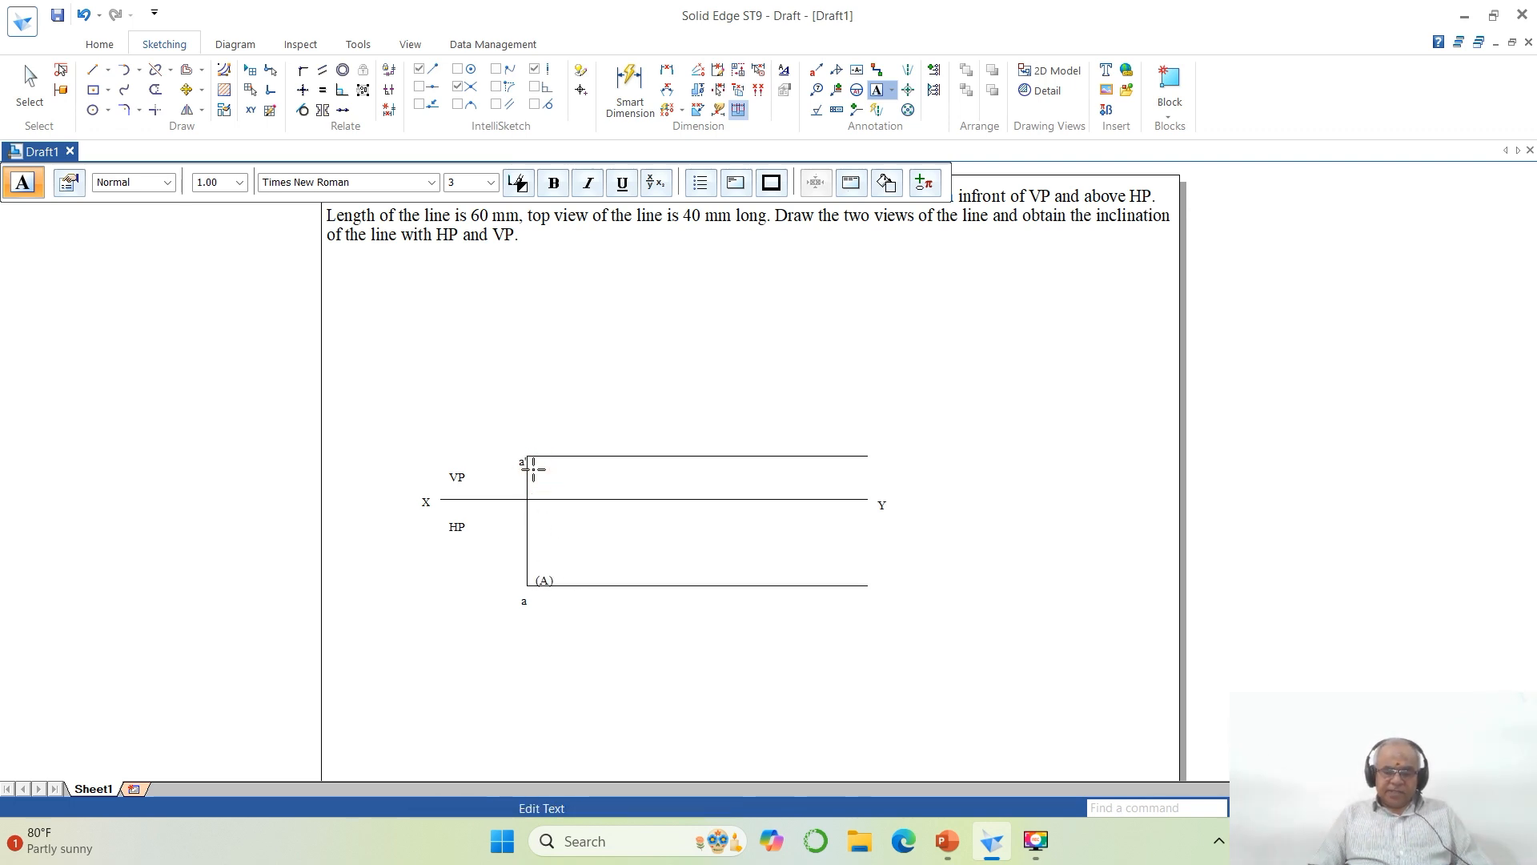
text((A)
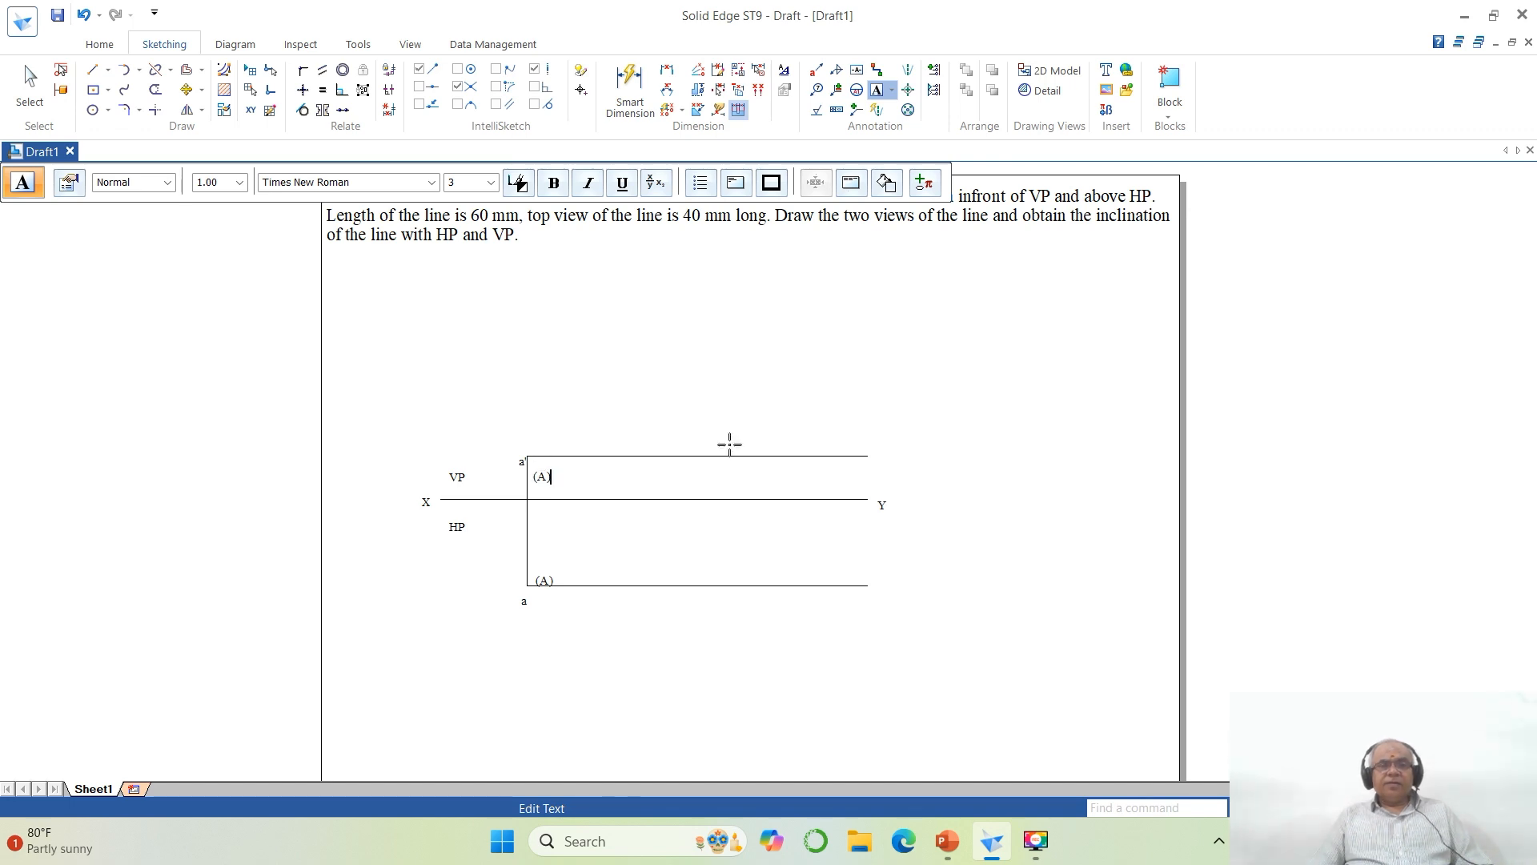
click(751, 436)
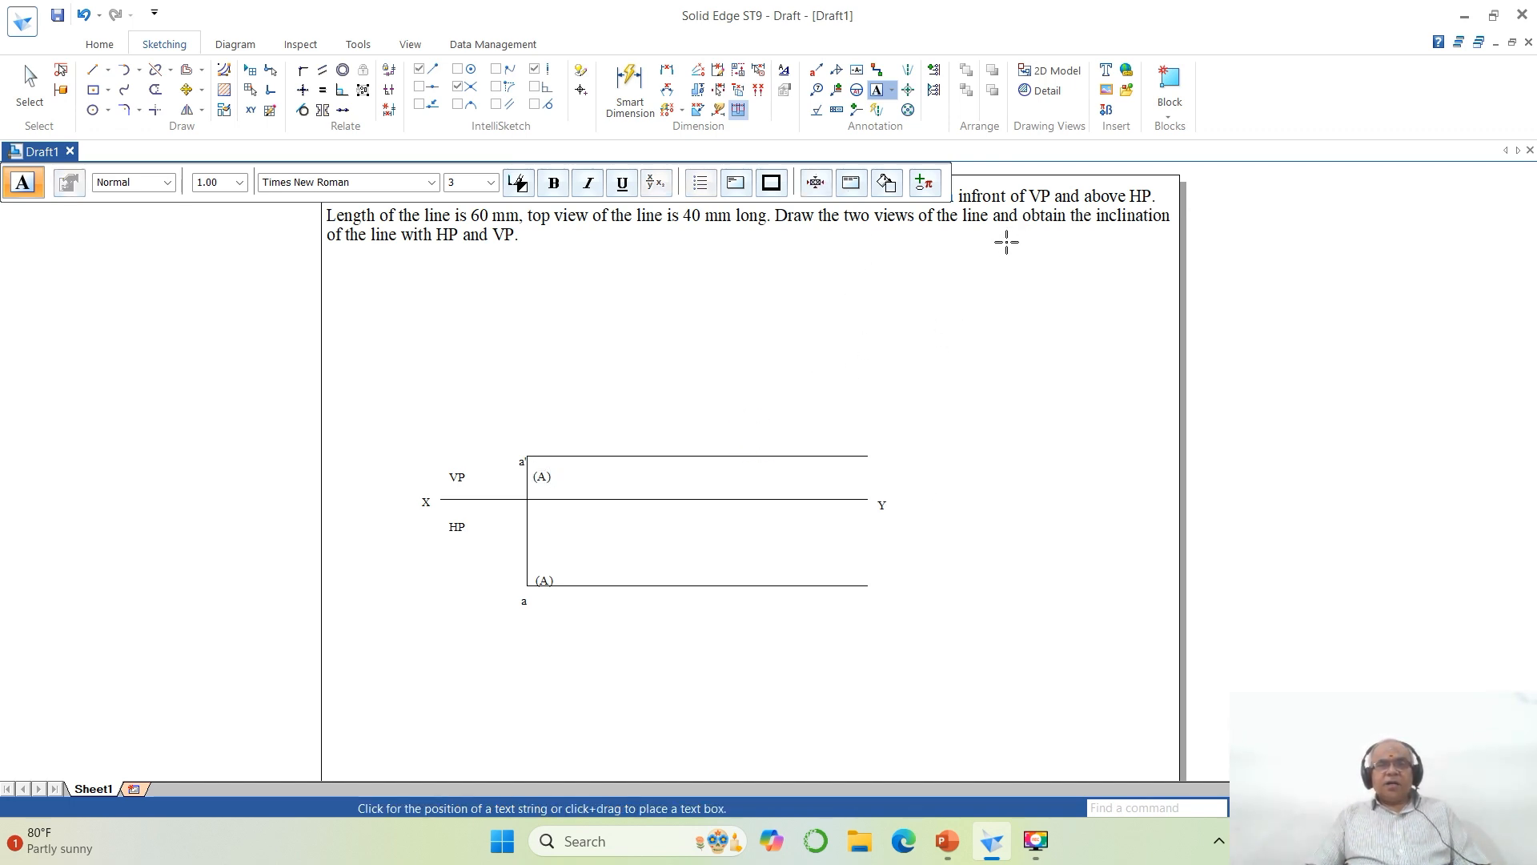
Step: Offset the XY line 15 mm downward into the HP region
scroll(1004, 263, down, 1)
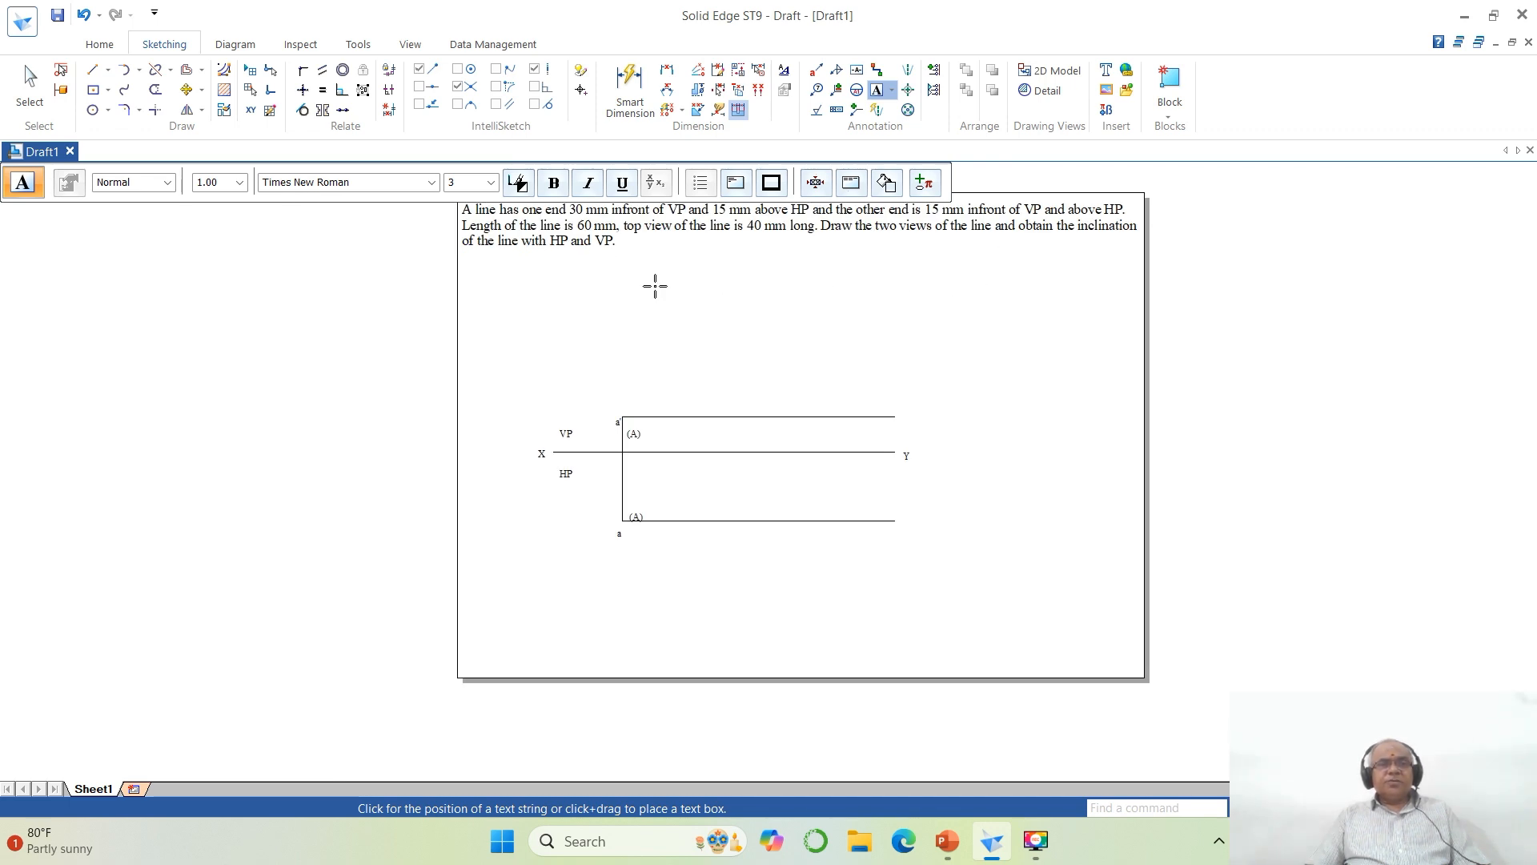
click(186, 74)
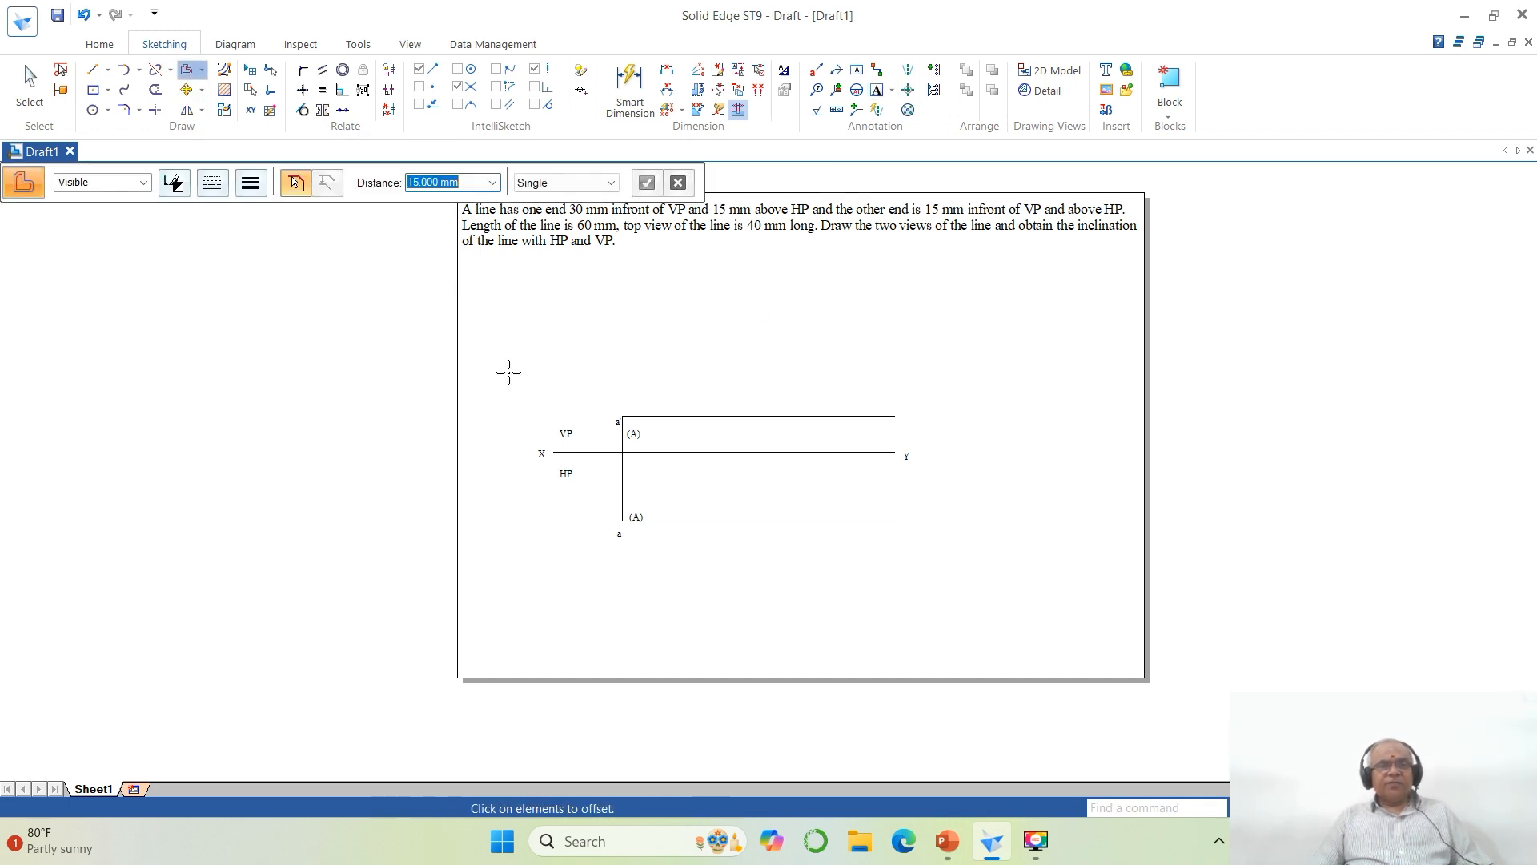
click(796, 451)
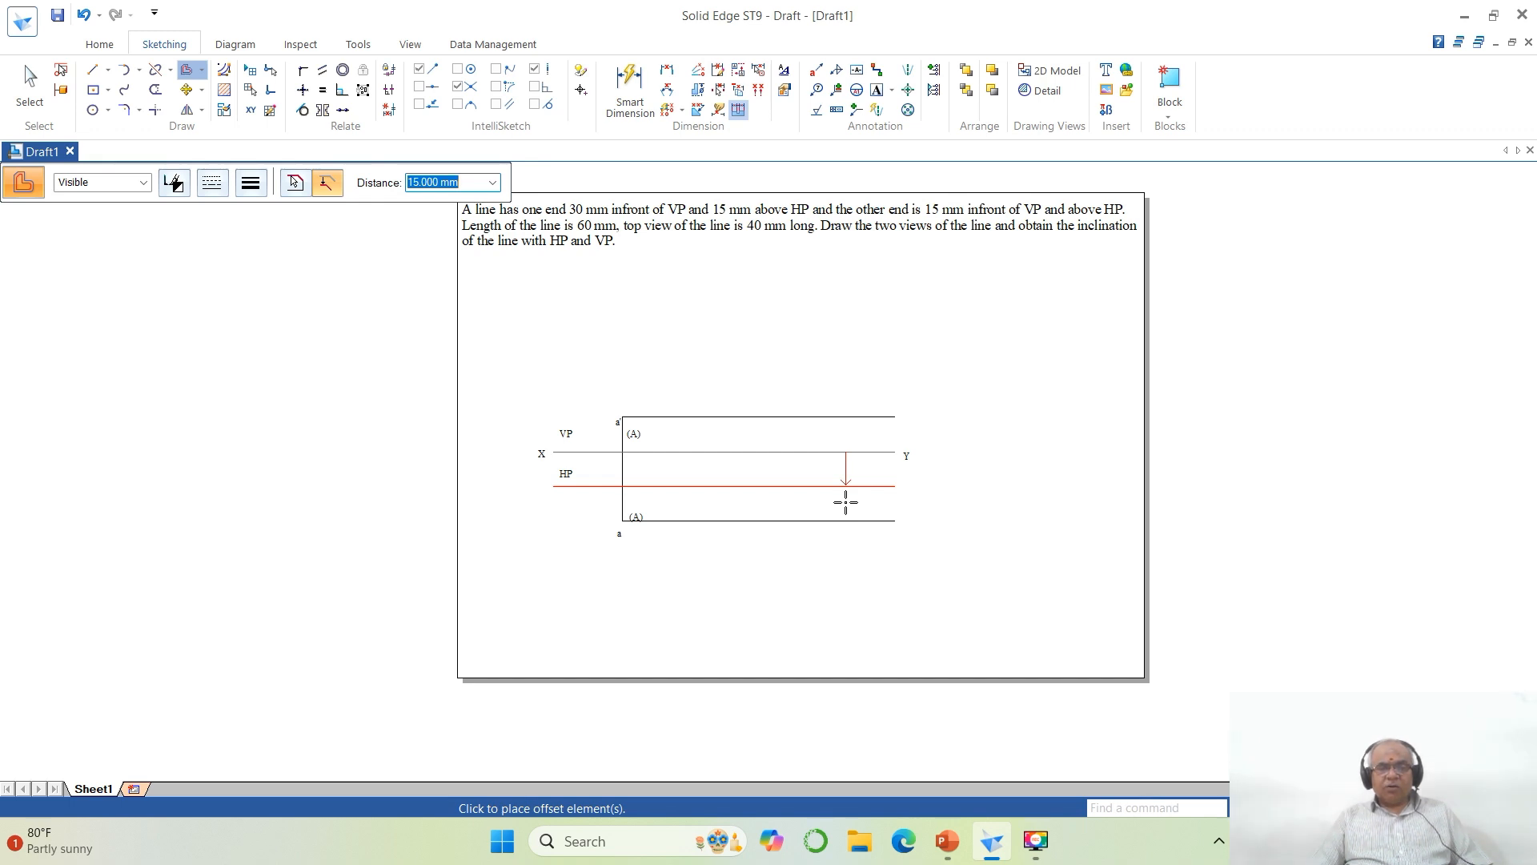
click(845, 502)
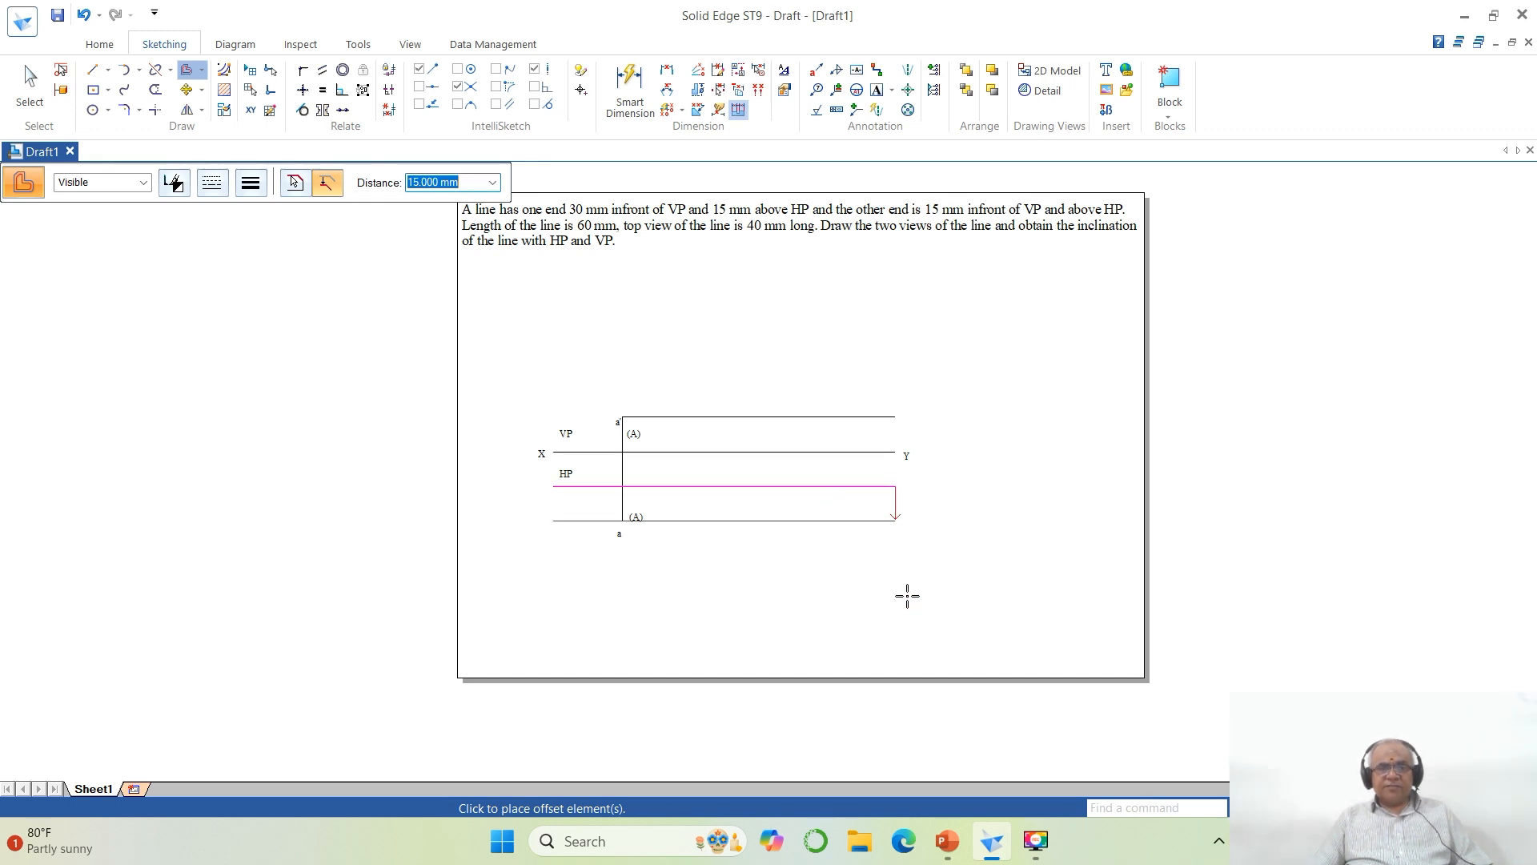
right_click(1016, 638)
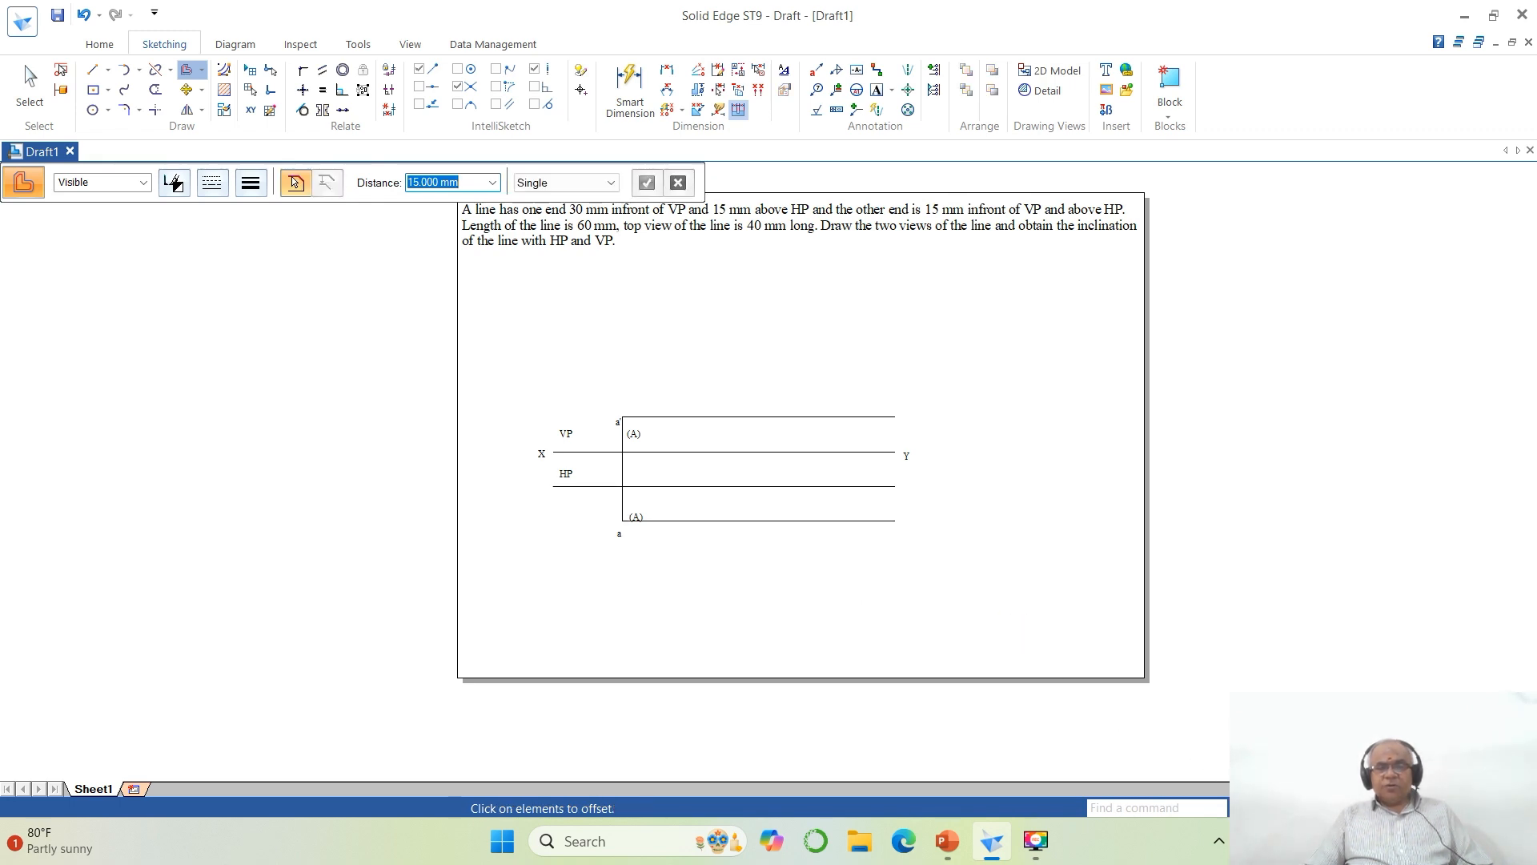
Step: Draw a center-point arc about a with 60 mm radius and 10° sweep, crossing the new offset line below XY
click(1299, 807)
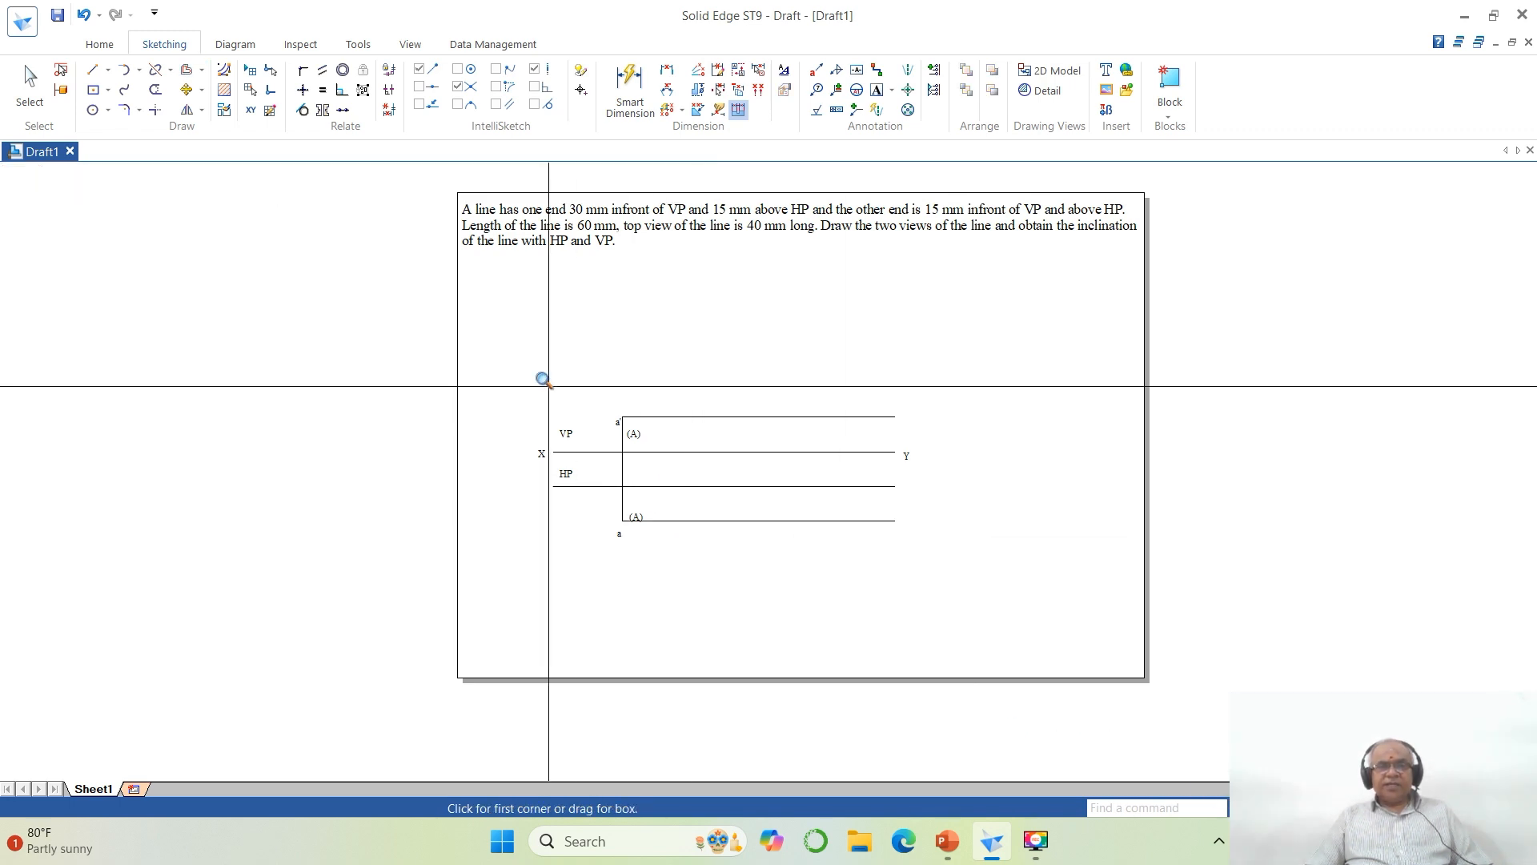
drag(454, 209, 1147, 614)
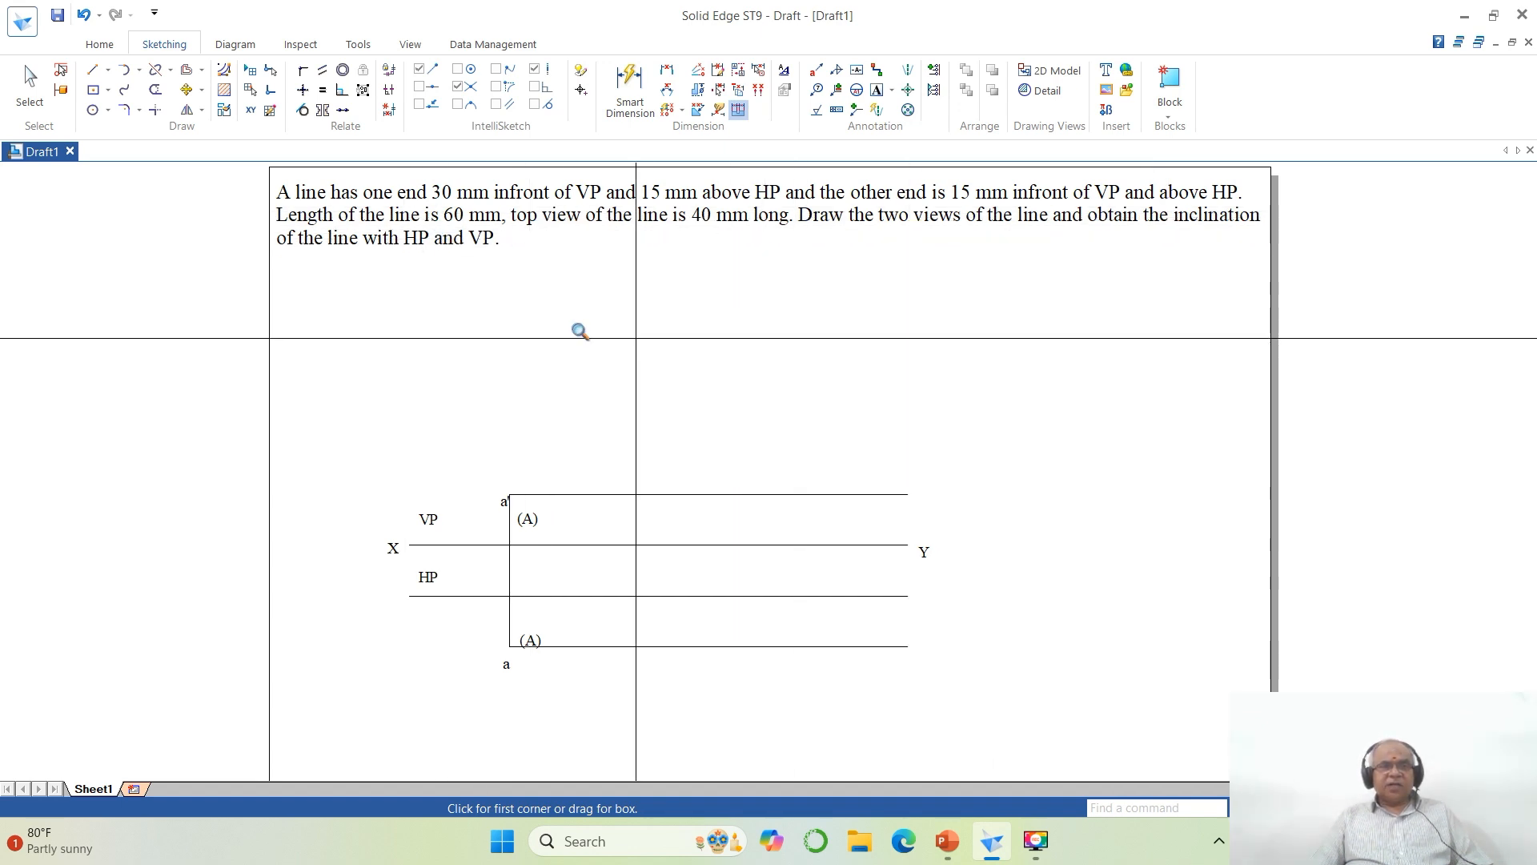
click(139, 69)
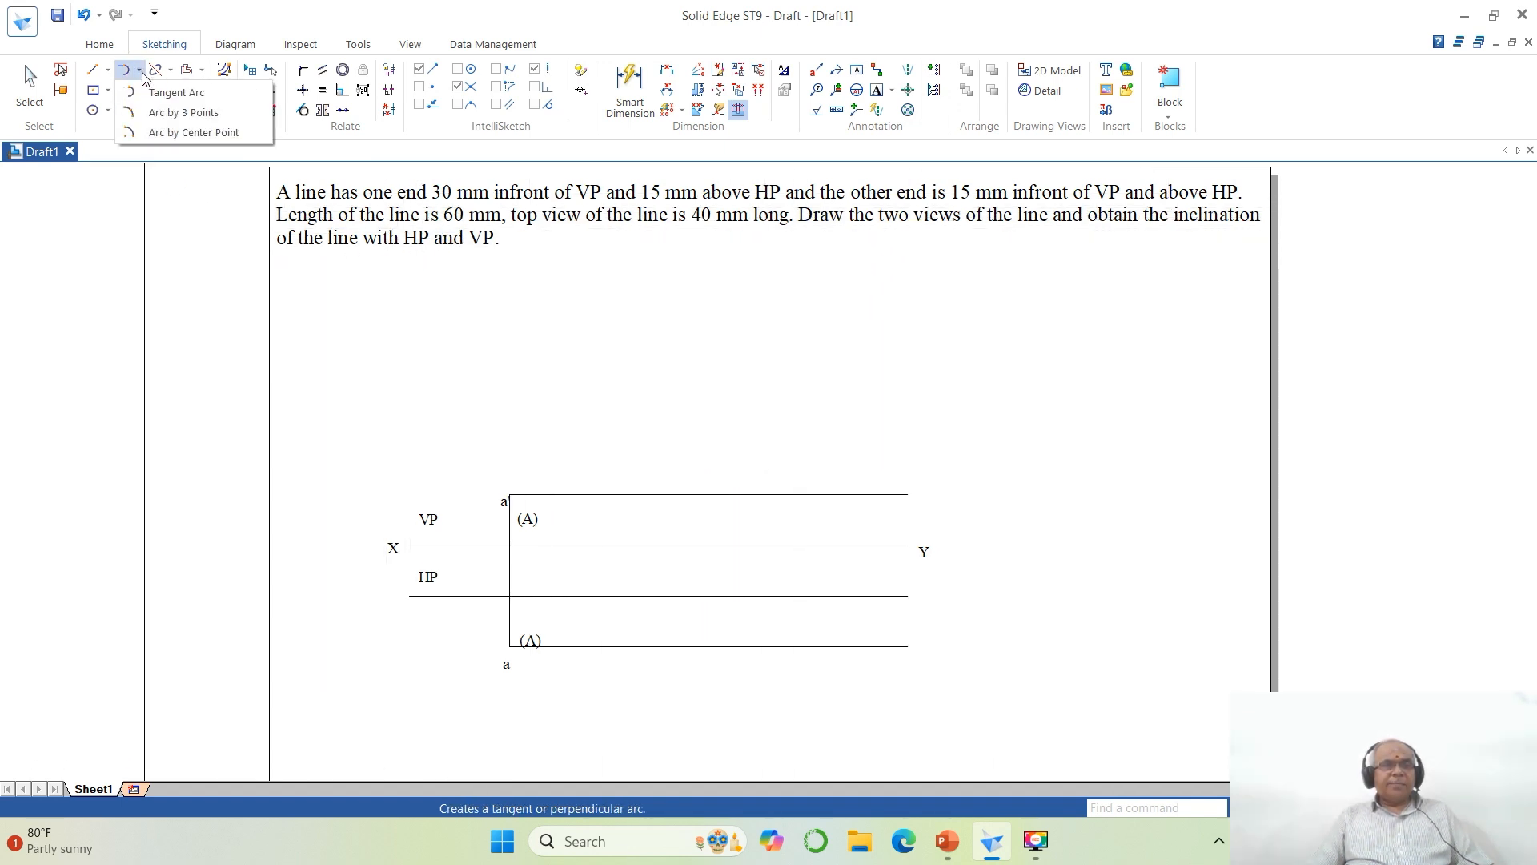
click(171, 134)
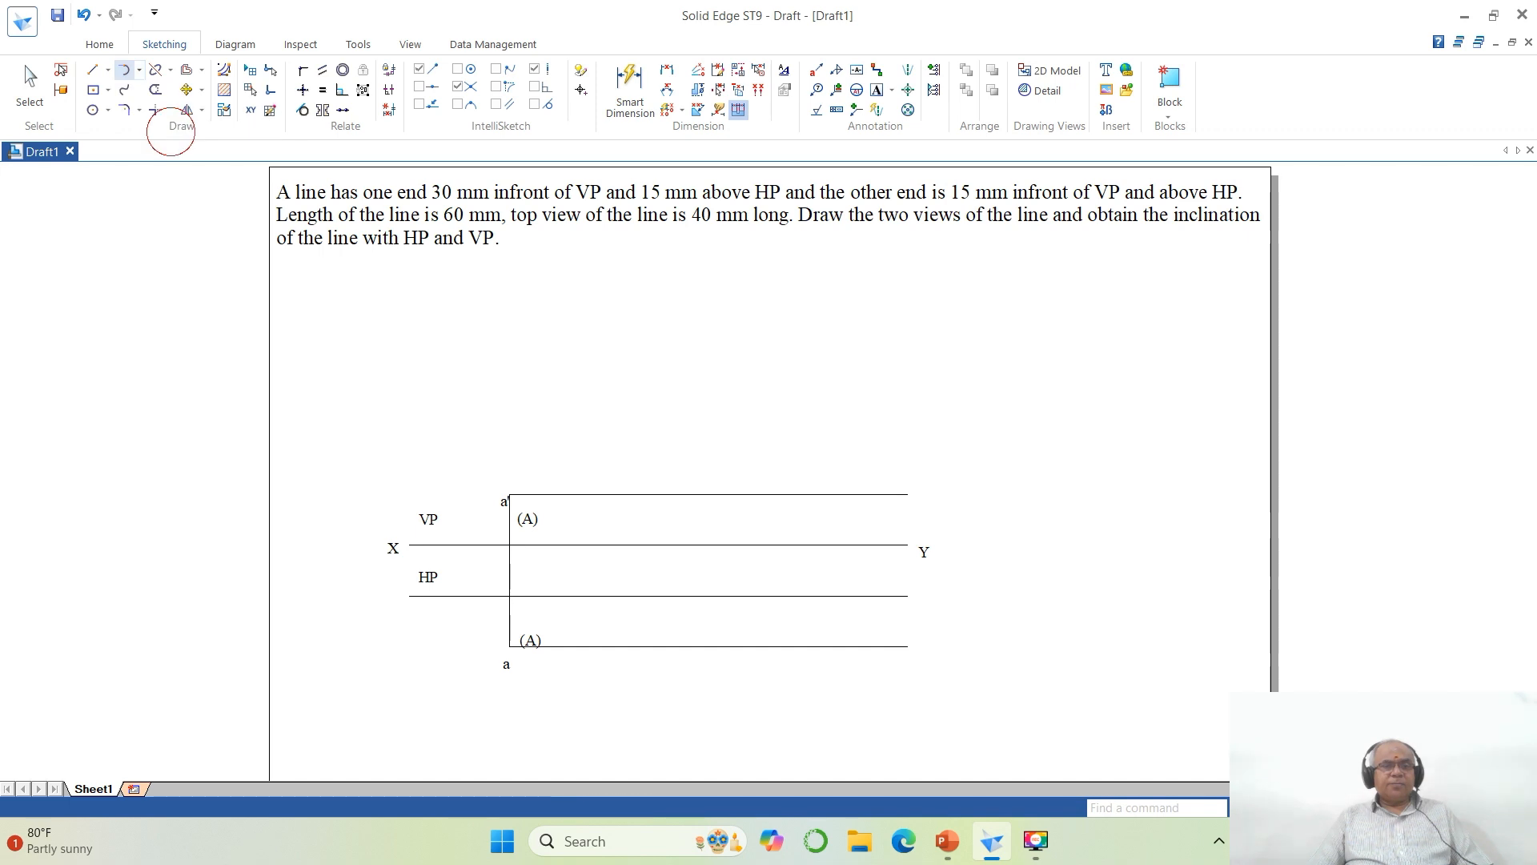
click(509, 647)
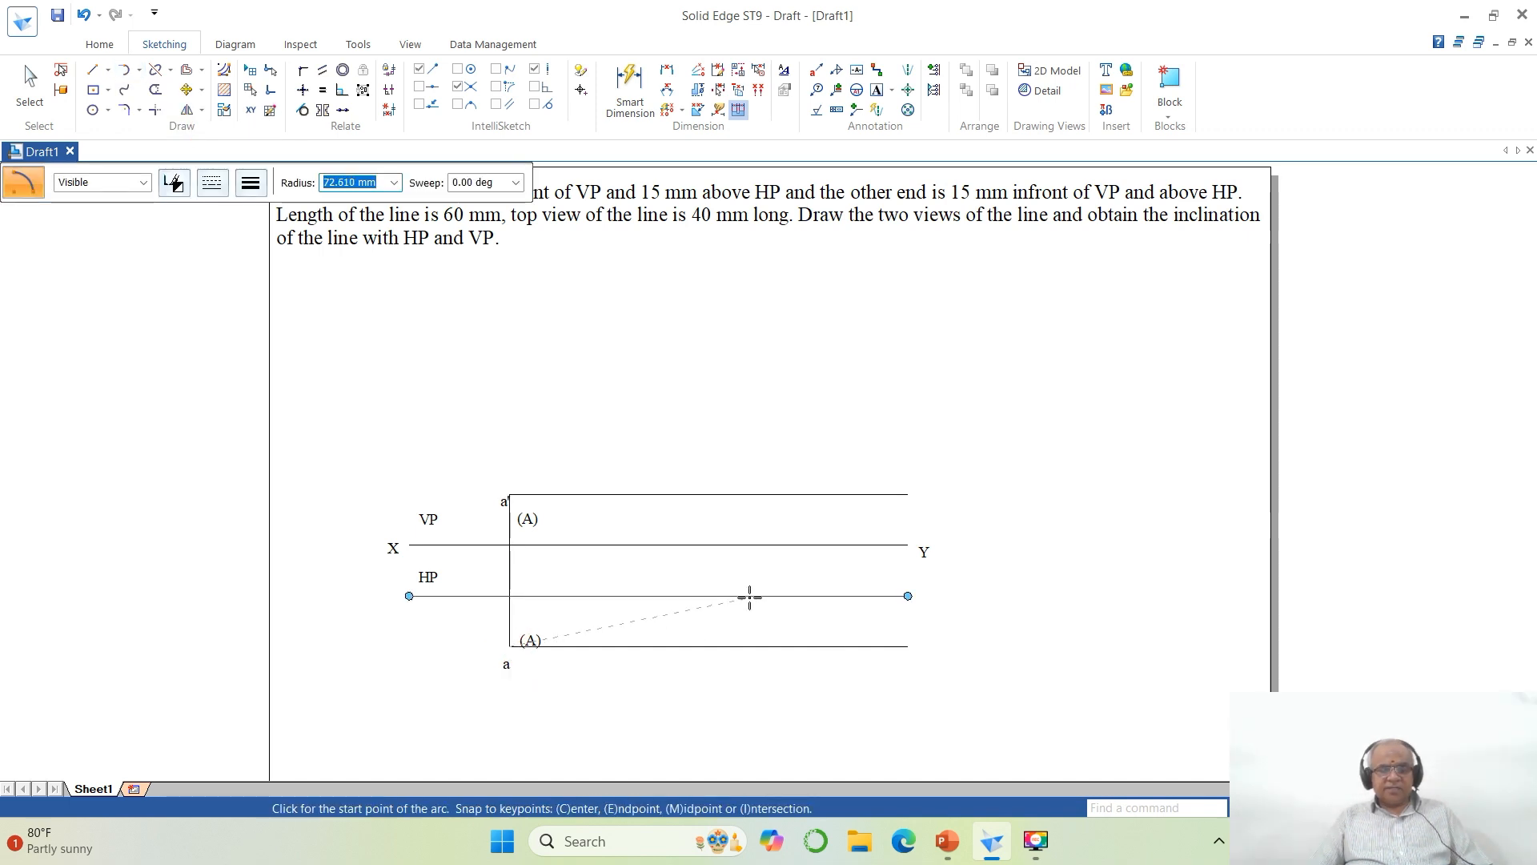
text(60)
key(Tab)
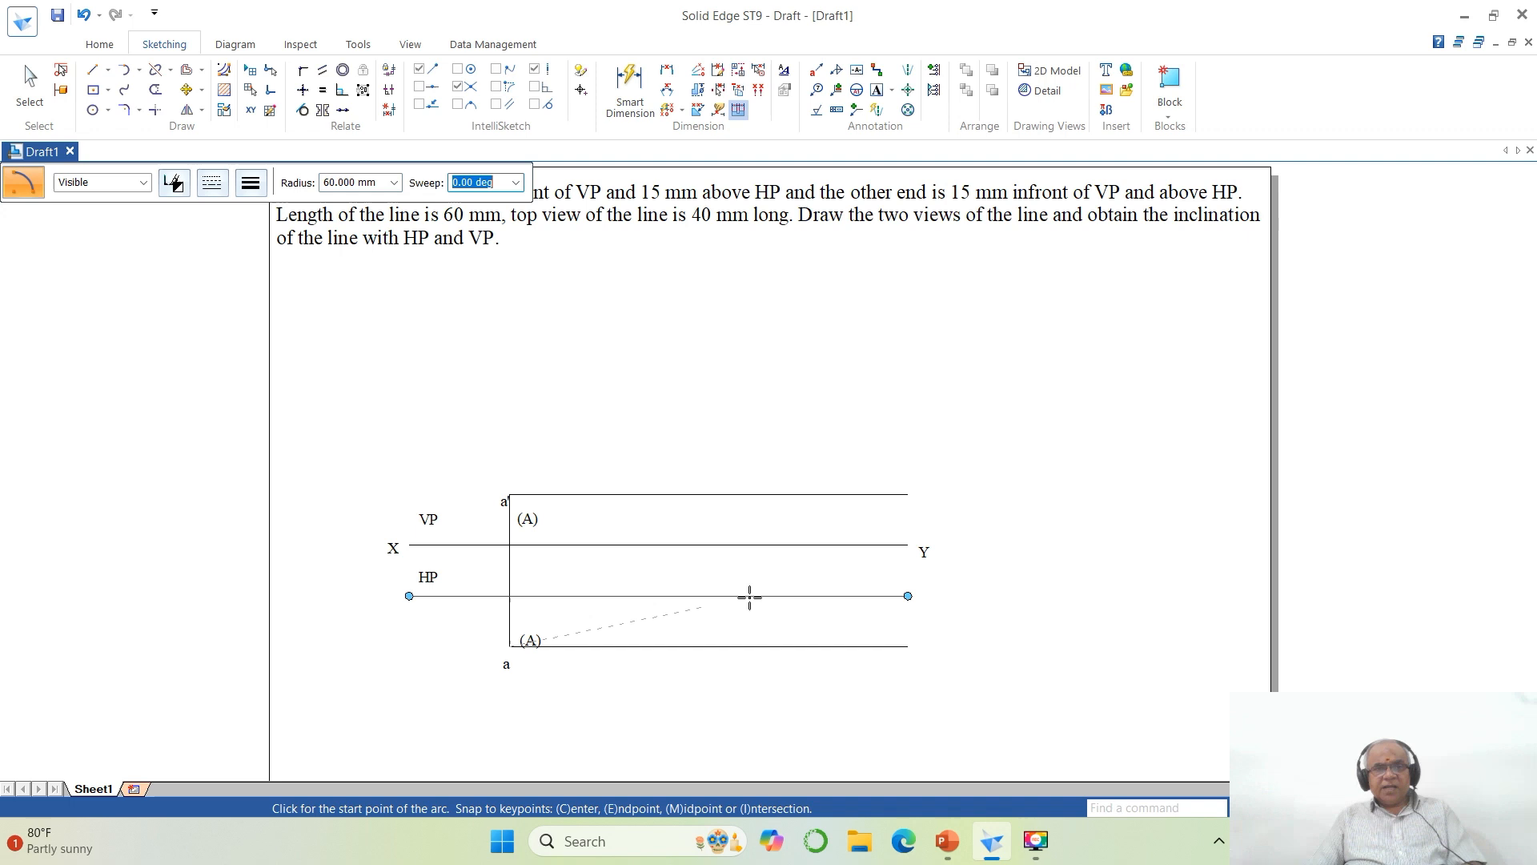
text(1)
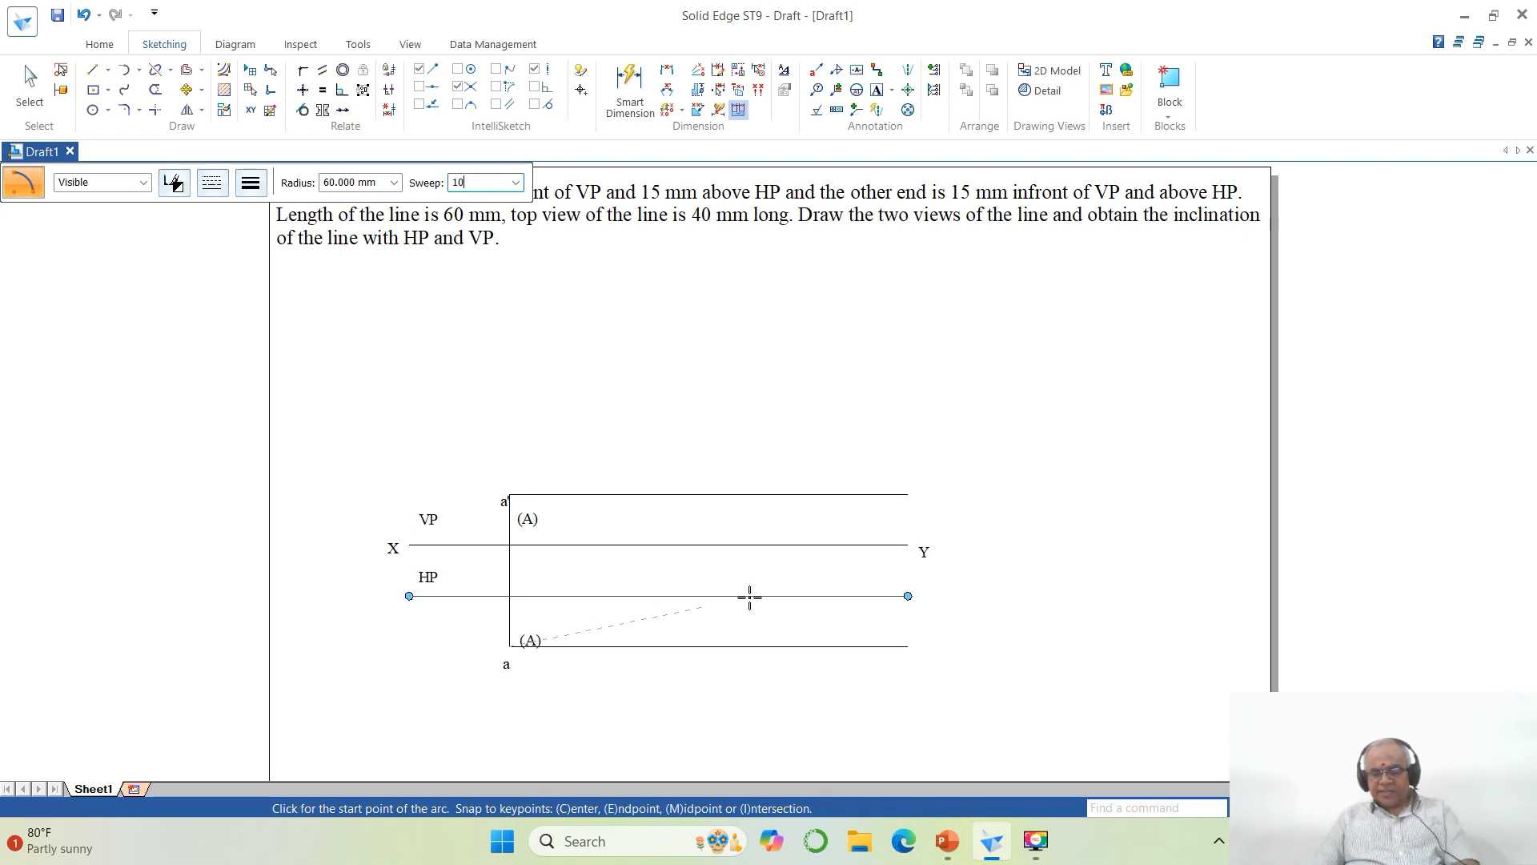
text(0)
key(Tab)
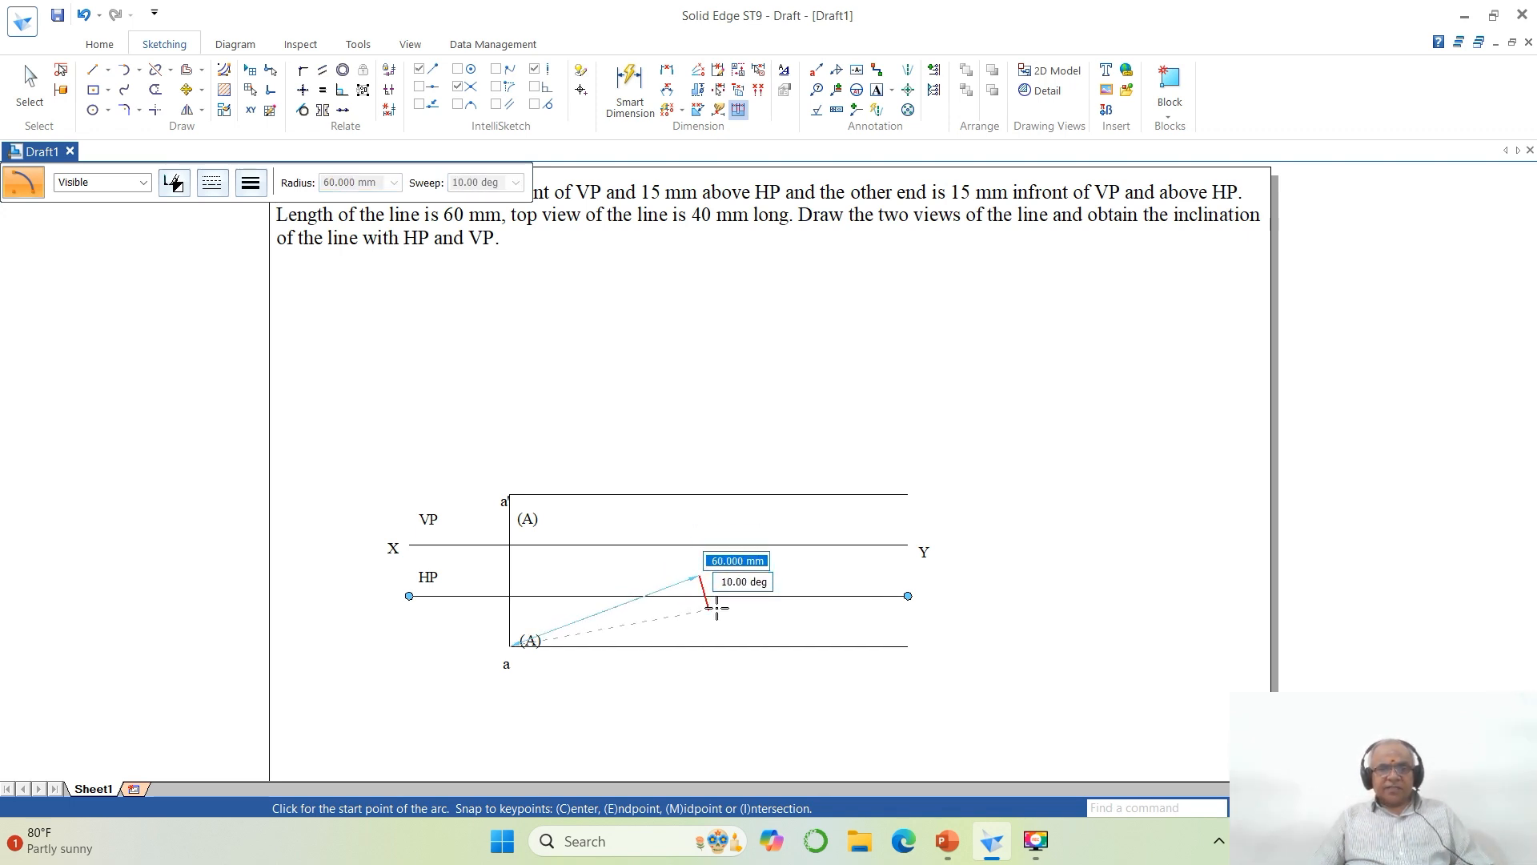
click(711, 609)
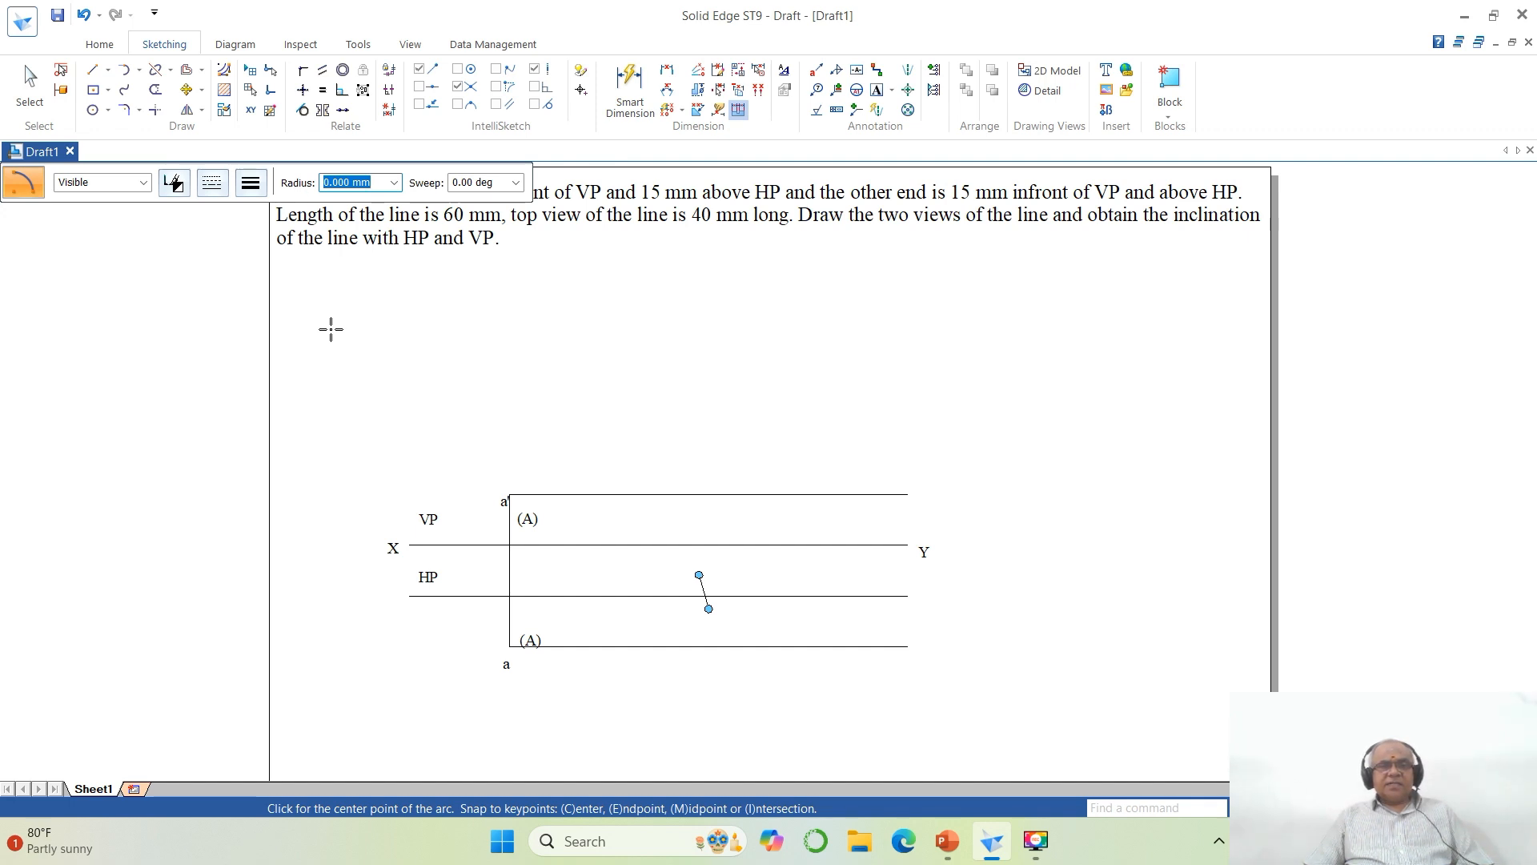
Step: Draw a second center-point arc about a with 40 mm radius and 10° sweep, crossing the same offset line
text(40)
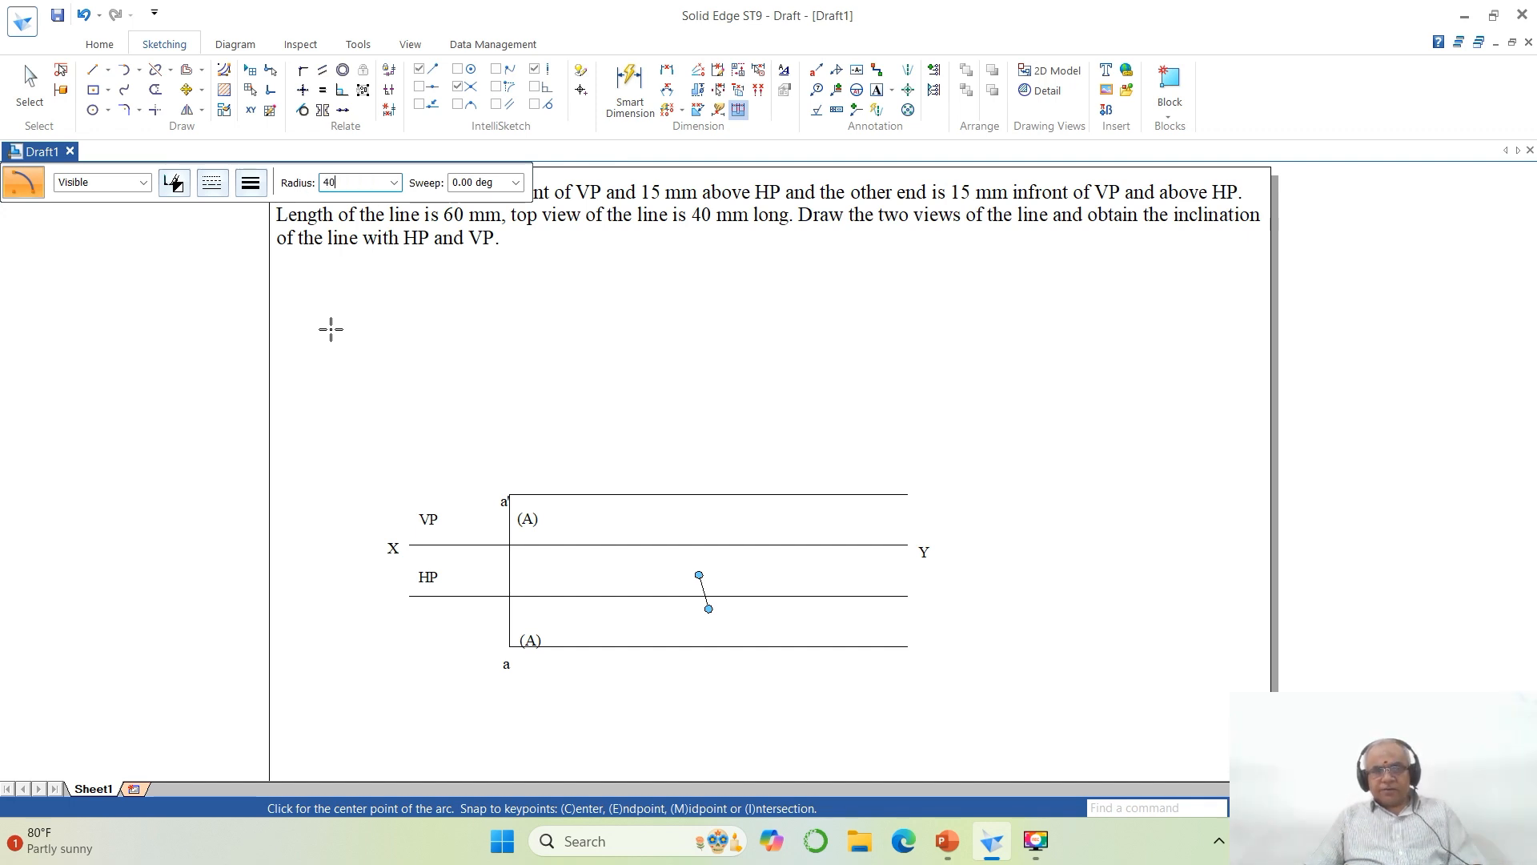
key(Escape)
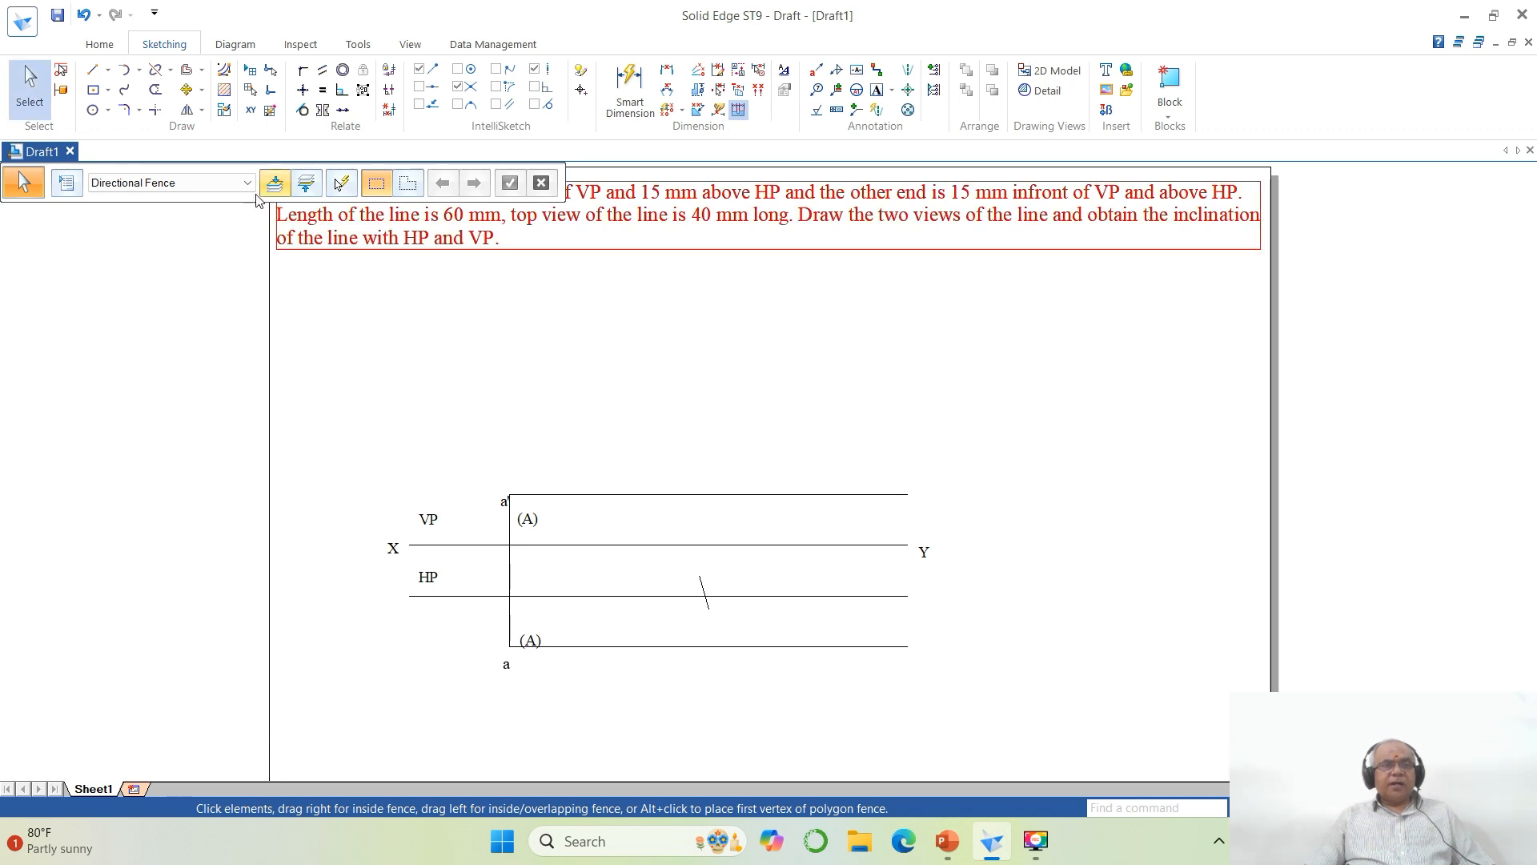
click(138, 70)
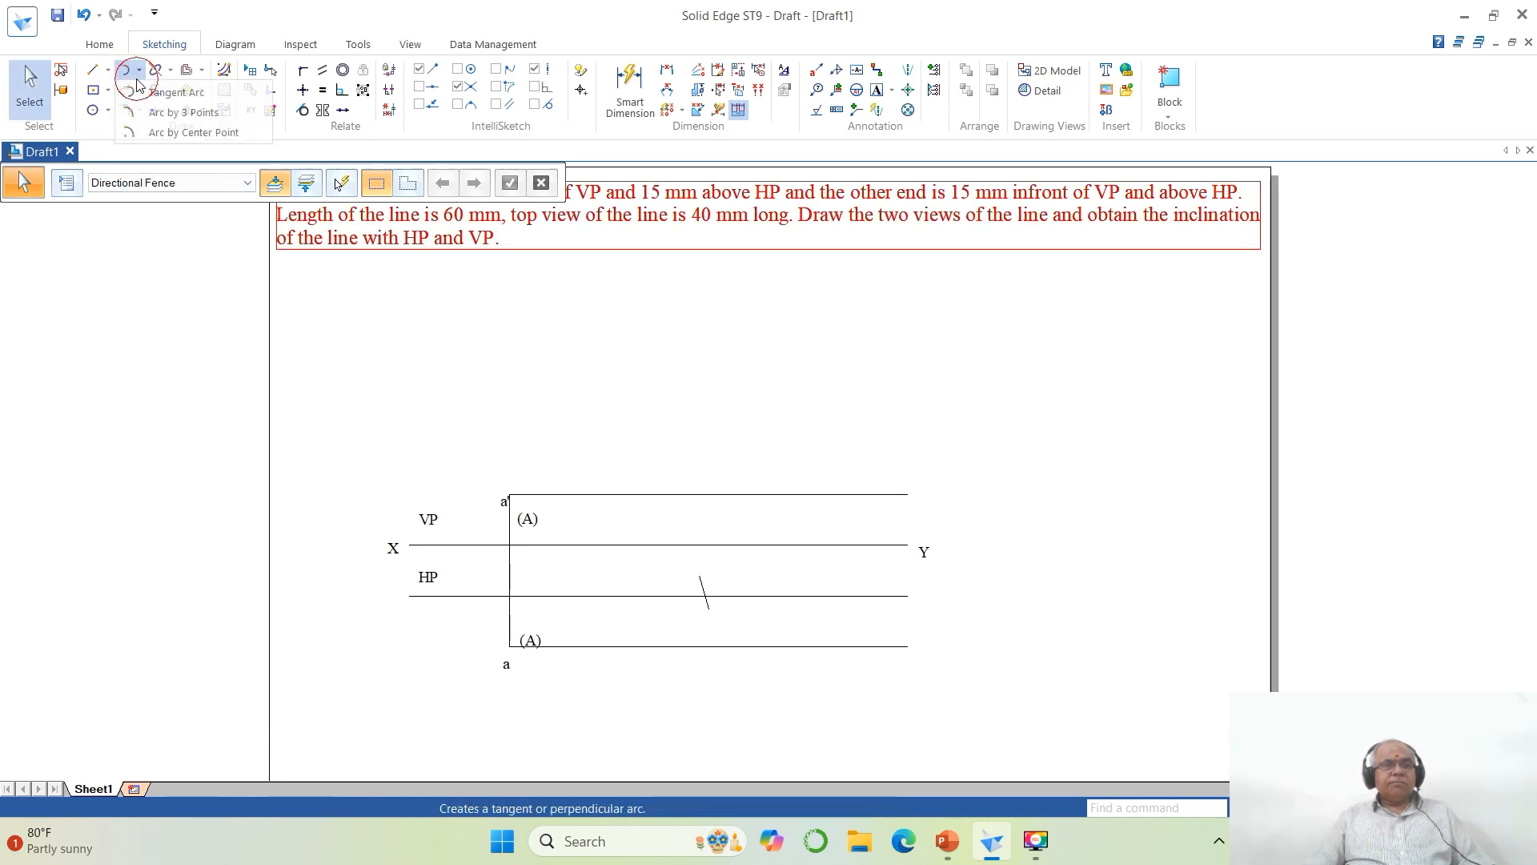
click(164, 127)
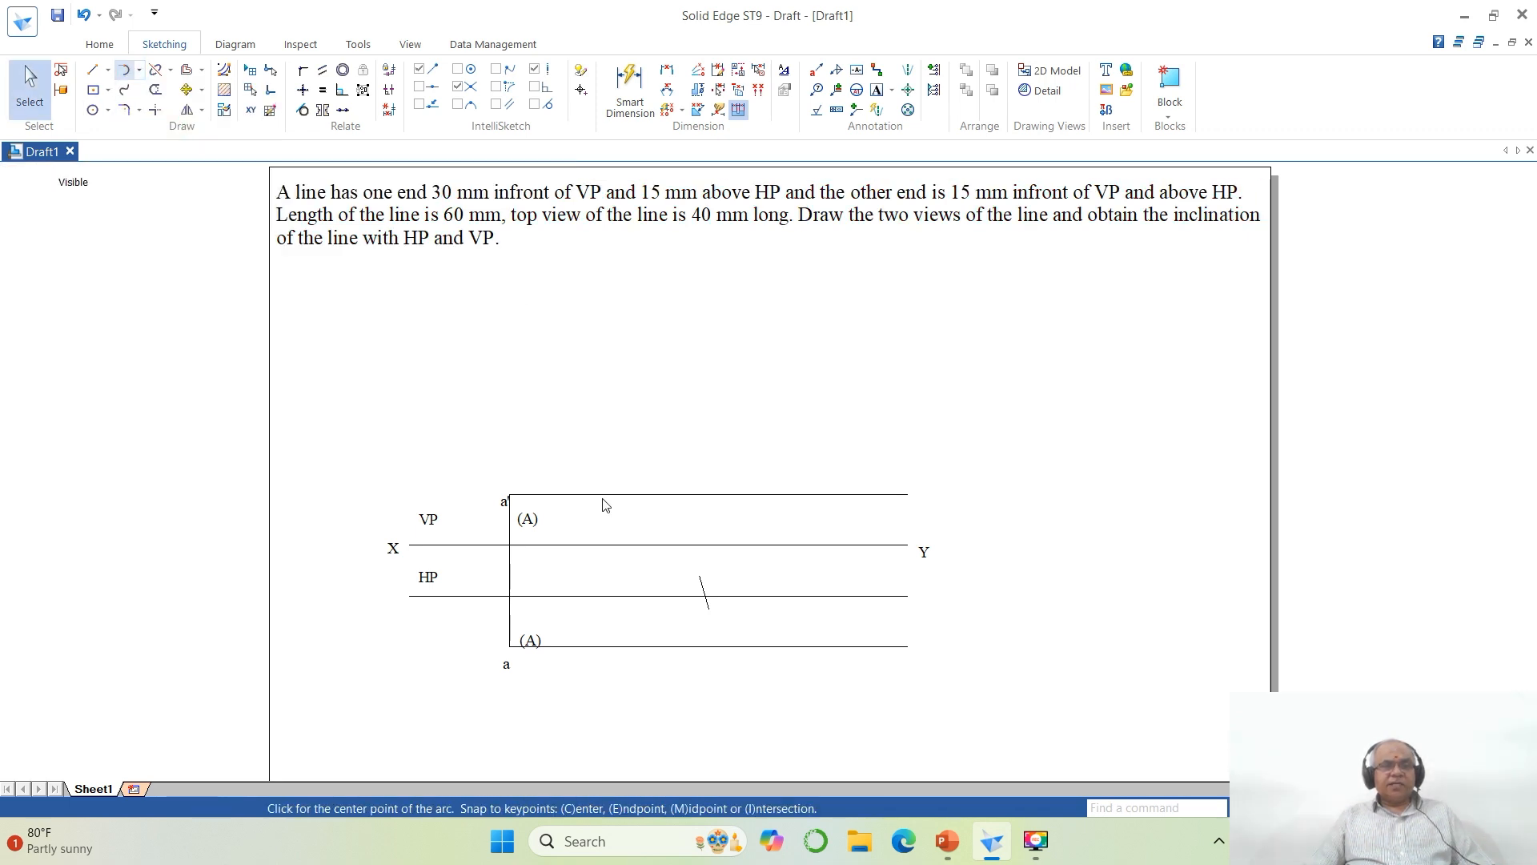
click(508, 647)
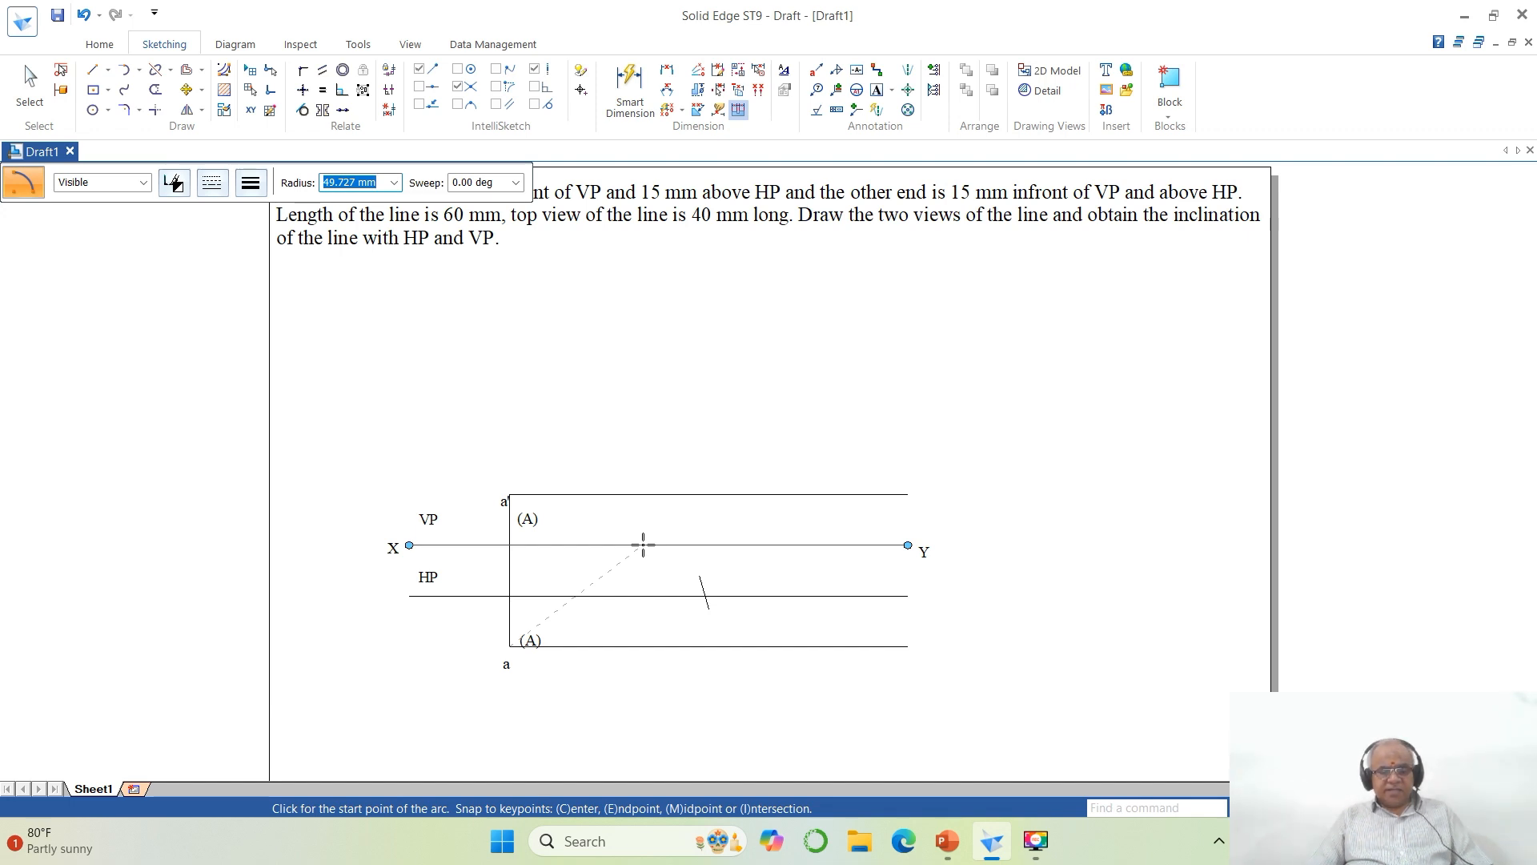
text(40)
key(Tab)
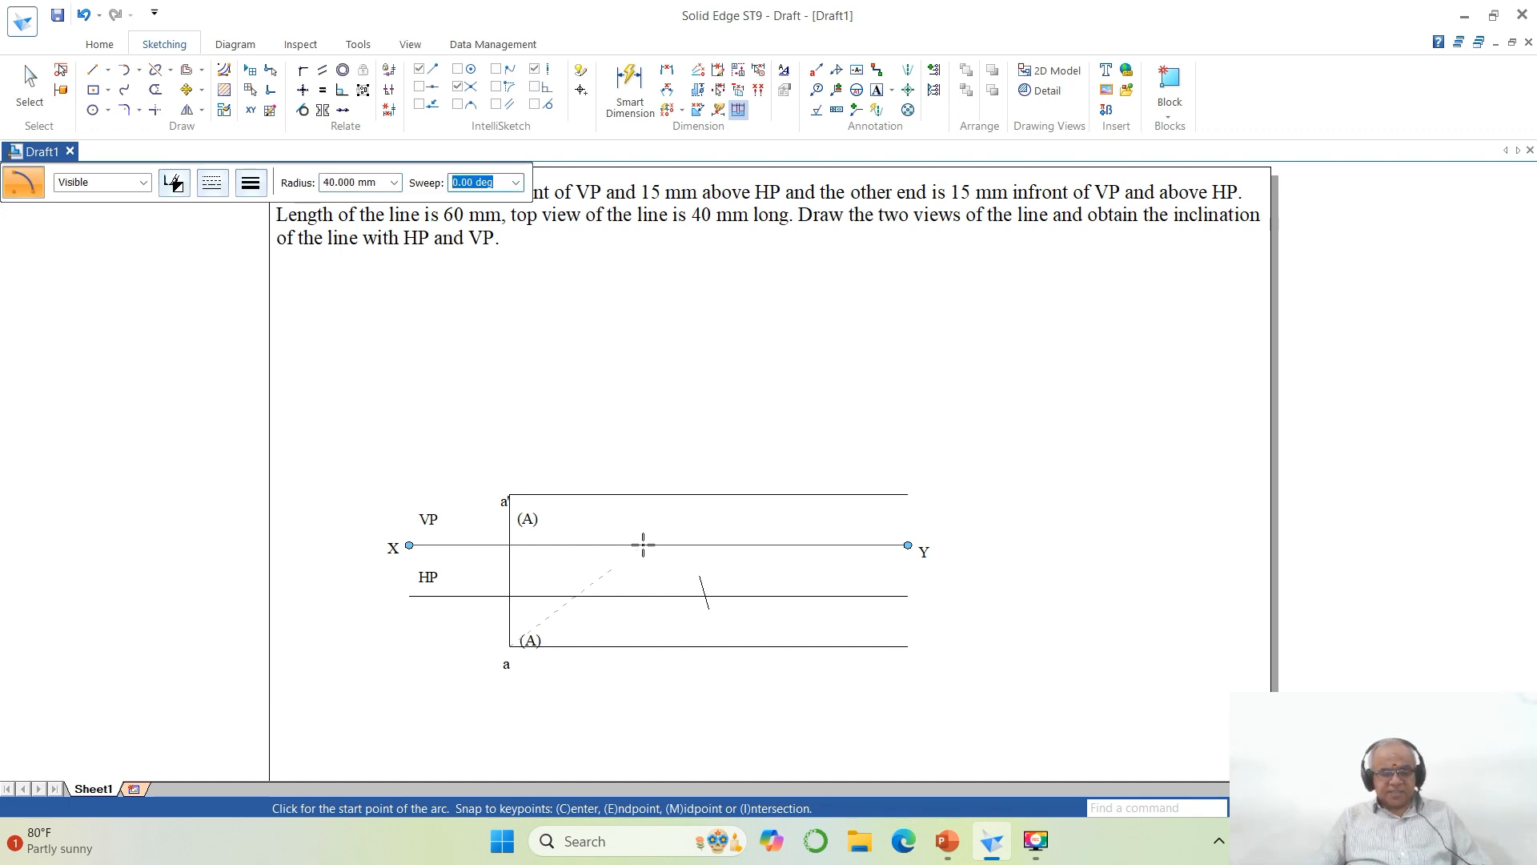
text(10)
key(Tab)
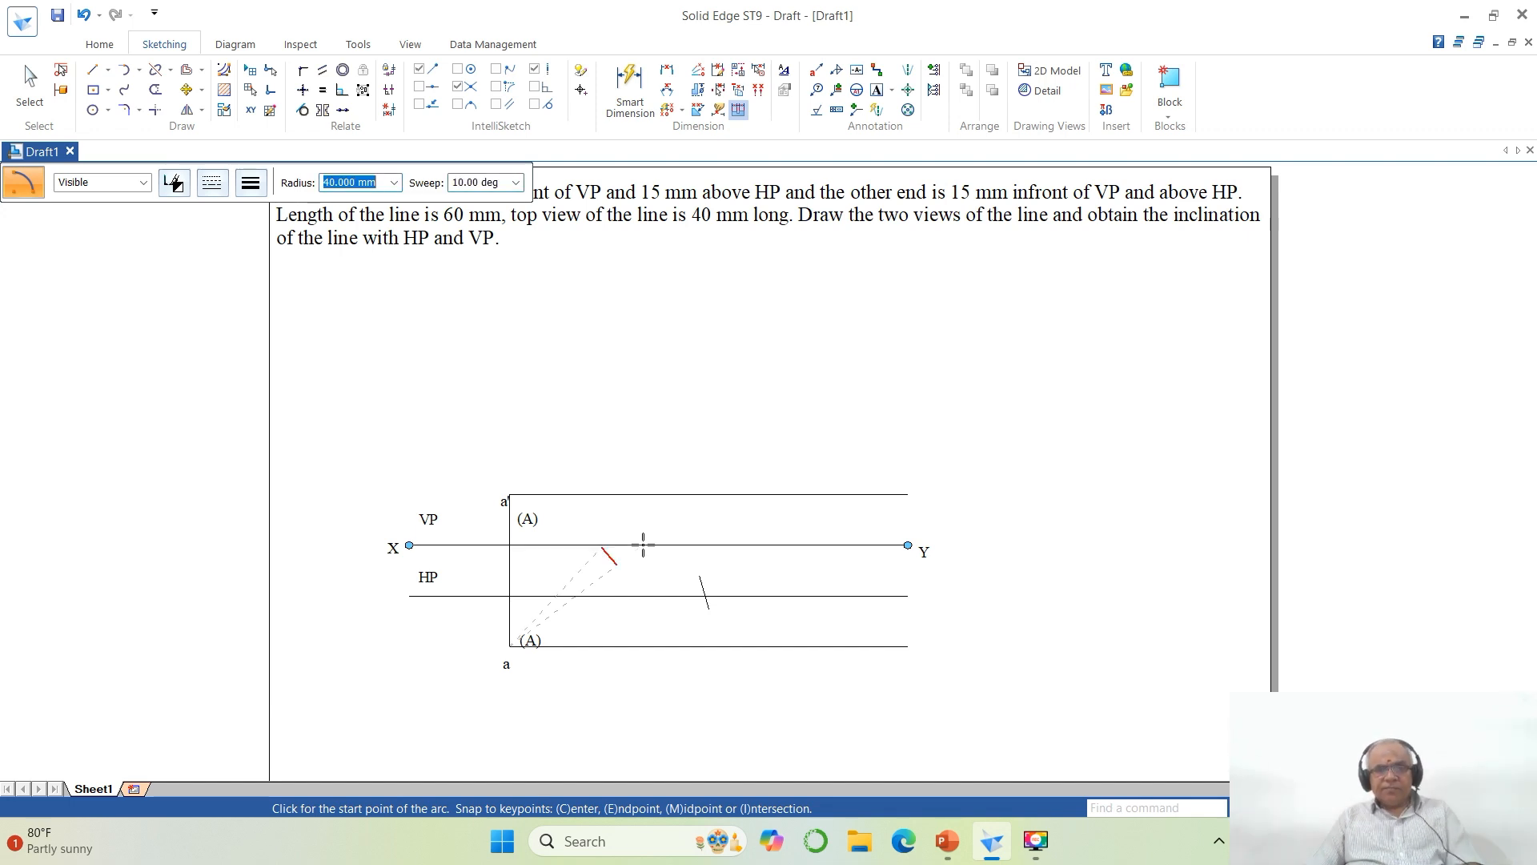
click(668, 597)
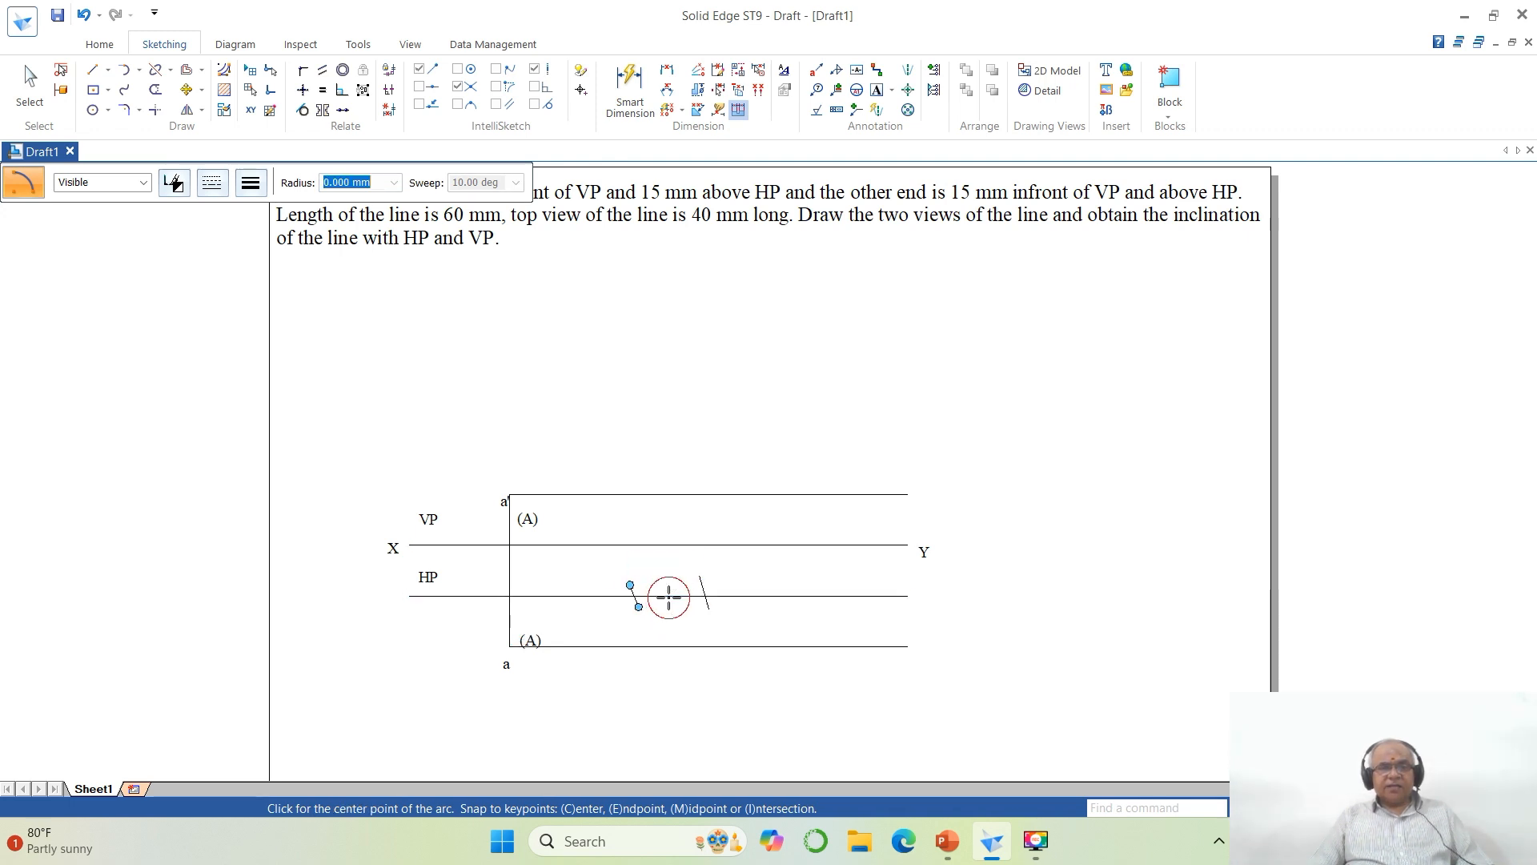
Step: Draw lines to corner a from the points where the 60 mm and 40 mm arcs cross the offset line
click(1289, 808)
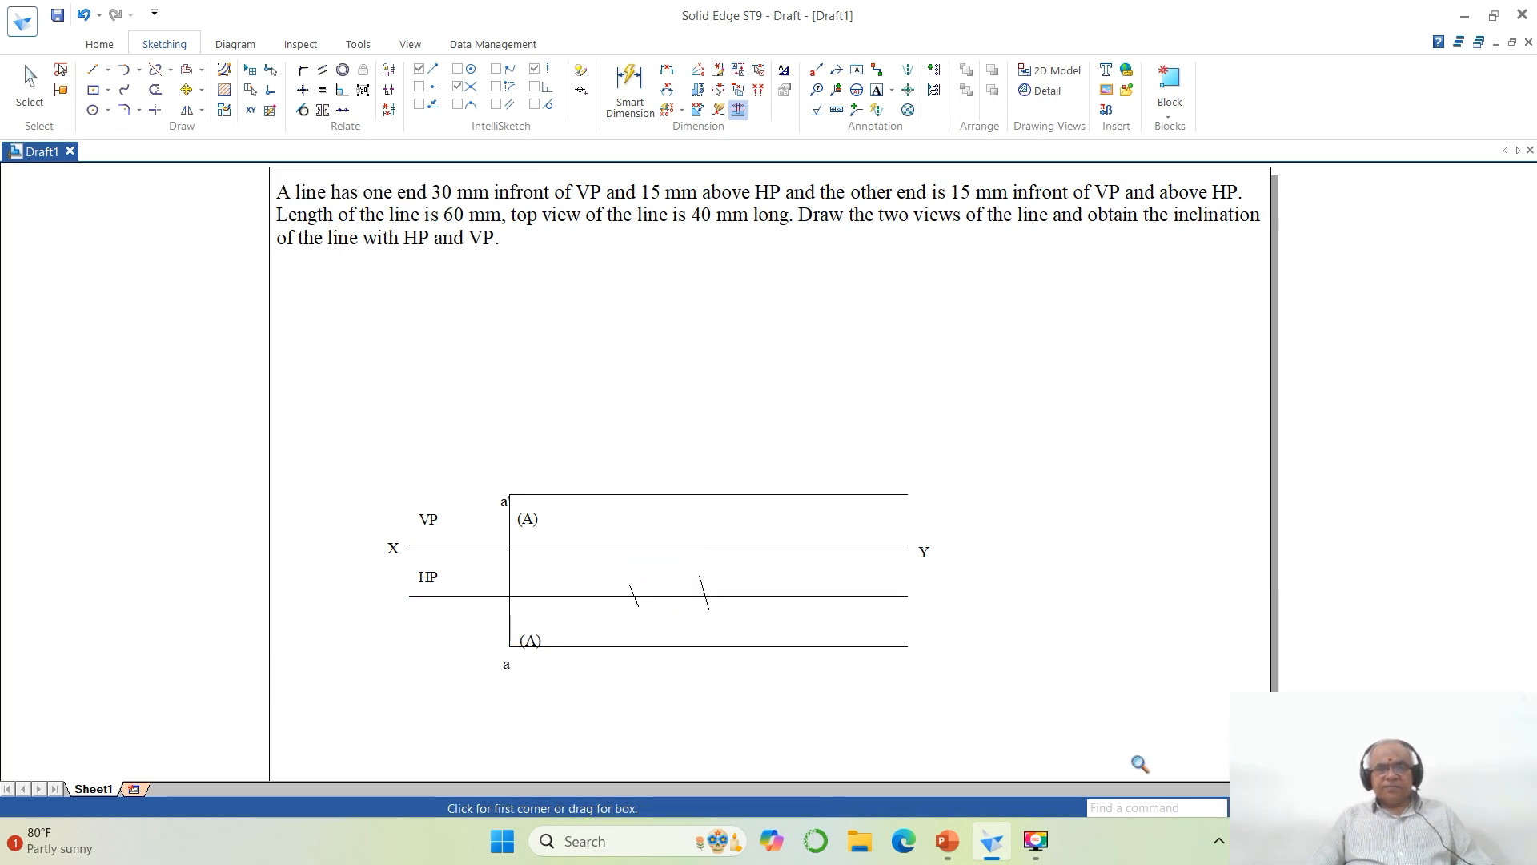
click(337, 355)
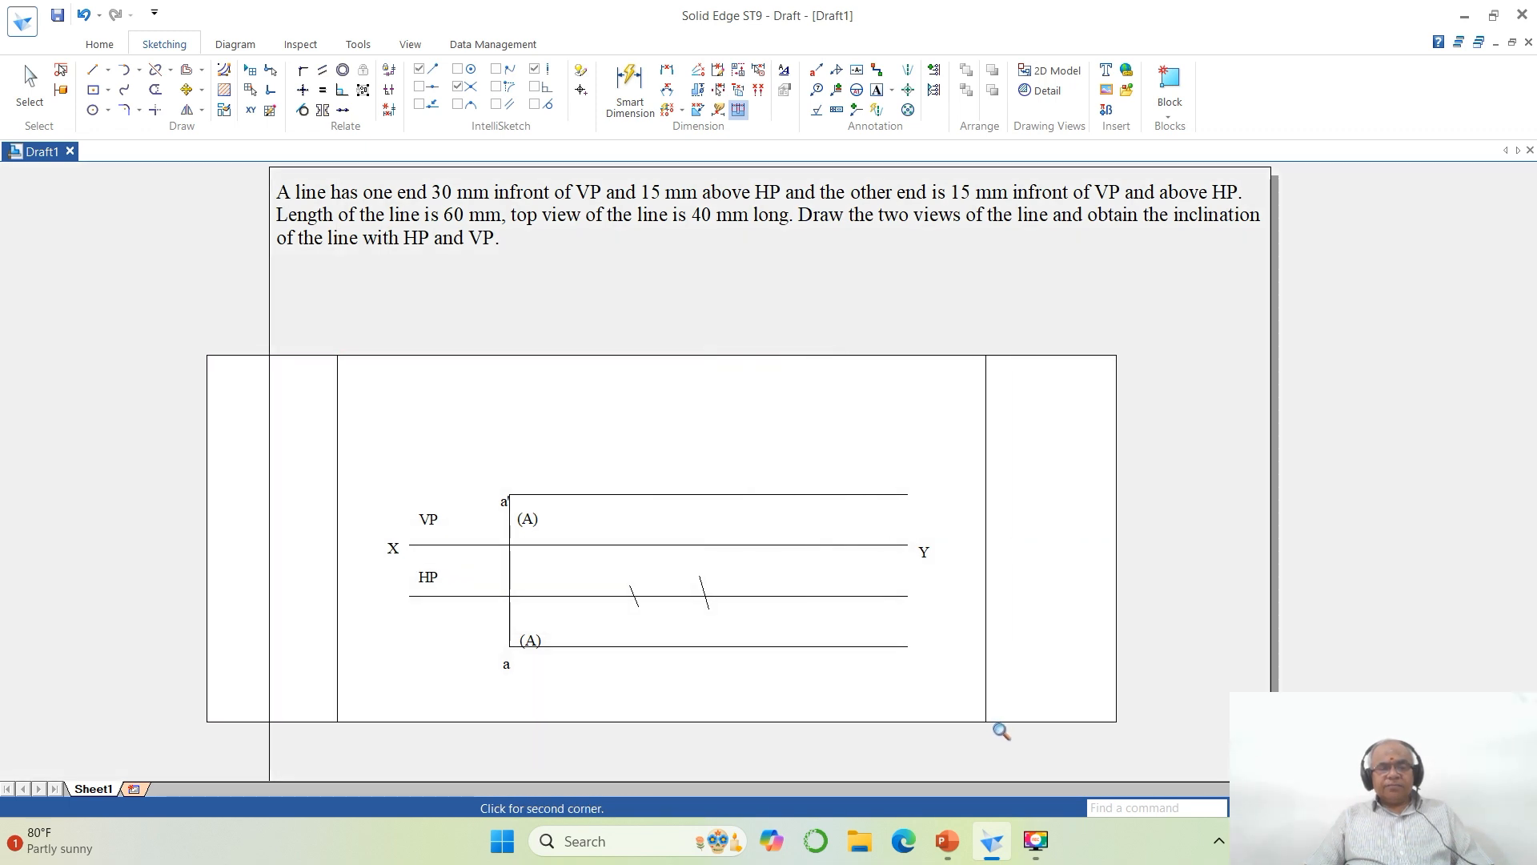
click(1001, 729)
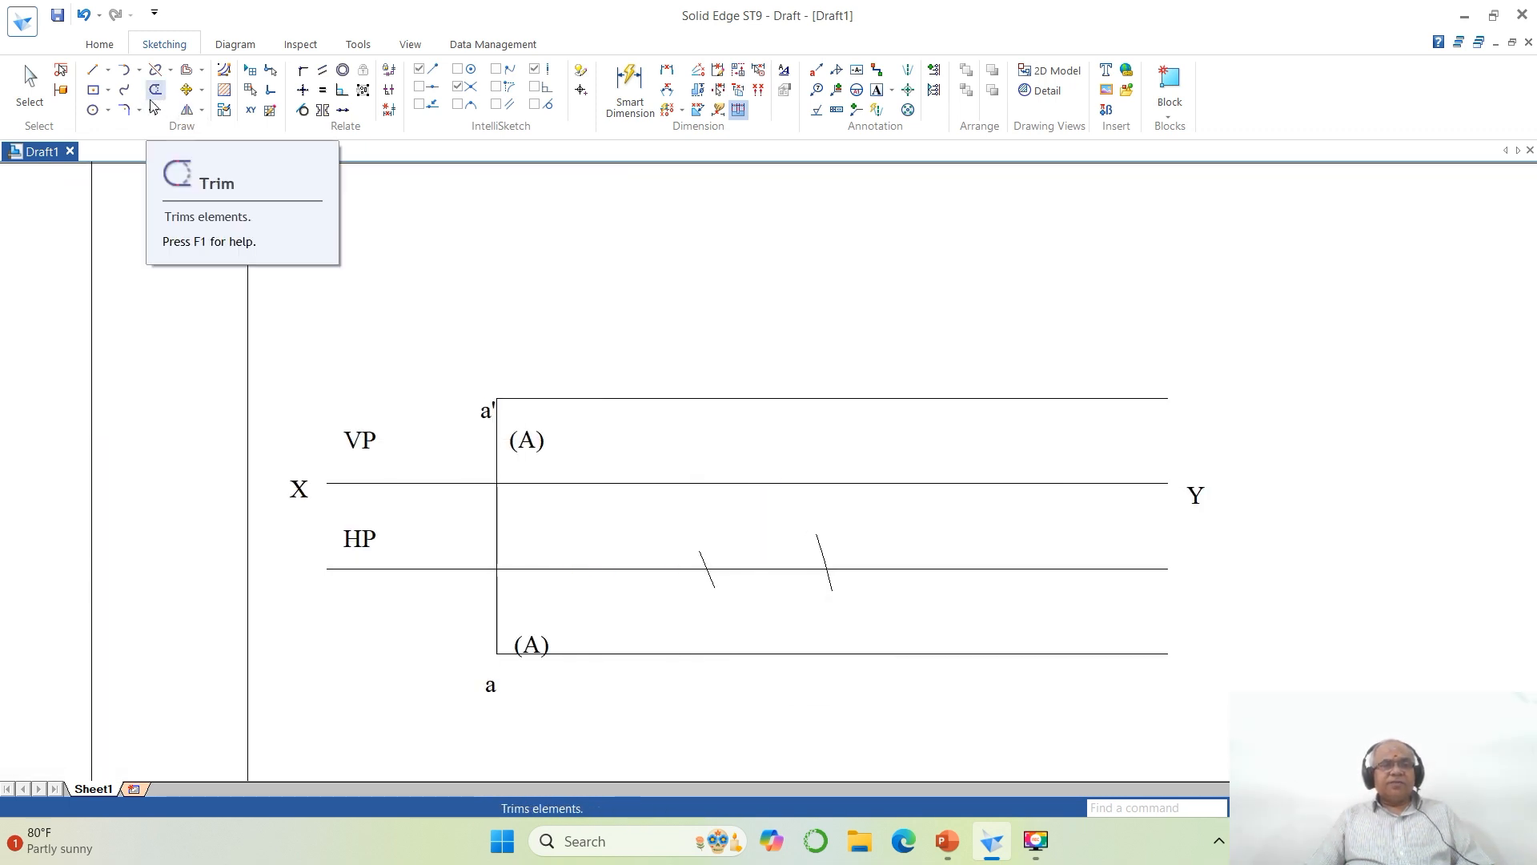
click(93, 69)
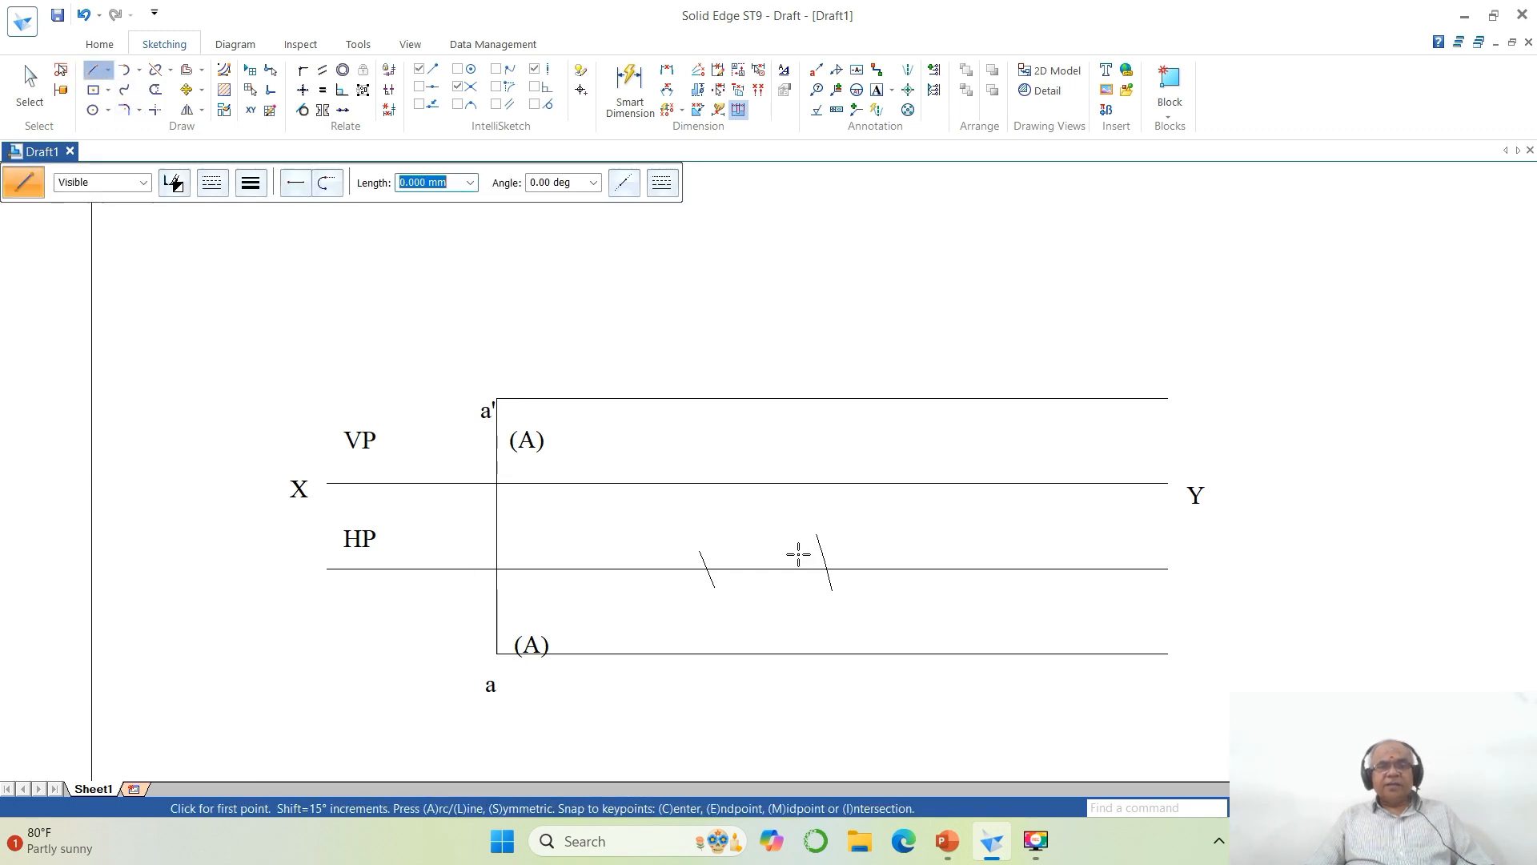
click(827, 569)
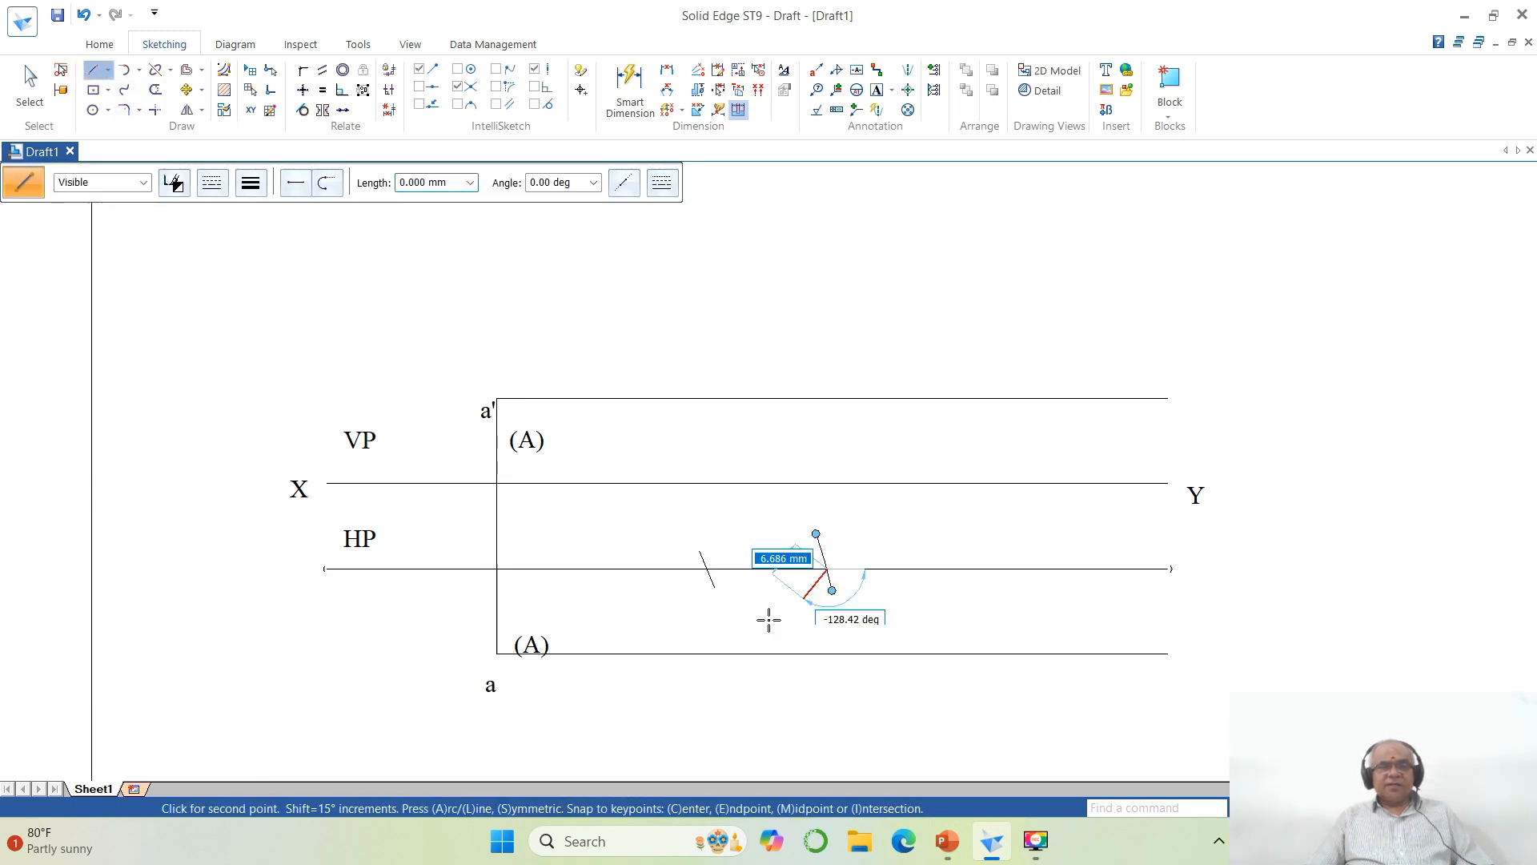
click(496, 654)
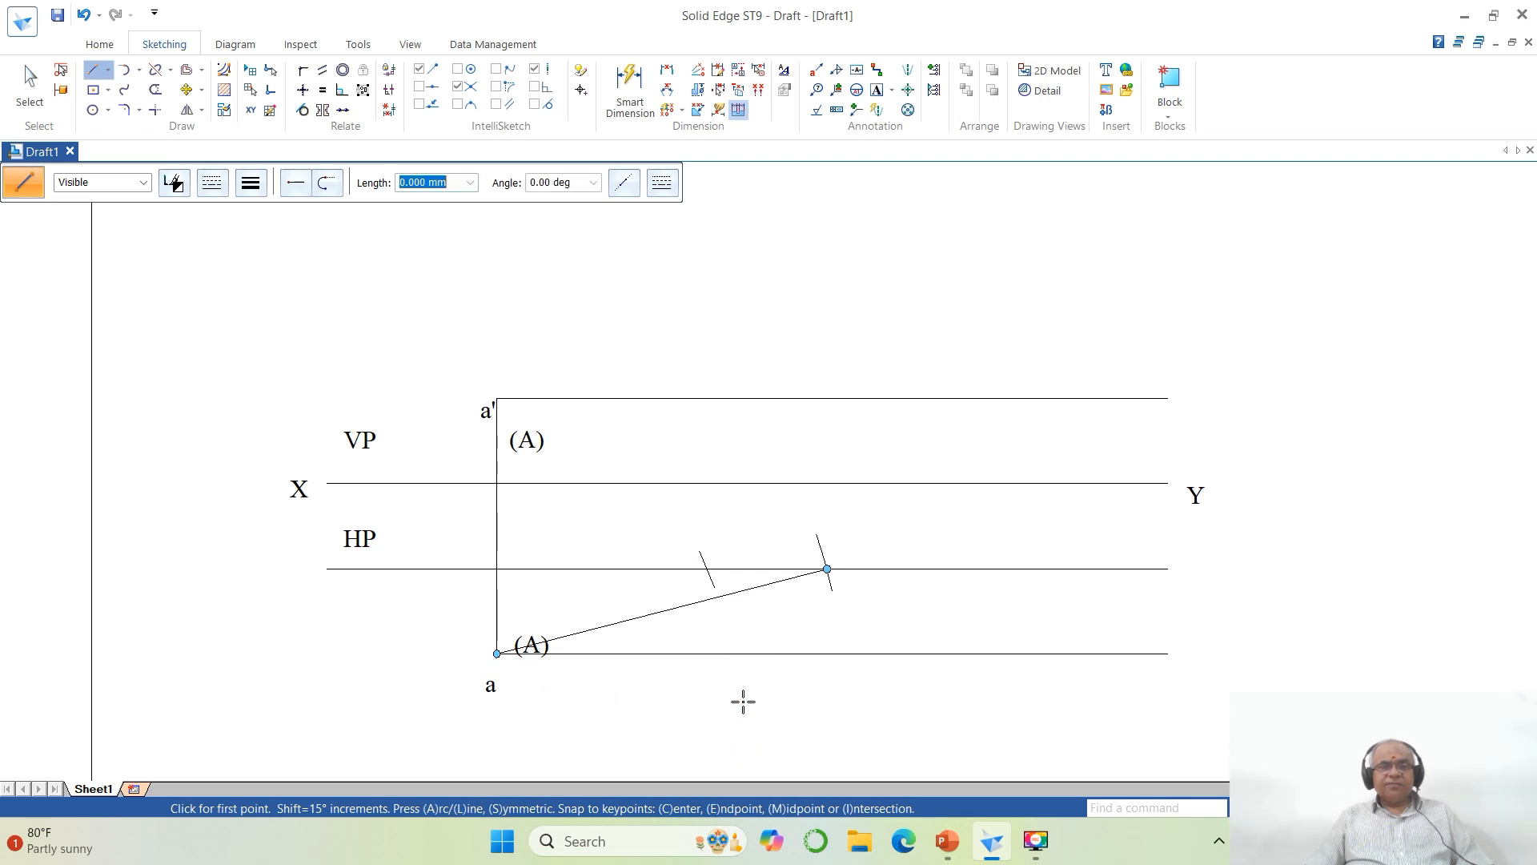
click(708, 570)
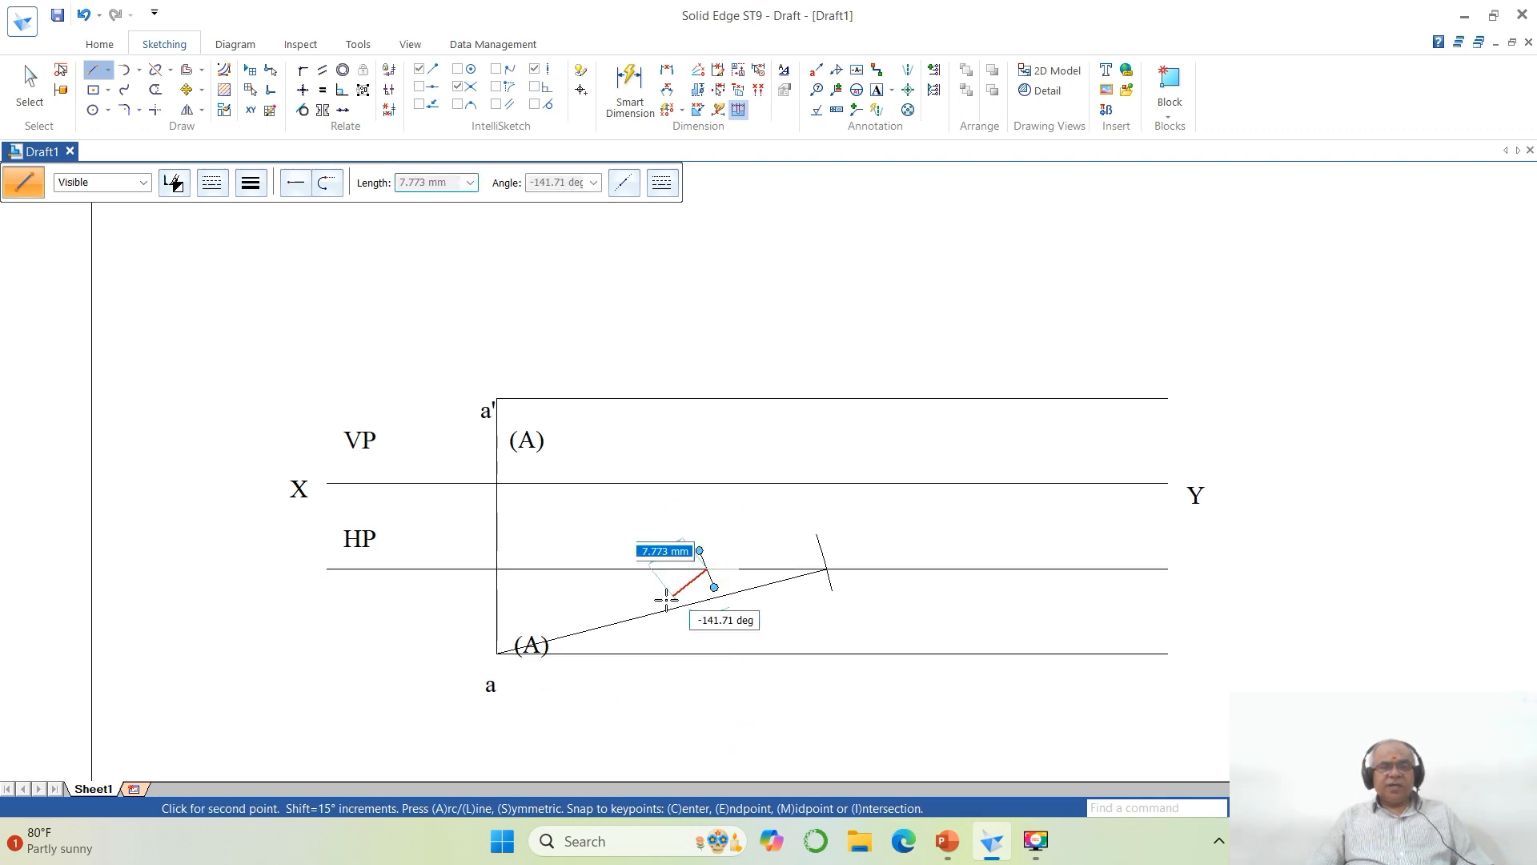
click(497, 653)
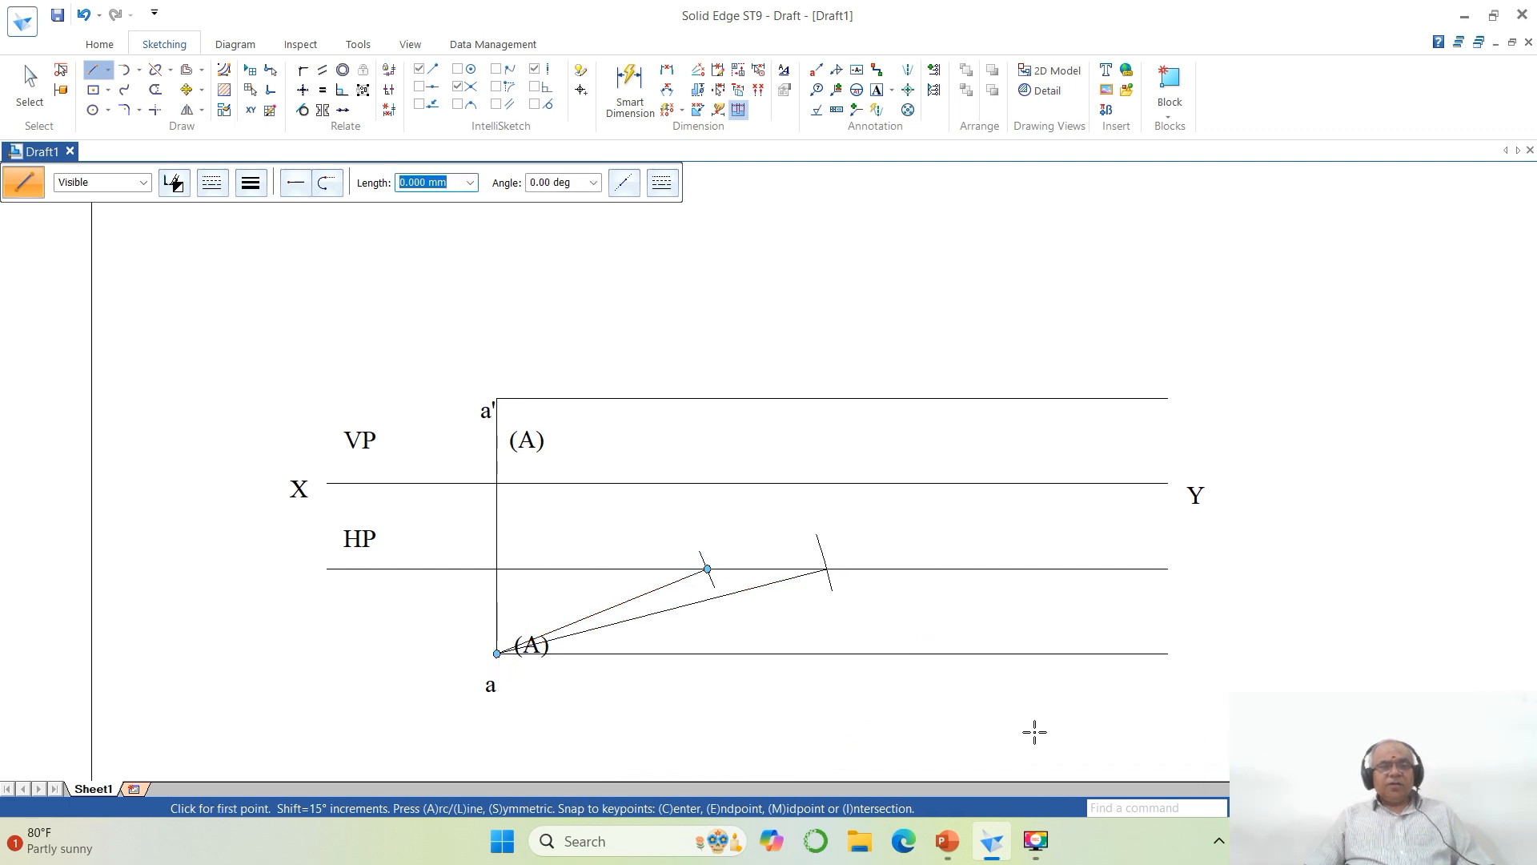
Step: Move label a closer beneath the projector's lower corner and move the lower (A) label beside it, on the X side
click(186, 90)
click(486, 692)
click(545, 704)
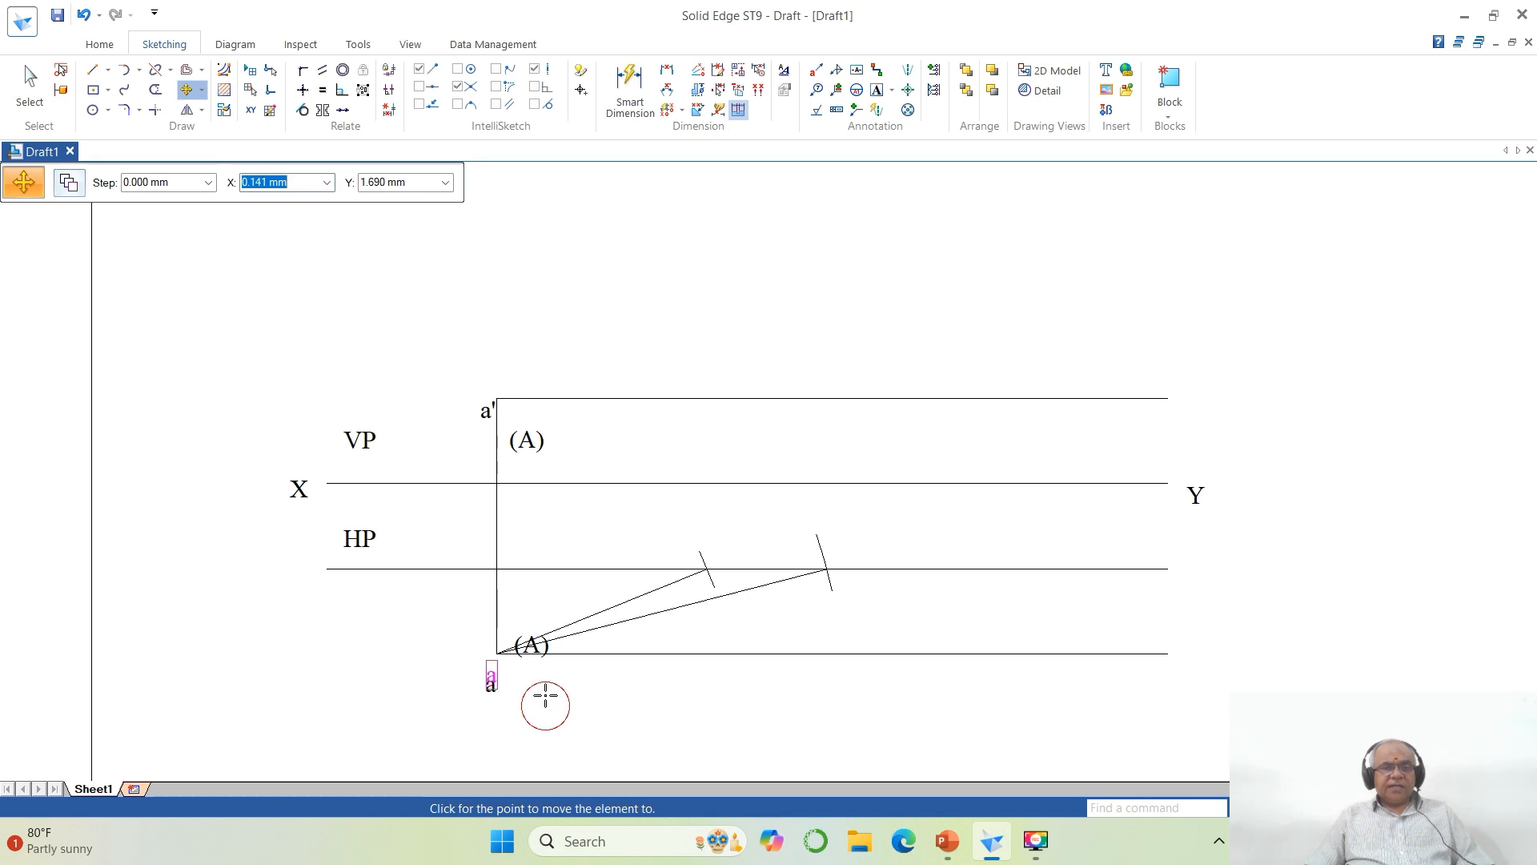
click(543, 687)
click(539, 653)
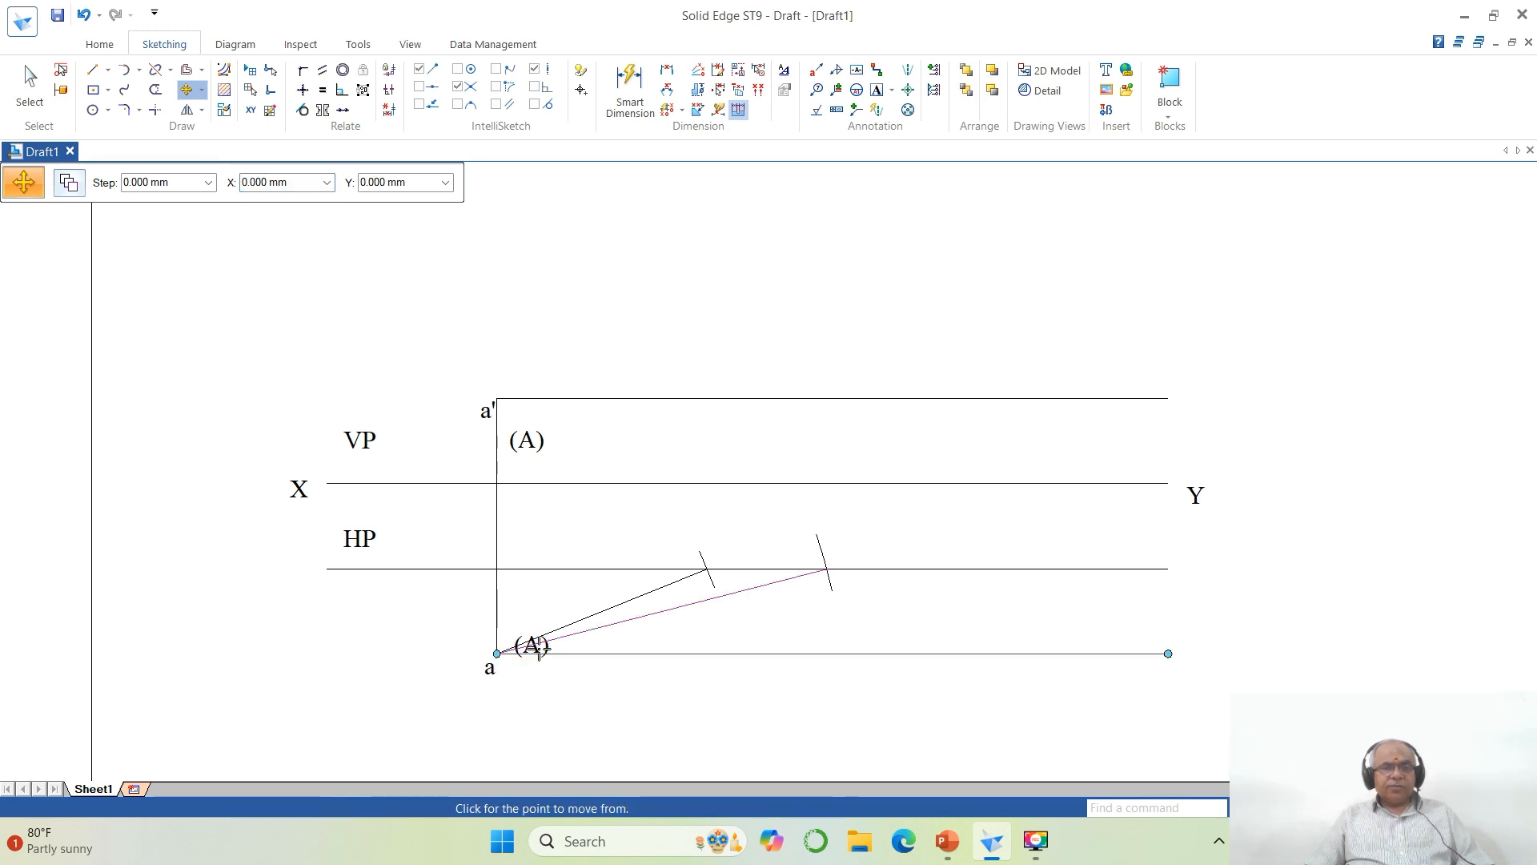
right_click(550, 608)
click(543, 634)
click(578, 651)
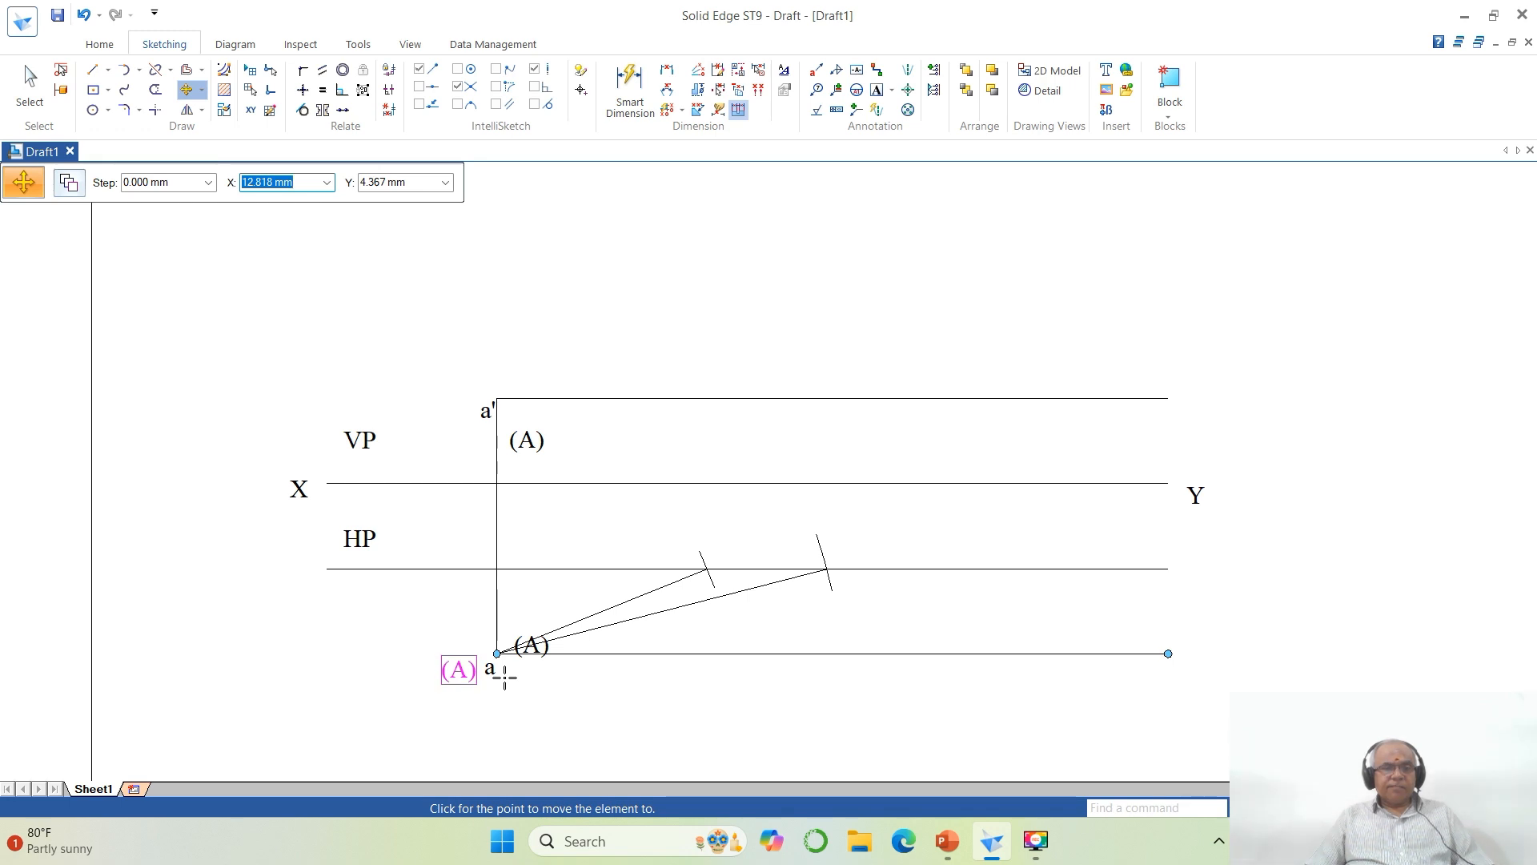
click(504, 677)
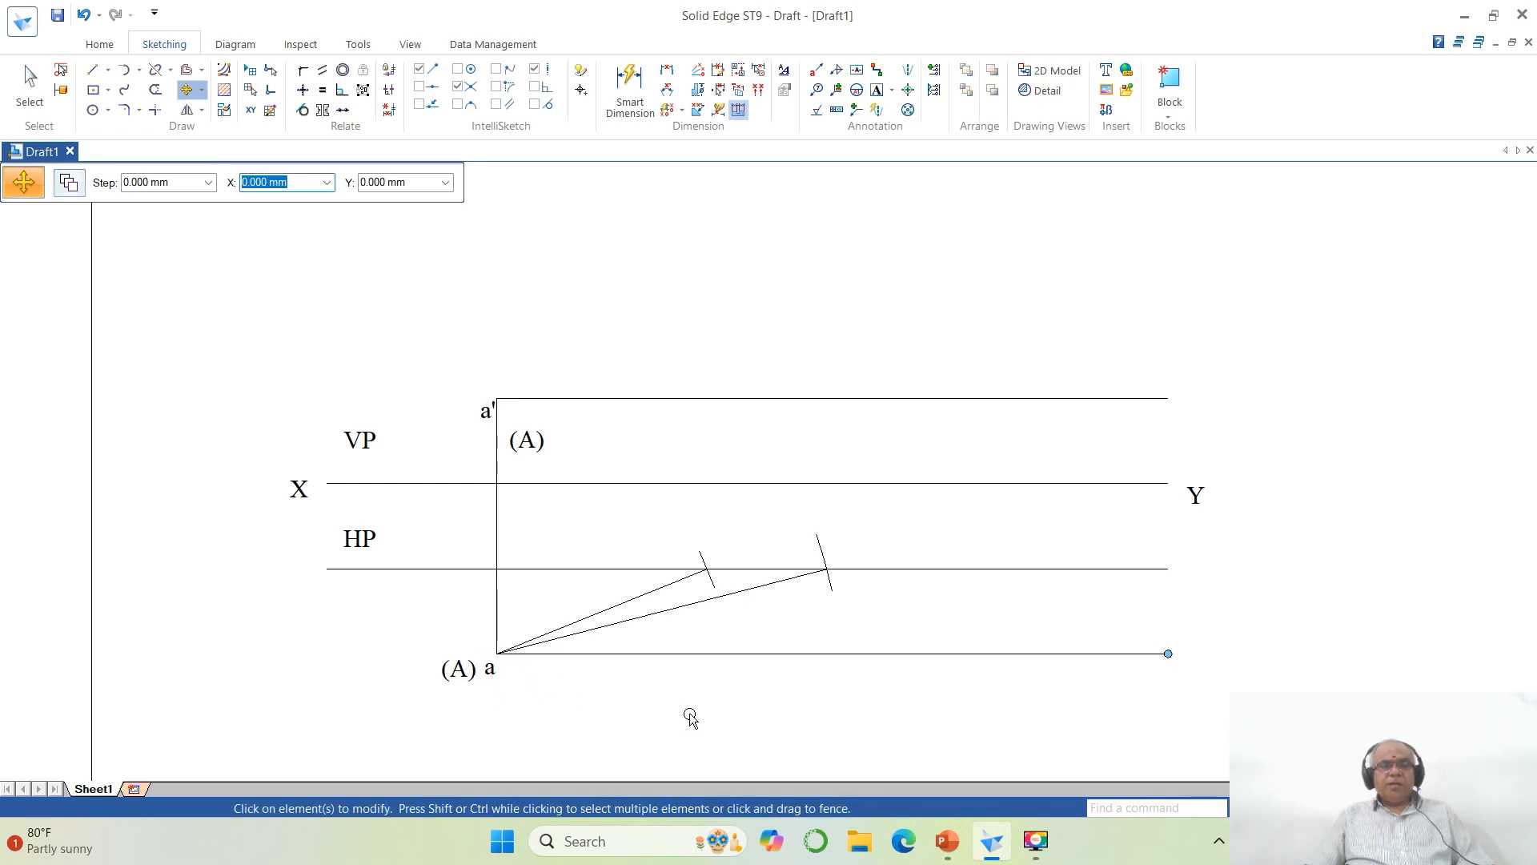
Step: Label the crossing of the 40 mm arc as b and the crossing of the 60 mm arc as b1
click(876, 90)
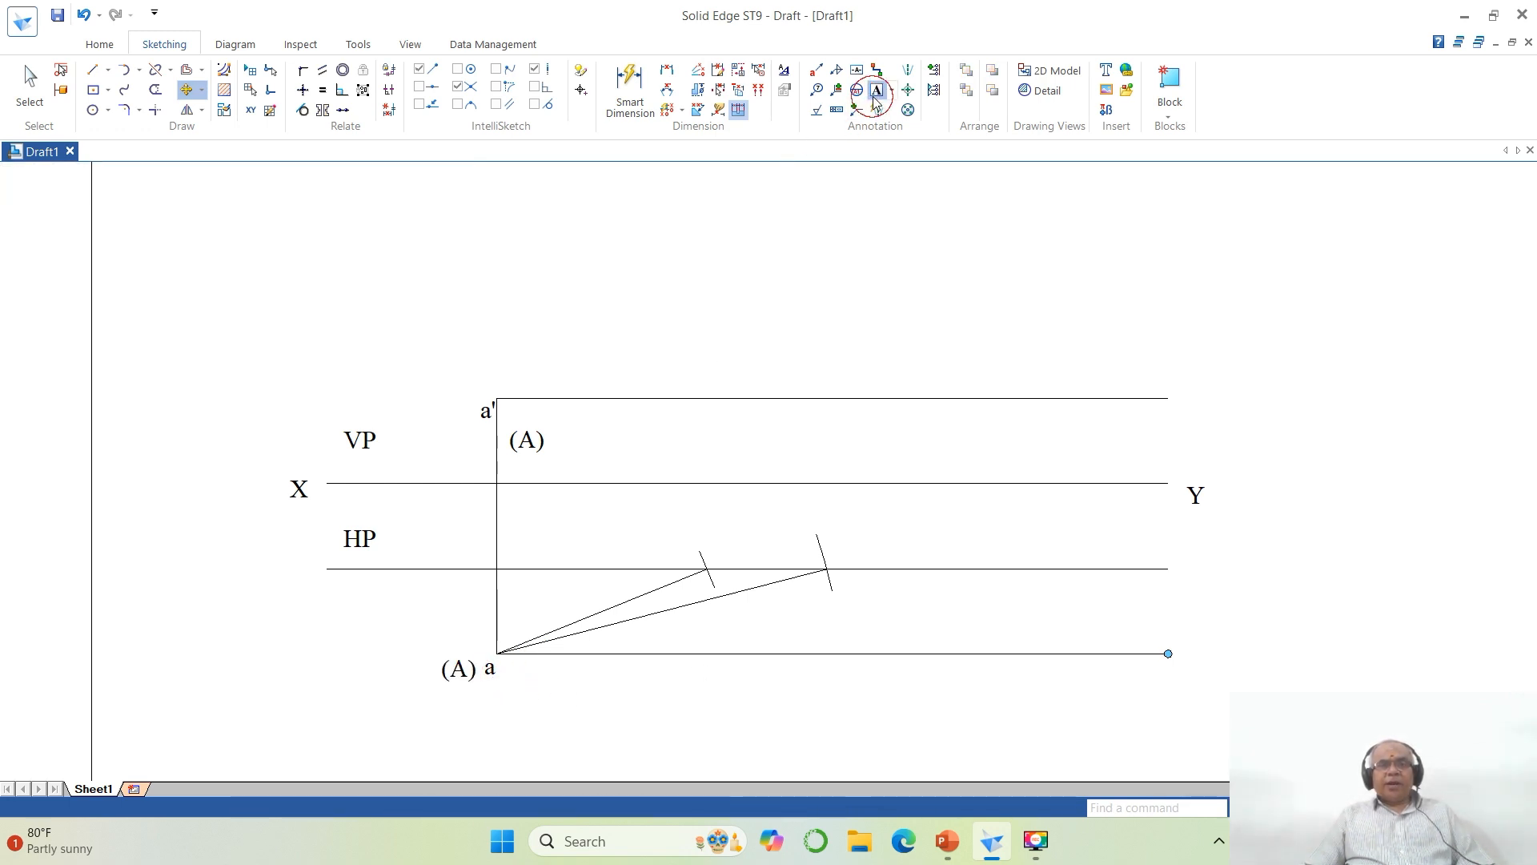
click(713, 553)
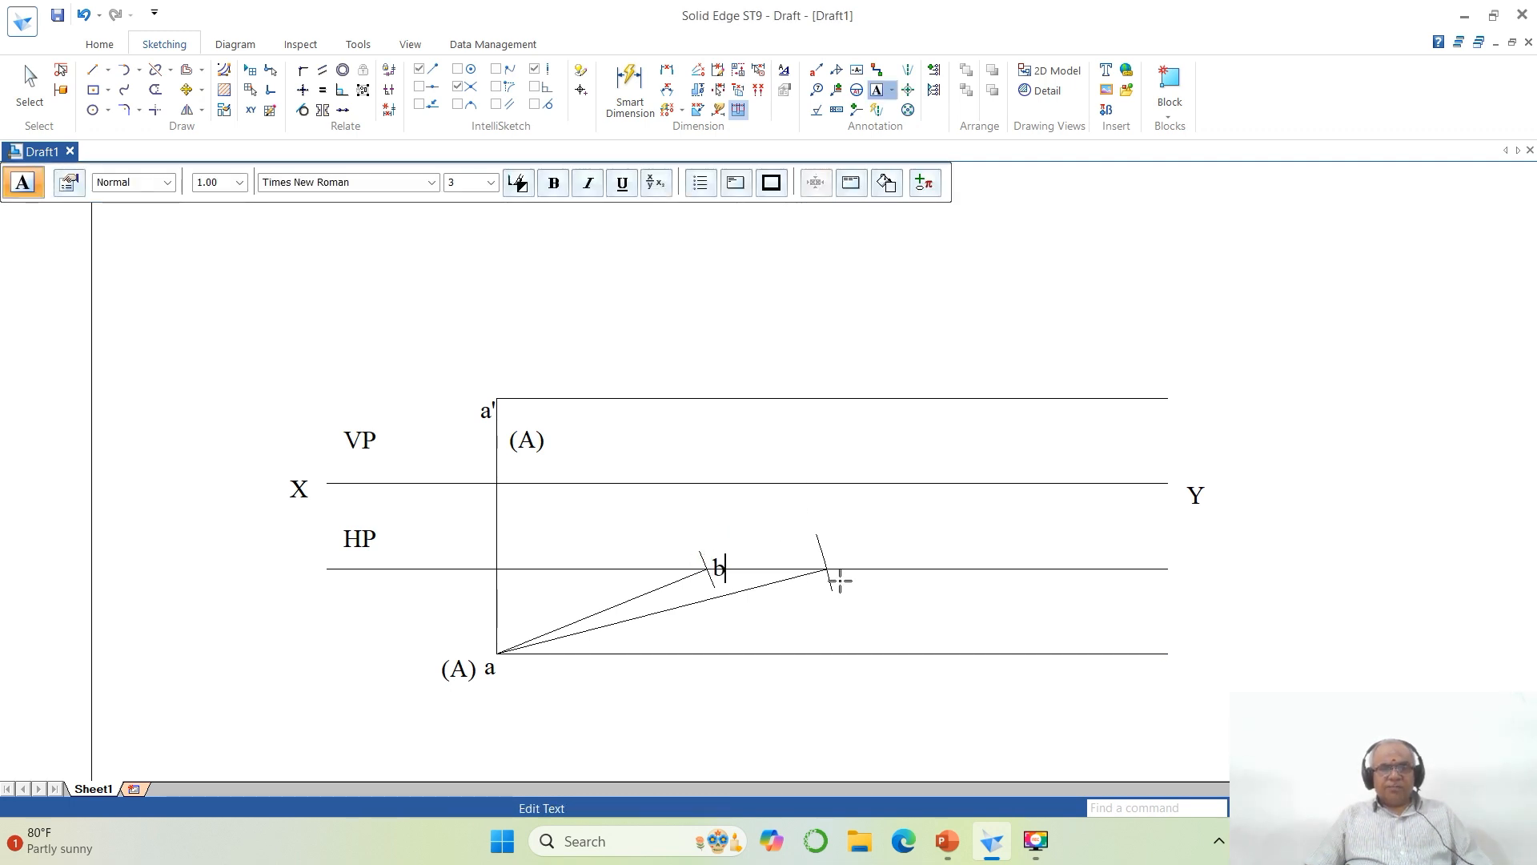
click(831, 555)
text(b)
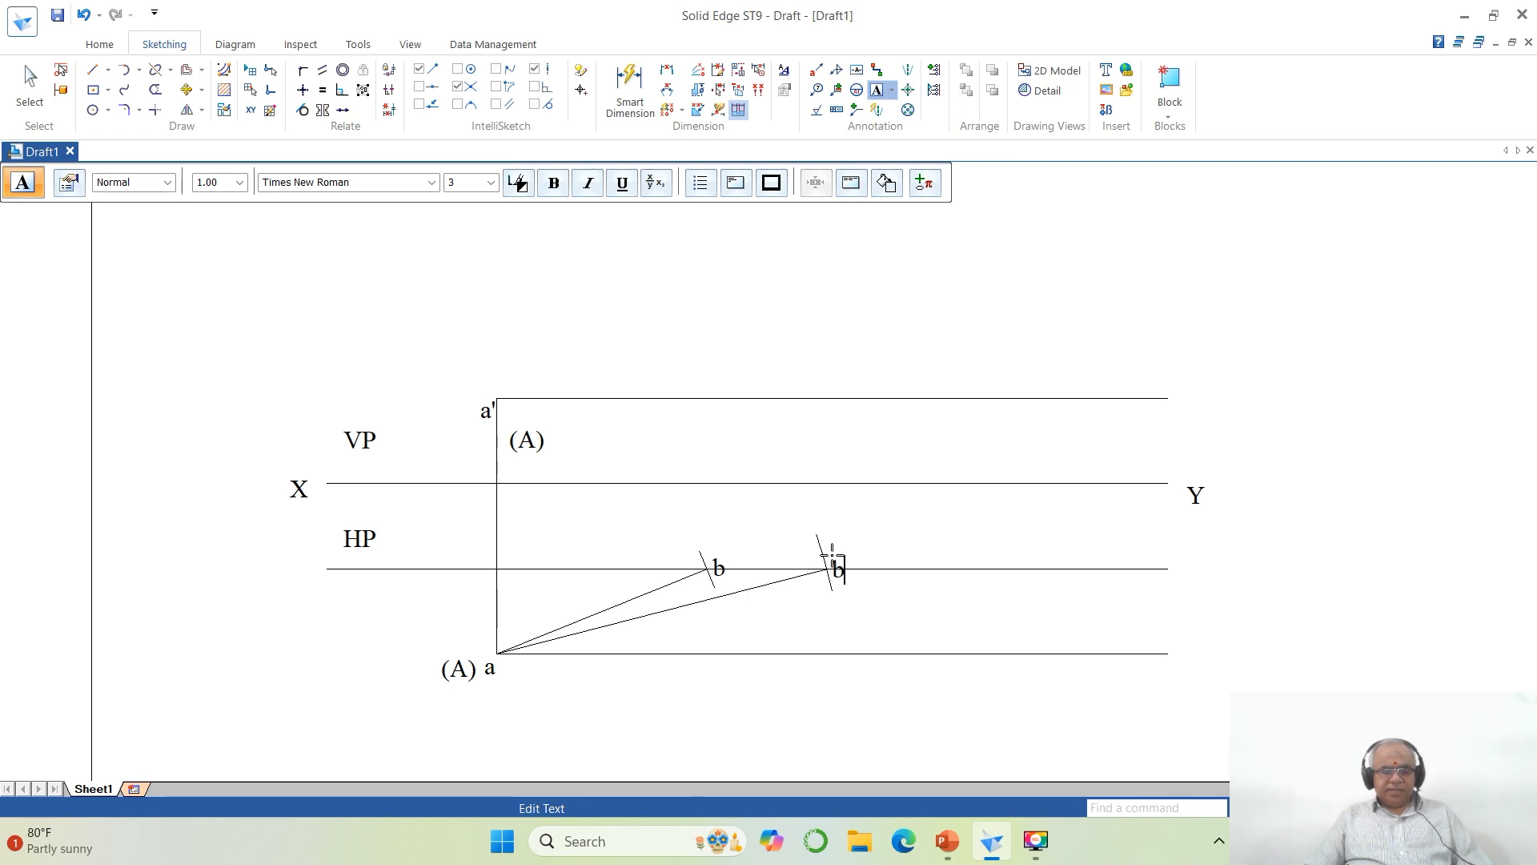
text(1)
Step: Add the labels (B) and LOCUS OF B along the same line, on the Y side of b1
click(878, 563)
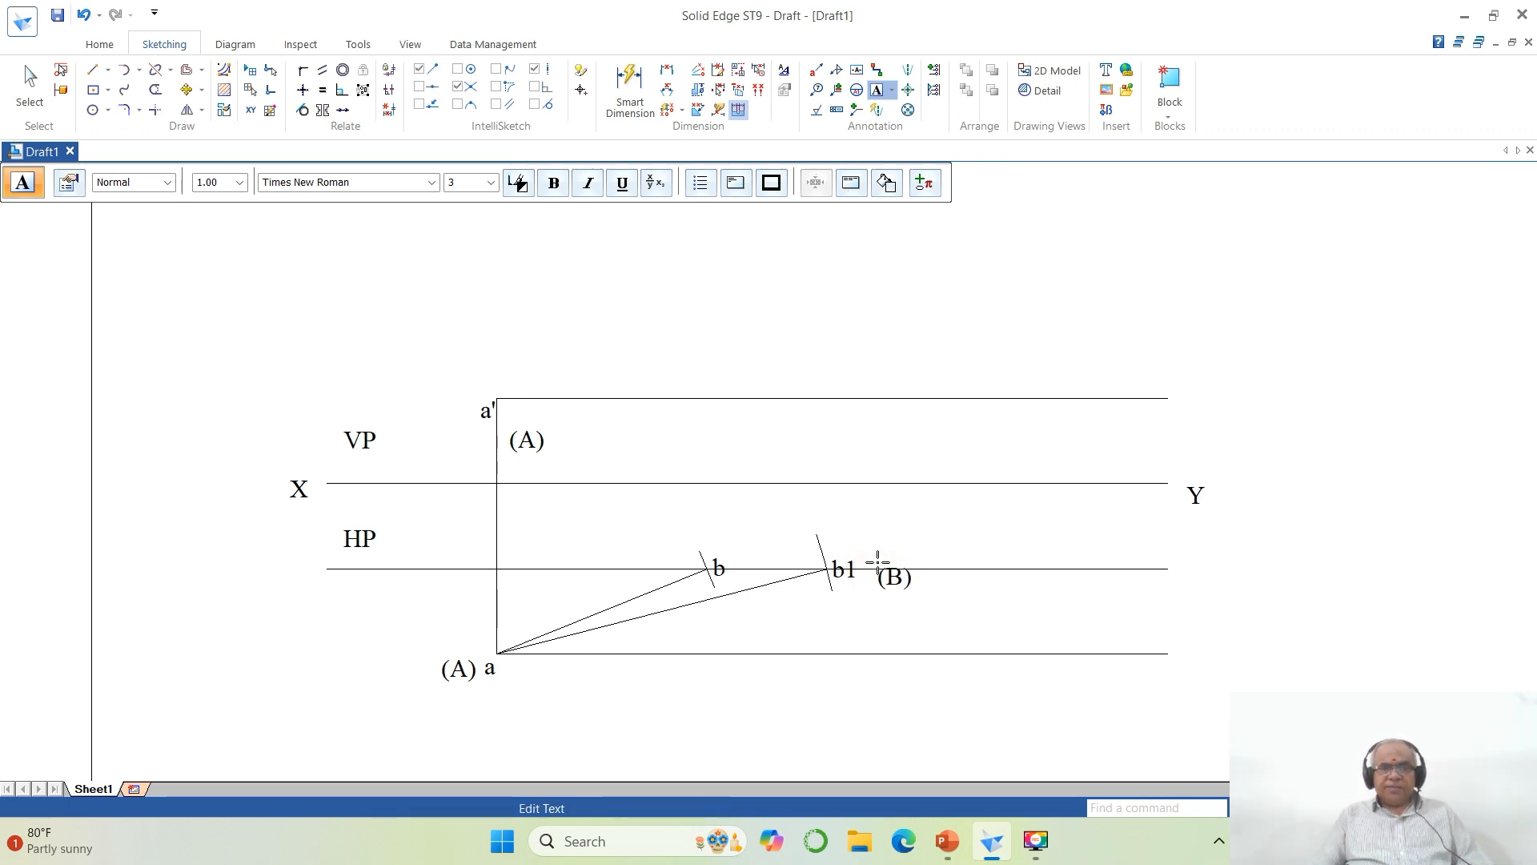
click(947, 553)
text(LOCUS OF B)
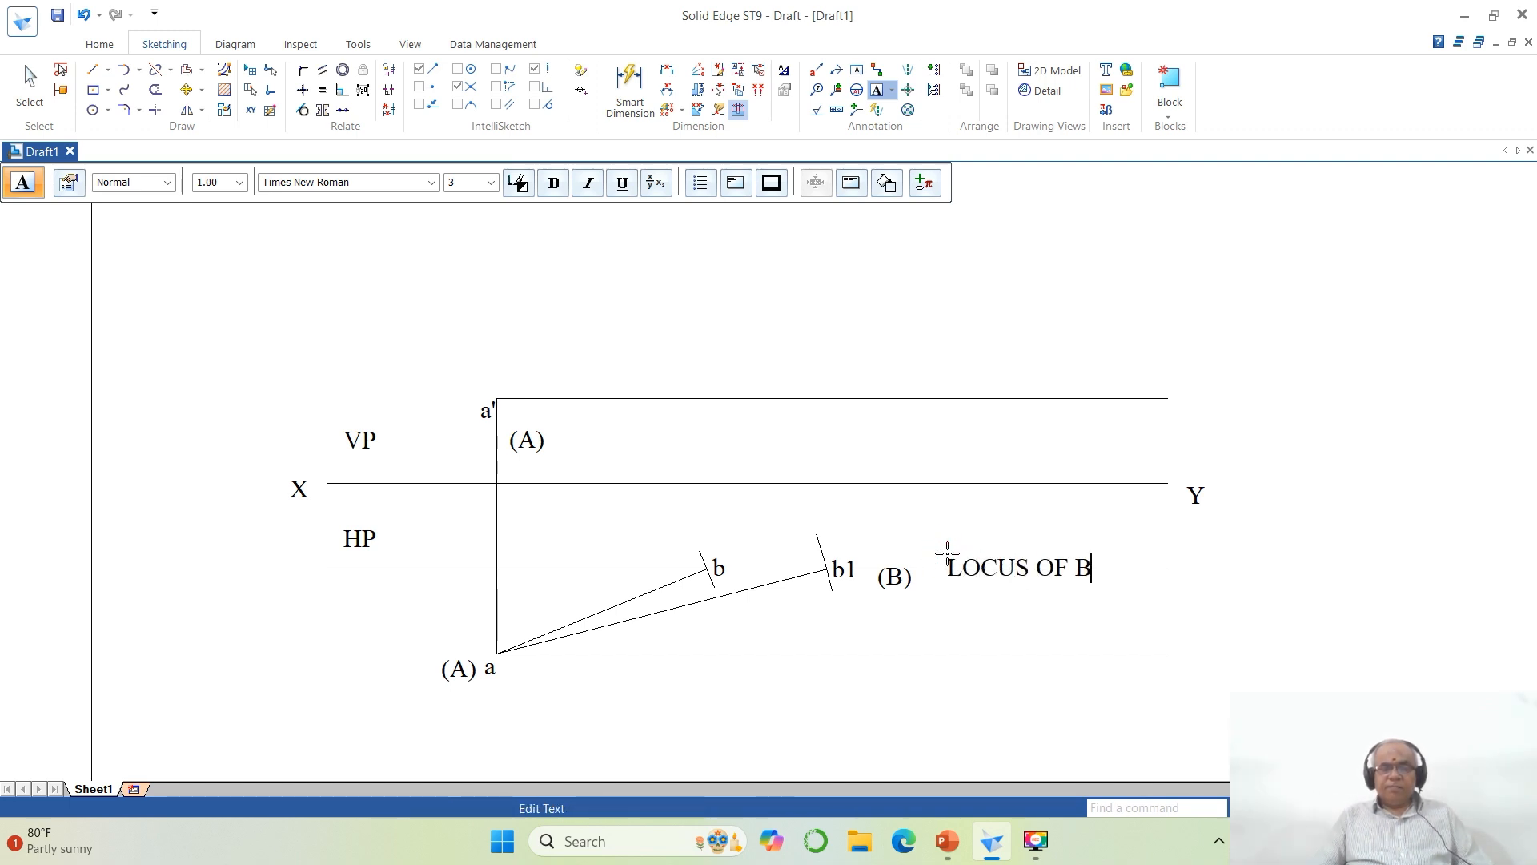
click(1073, 467)
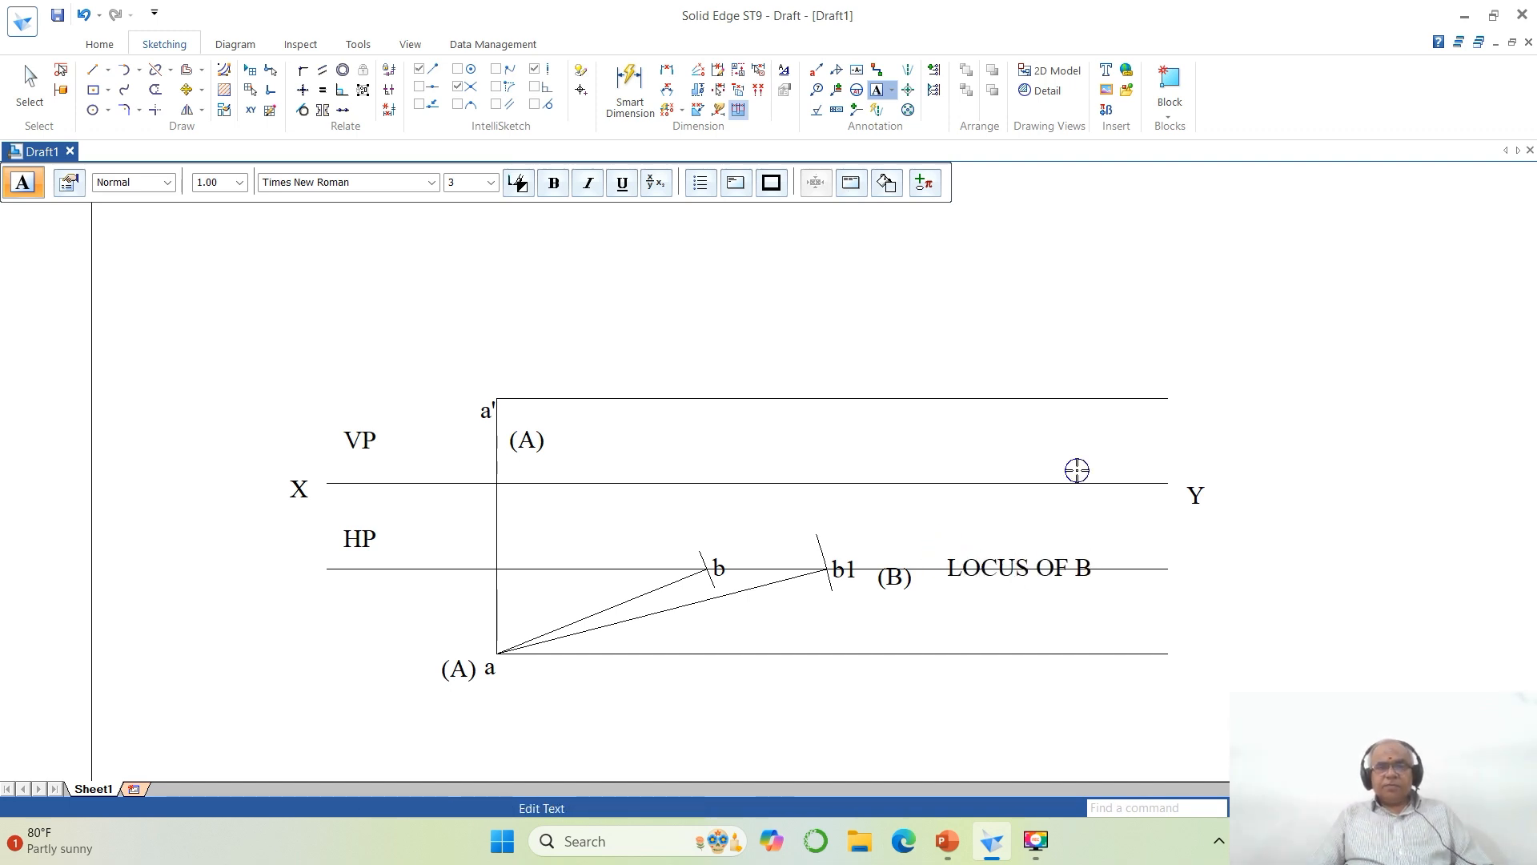
Step: Move labels b and b1 just above the locus line, close to their arc crossings
click(186, 89)
click(726, 582)
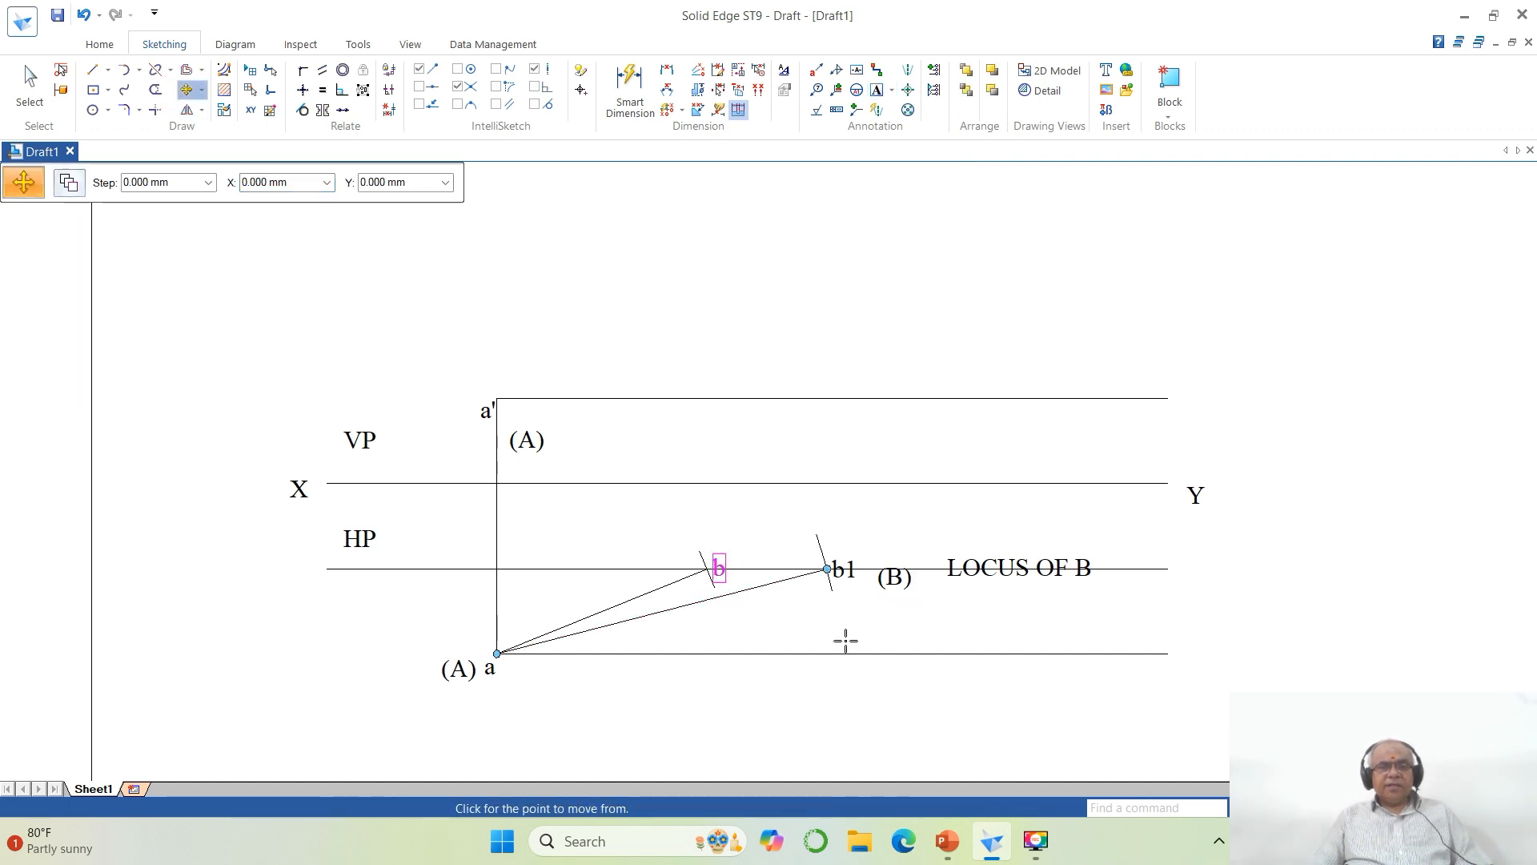
click(845, 638)
click(837, 623)
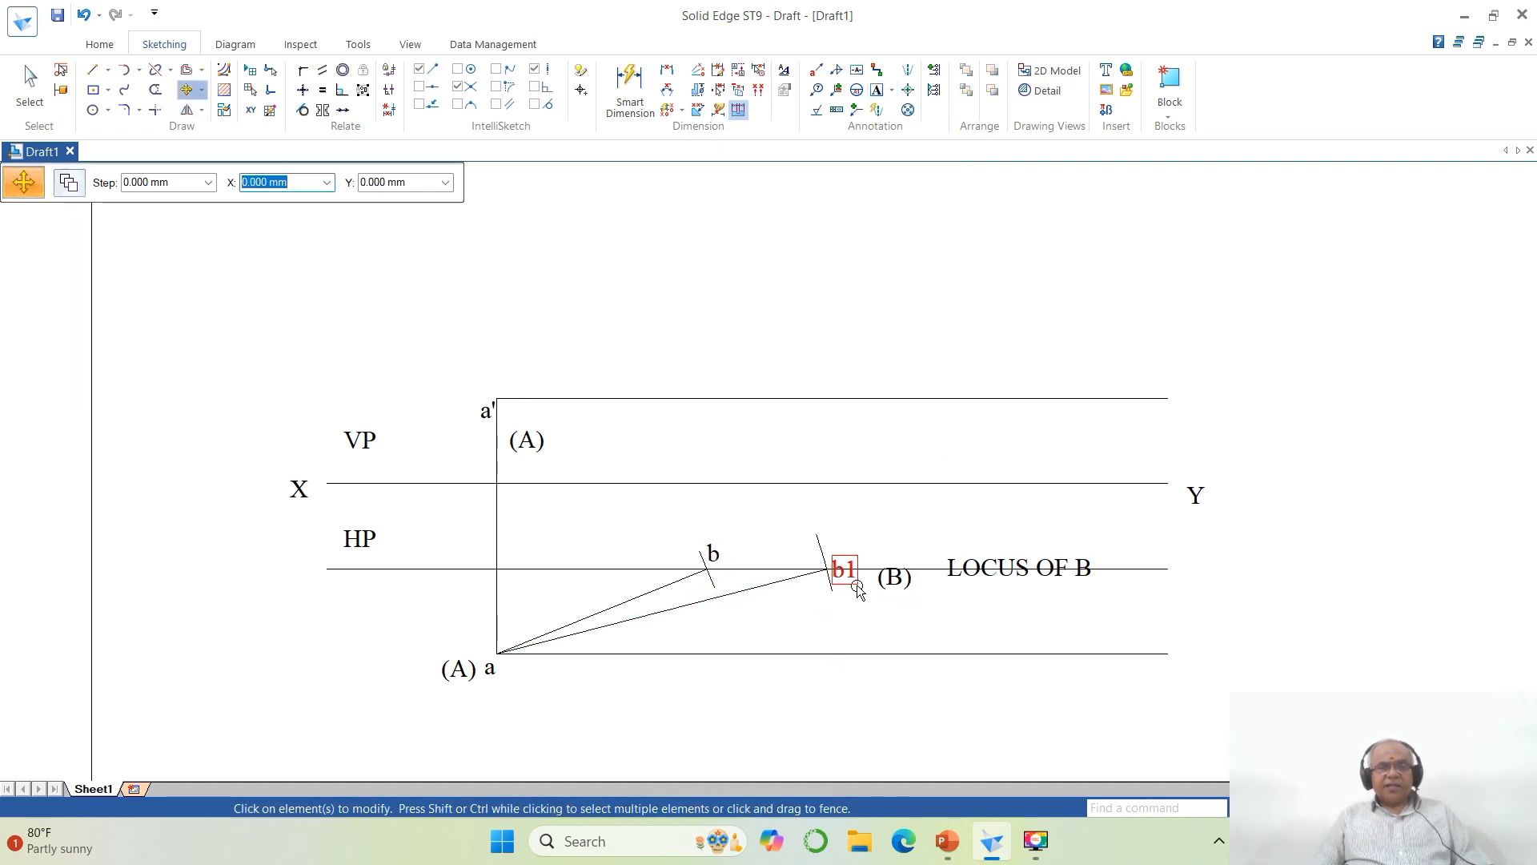
click(839, 569)
click(880, 624)
click(876, 610)
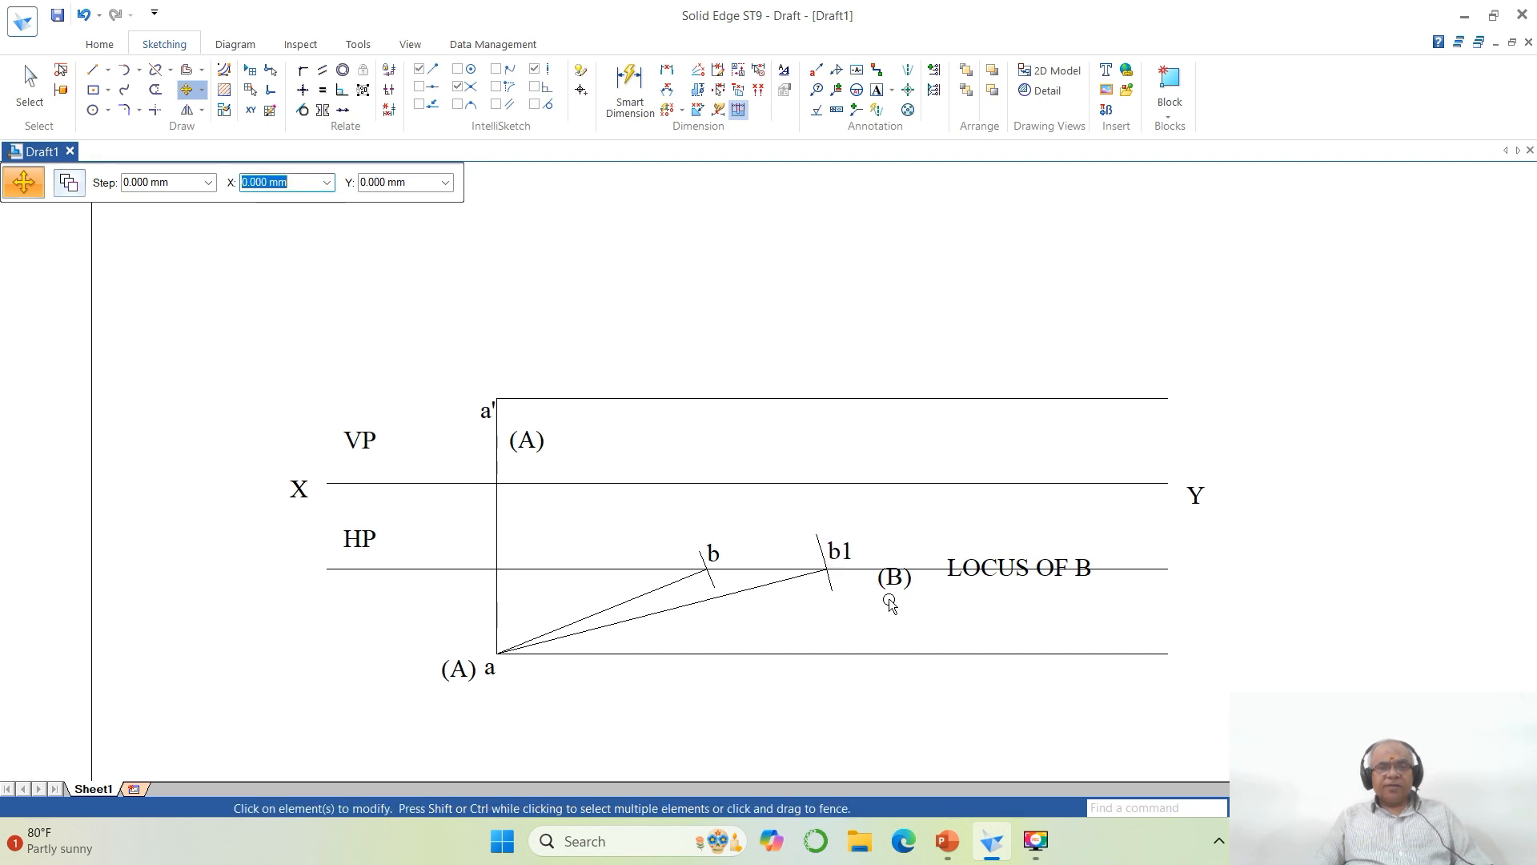
Step: Move (B) above the locus line beside b1, and LOCUS OF B above the line beside (B)
click(894, 577)
click(945, 653)
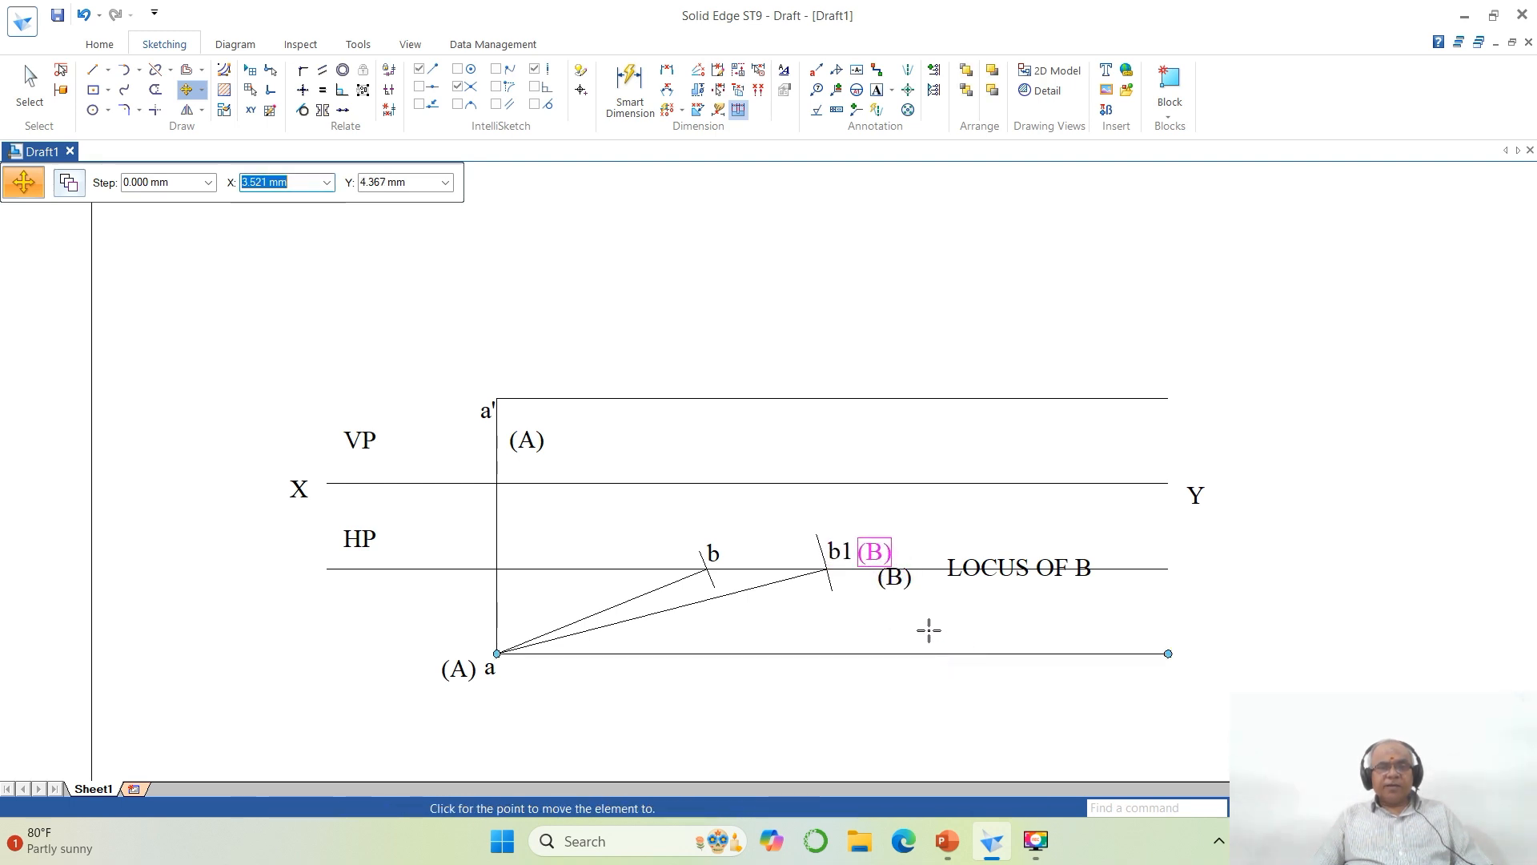
click(925, 630)
click(1010, 593)
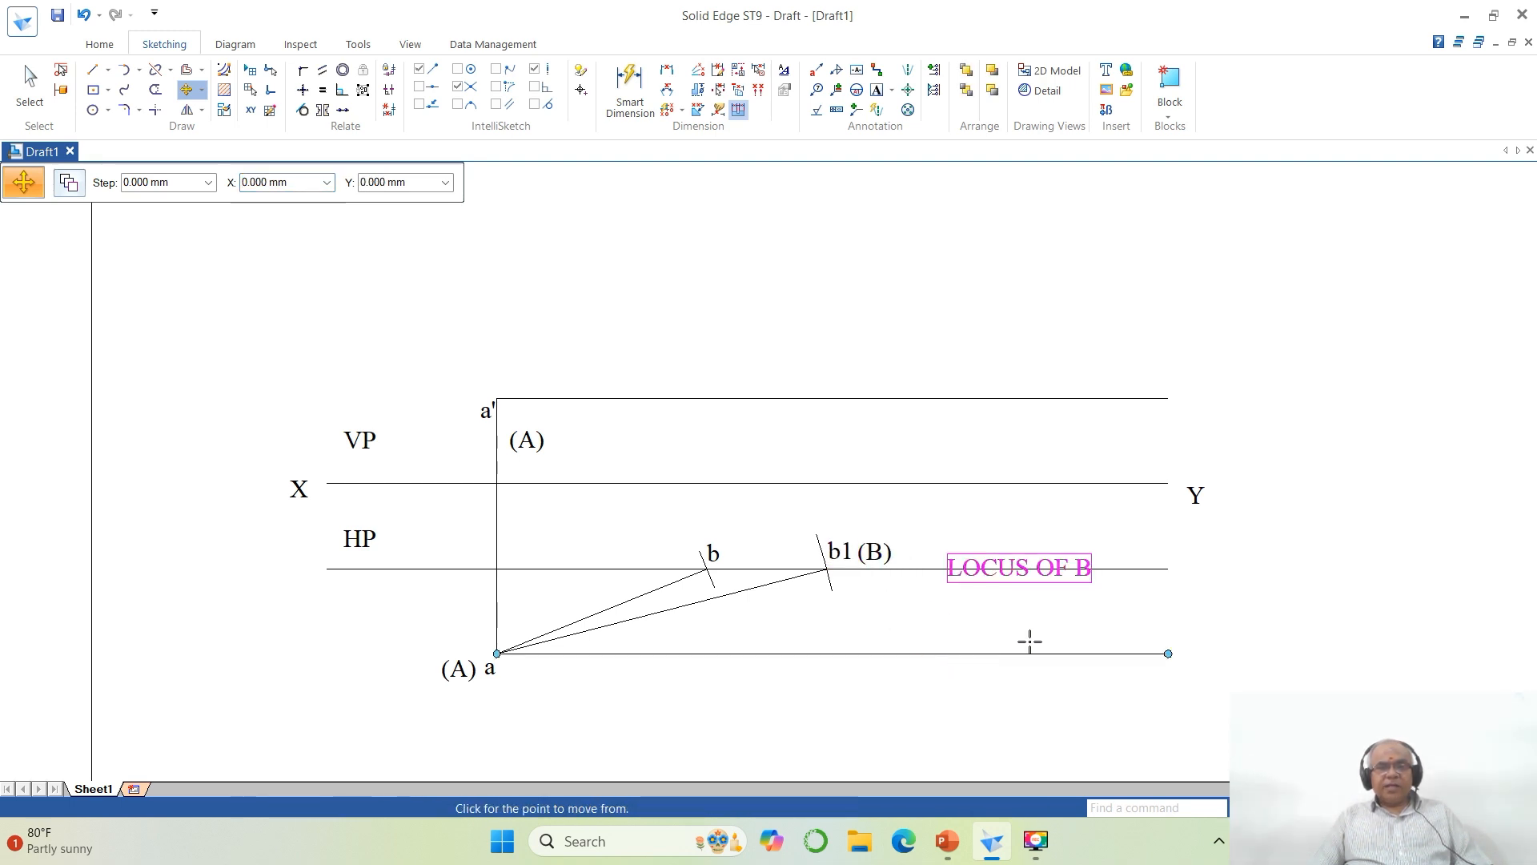
click(1028, 640)
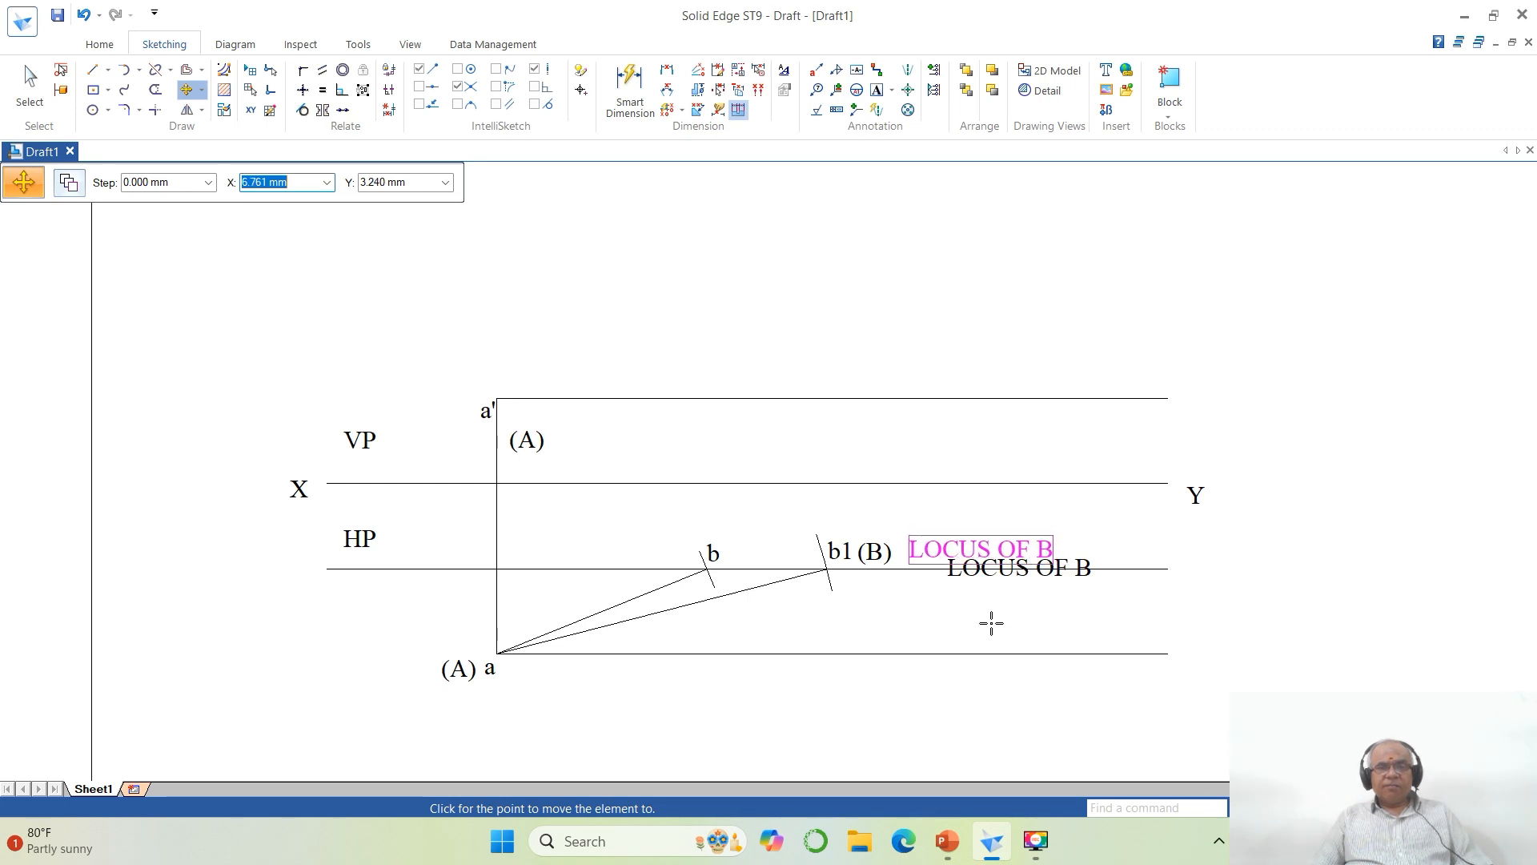
click(989, 625)
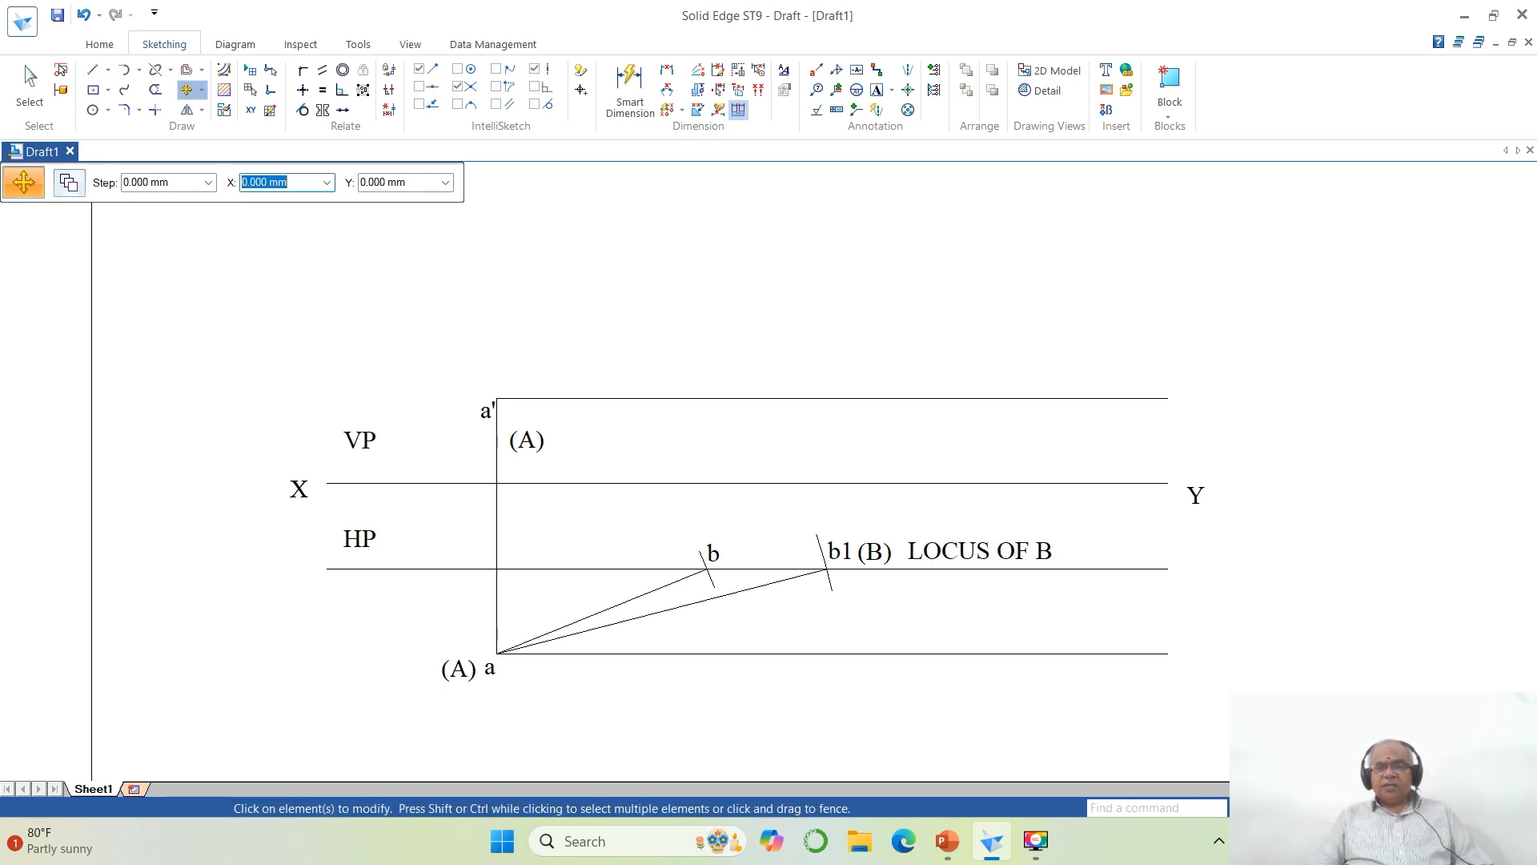
Step: Draw a vertical projector from b upward through XY, about 96 mm long
click(1351, 808)
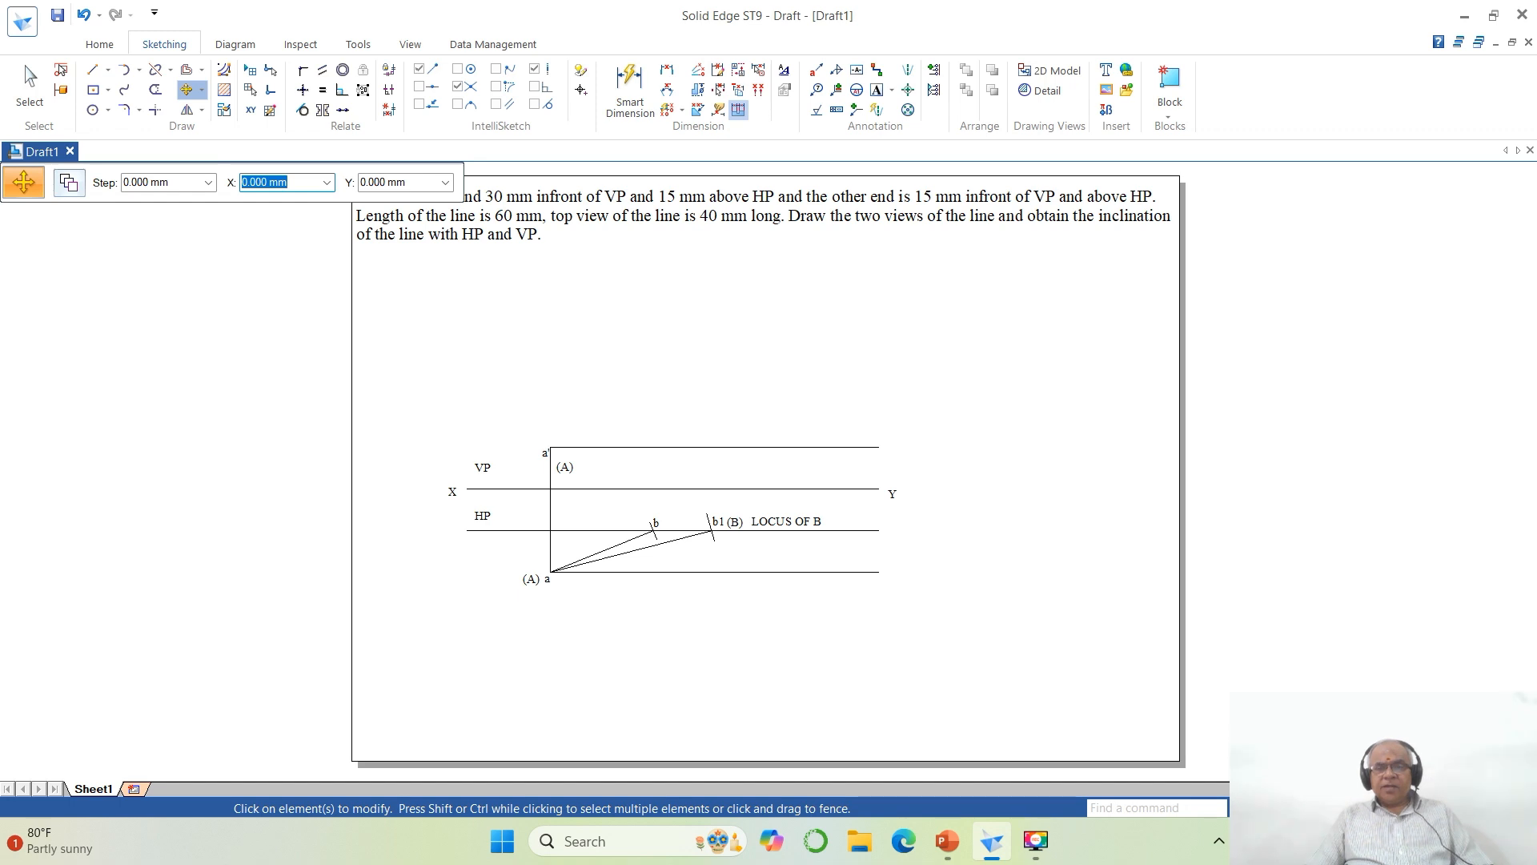
click(1311, 808)
click(459, 209)
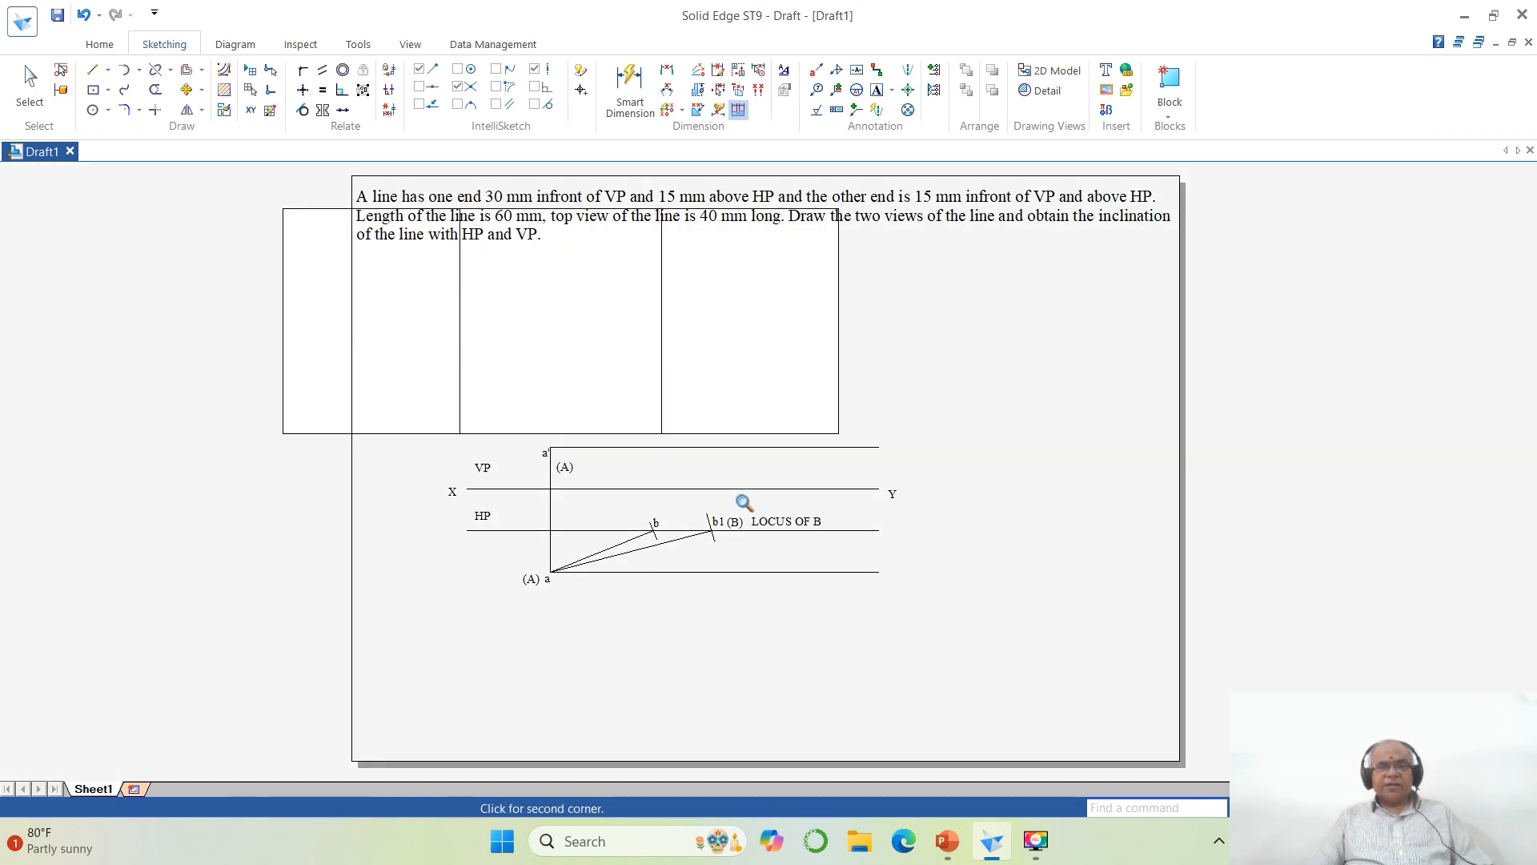
click(1118, 708)
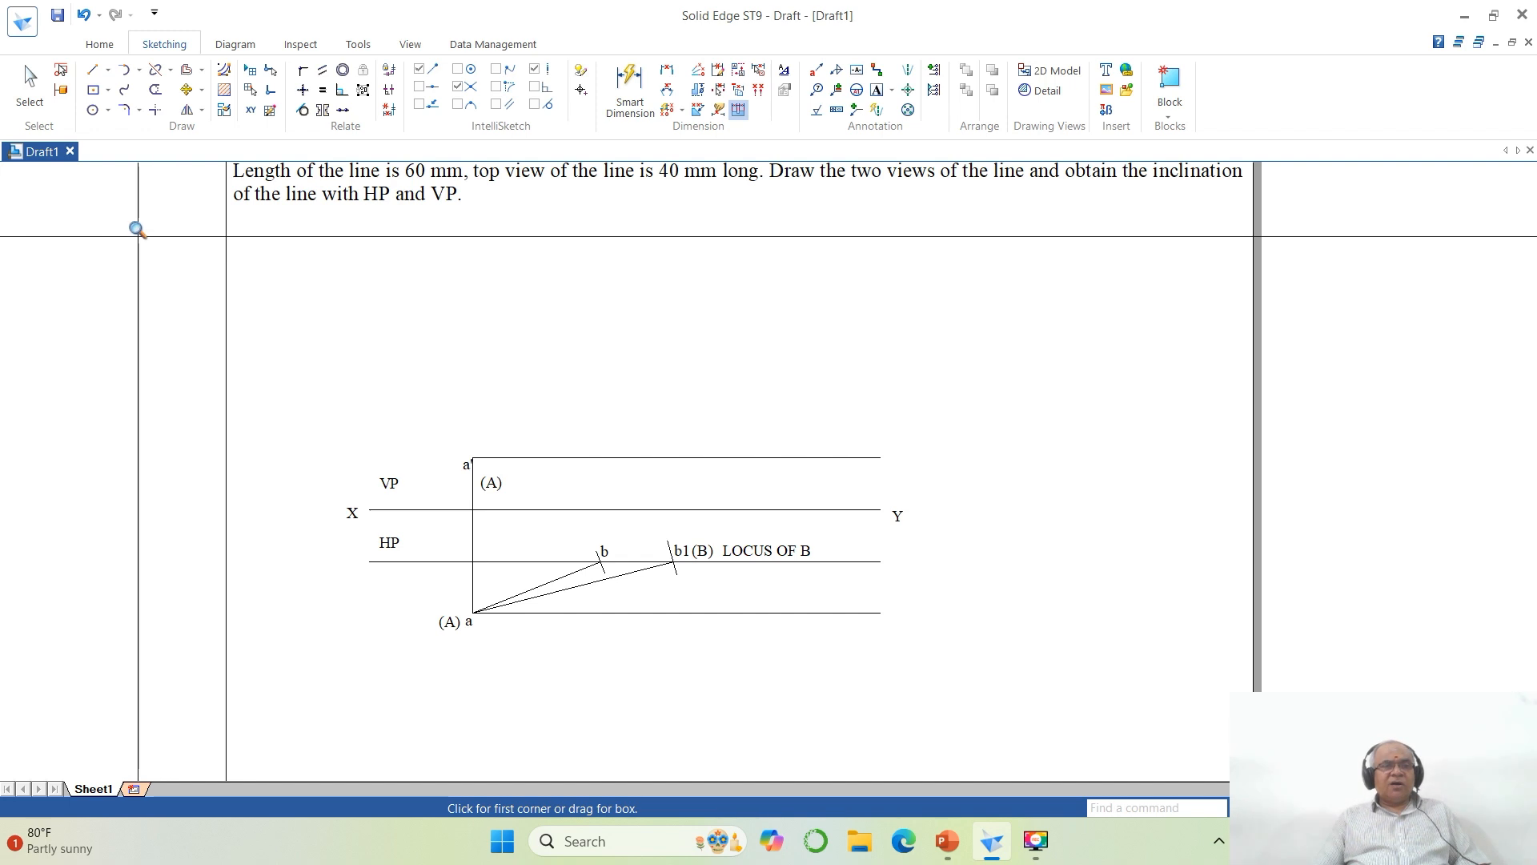
click(93, 70)
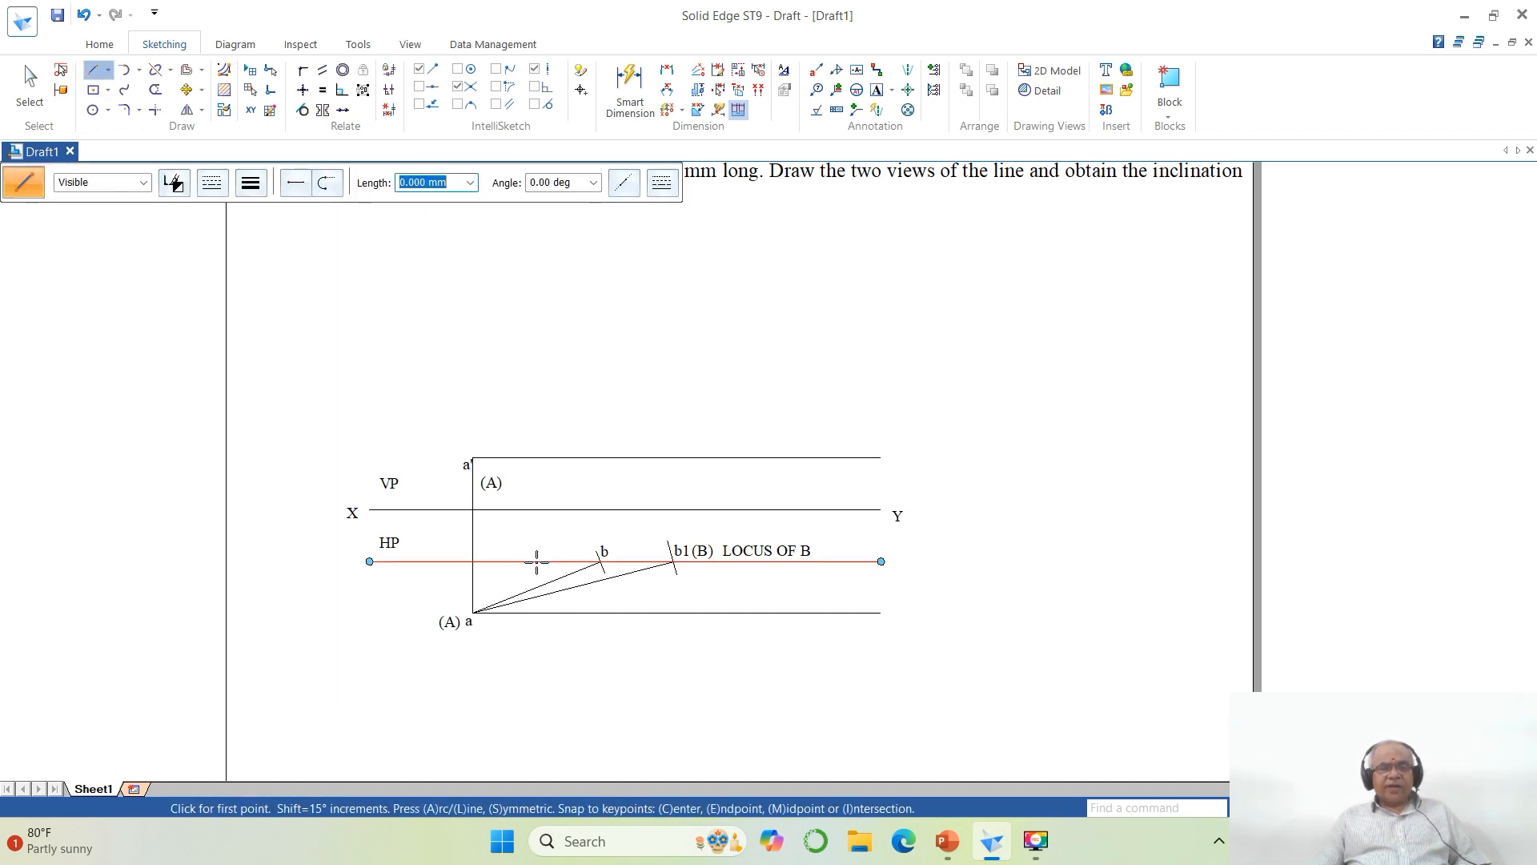
click(601, 561)
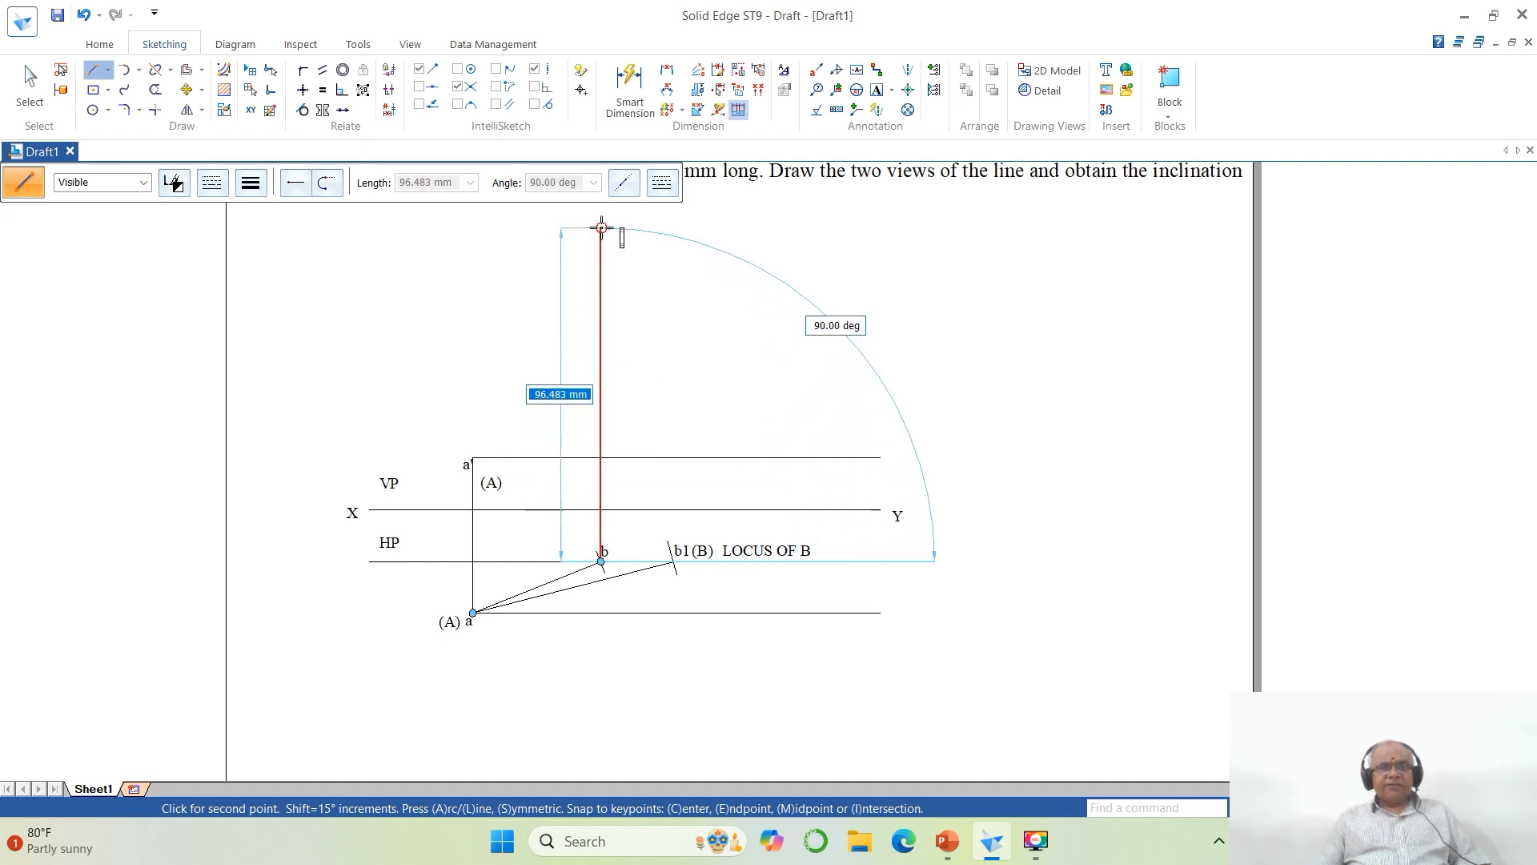
click(601, 228)
right_click(802, 291)
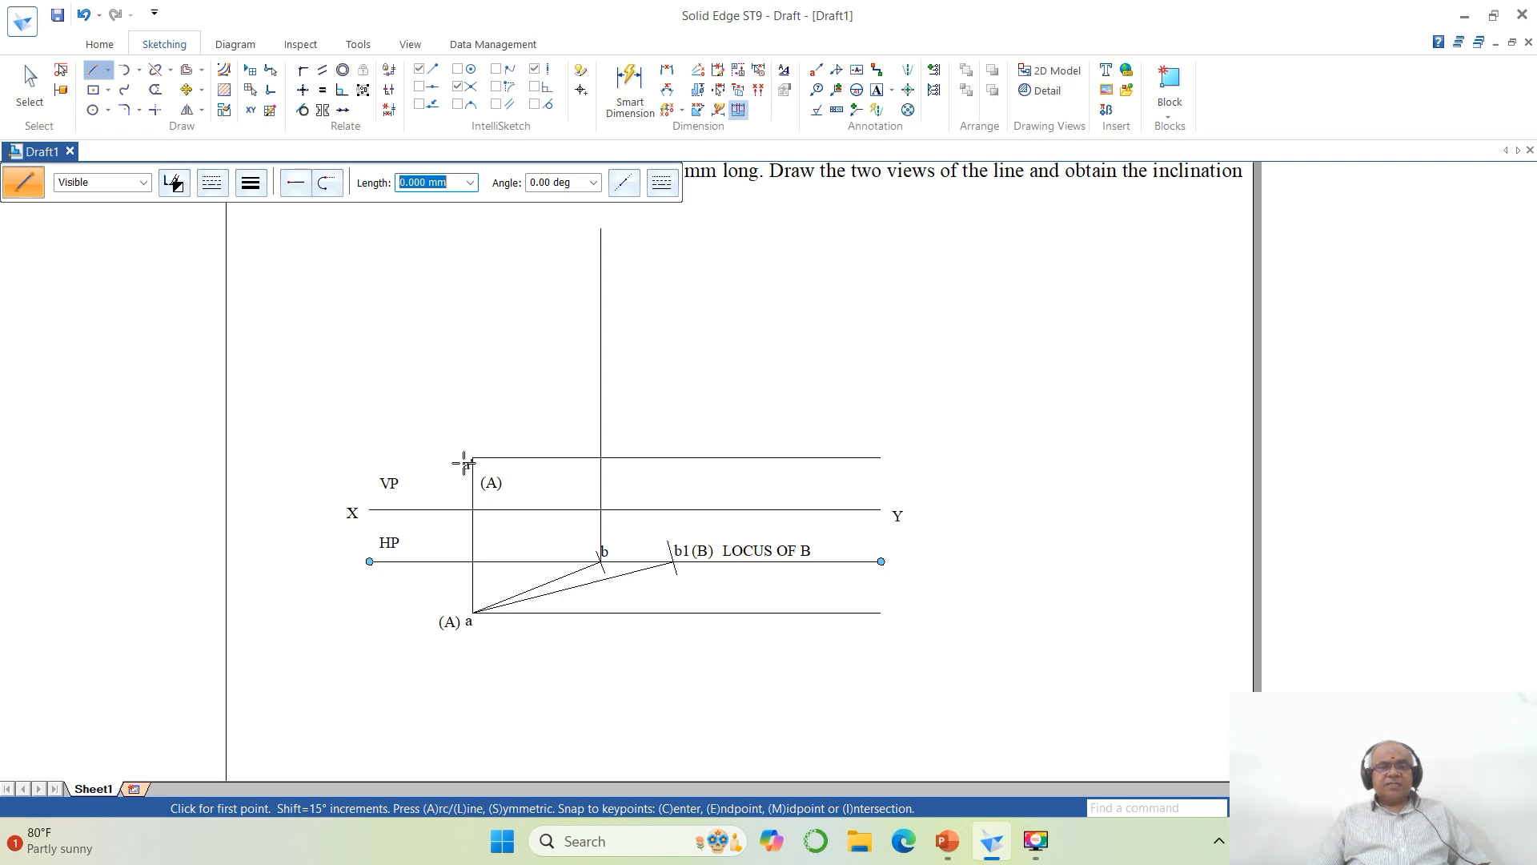
Step: Enlarge the view around the two views and start the Move command for label a'
click(1265, 808)
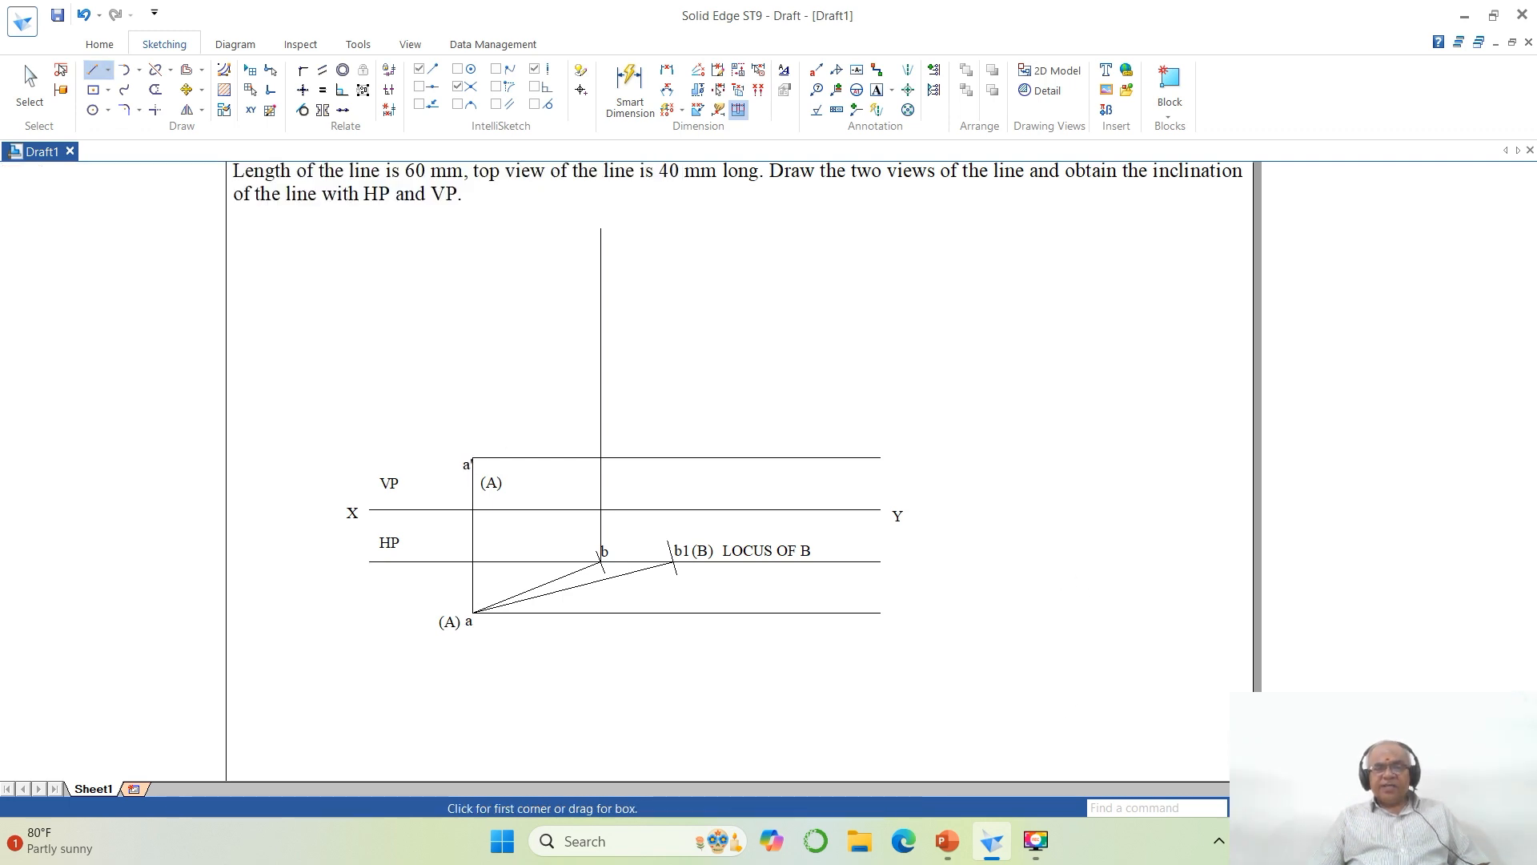
click(327, 394)
click(917, 659)
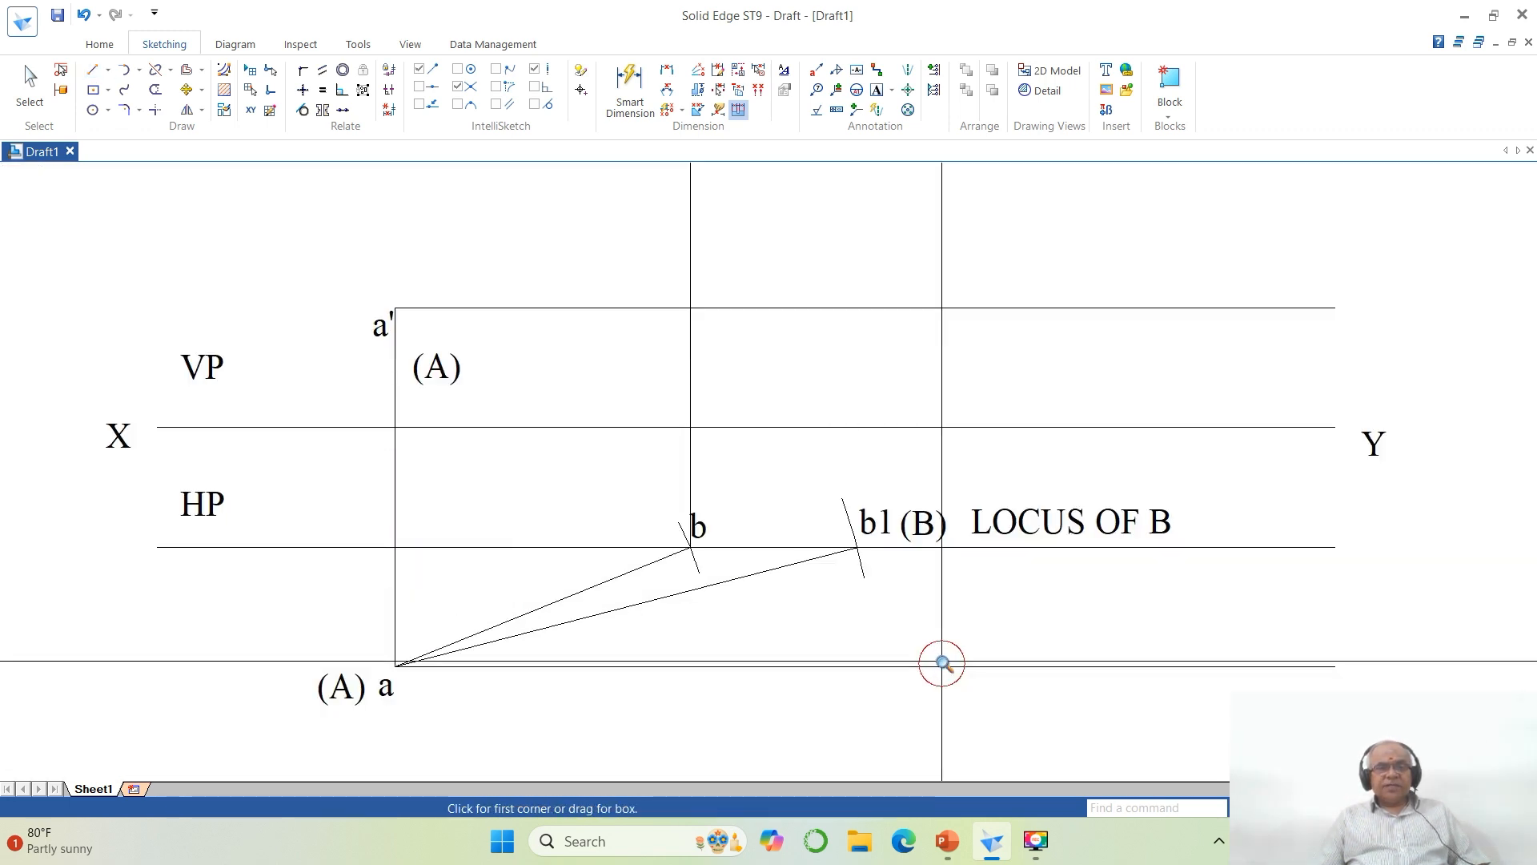
click(186, 89)
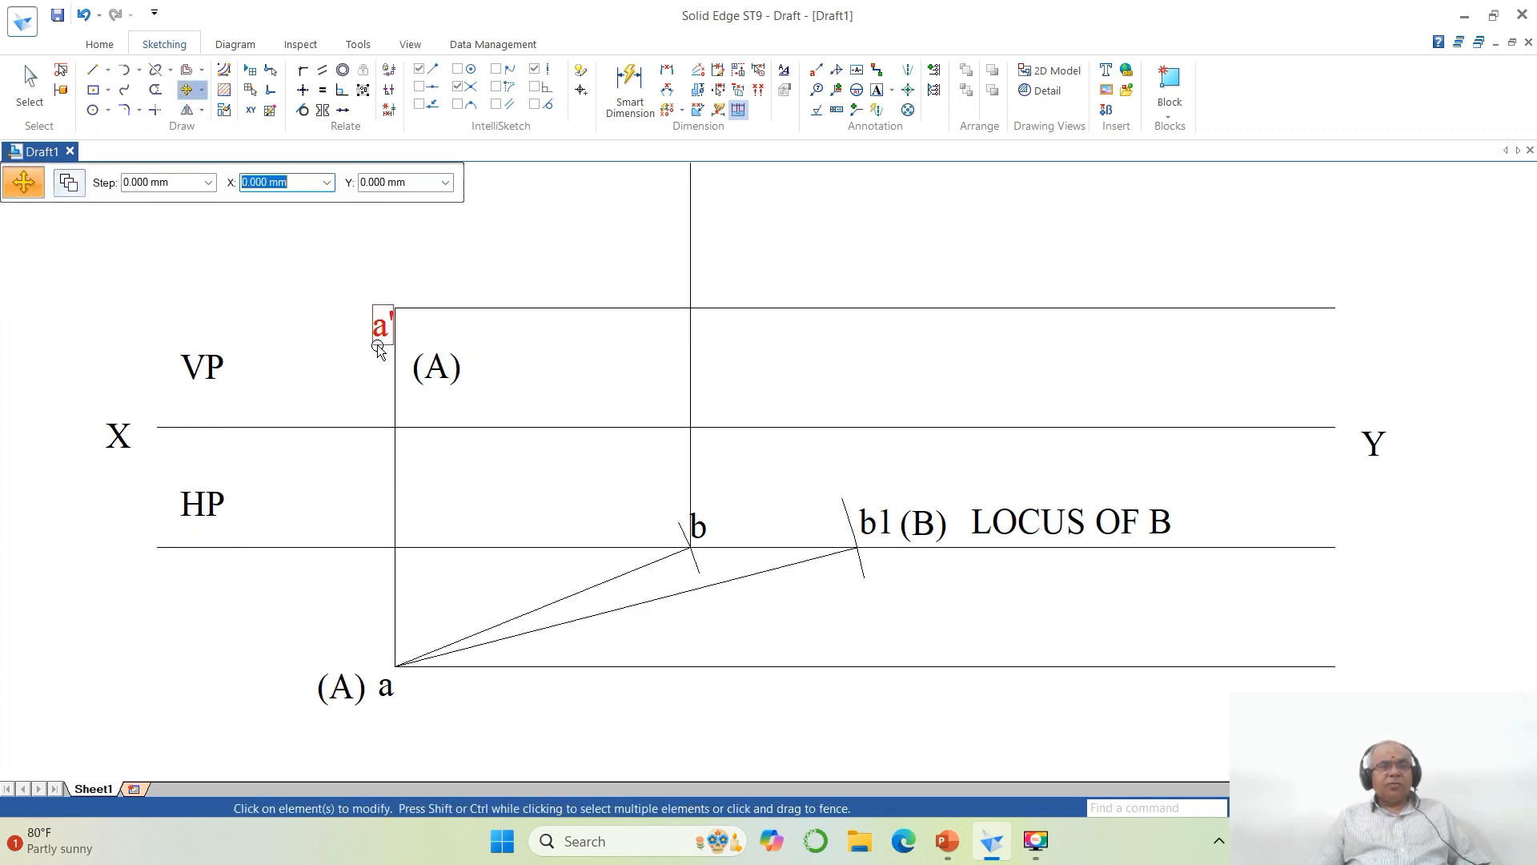
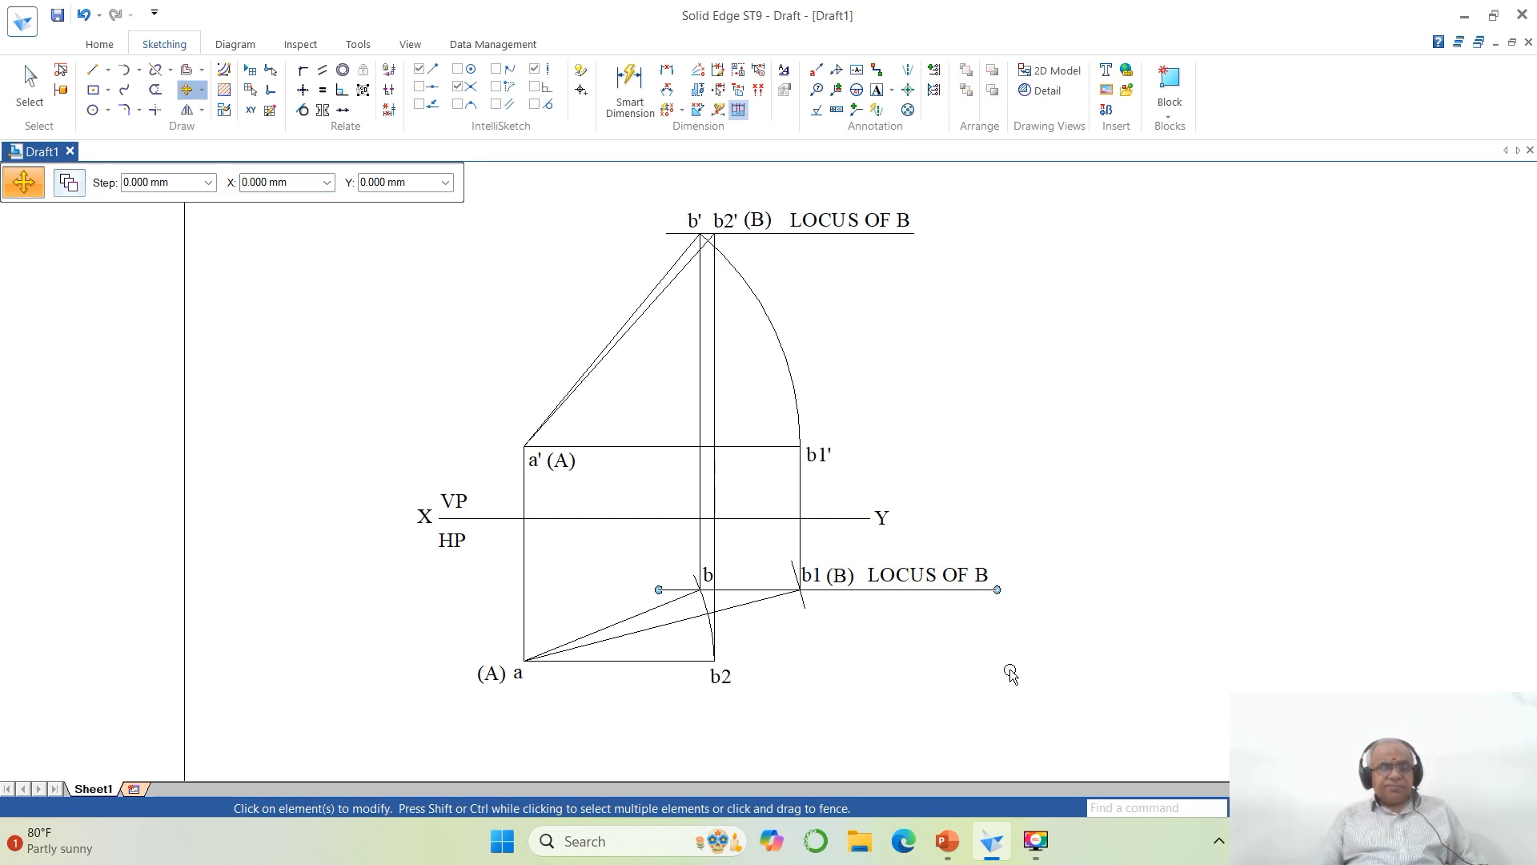
Step: Change the upper and lower LOCUS OF B lines to a dash-dot line type
click(24, 80)
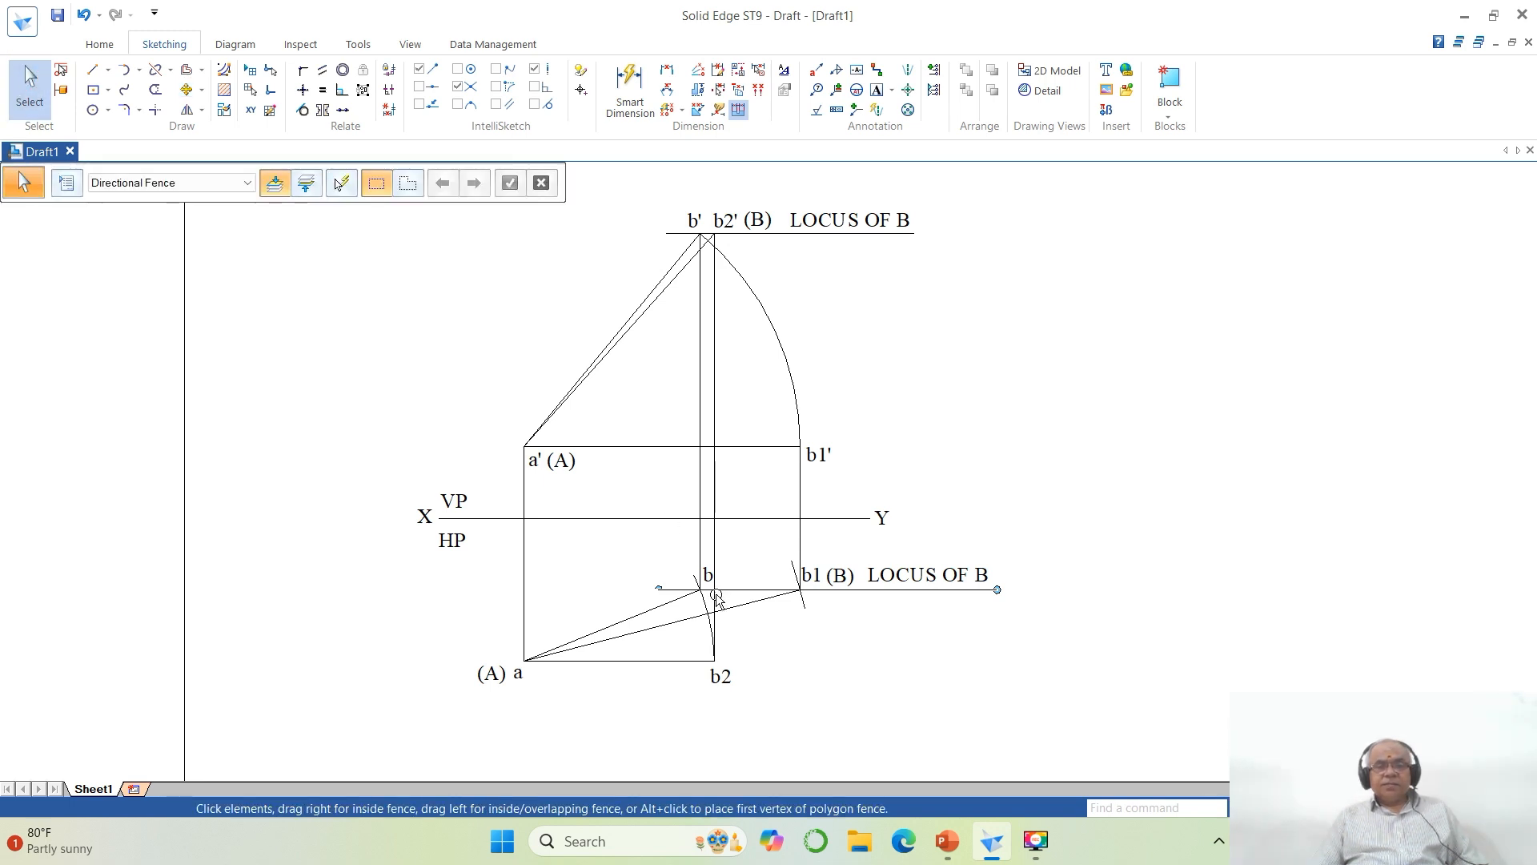
click(747, 590)
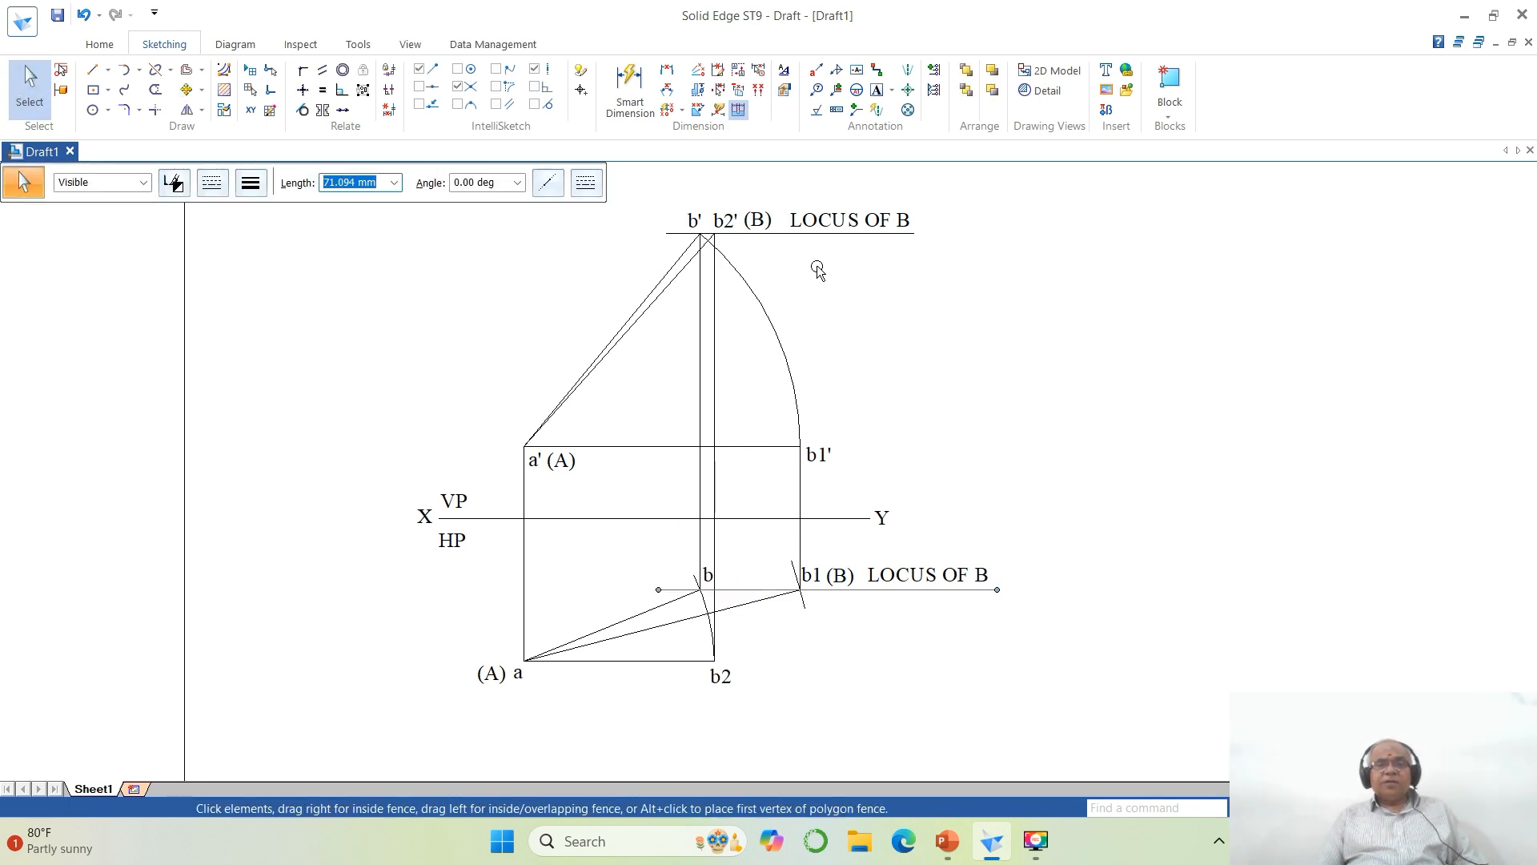
click(827, 233)
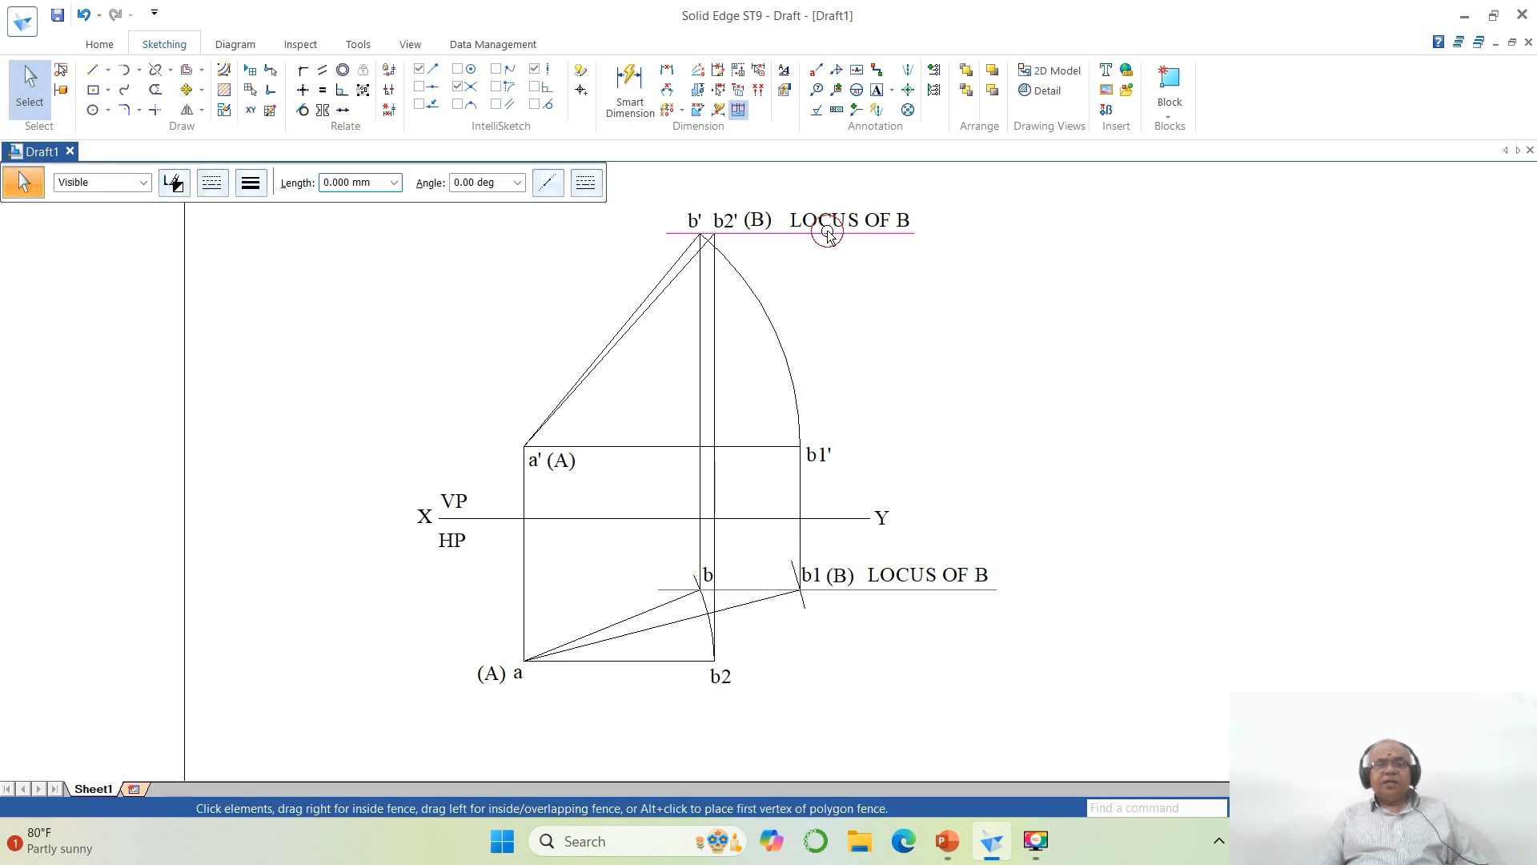
click(211, 183)
click(232, 289)
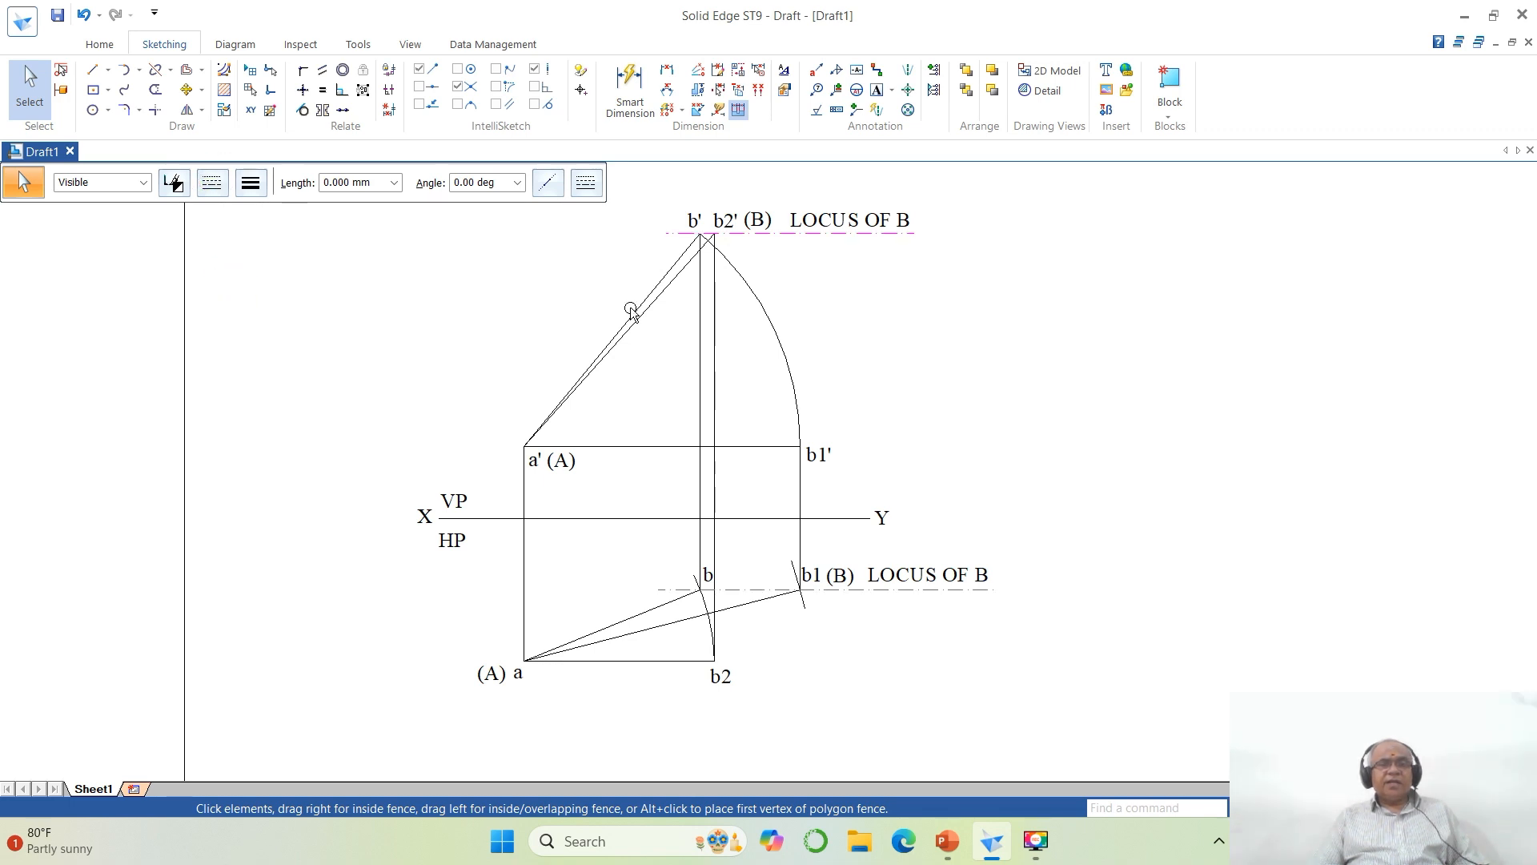
click(1207, 410)
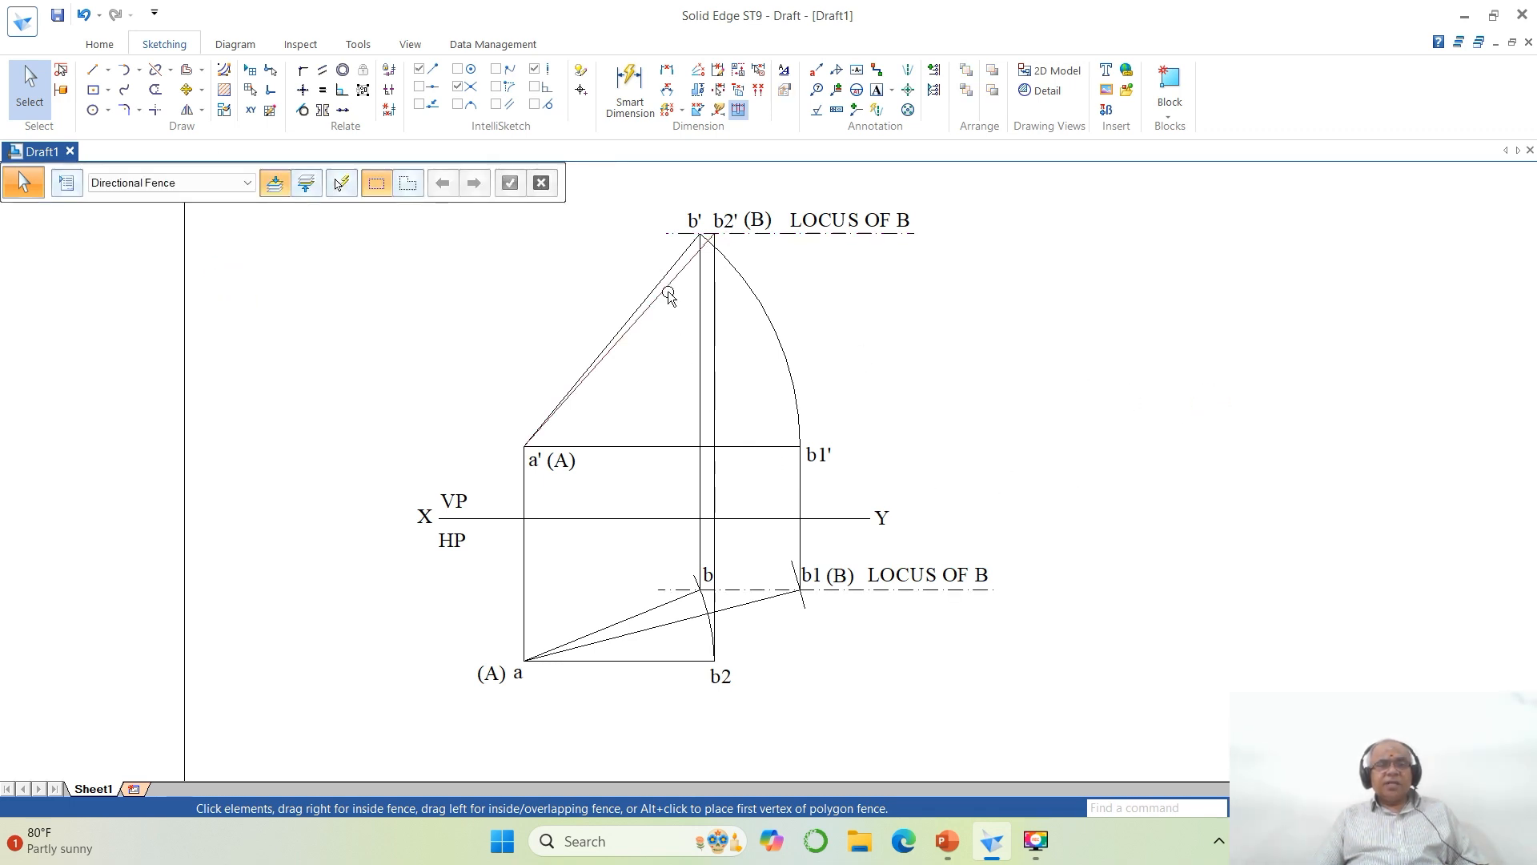
Step: Give the front view line a'b' and the top view line ab a thicker line width
click(671, 267)
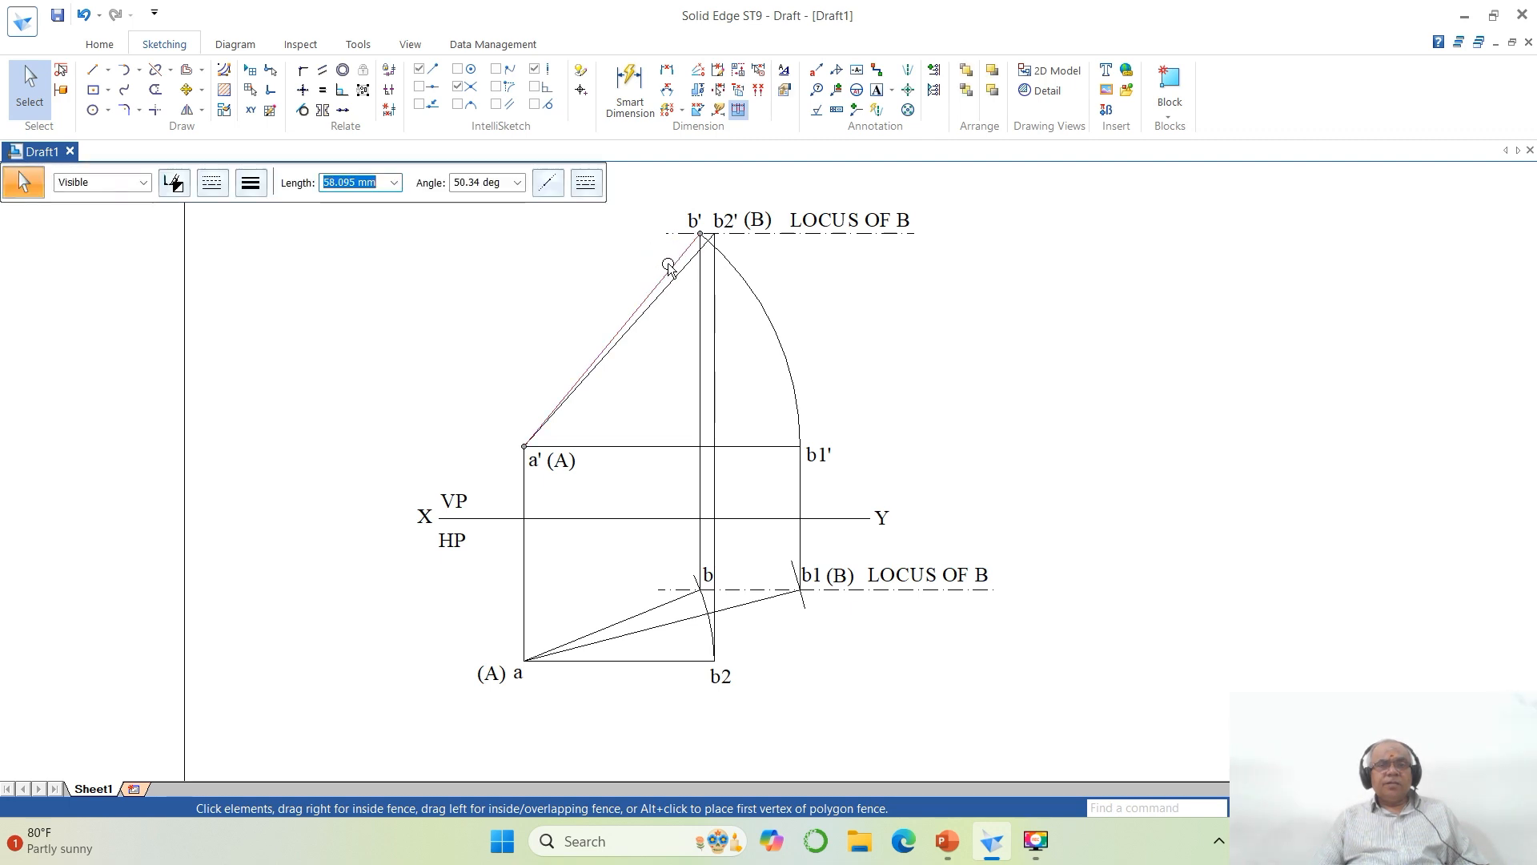
ctrl+click(658, 608)
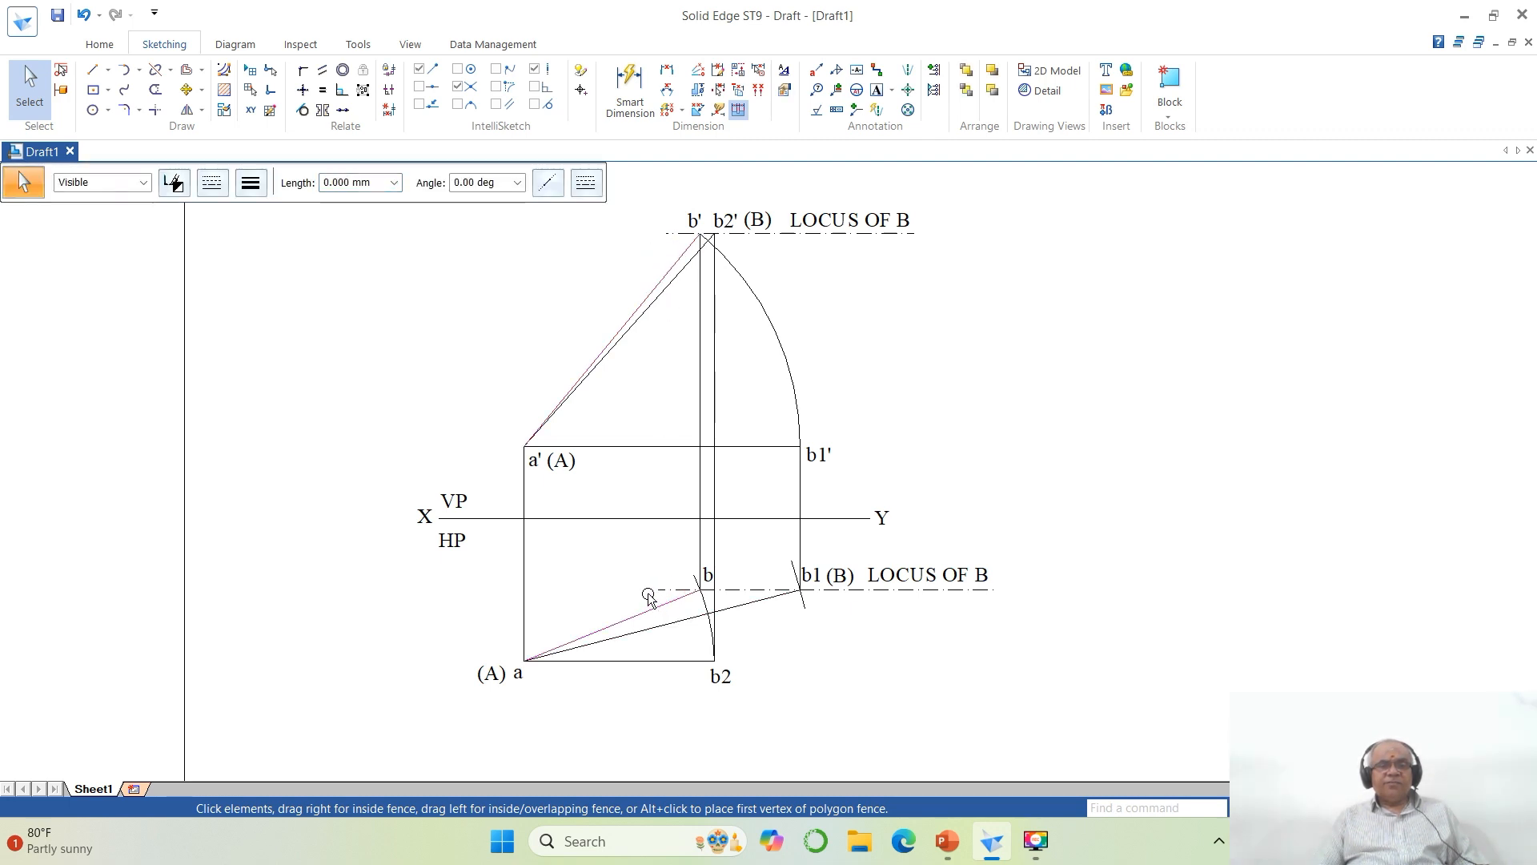
click(251, 182)
click(250, 272)
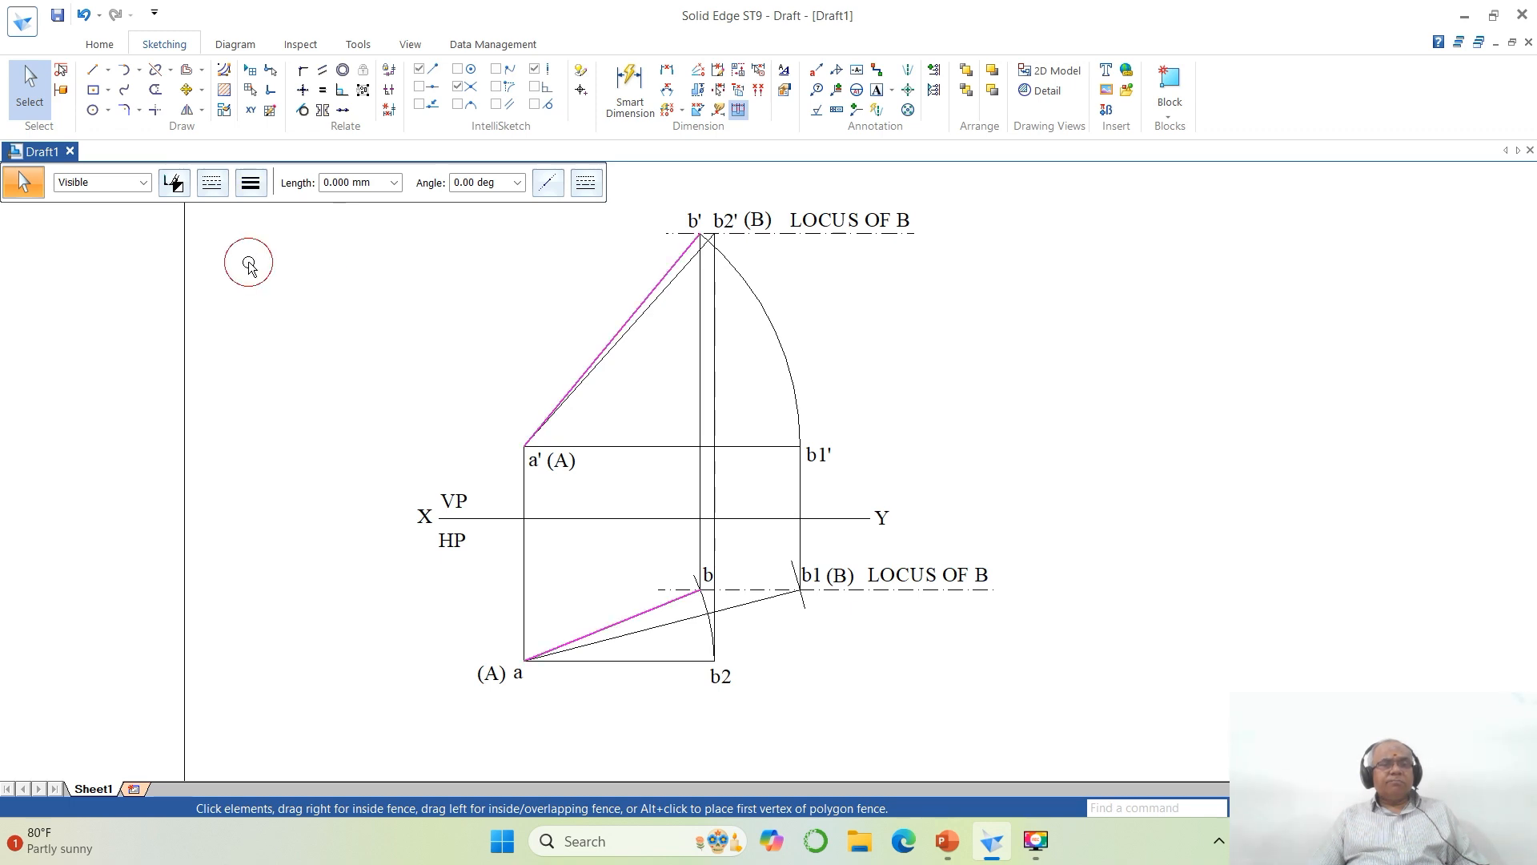
click(1218, 477)
Step: Set the line width of the true-length lines a'b2' and ab1 to 0.35 mm
click(674, 287)
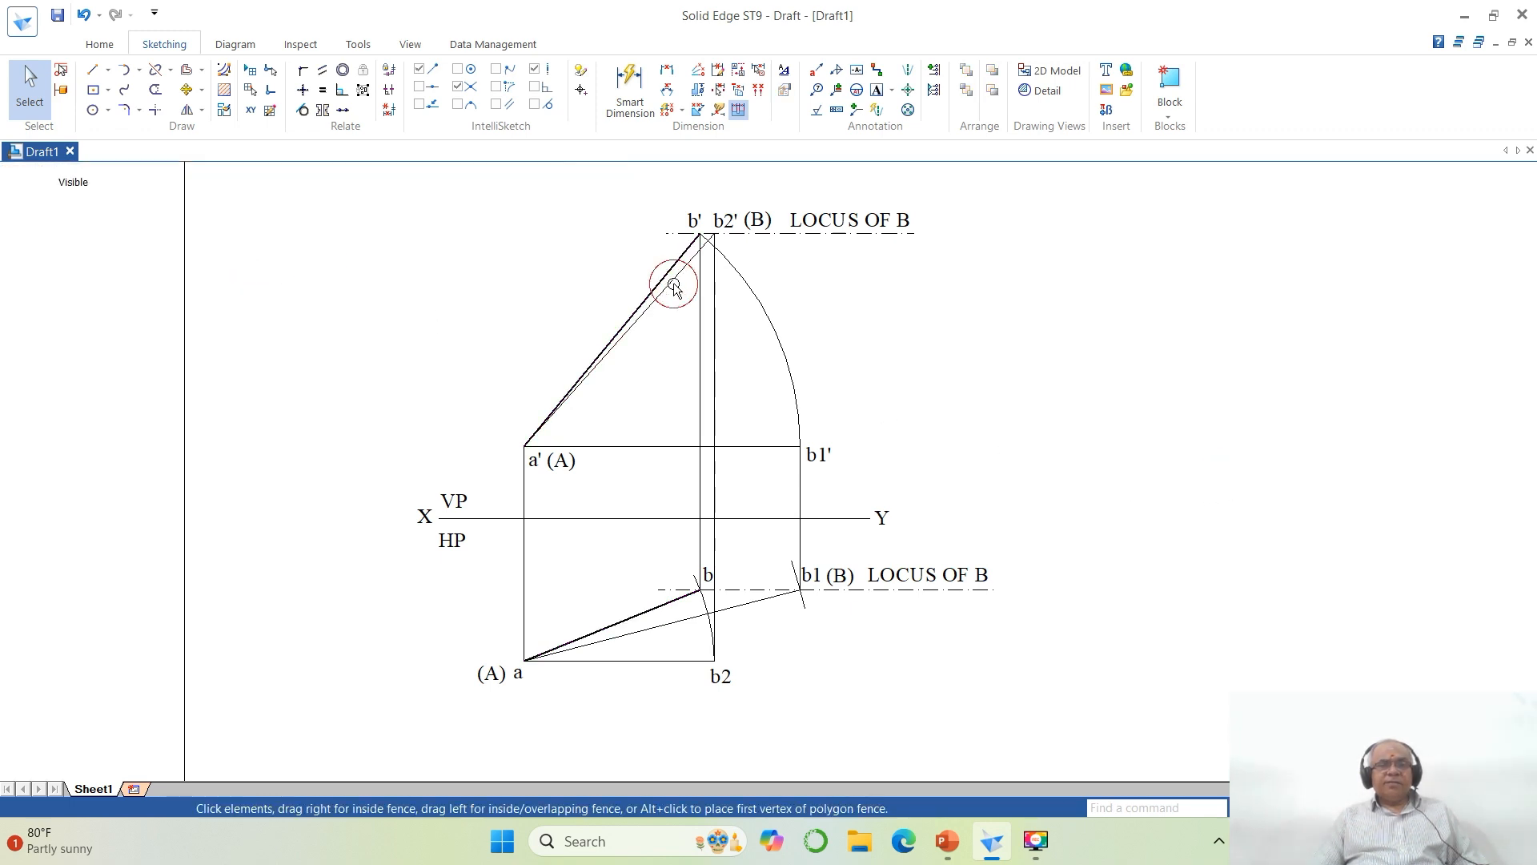
click(675, 633)
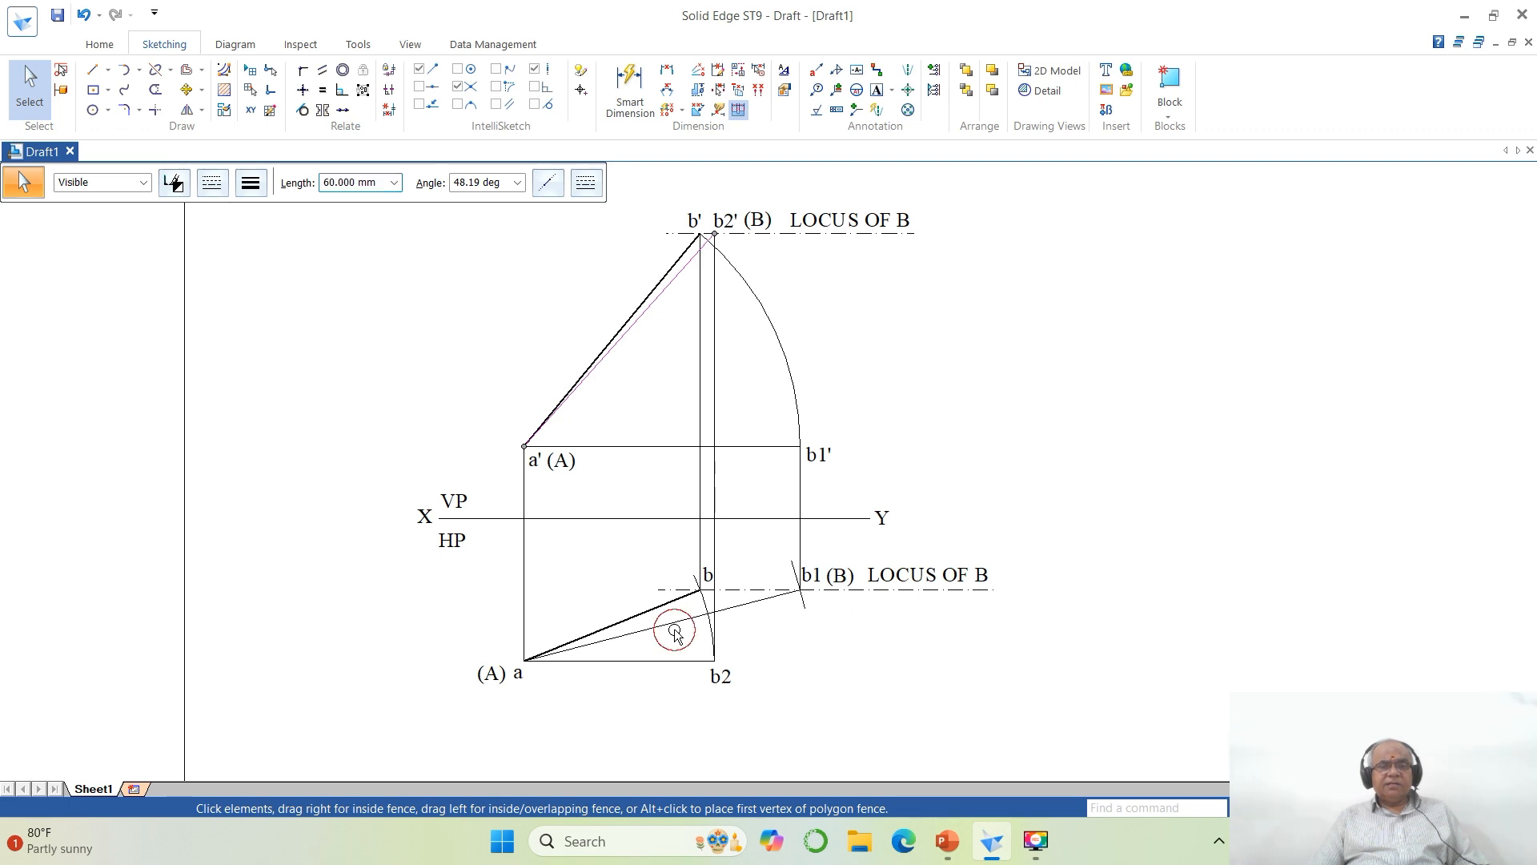
ctrl+click(677, 626)
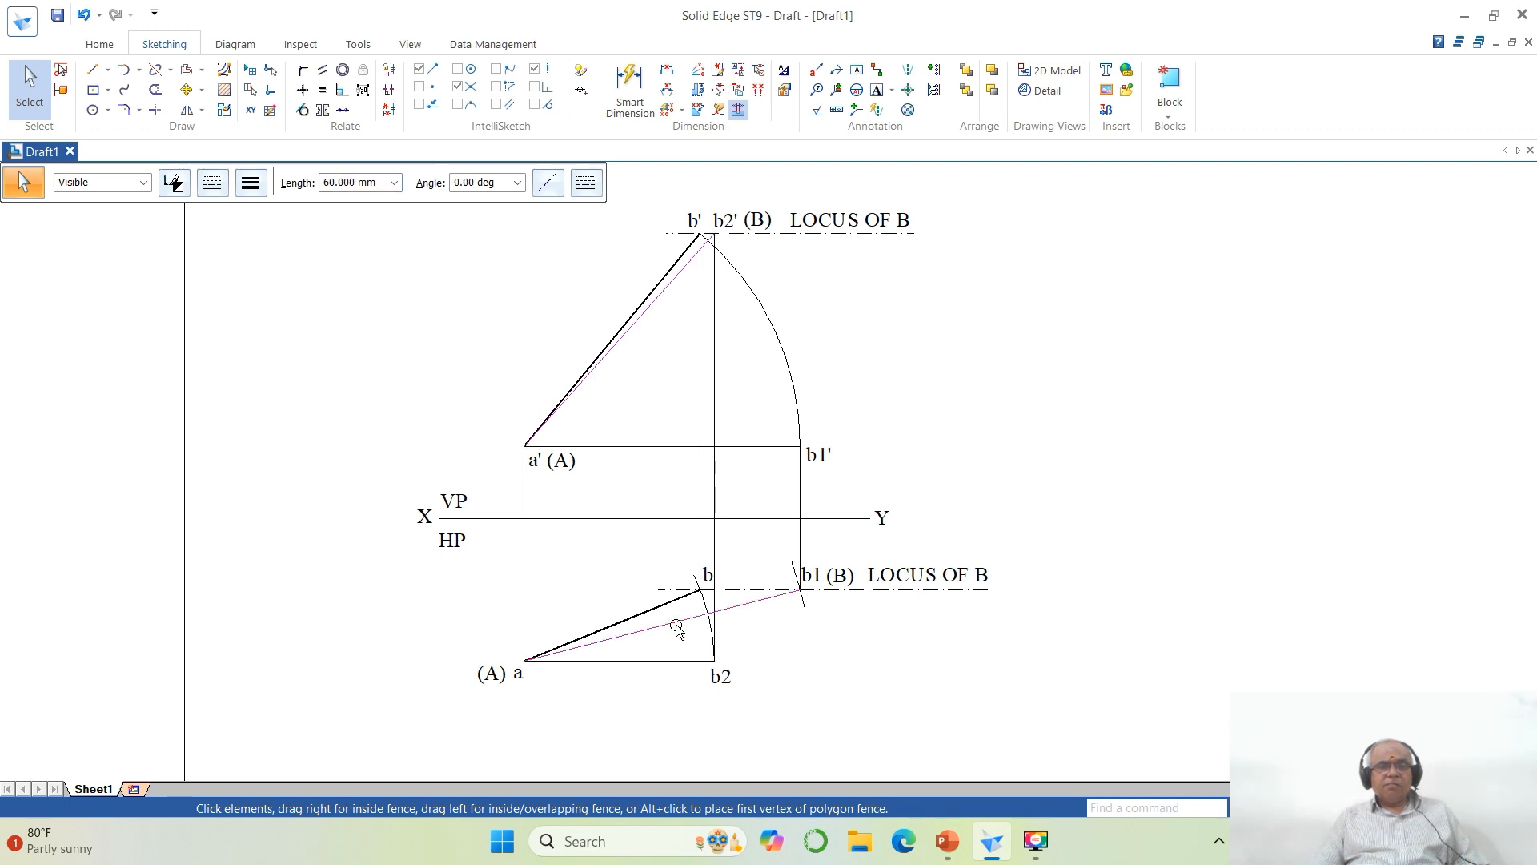
click(249, 183)
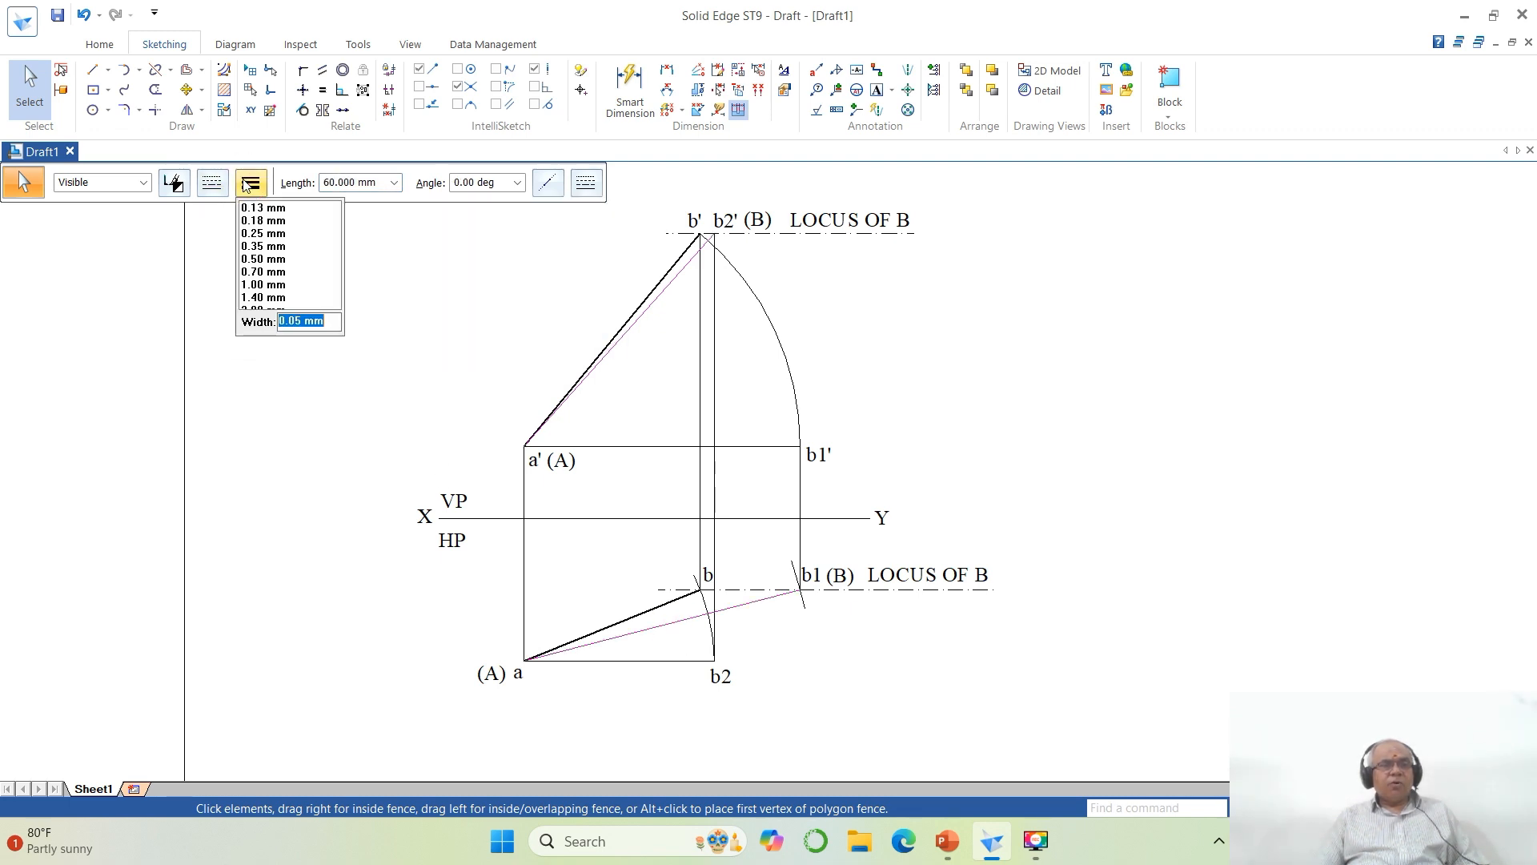
click(255, 245)
click(1121, 446)
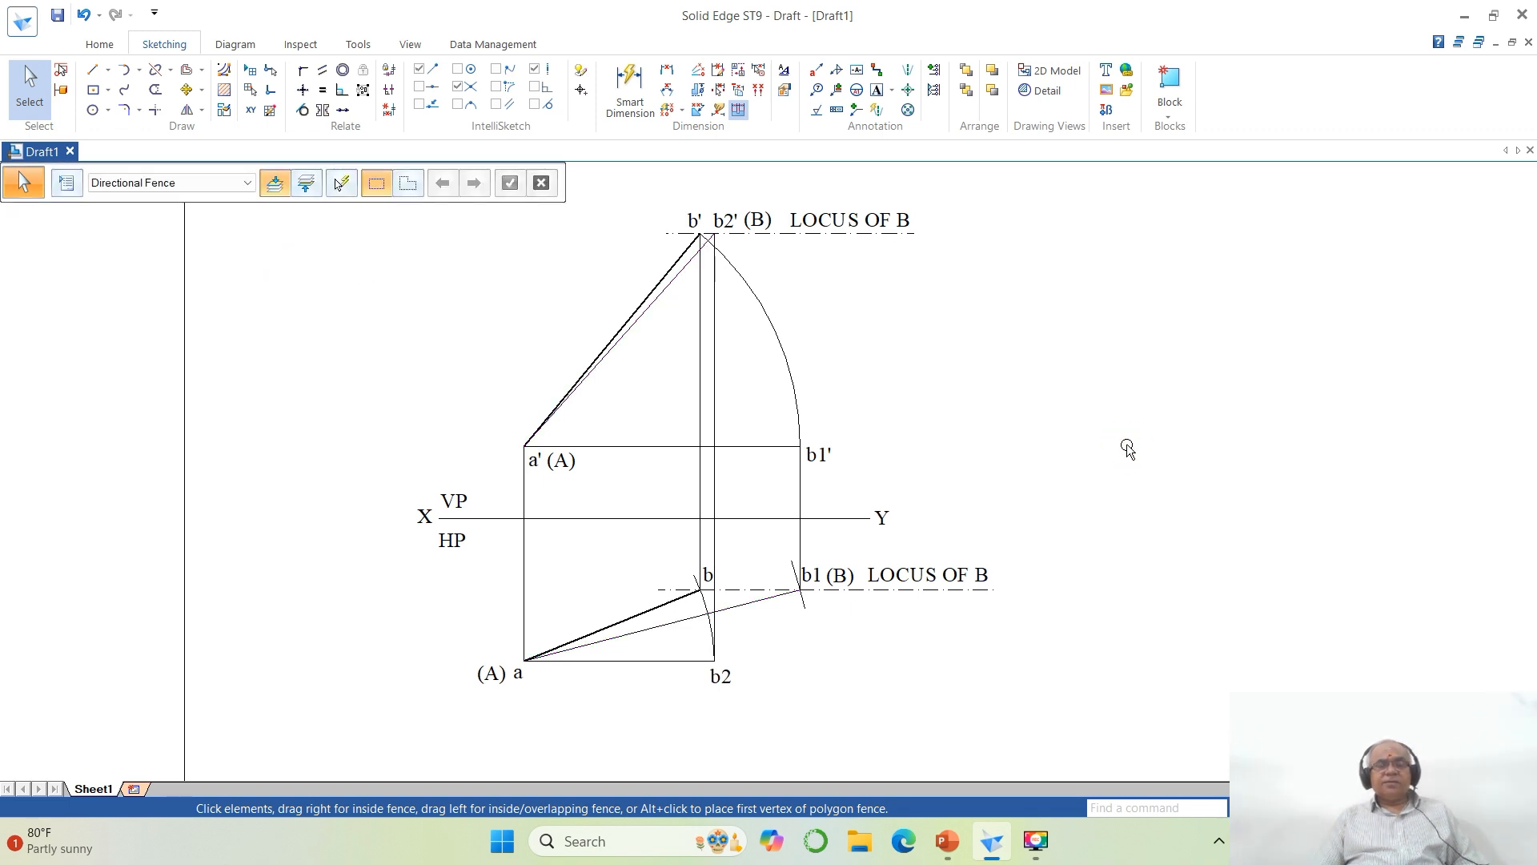
Step: Set the XY reference line's width to 0.18 mm
click(626, 519)
click(250, 183)
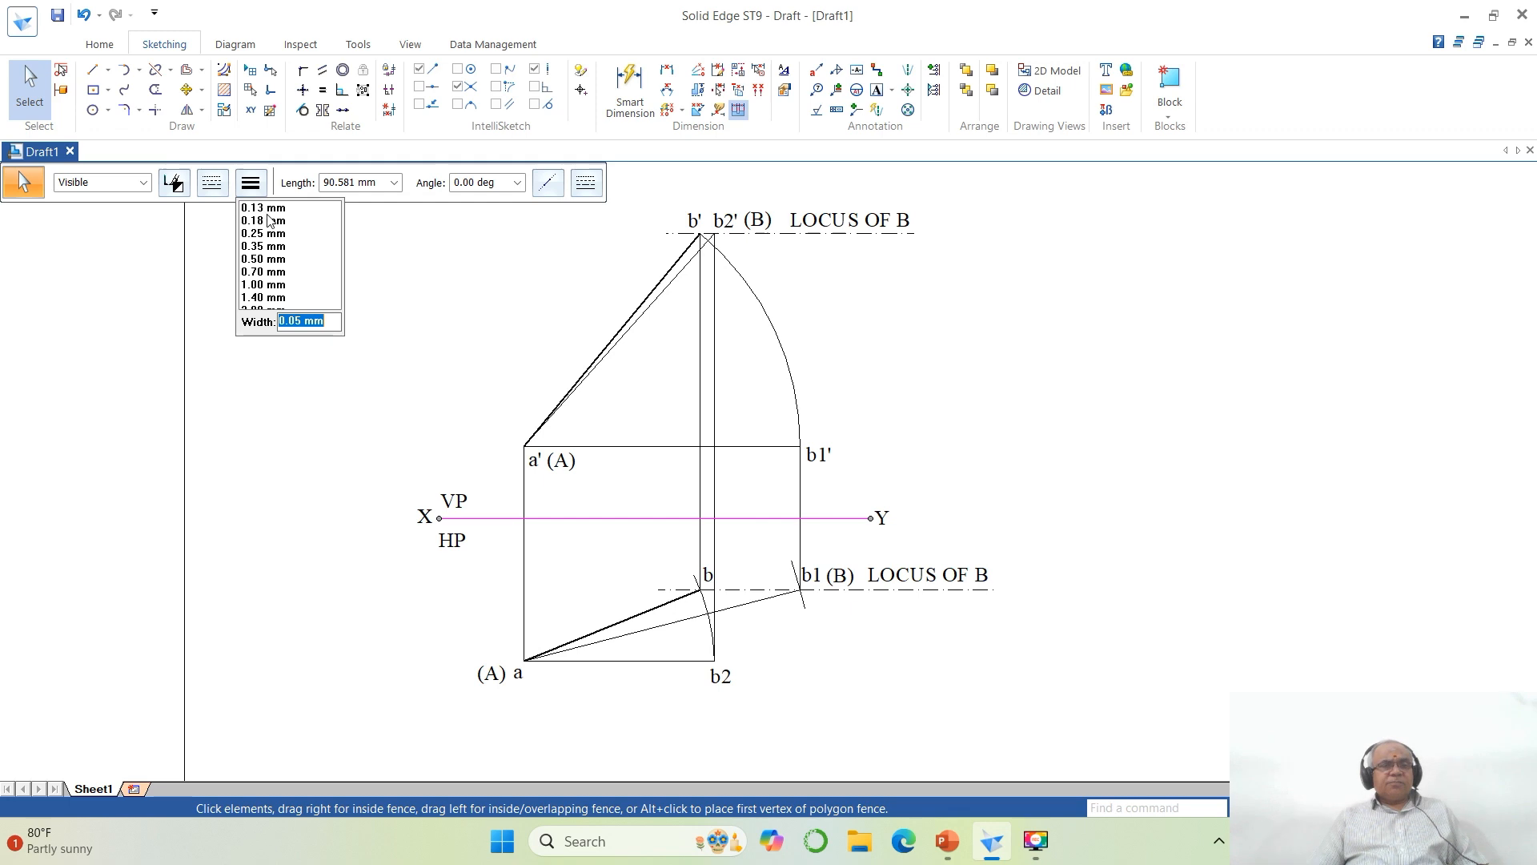
click(272, 219)
click(1157, 475)
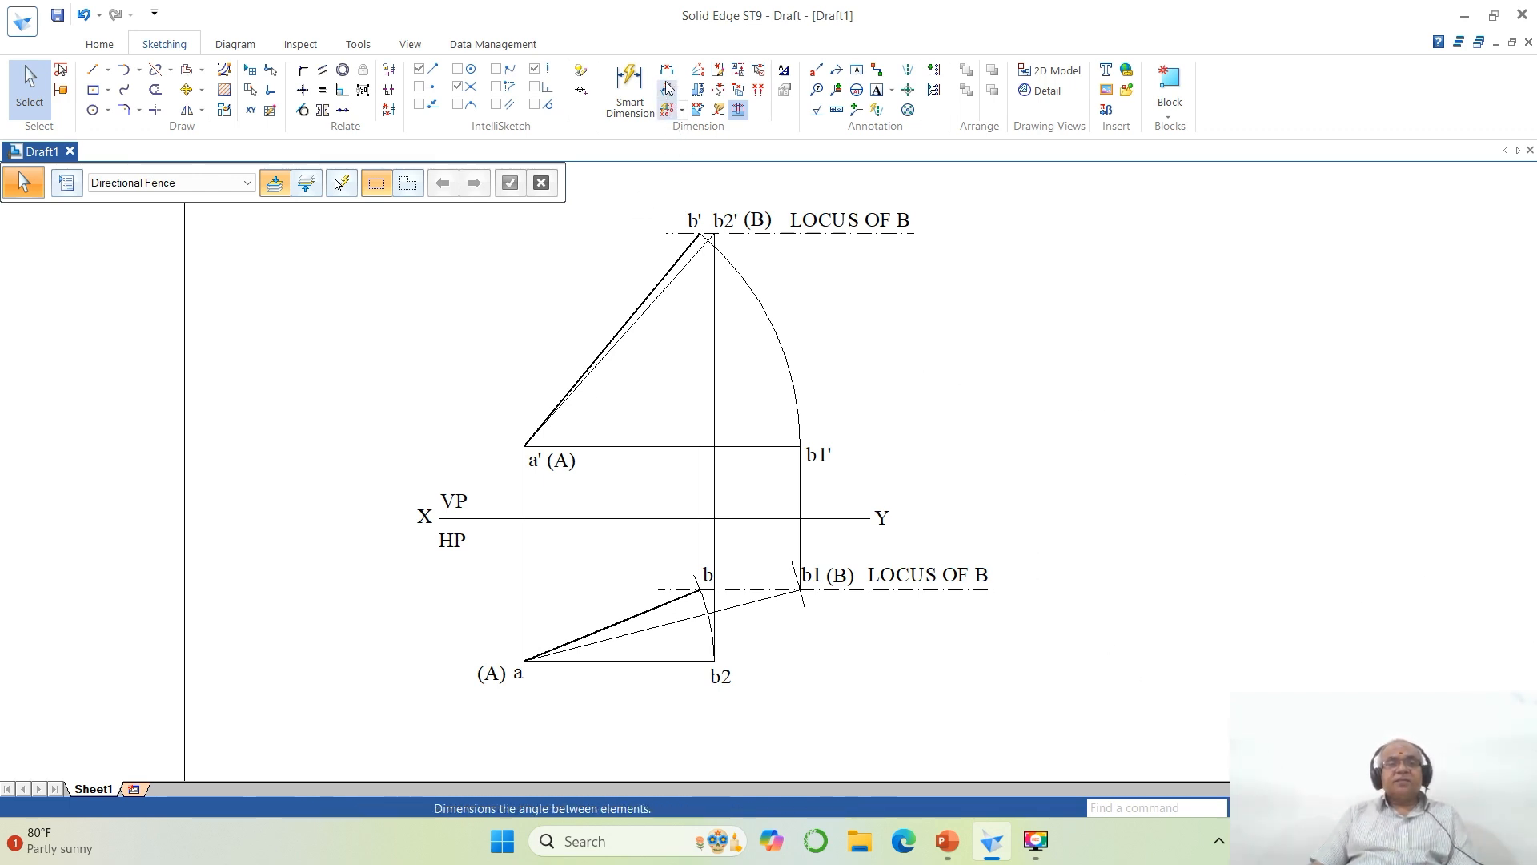
Step: Modify the ISO (mm) dimension style so driving, driven, error and connector colours are all Black
click(779, 72)
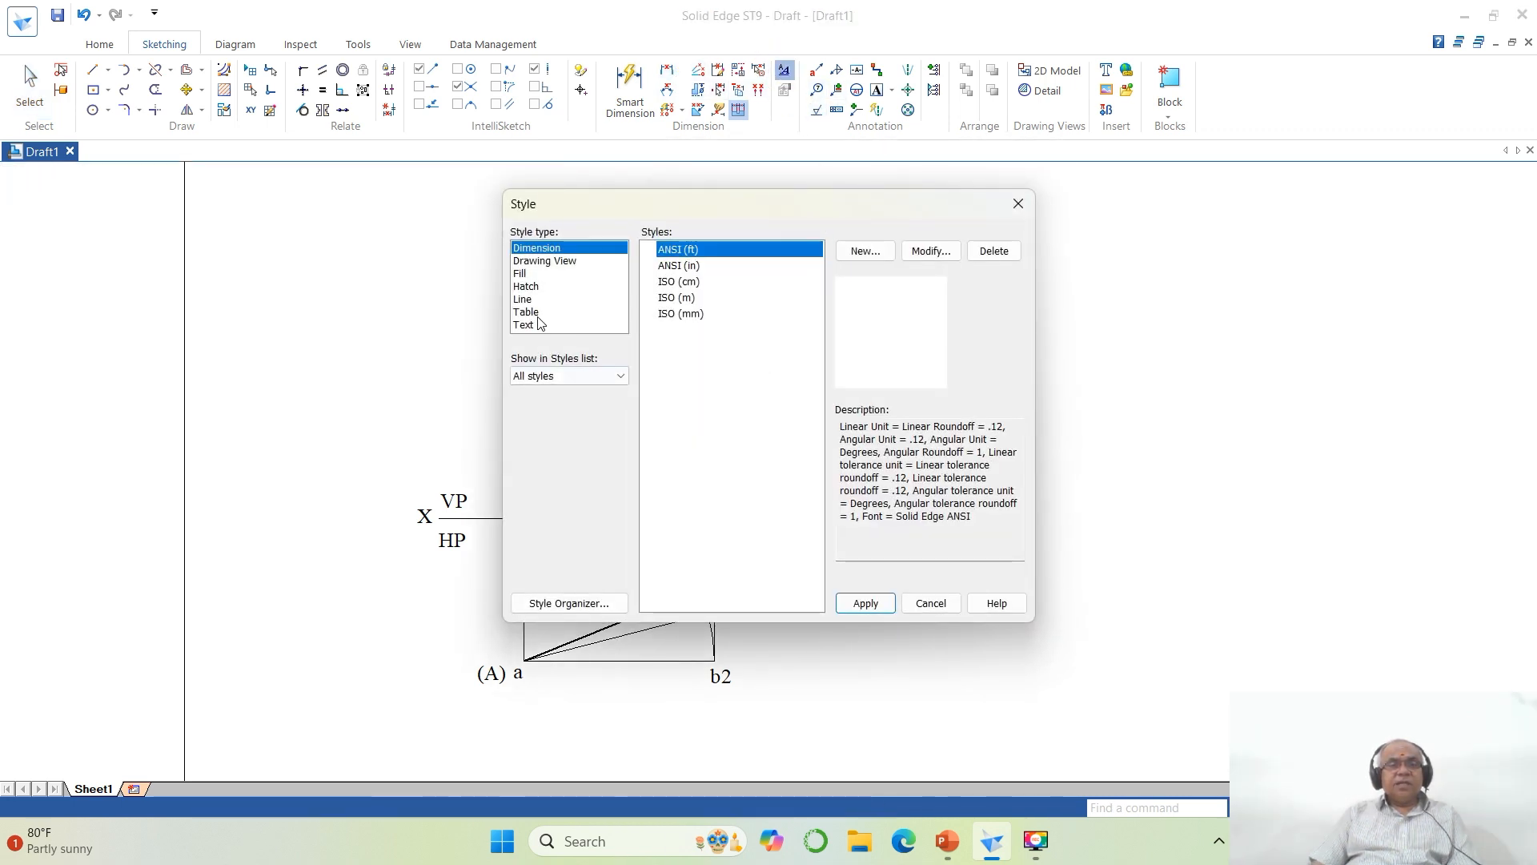
click(682, 316)
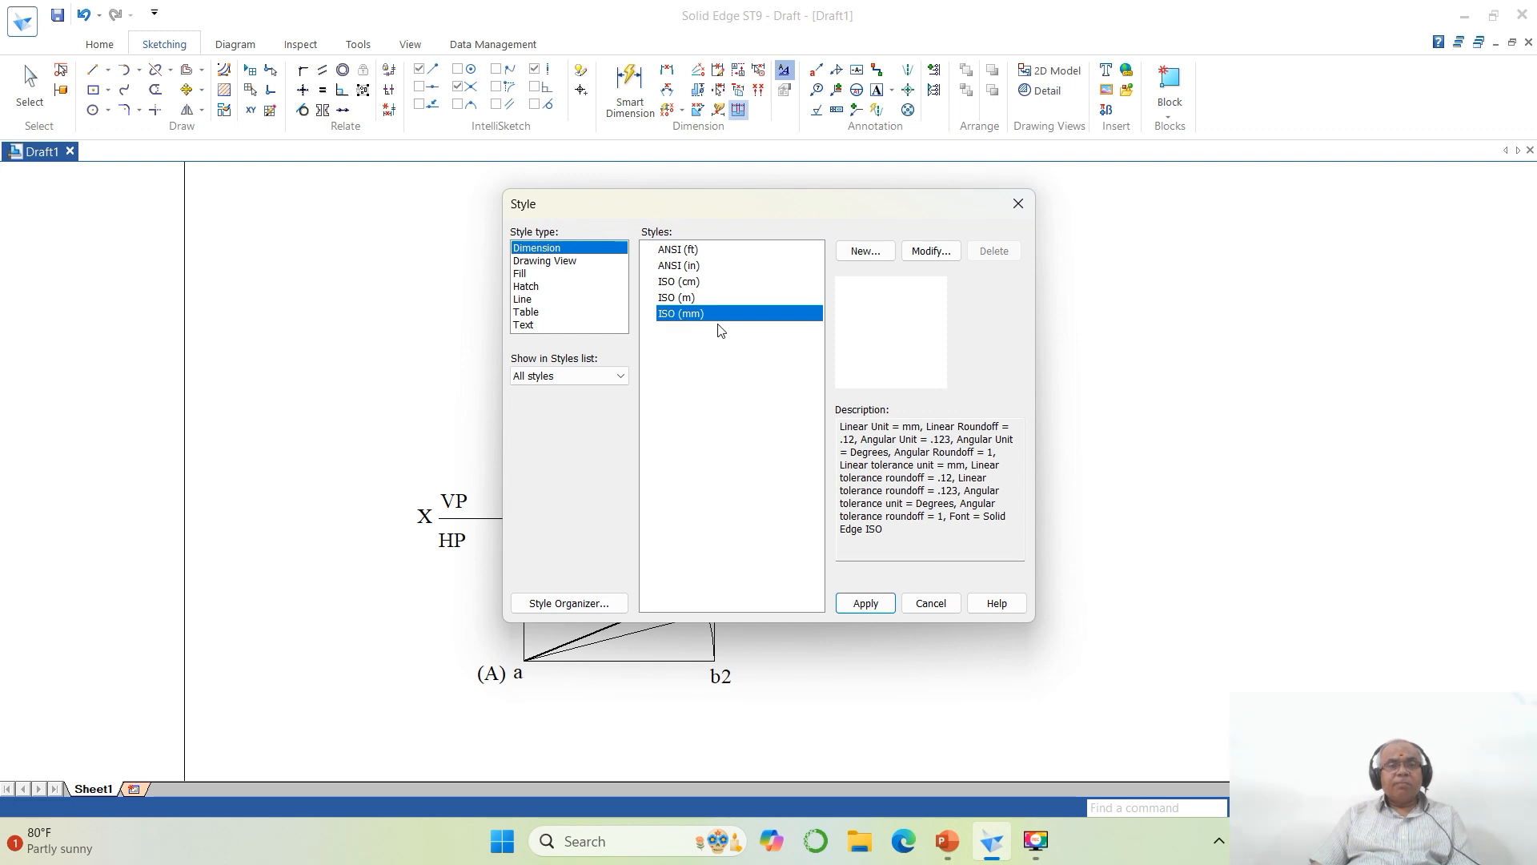
click(929, 251)
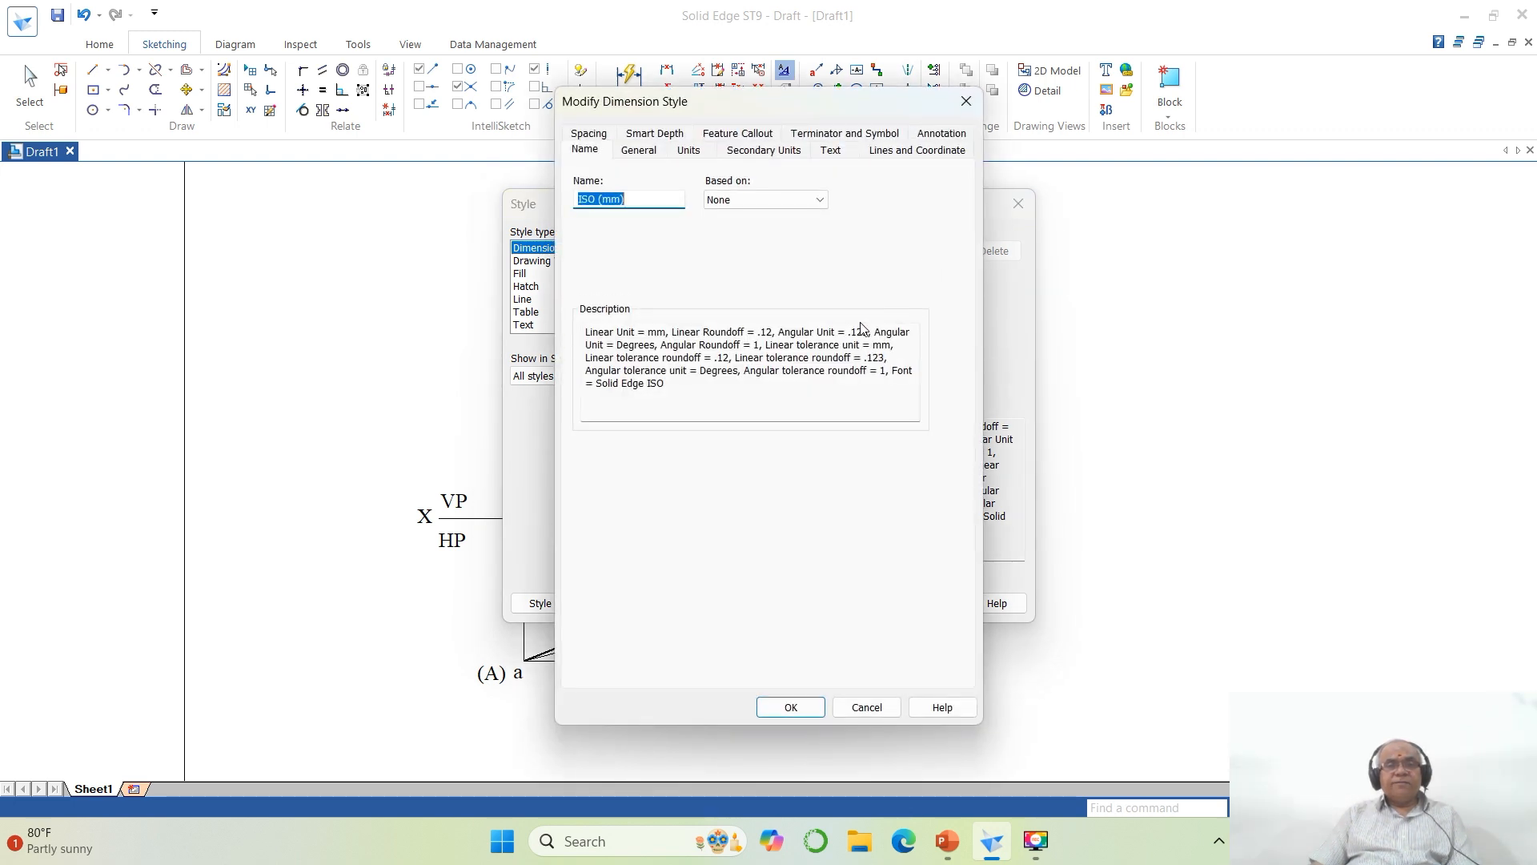
click(638, 150)
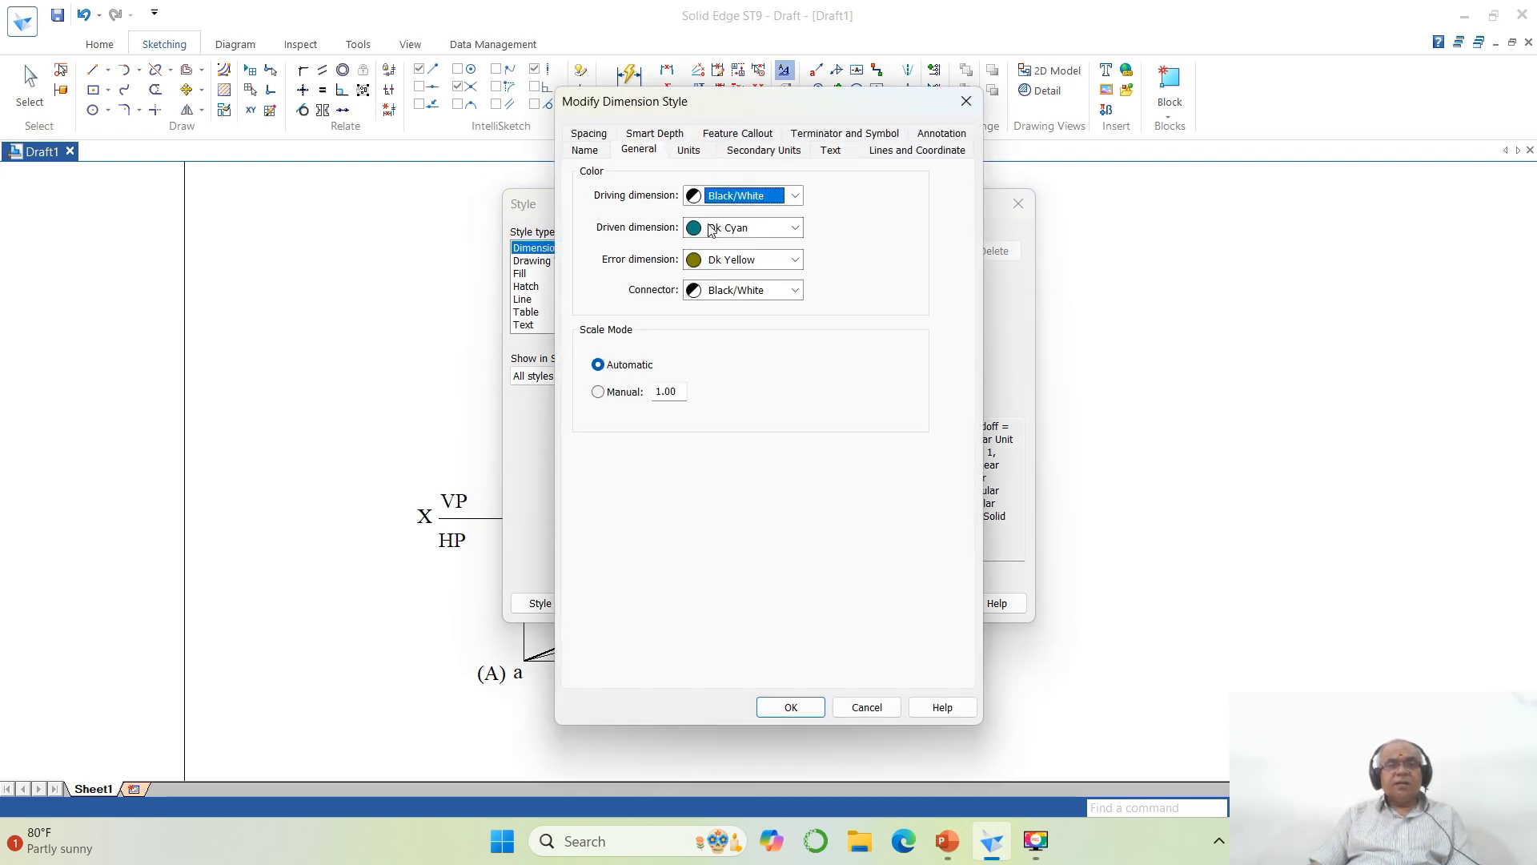
click(733, 195)
click(728, 216)
click(733, 227)
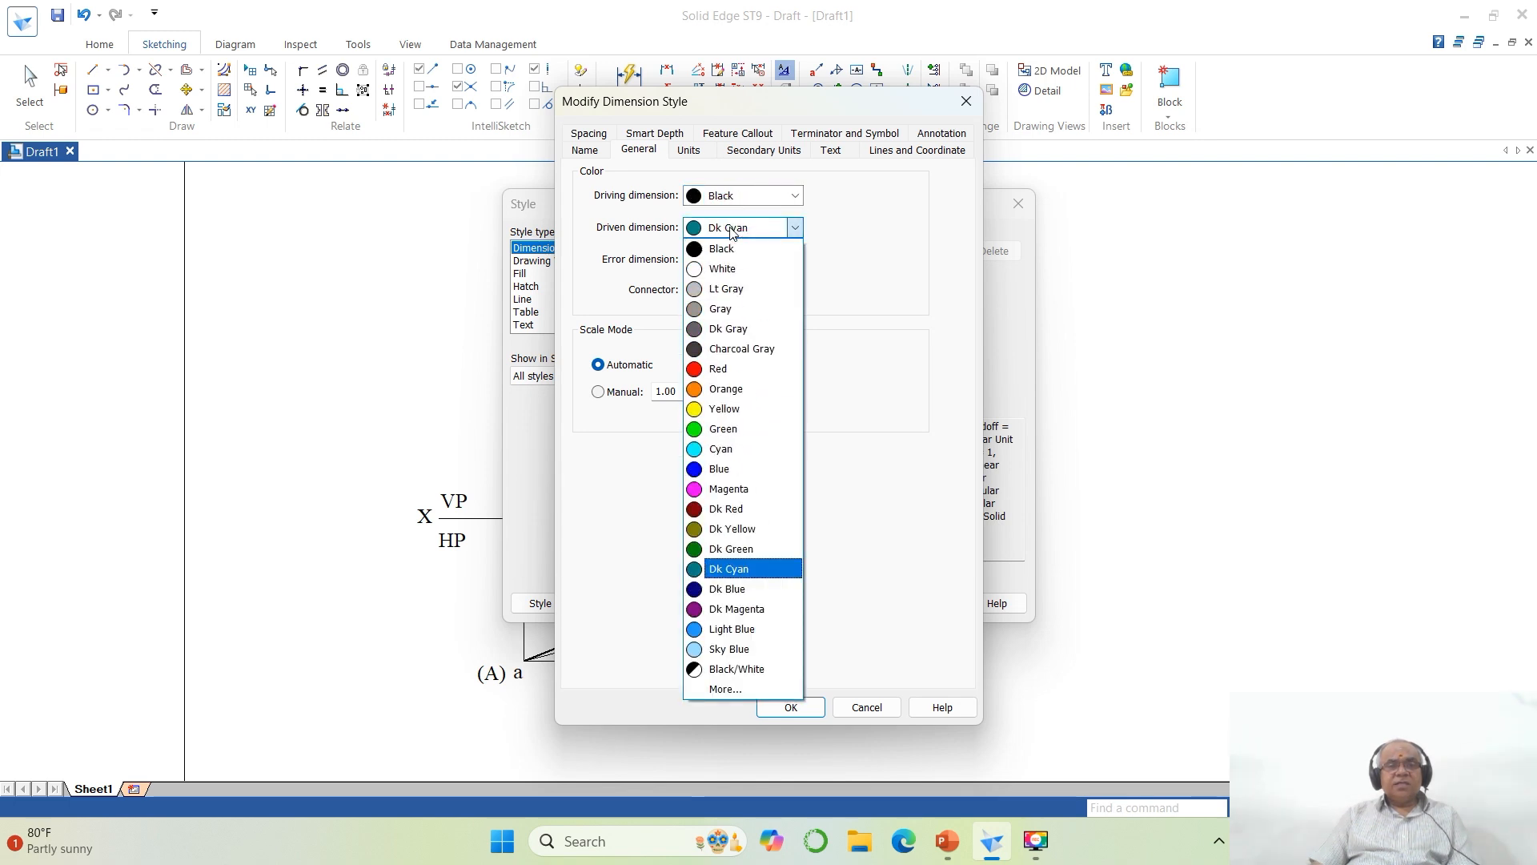
click(730, 250)
click(733, 260)
click(730, 280)
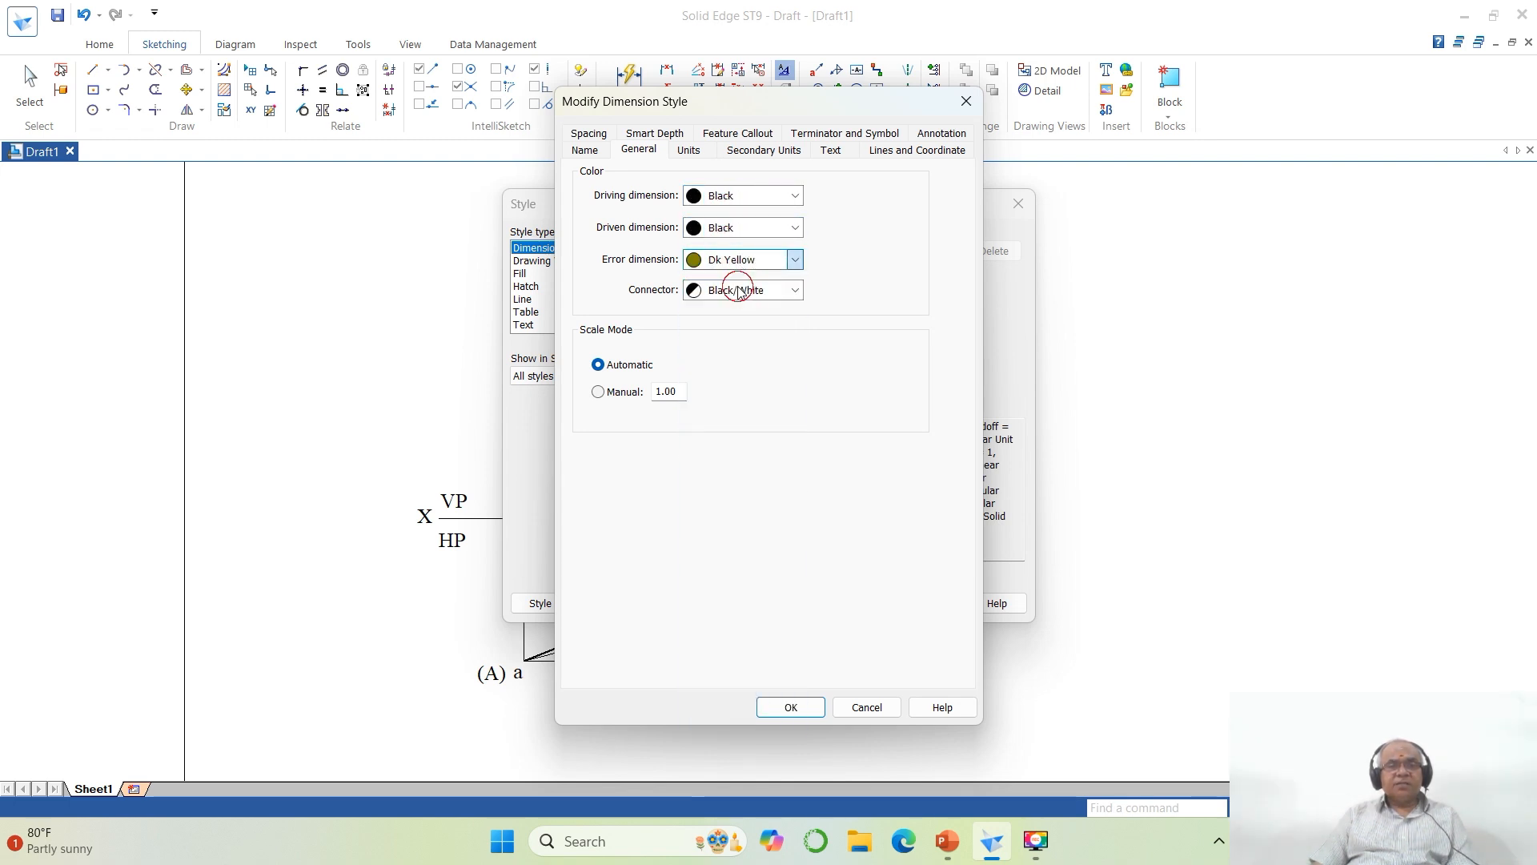
click(737, 290)
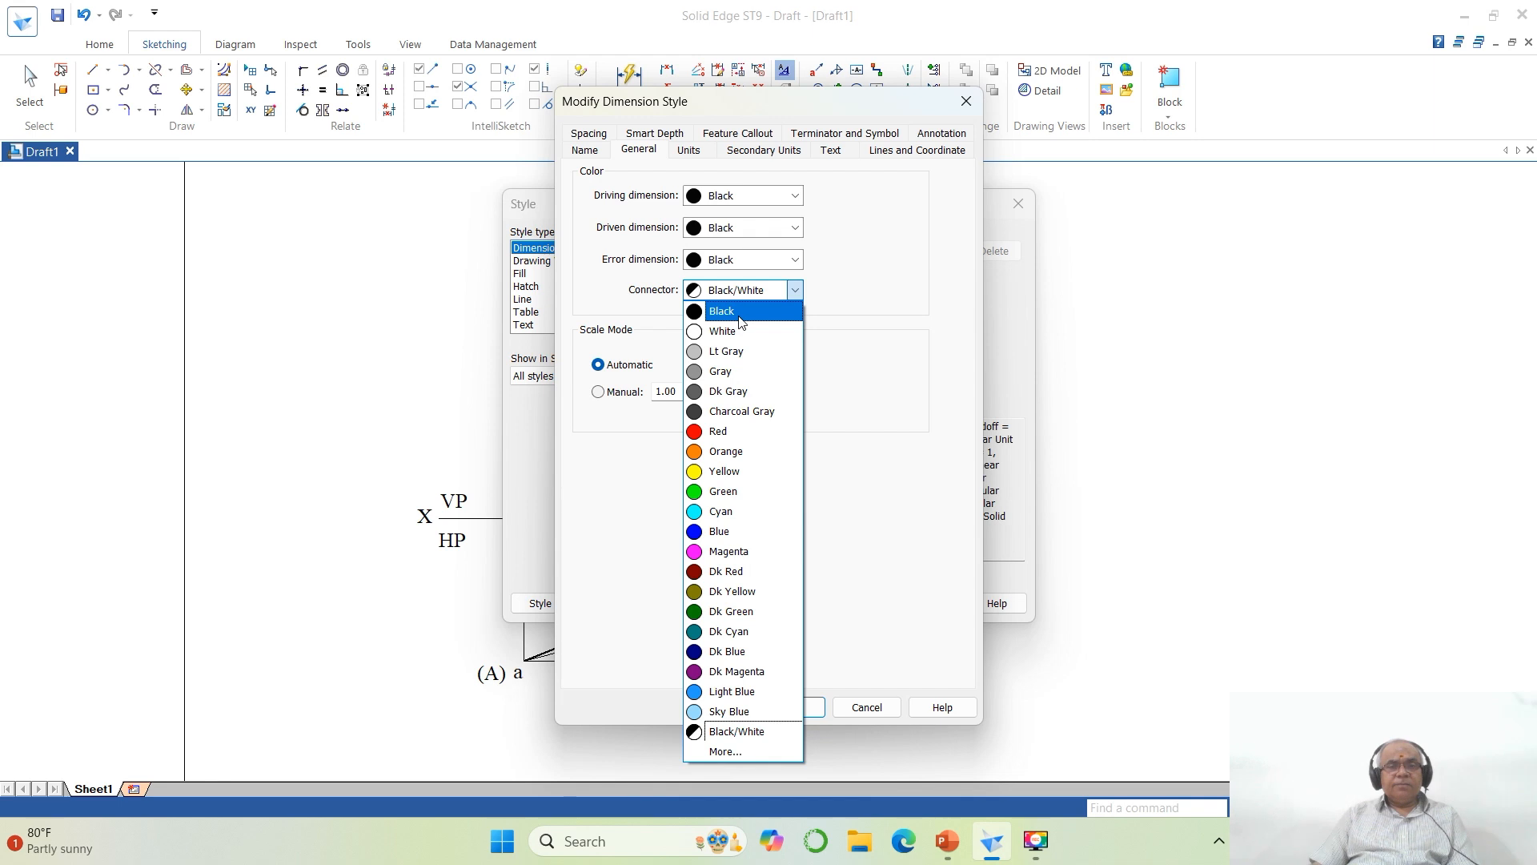
click(742, 320)
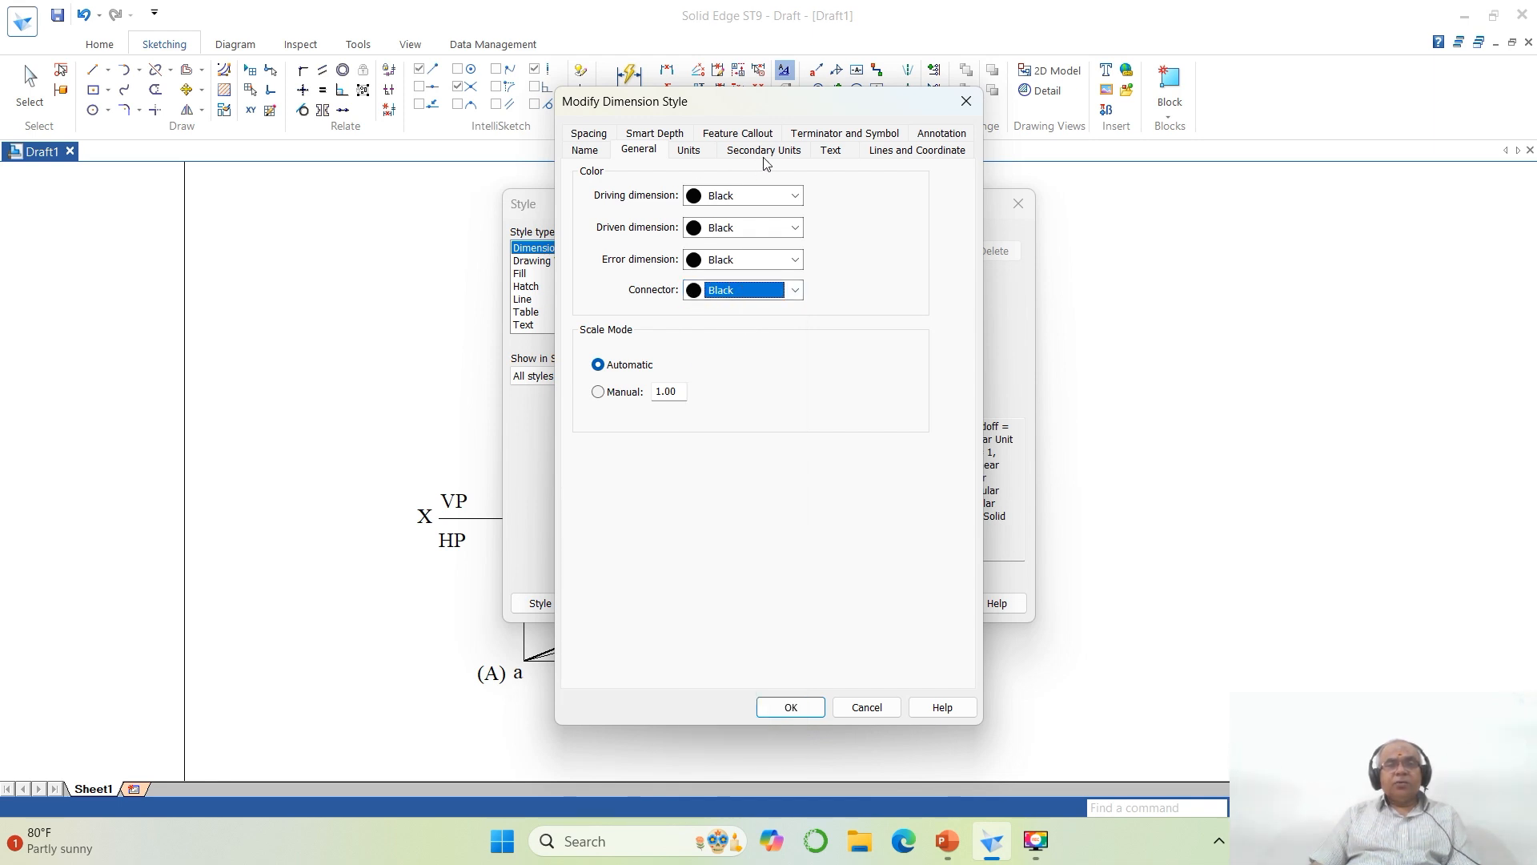
Step: Set the ISO (mm) style's text to Times New Roman, size 3, with dimension line width 0.1 mm, and apply the style
click(830, 152)
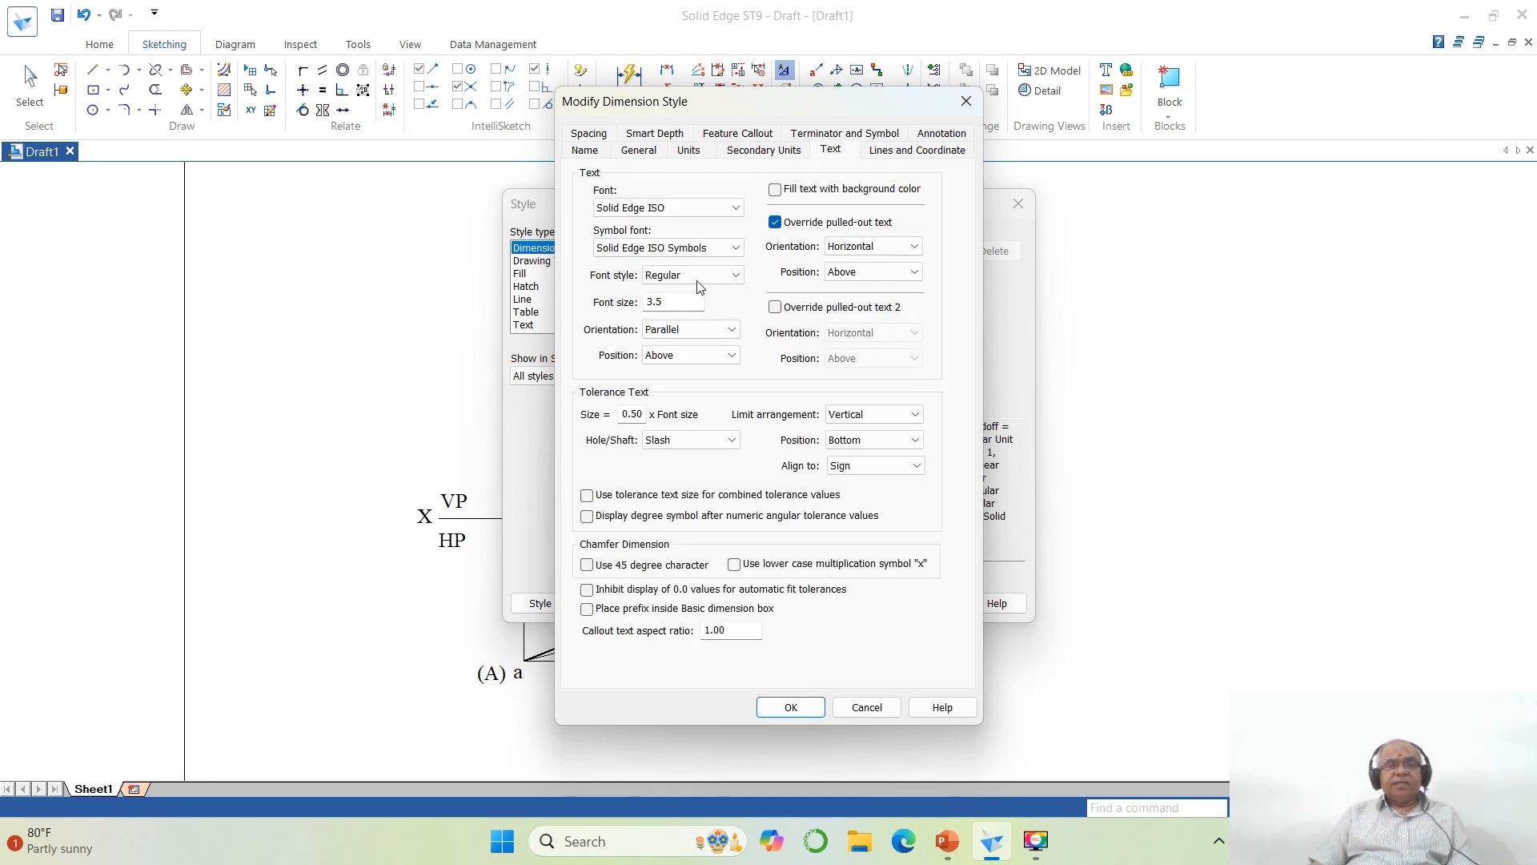
click(734, 207)
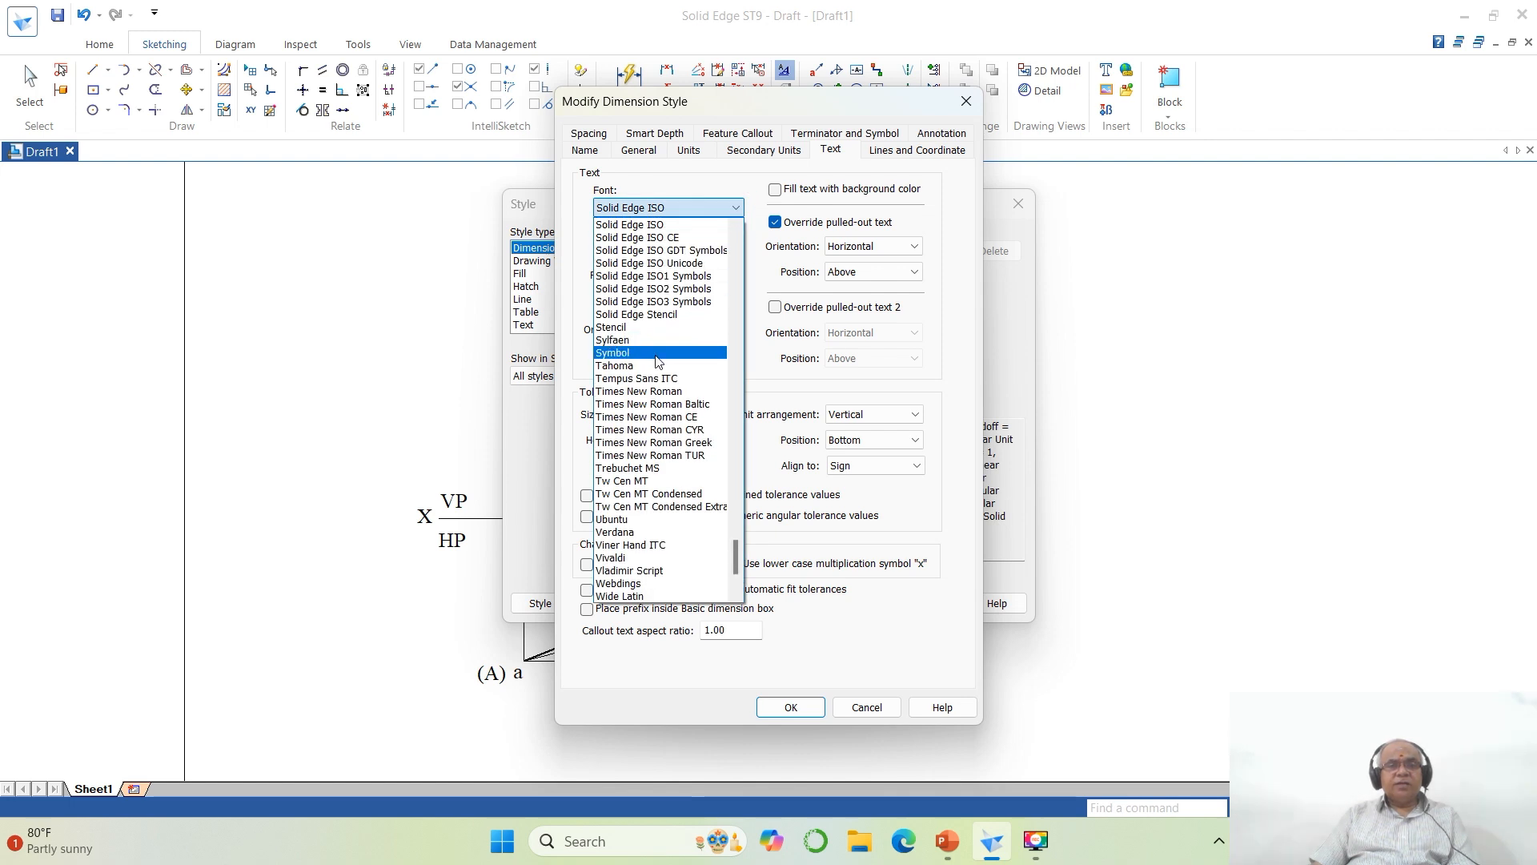
click(659, 391)
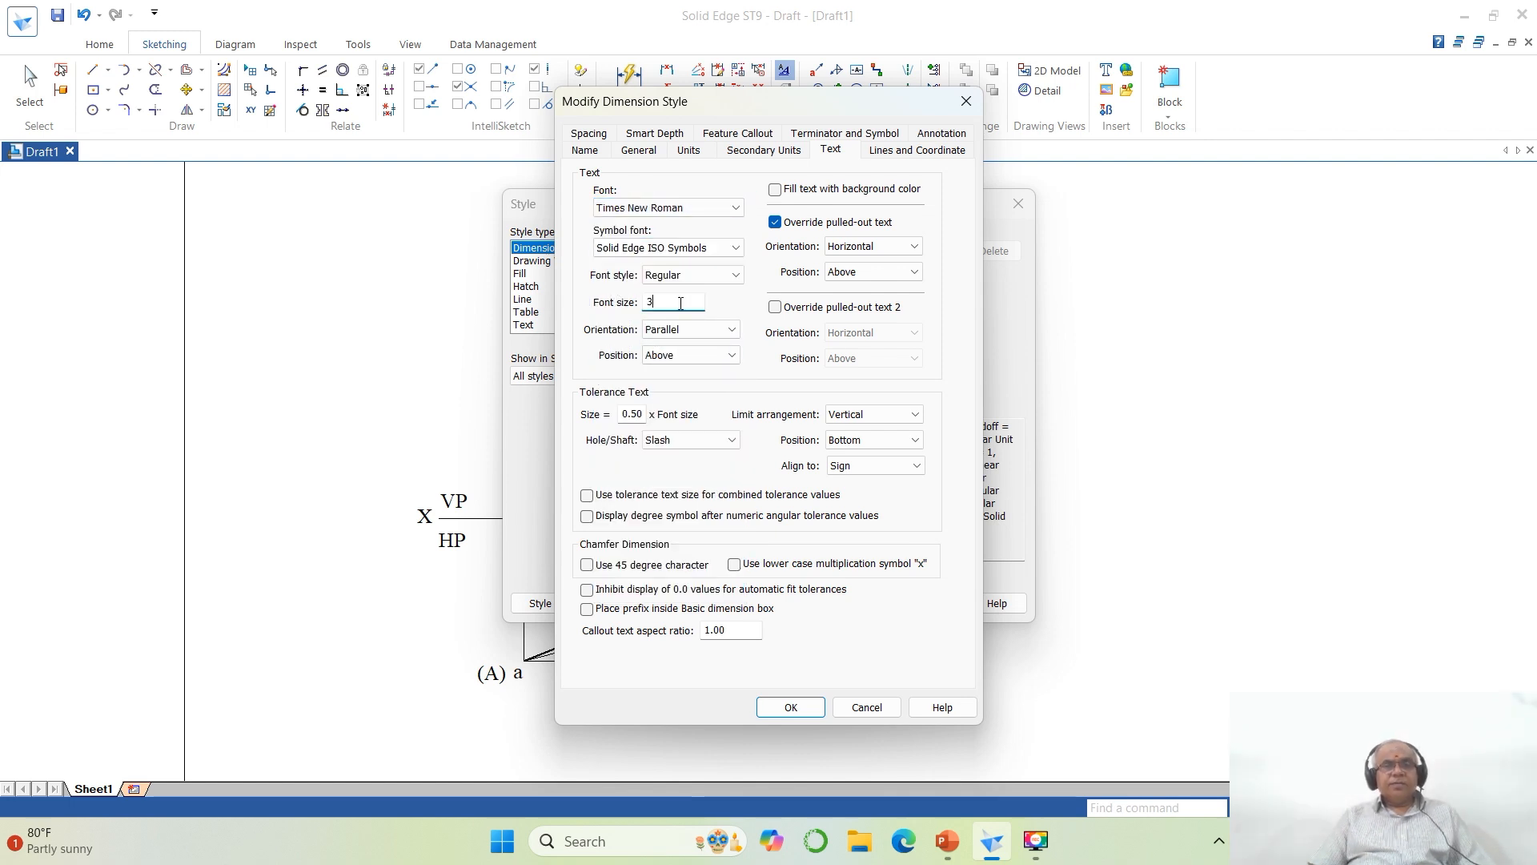
click(942, 150)
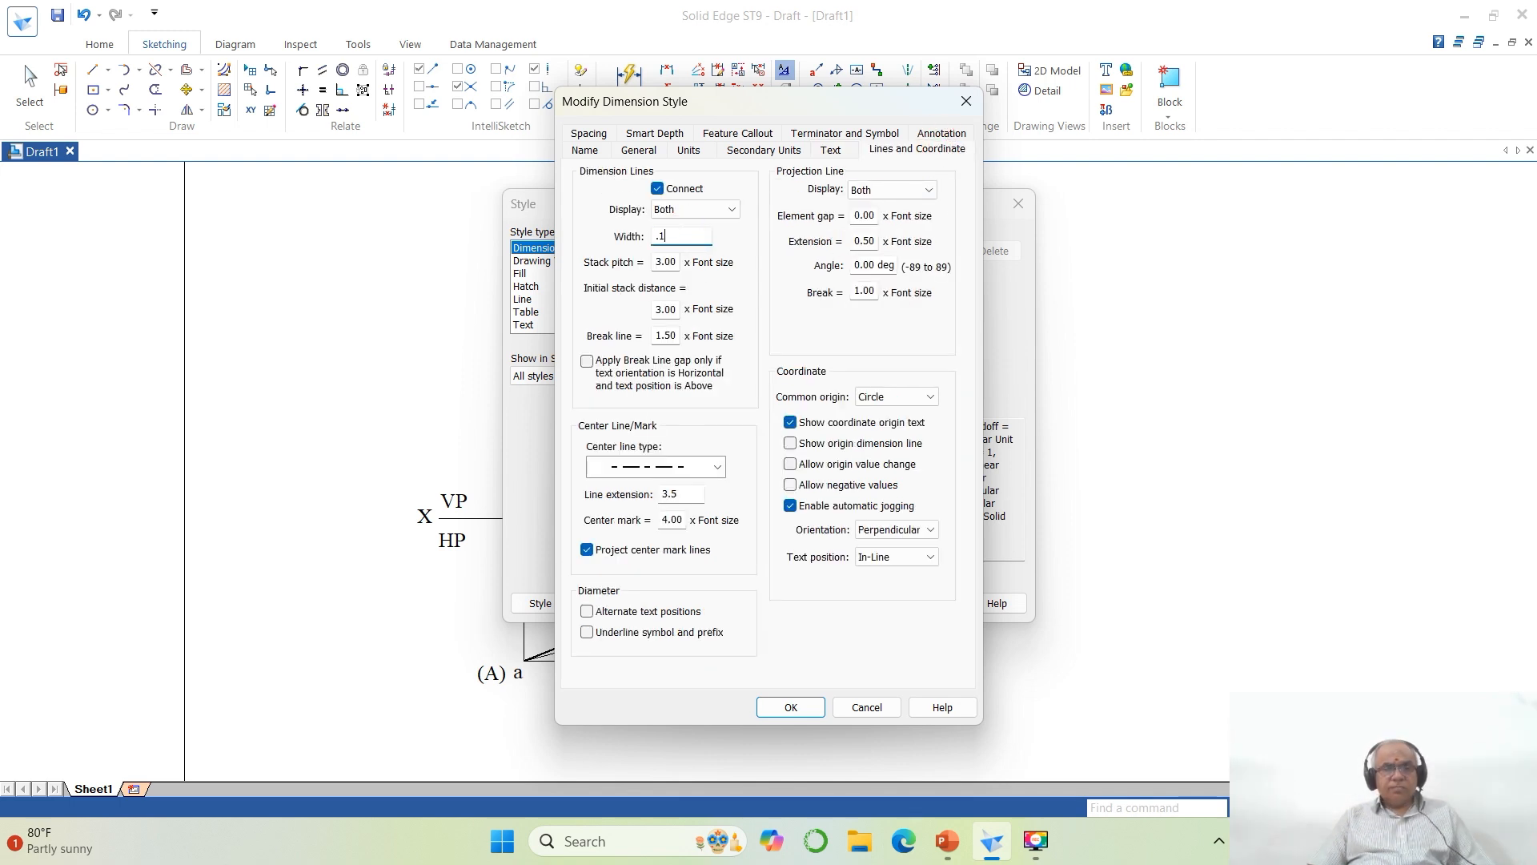
click(790, 708)
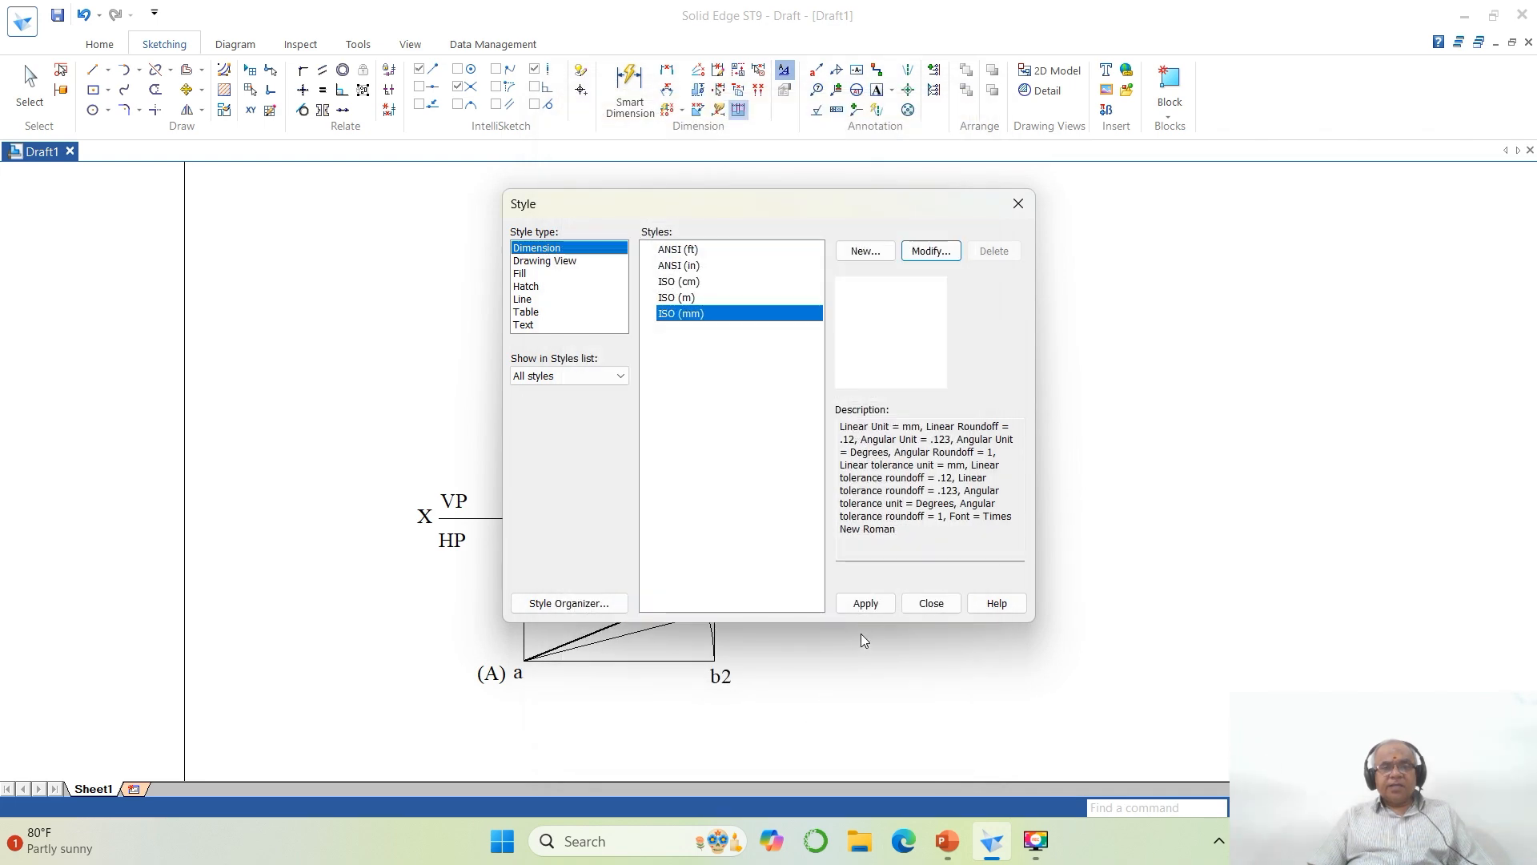
click(866, 603)
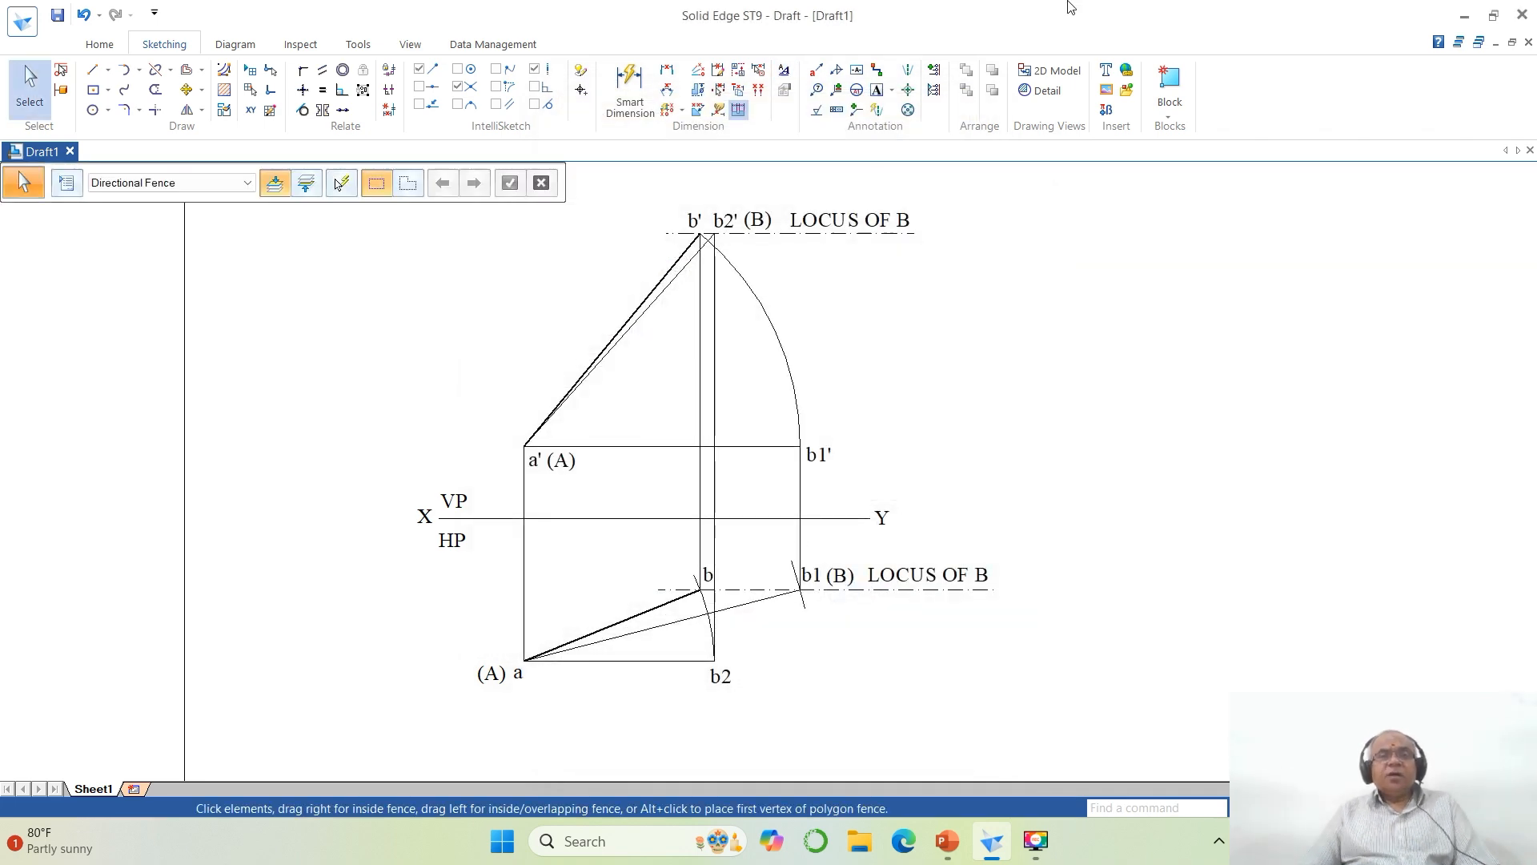
Step: Dimension the vertical distances from a' down to XY and from XY down to a, aligned beside the projector
click(667, 70)
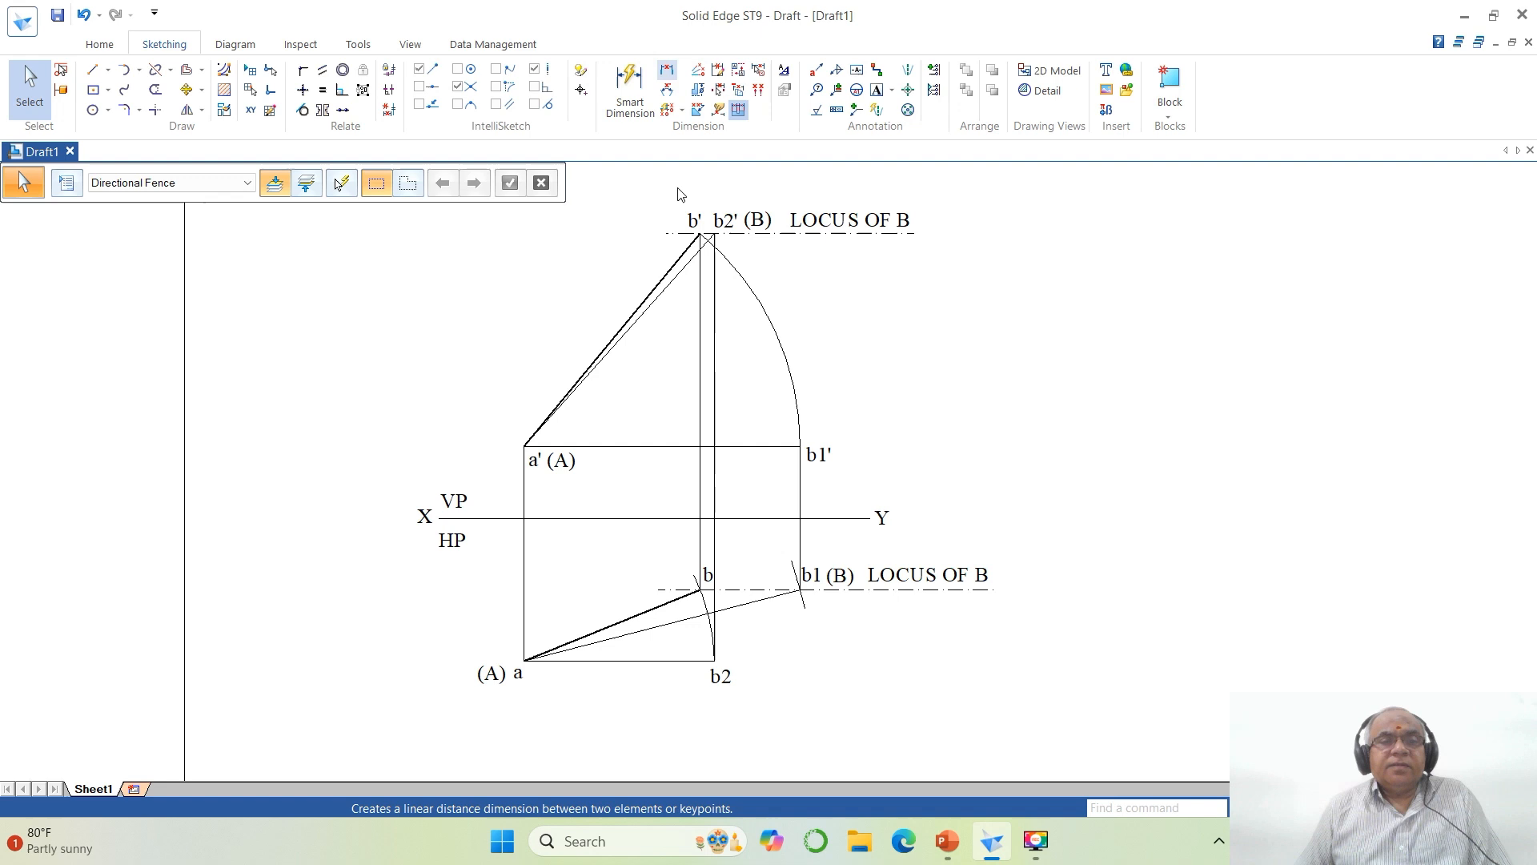
click(607, 446)
click(613, 517)
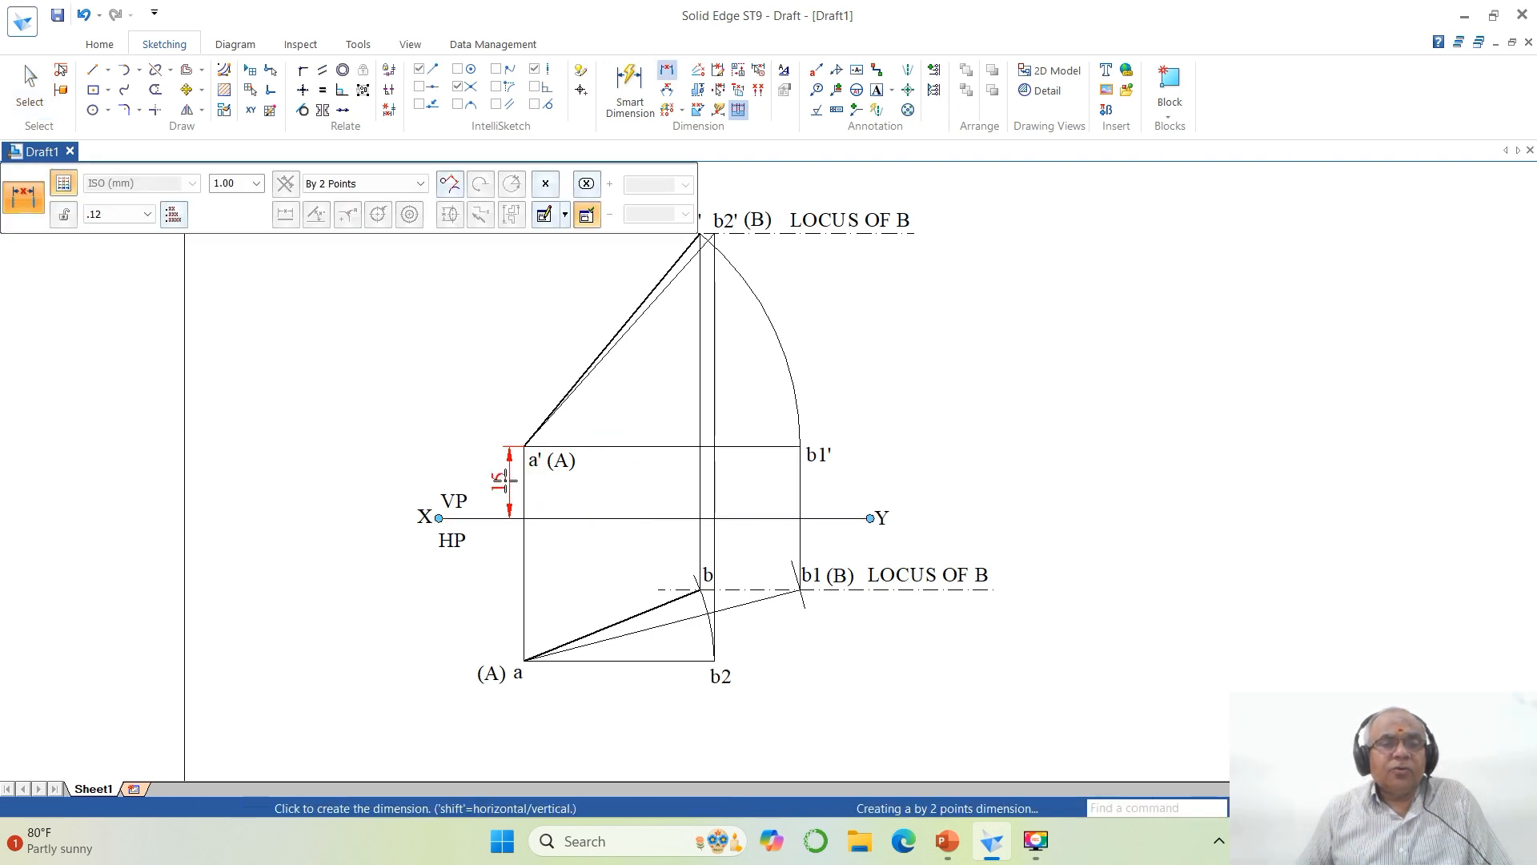
click(496, 481)
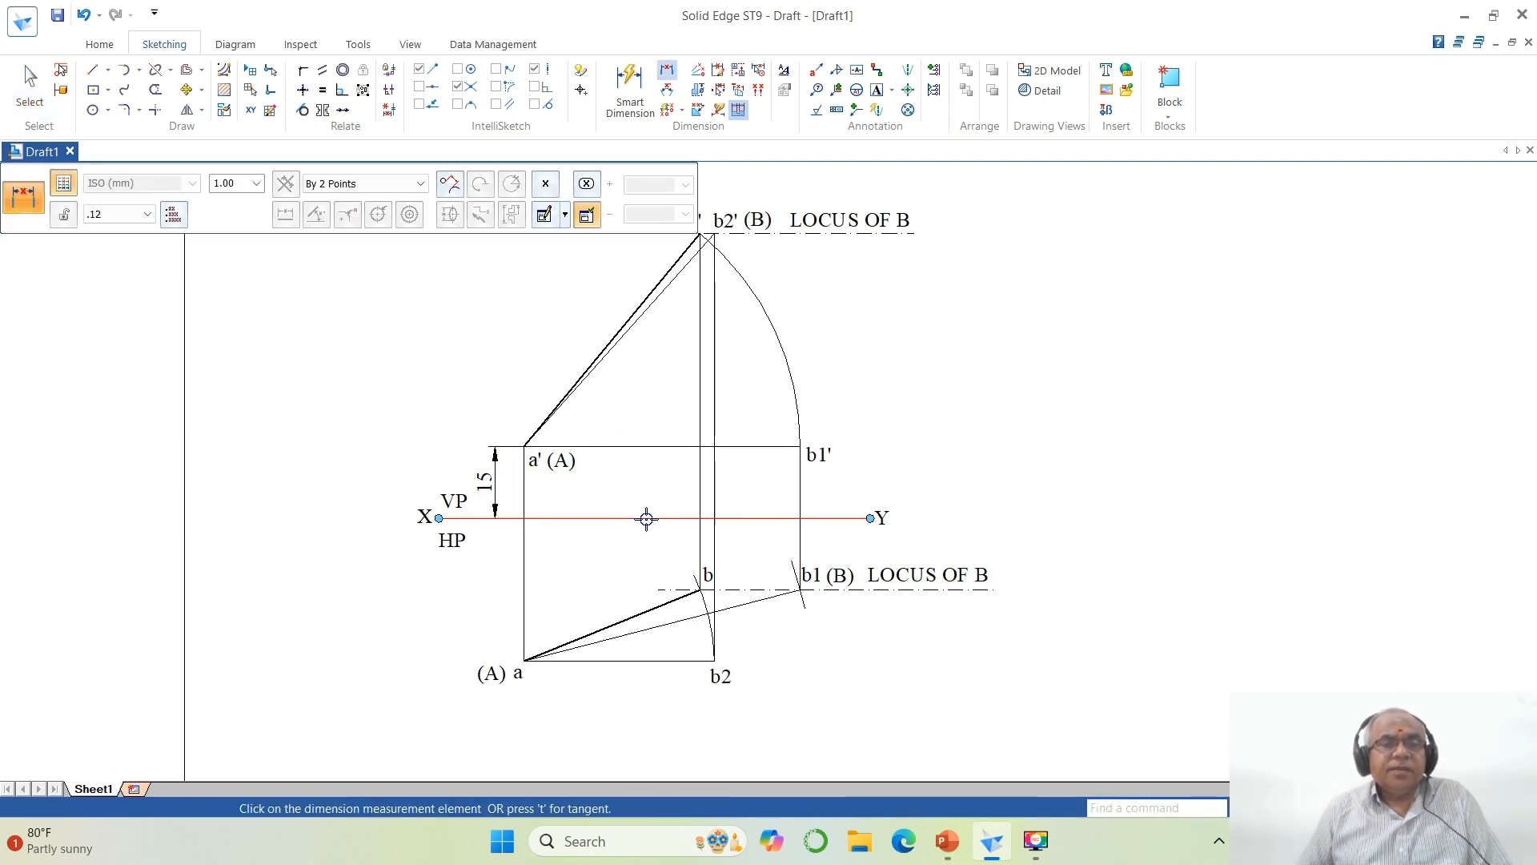
click(604, 517)
click(613, 661)
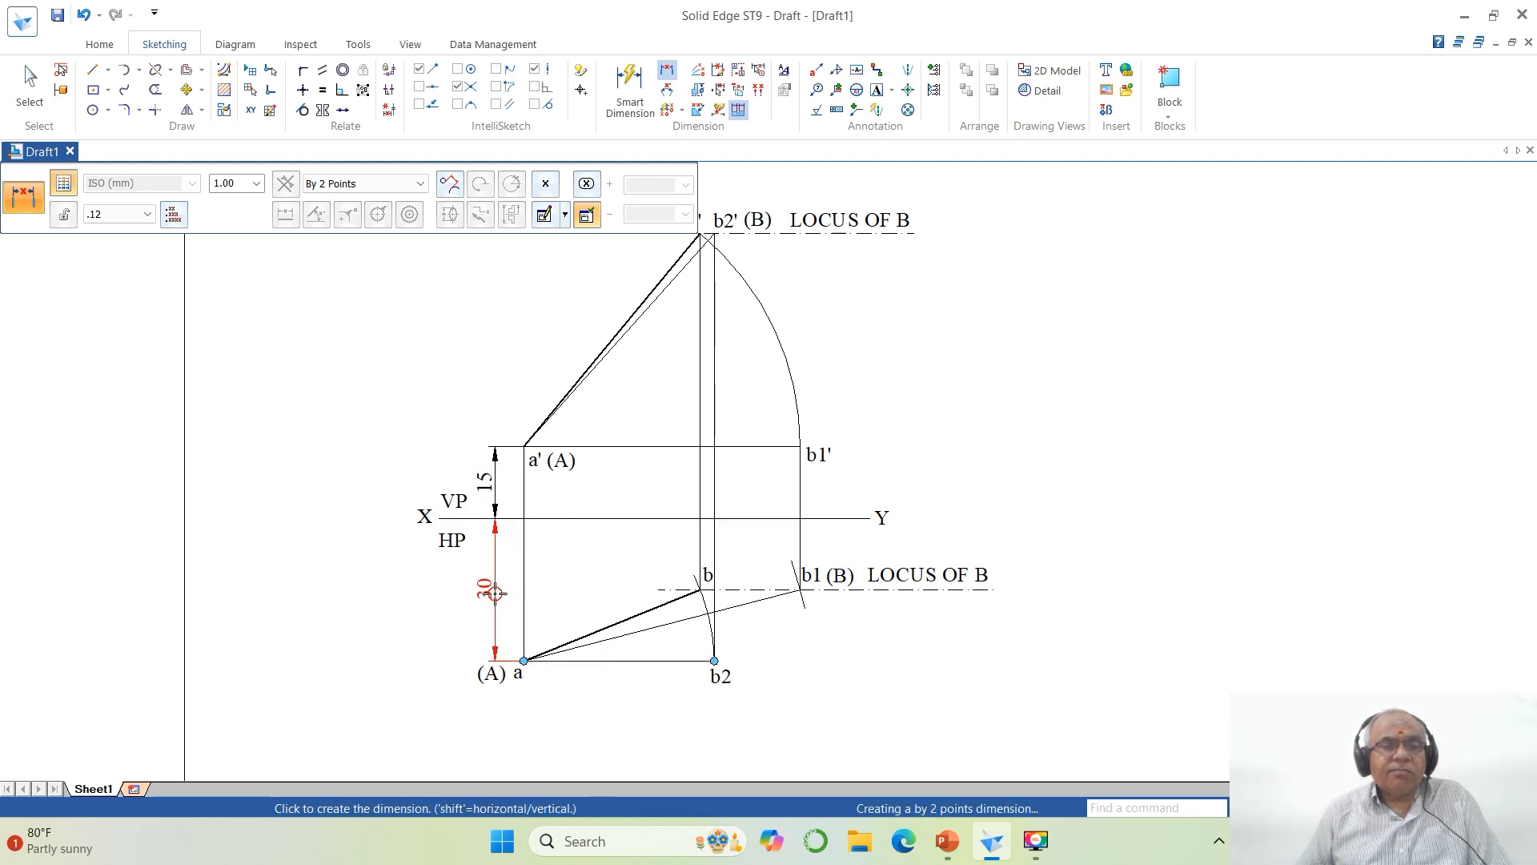
click(495, 594)
Step: Dimension the vertical distance between the lower LOCUS OF B line and XY, near Y
click(860, 591)
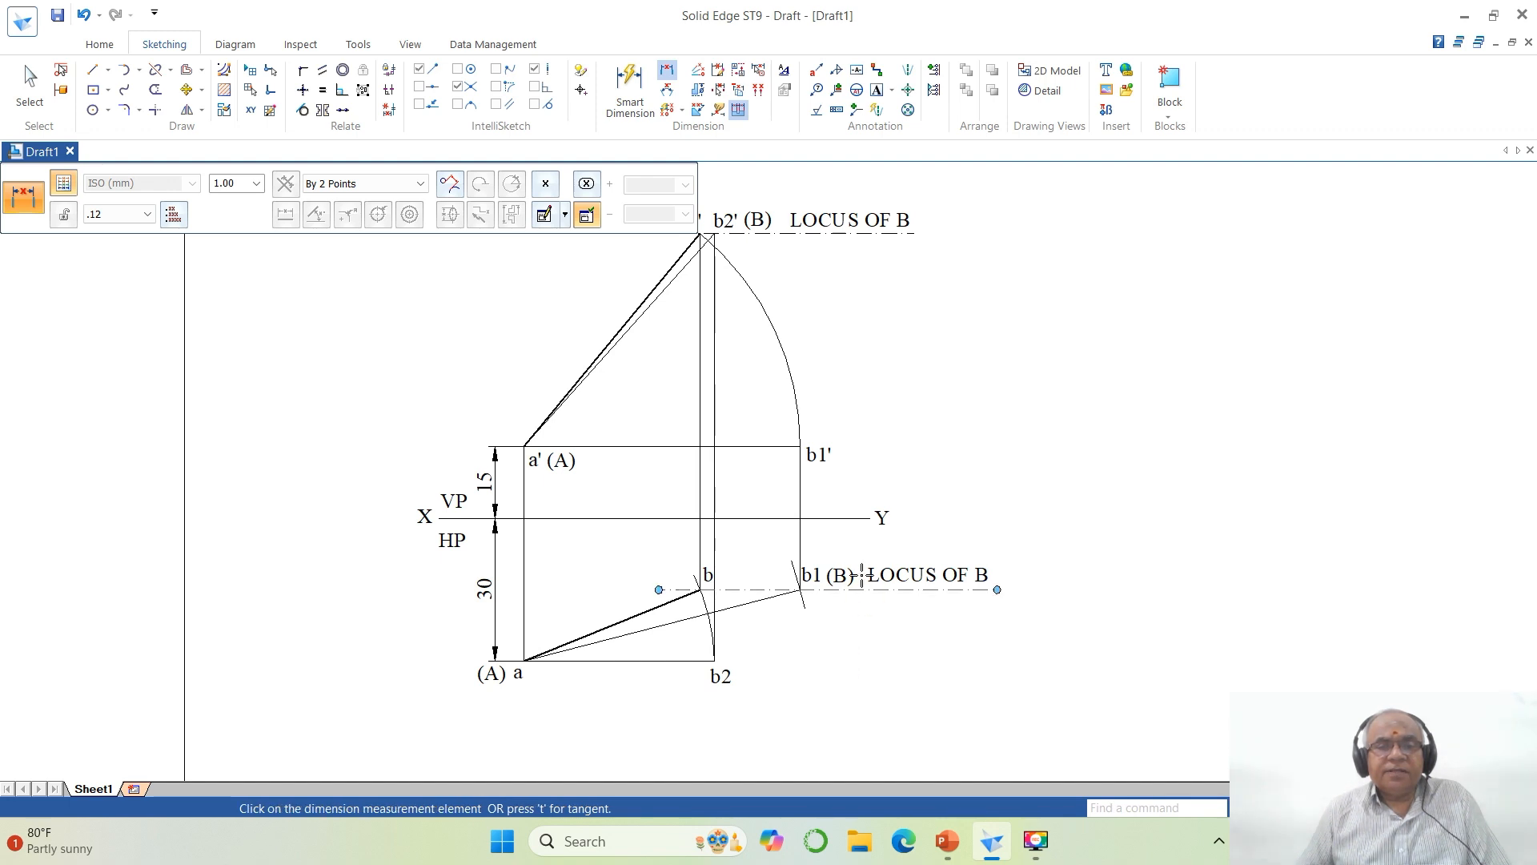
click(855, 519)
click(858, 520)
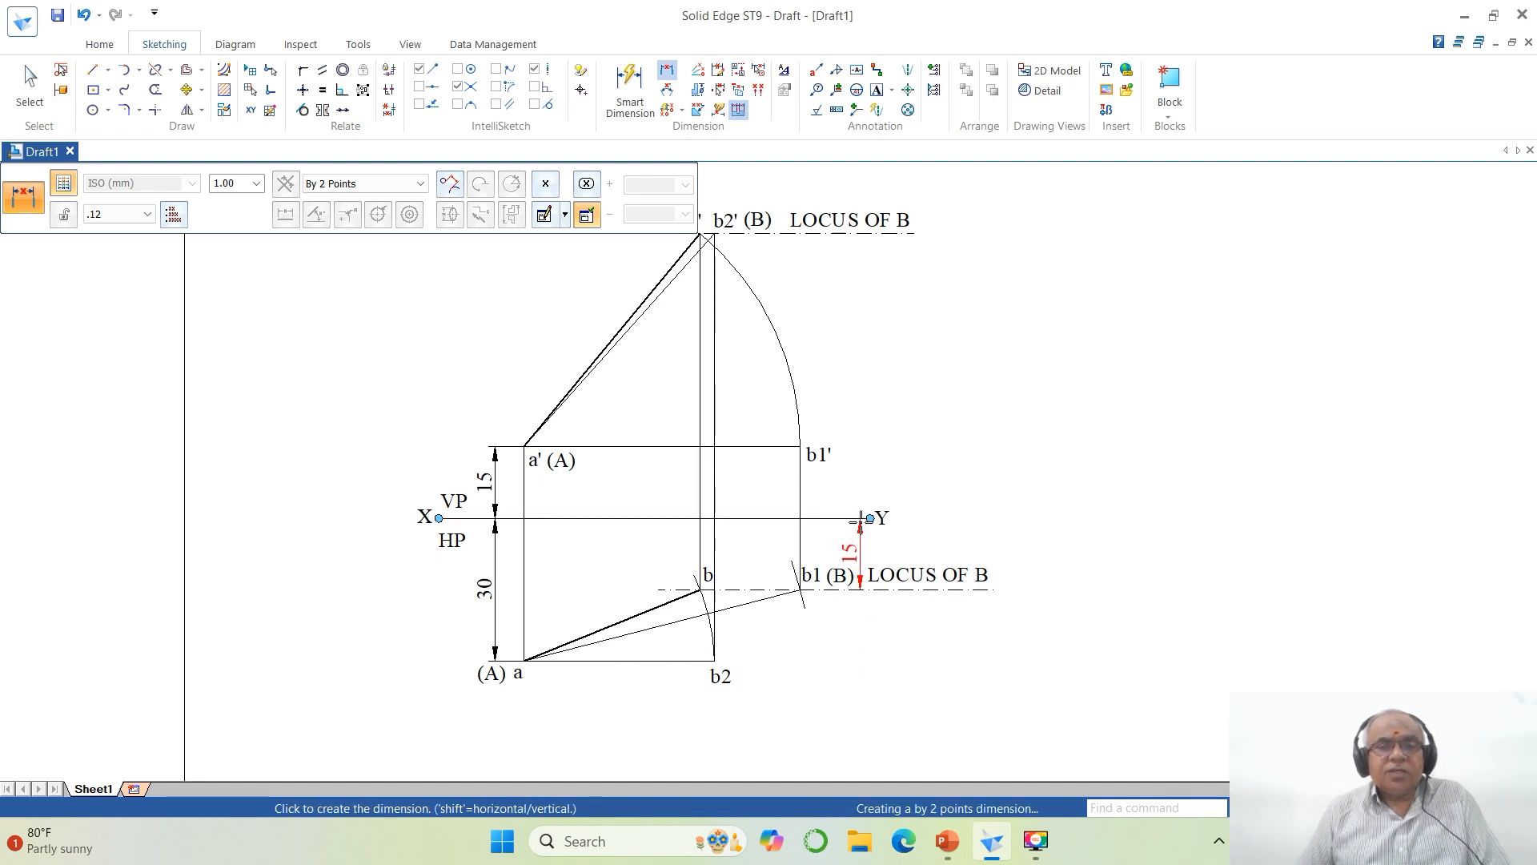
click(860, 521)
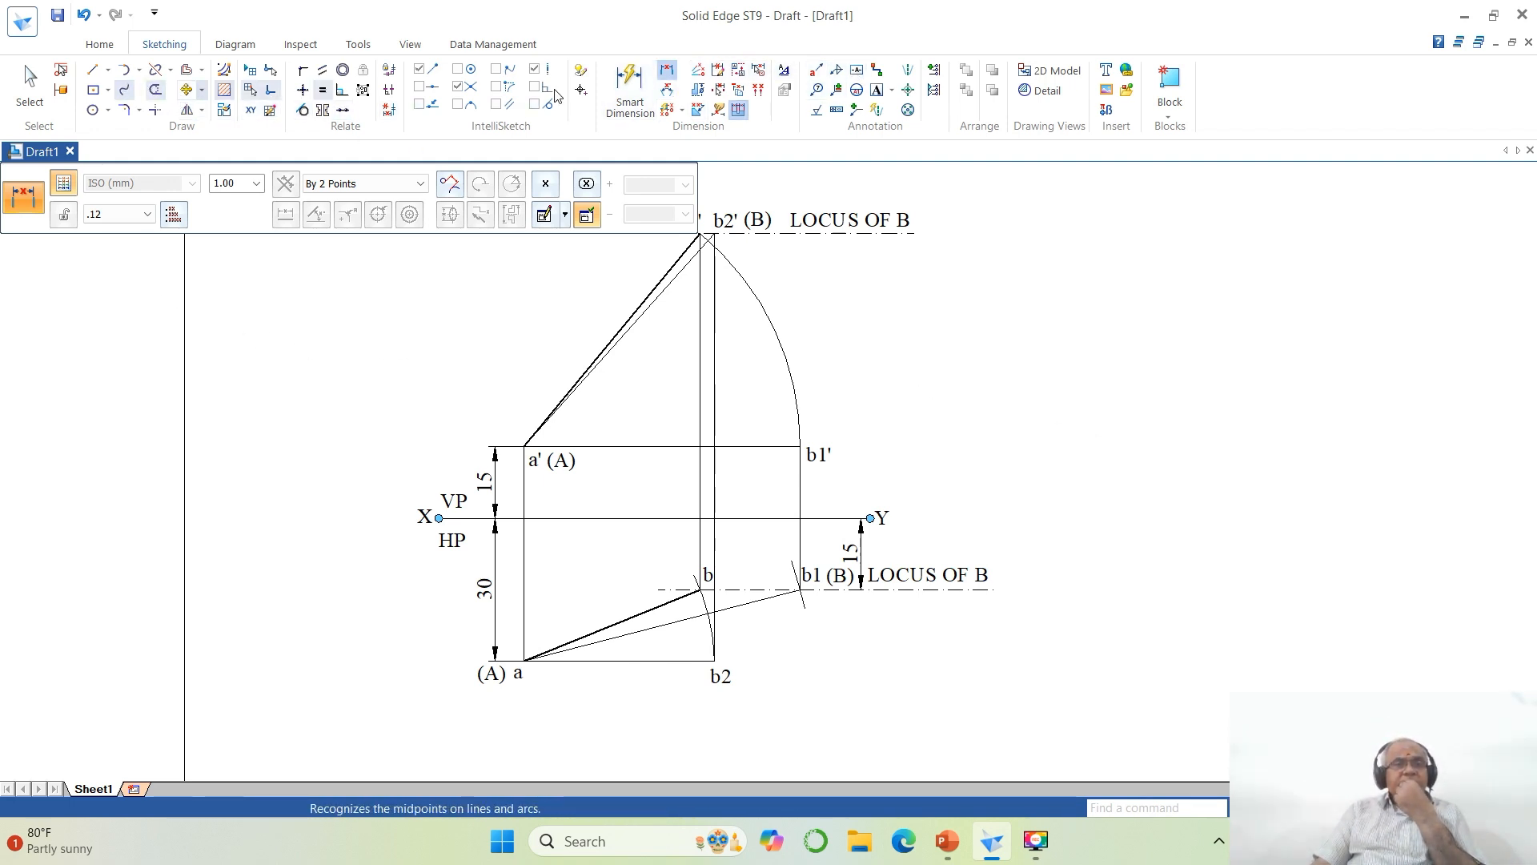
Step: Dimension the length of the horizontal line from a to b2, placing it below the top view
click(666, 72)
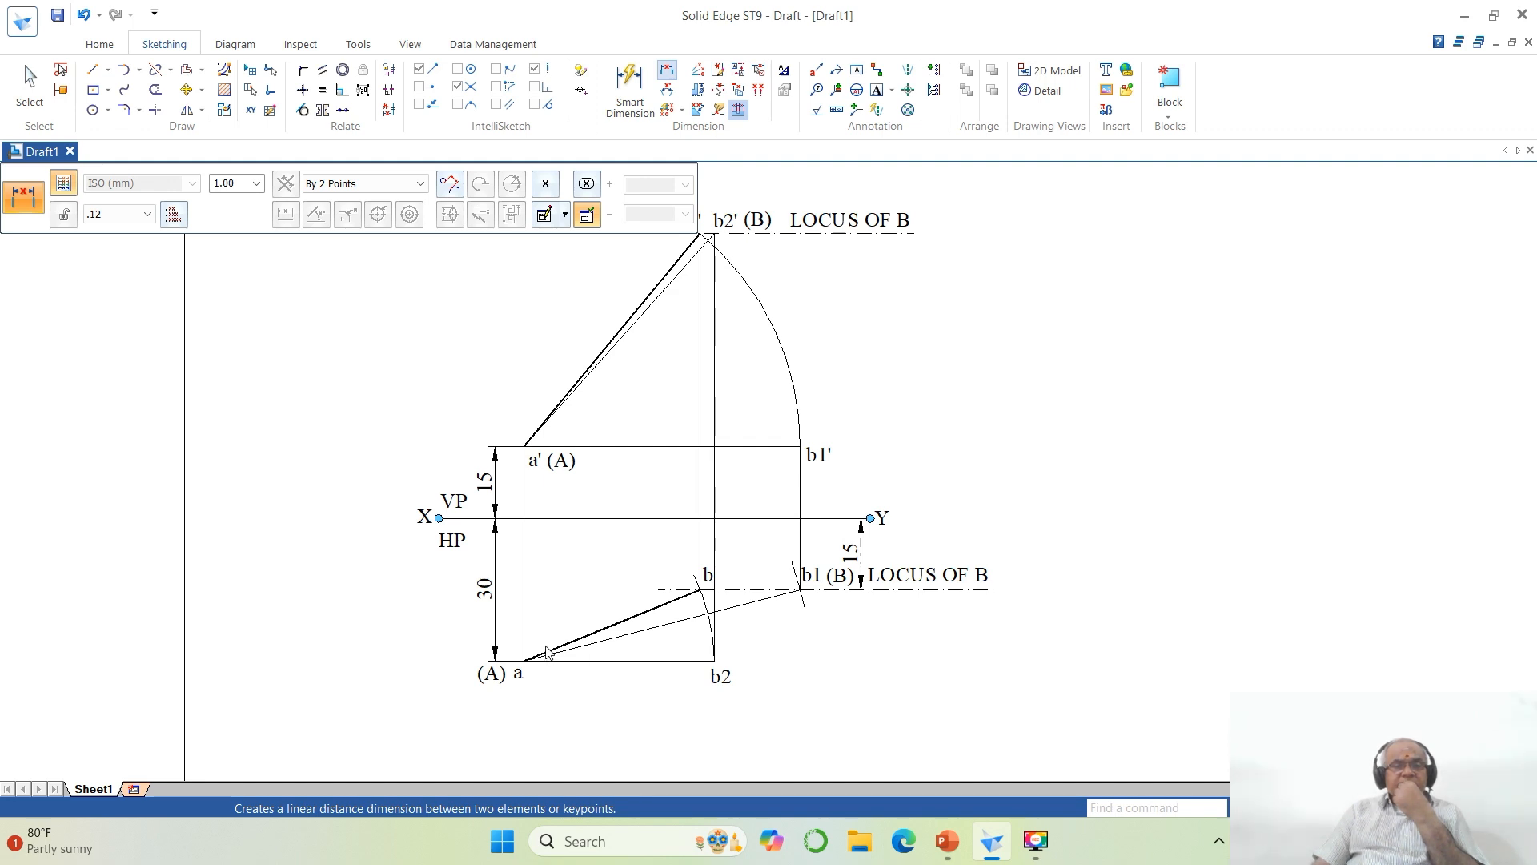
click(580, 661)
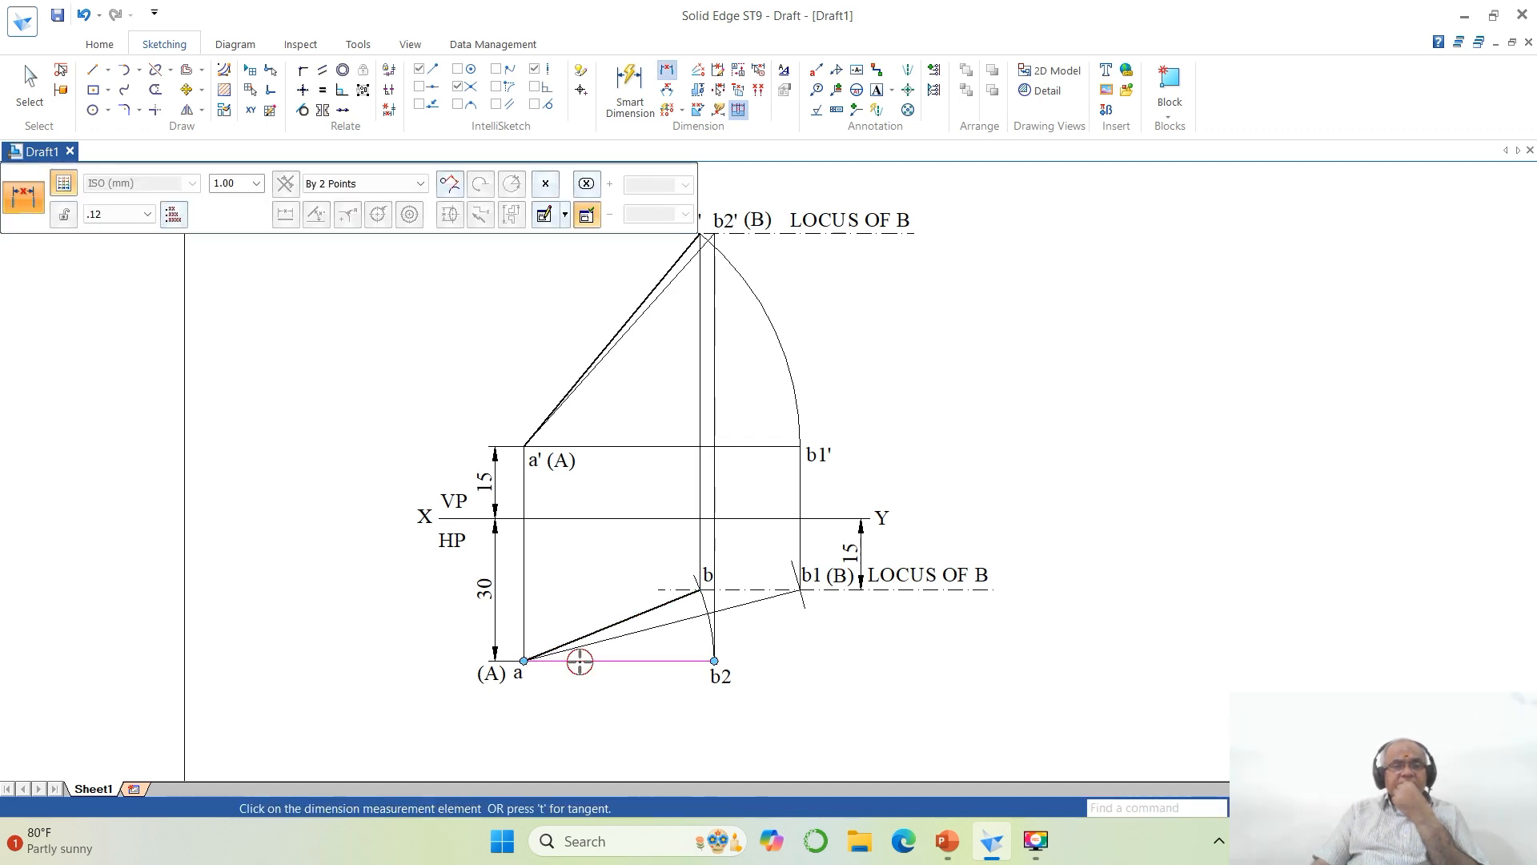
click(676, 661)
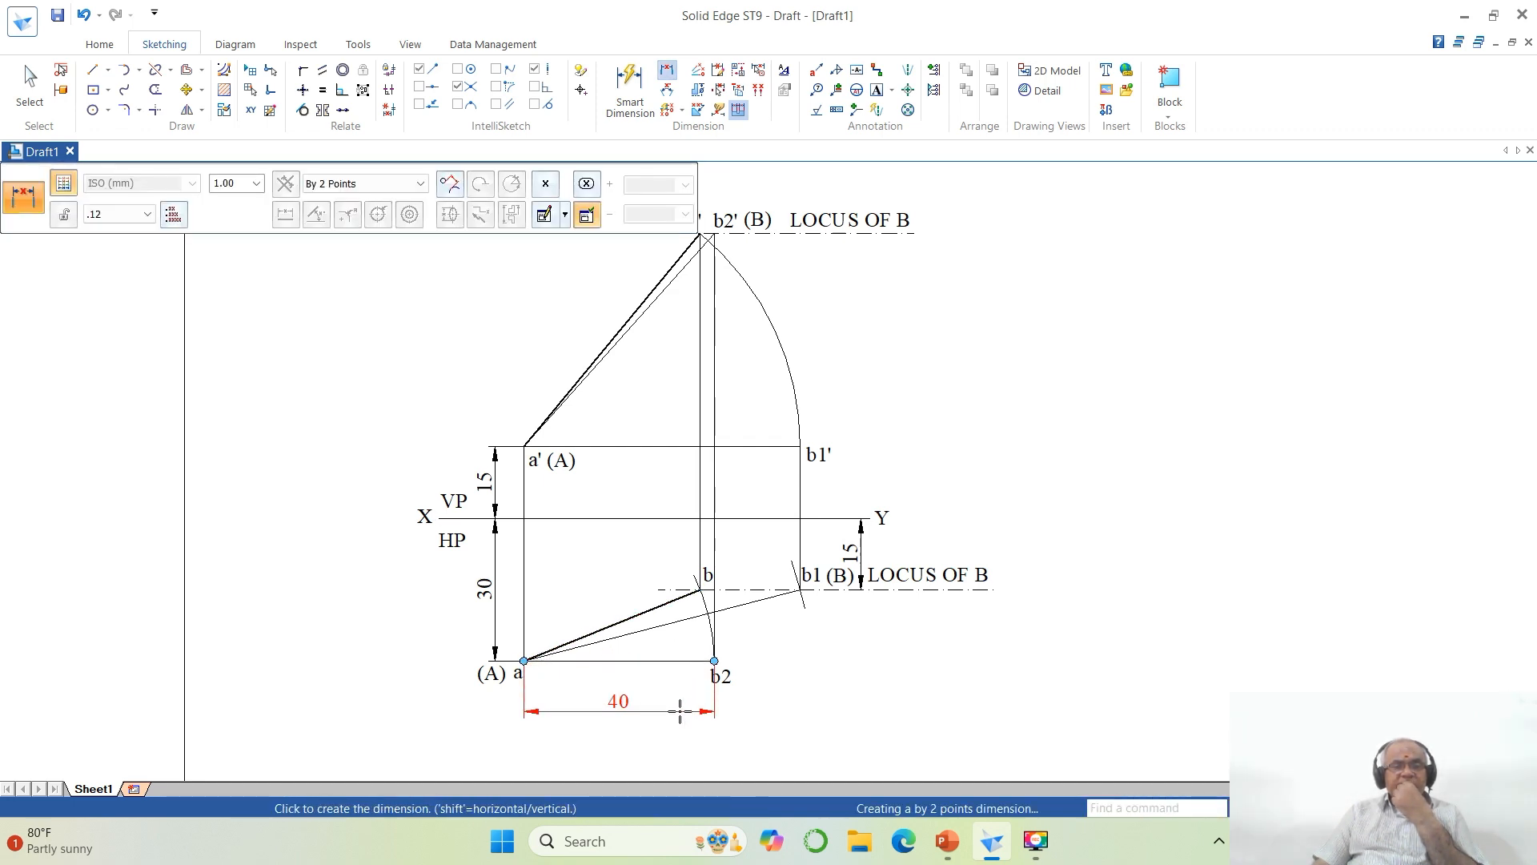
click(679, 710)
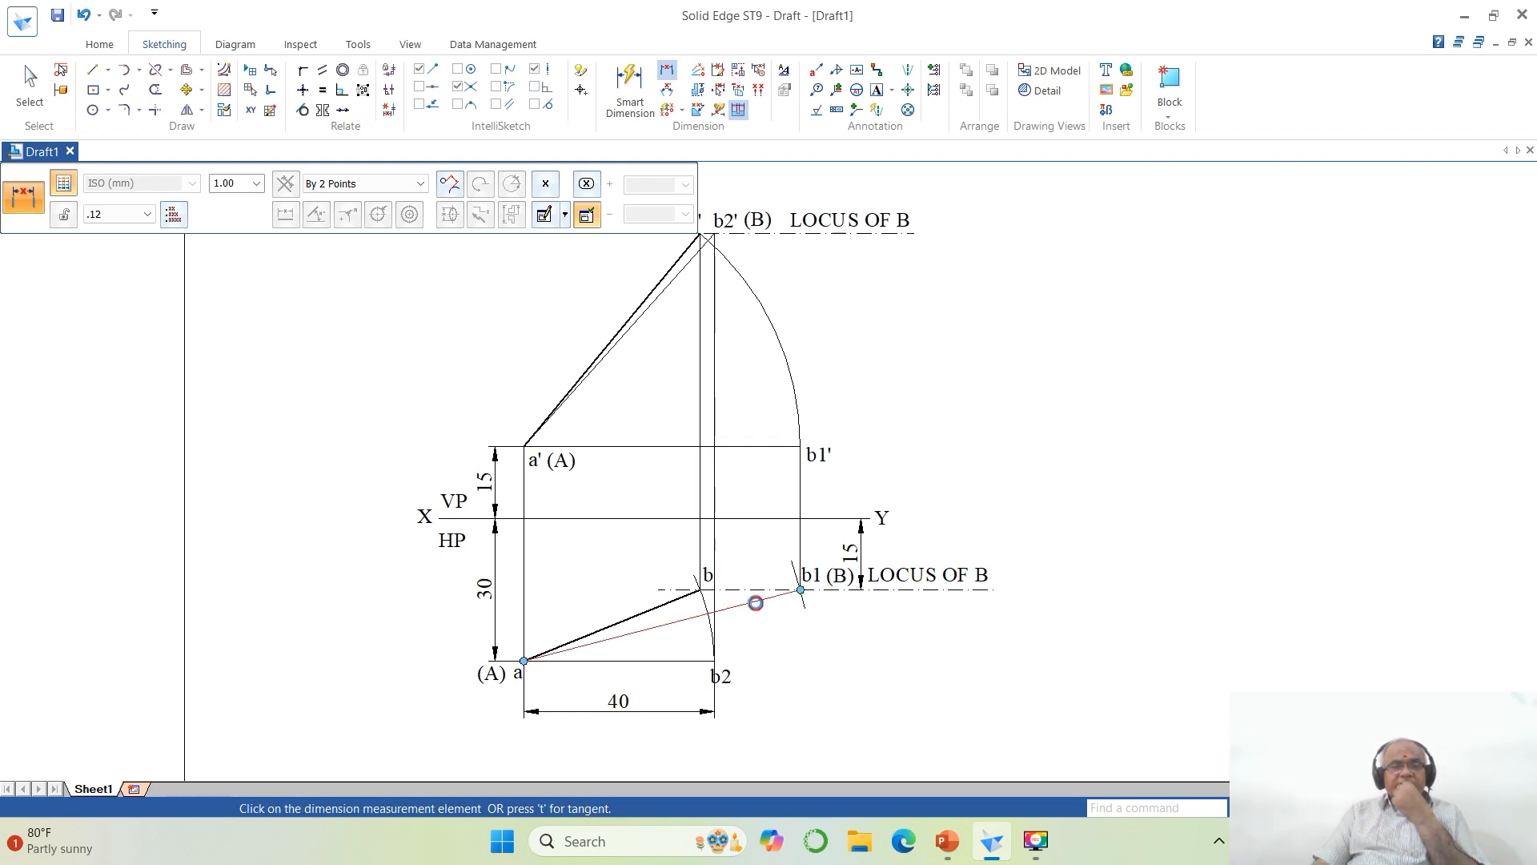
Step: Dimension the true length of the inclined line from a to b1, placing the aligned dimension above the top view
click(755, 602)
click(836, 473)
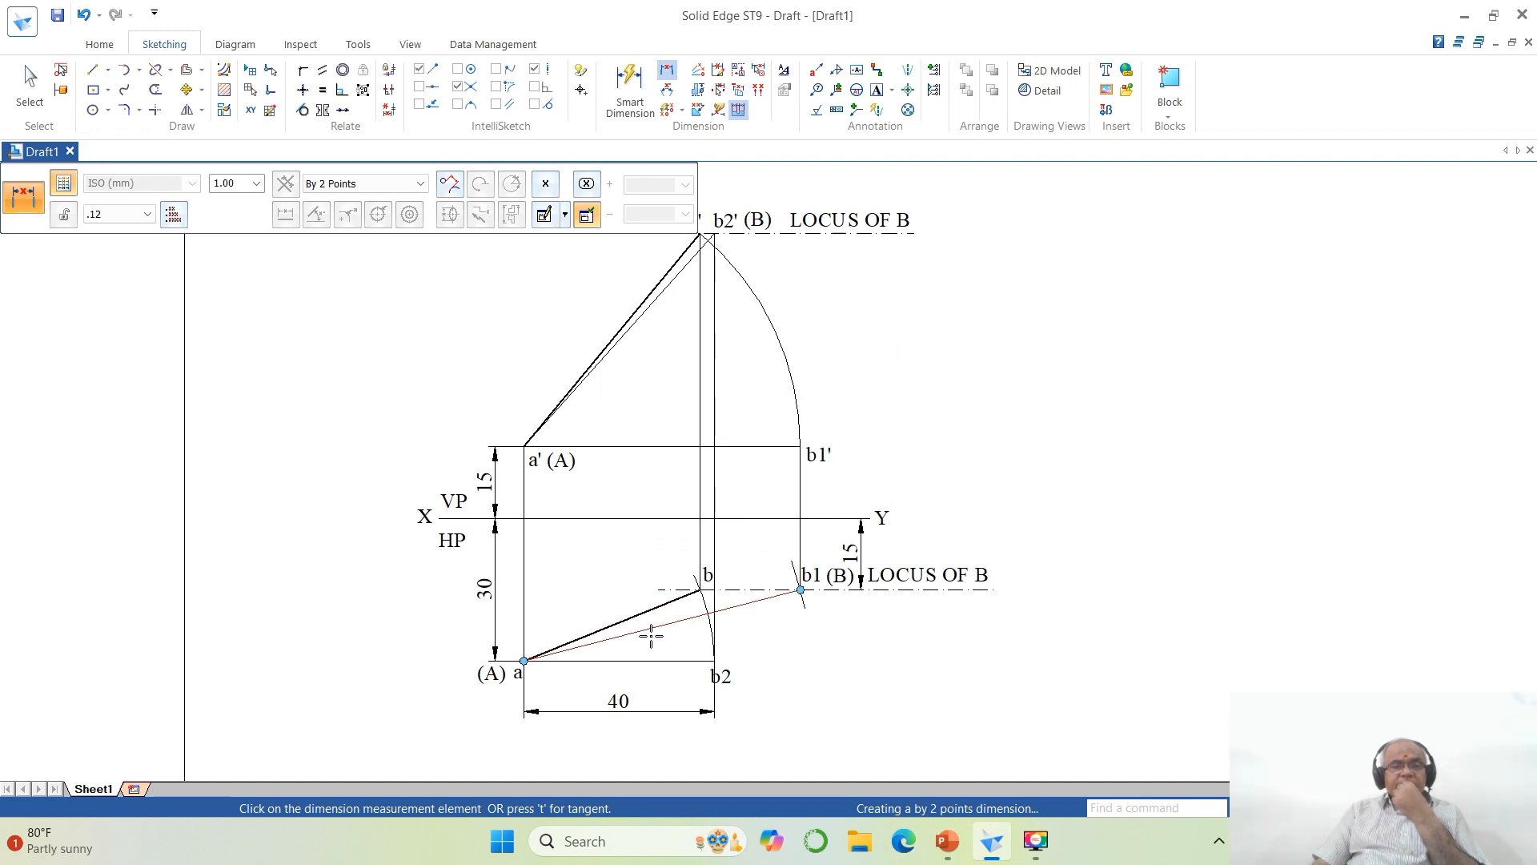
click(606, 644)
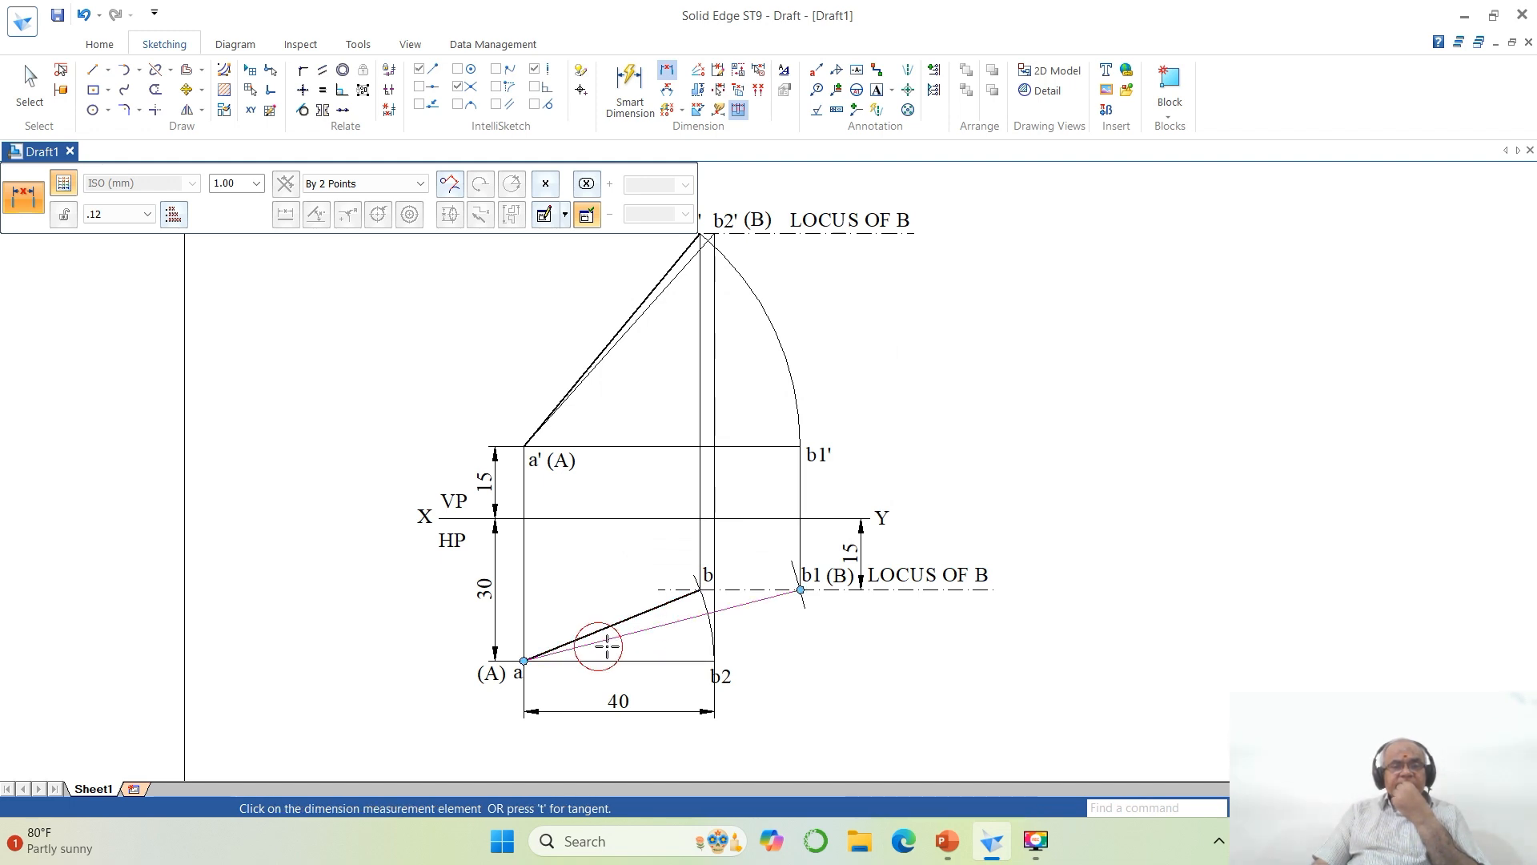
click(749, 605)
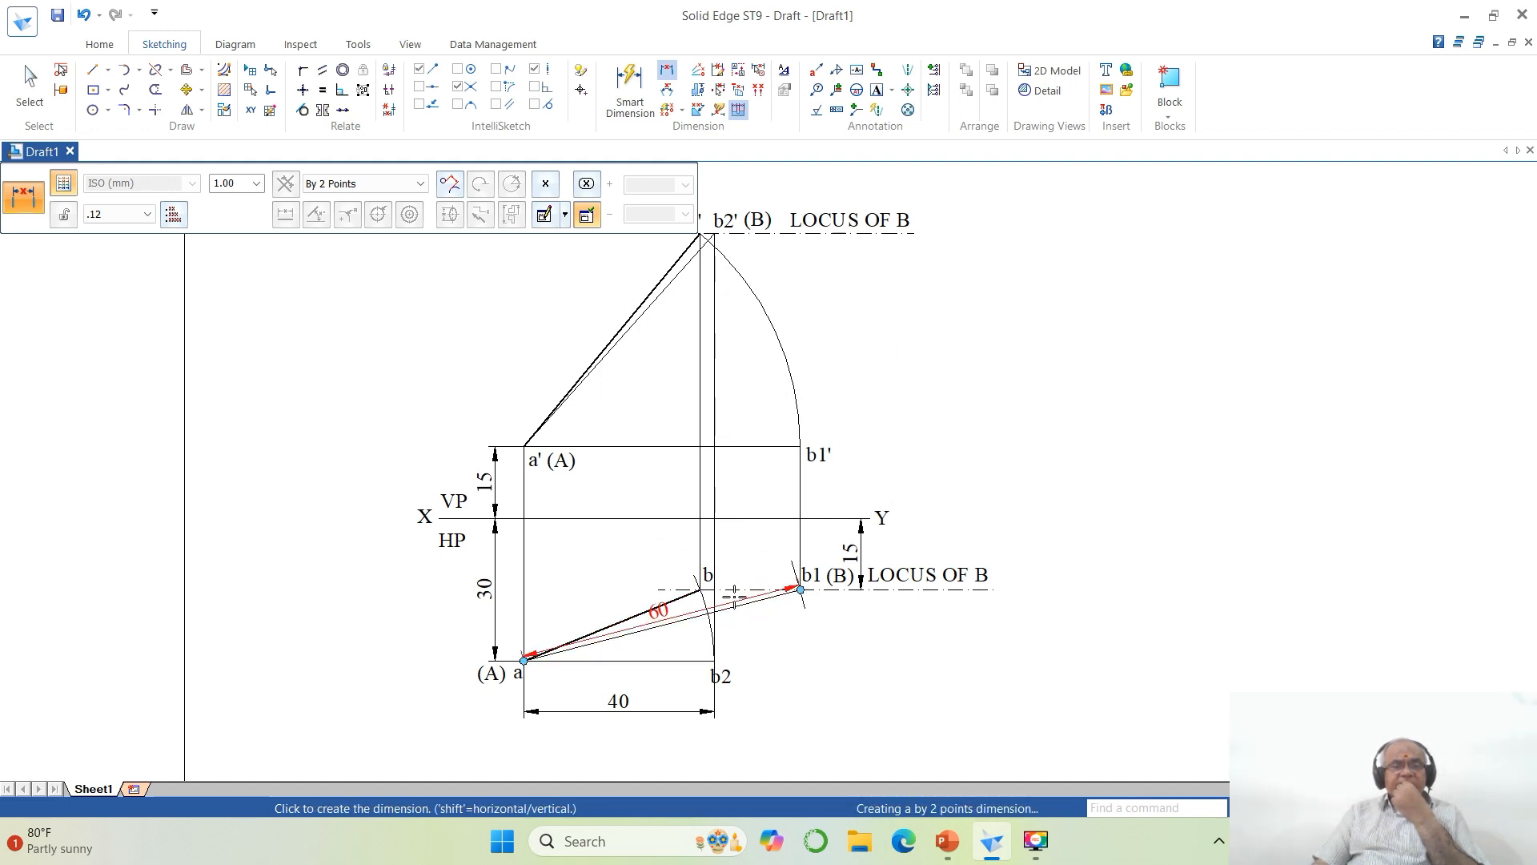
click(693, 554)
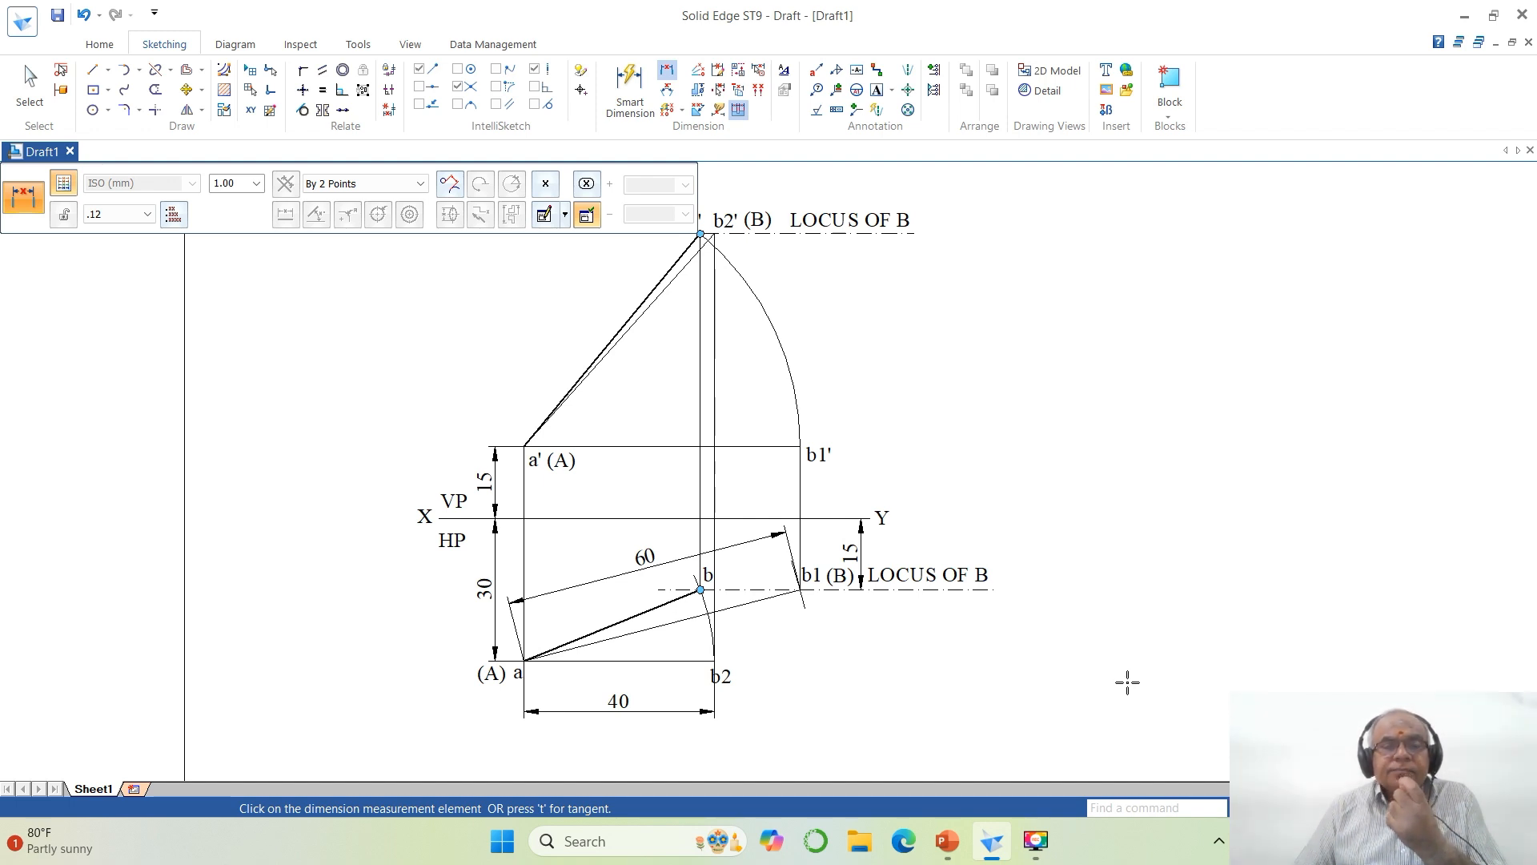
Step: Start the Leader command with endpoint and intersection recognition turned off and point-on-element recognition turned on
click(857, 110)
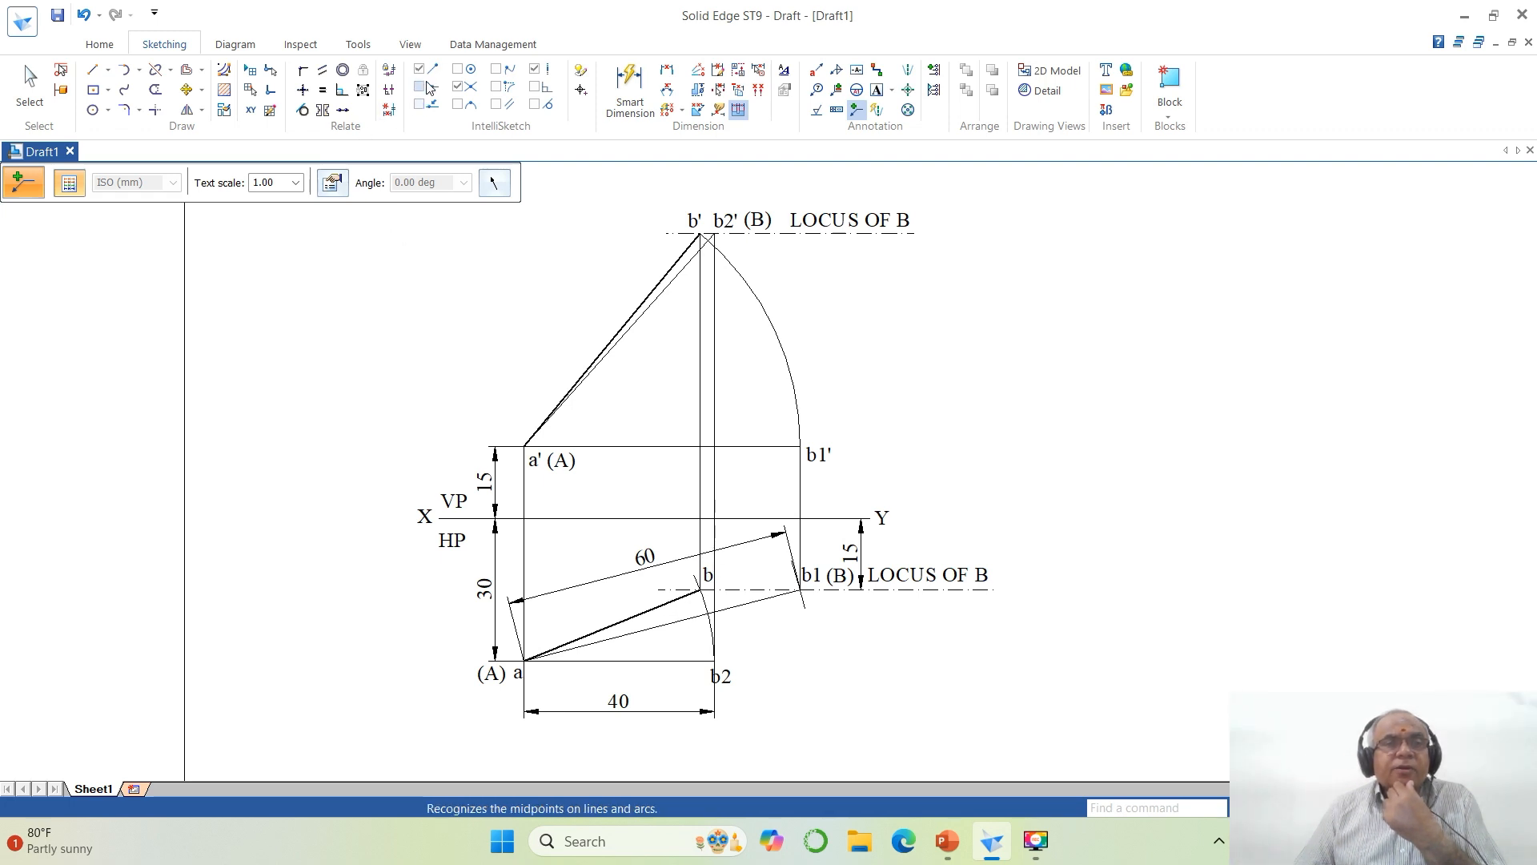
click(417, 105)
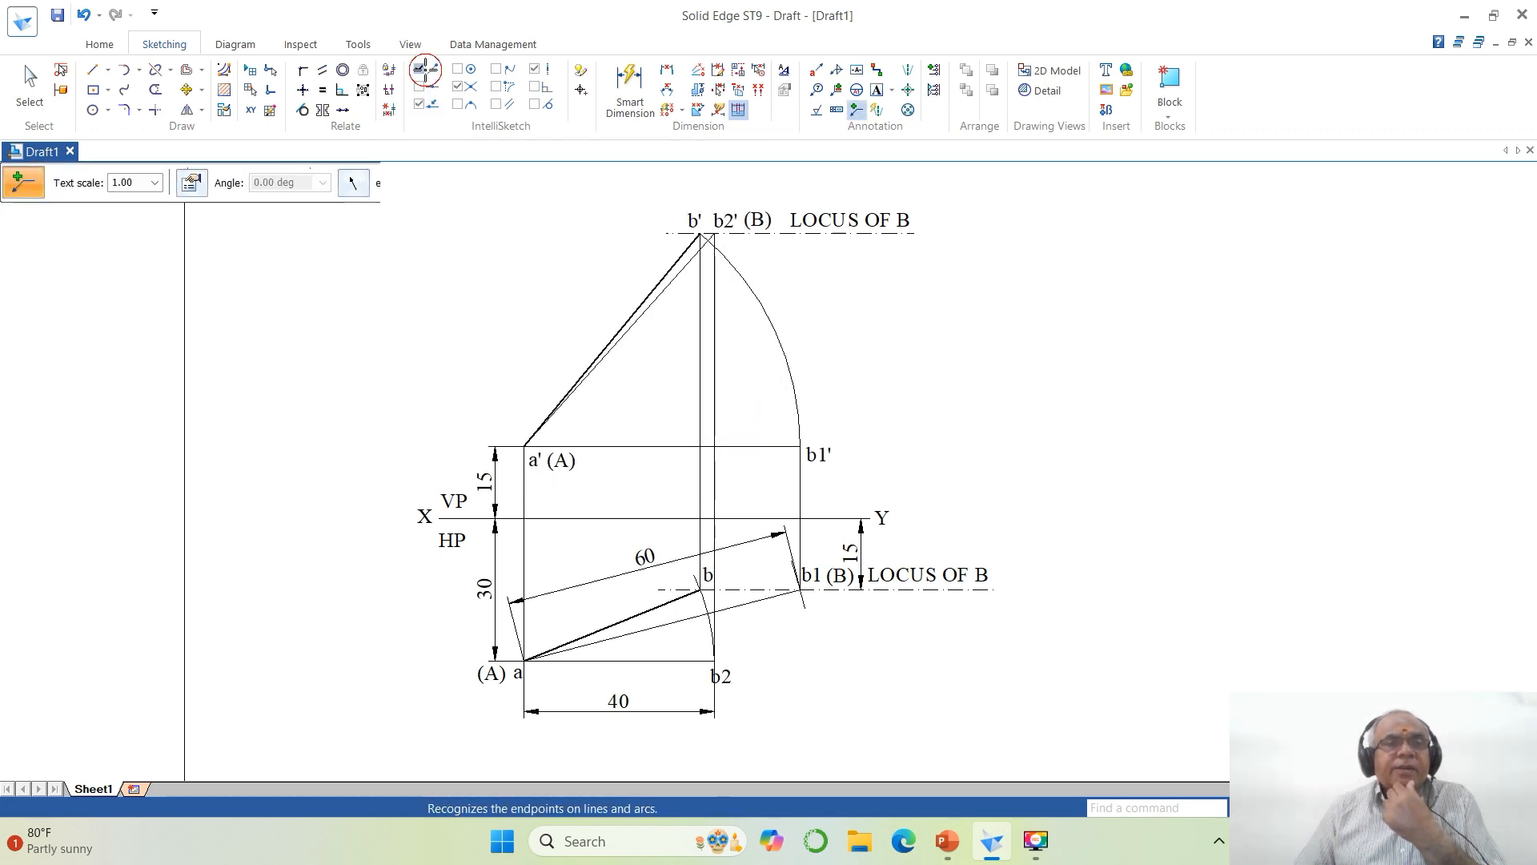
click(459, 87)
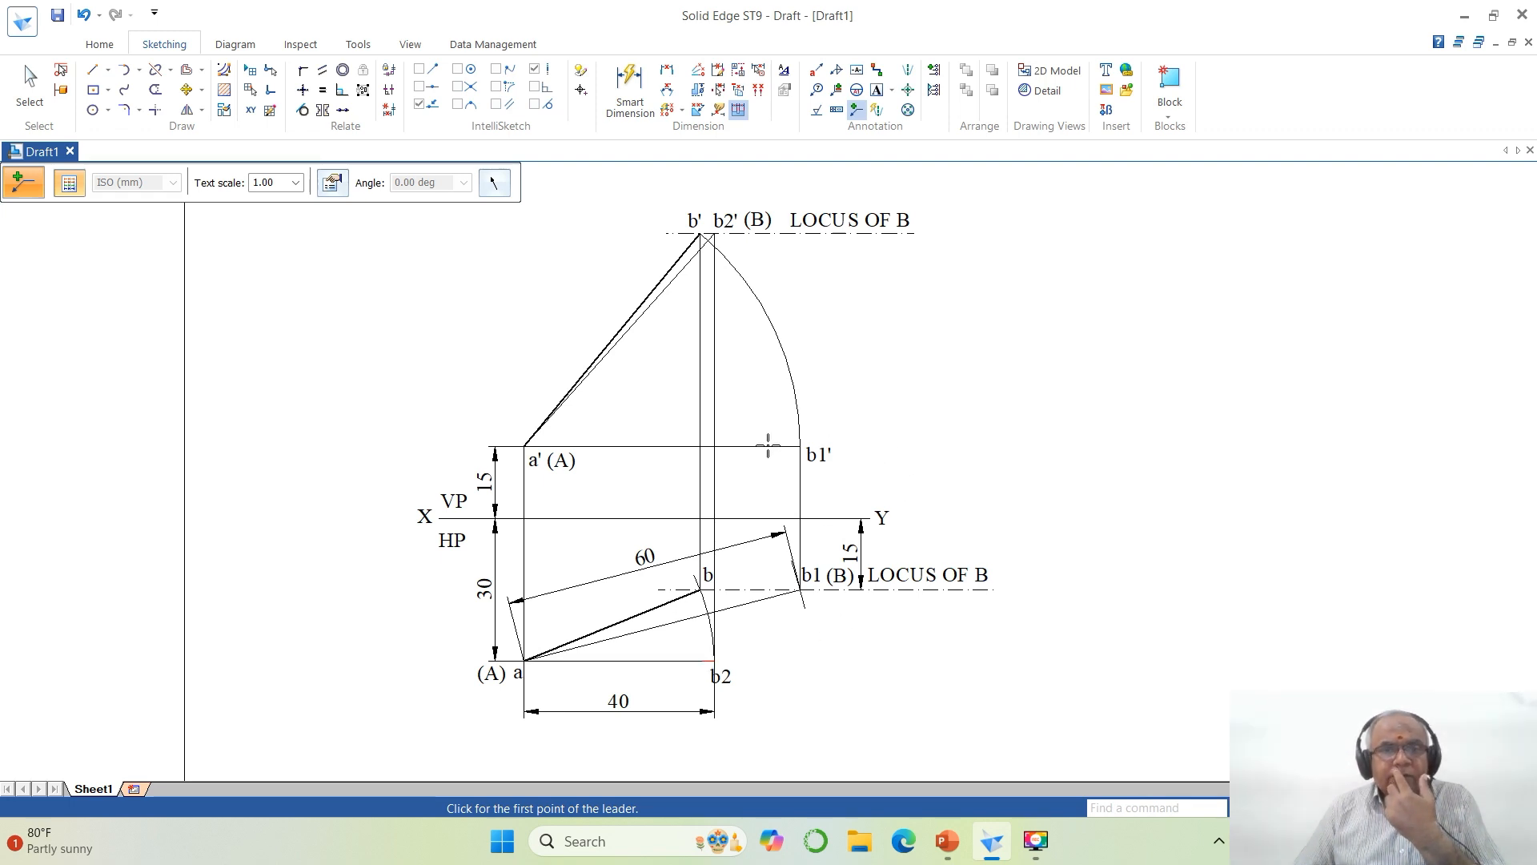
Step: Place leader arrowheads pointing up on the b–b' and b1–b1' projectors, and one on the arc pointing from b1' towards b'
click(700, 414)
click(719, 438)
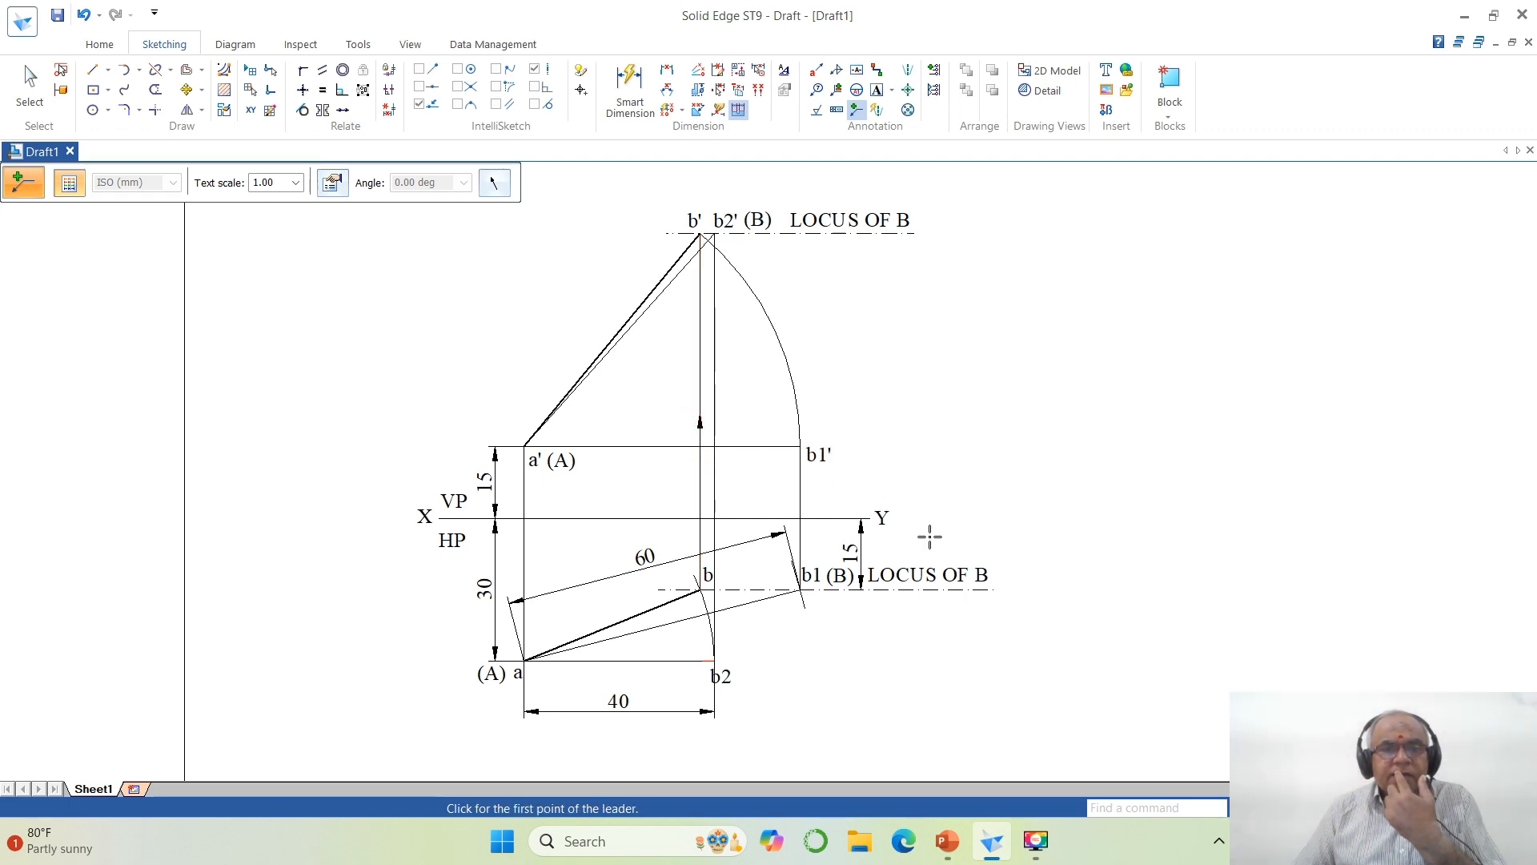
click(801, 484)
click(804, 501)
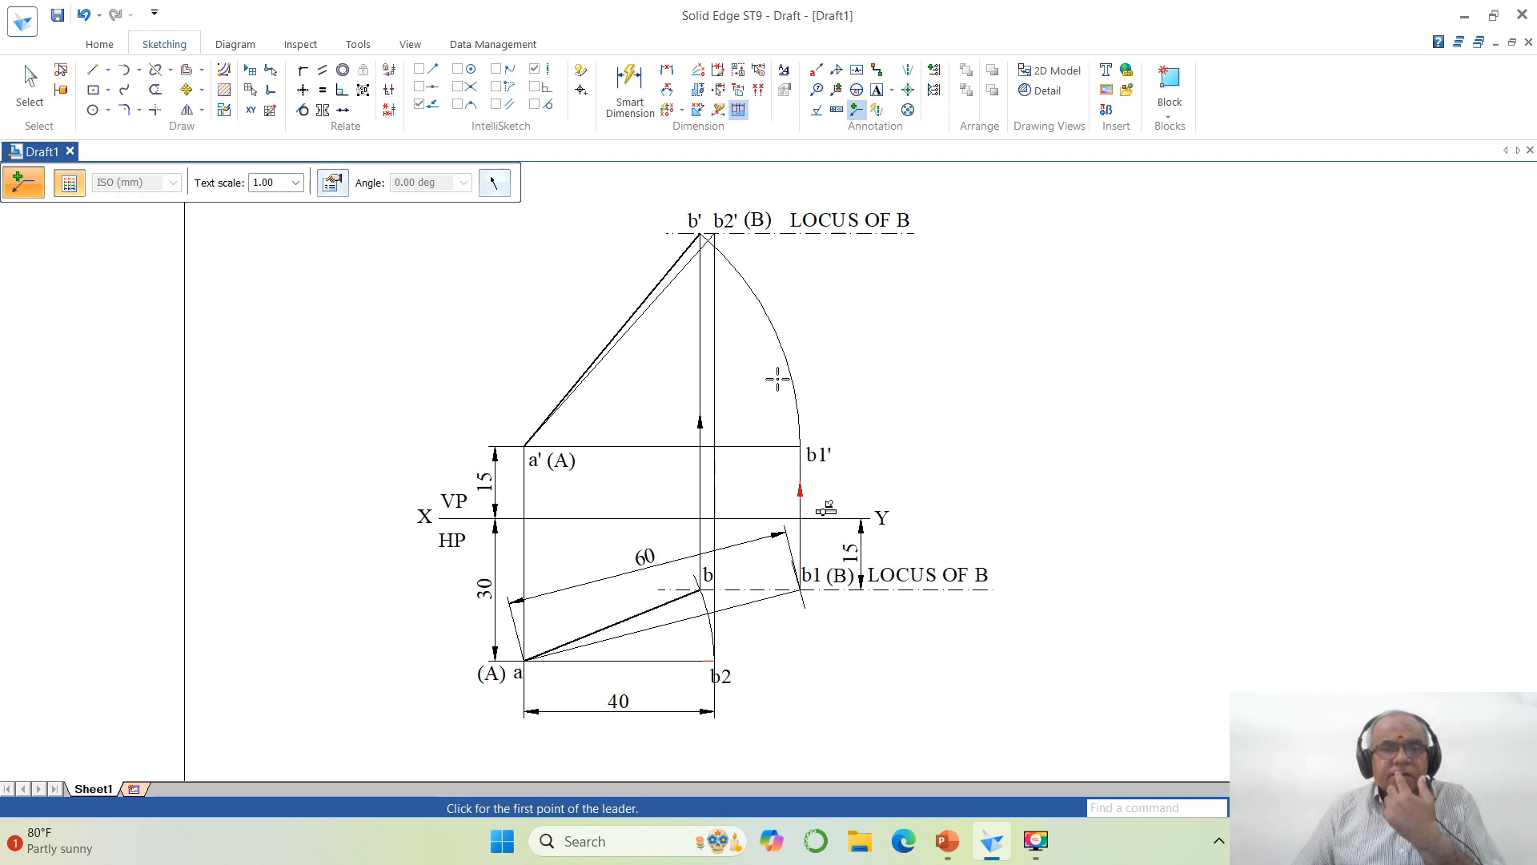
click(763, 318)
click(803, 345)
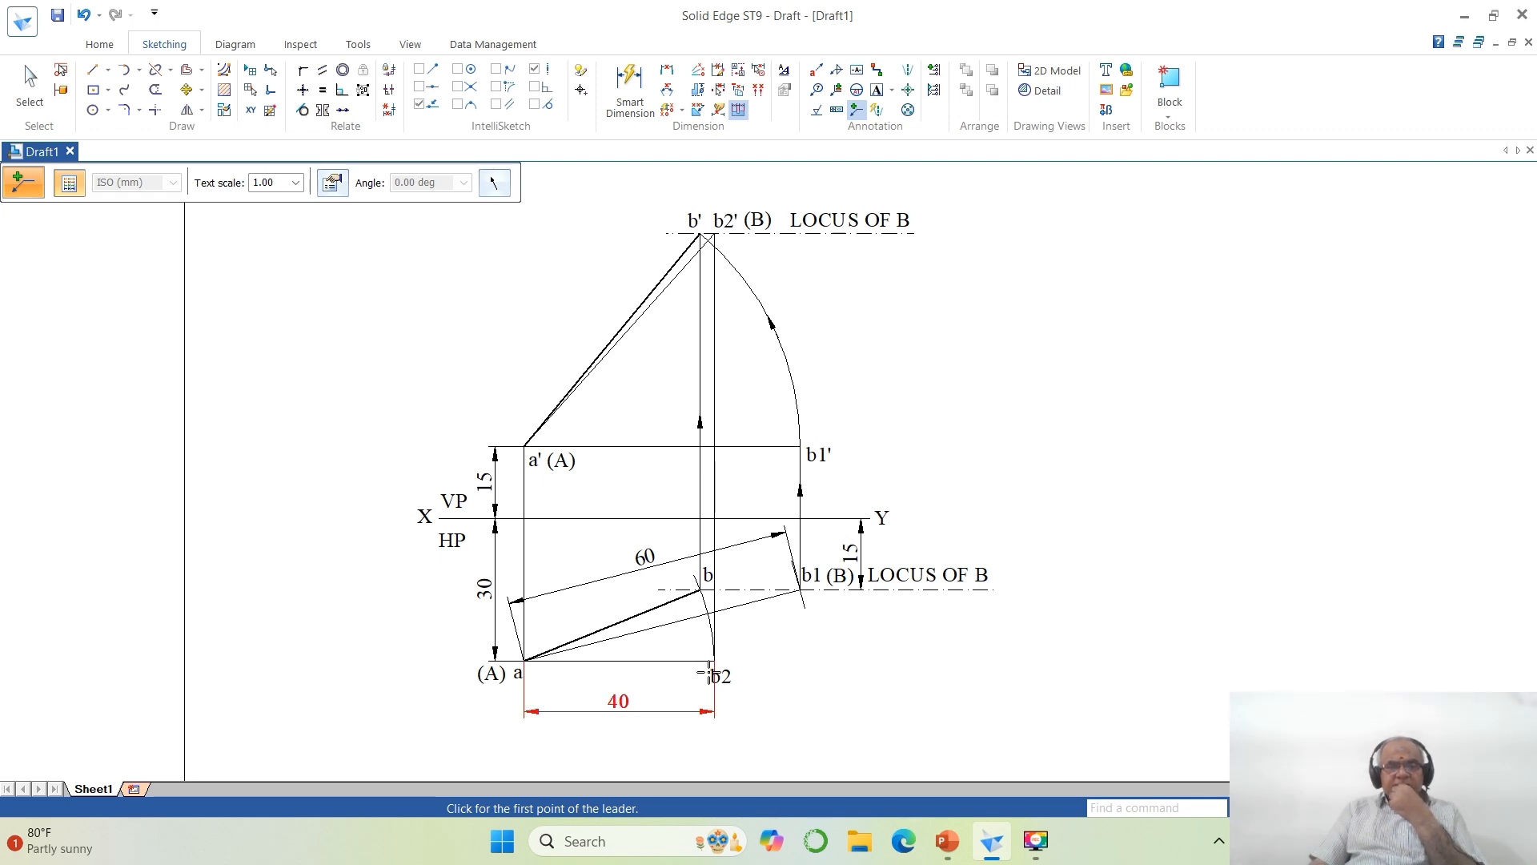
Step: Place a leader arrowhead on the top view's small arc, pointing from b down towards b2
click(1312, 808)
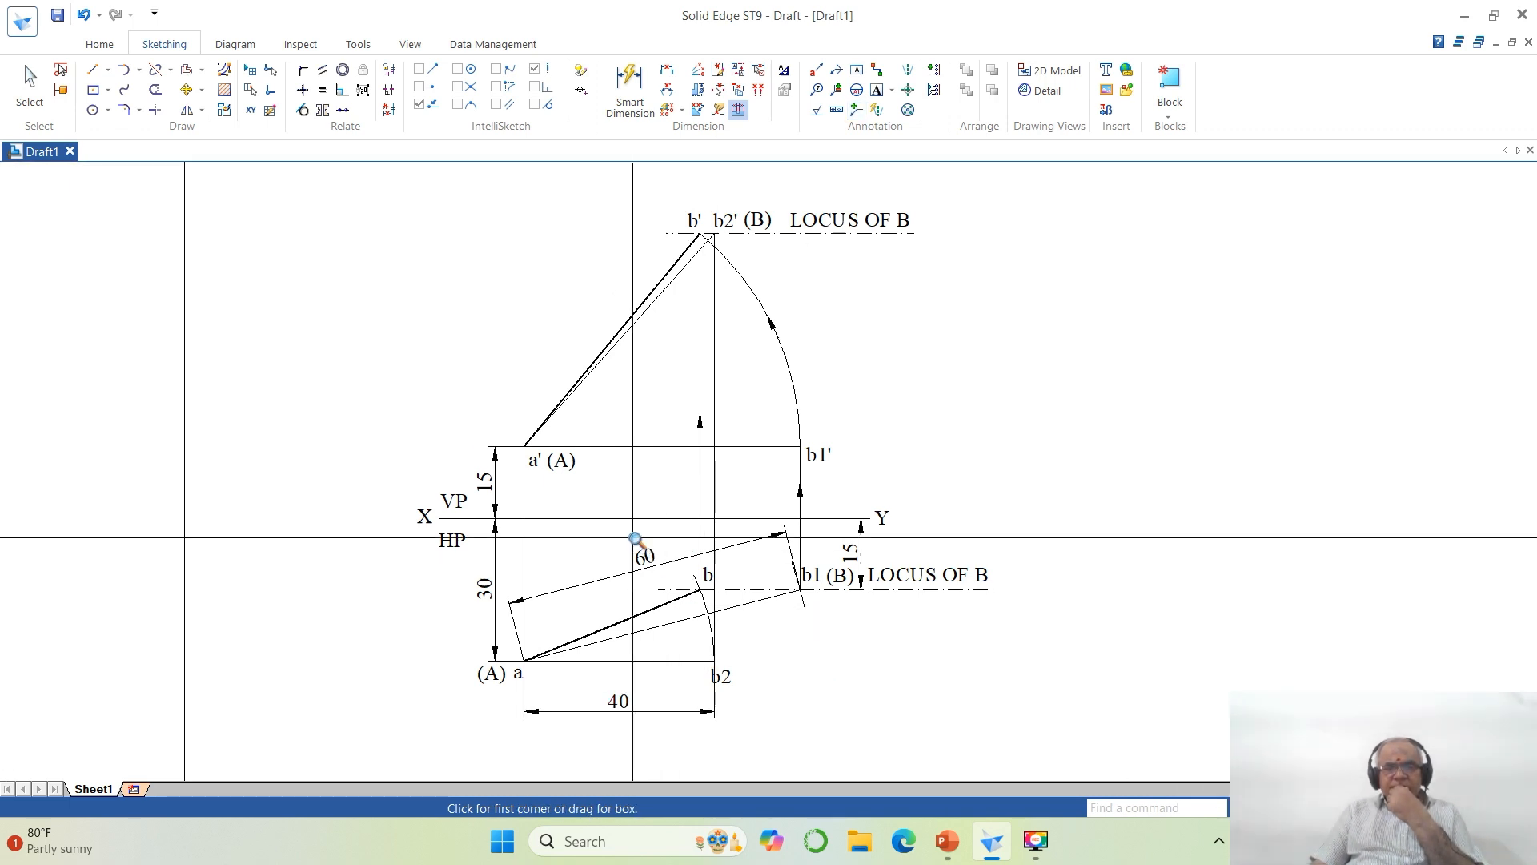
drag(594, 471, 953, 721)
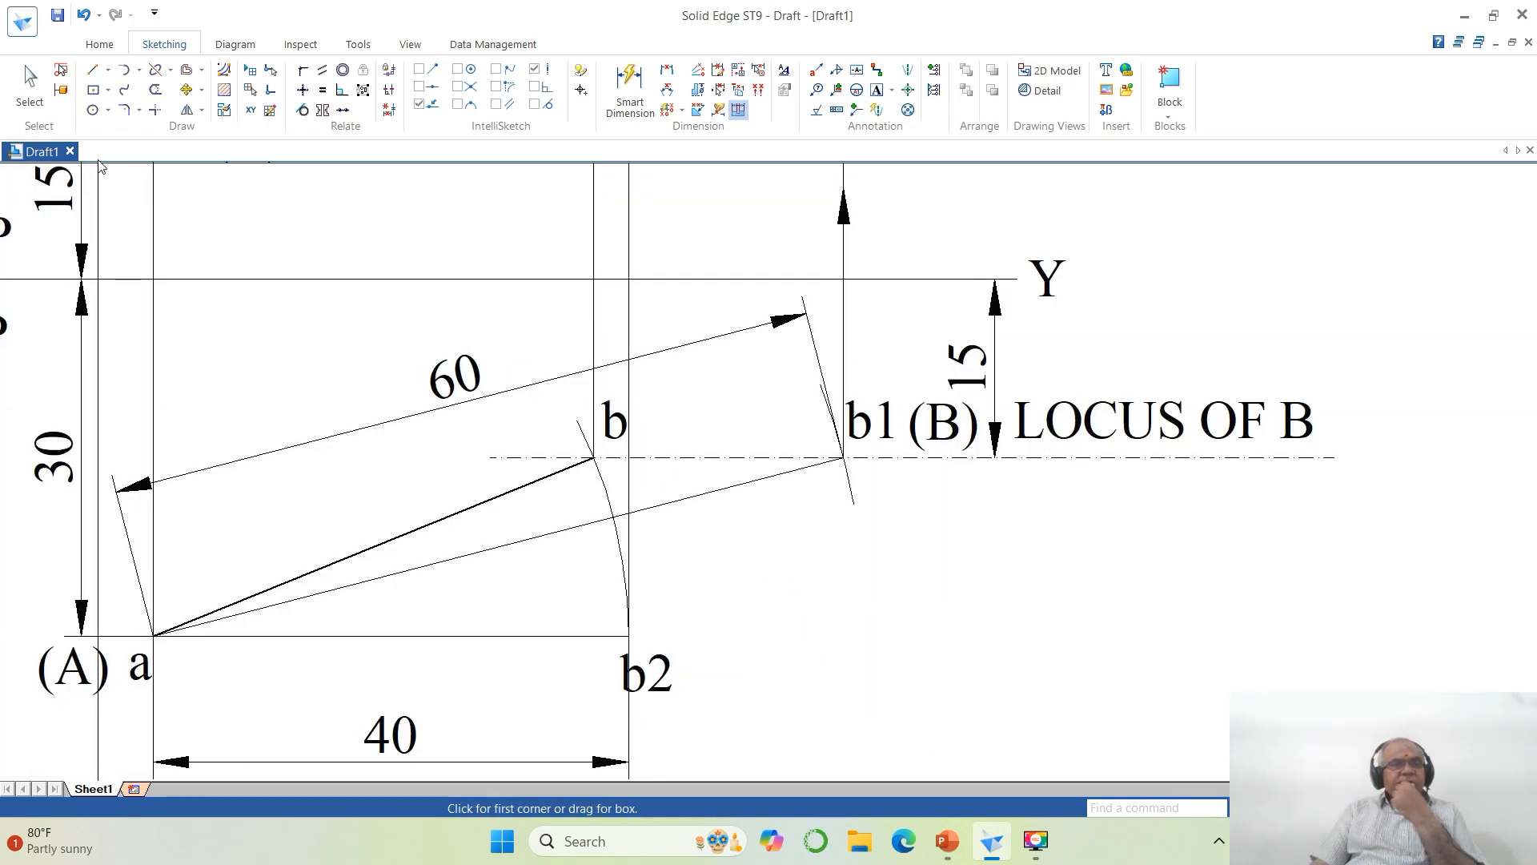
click(854, 111)
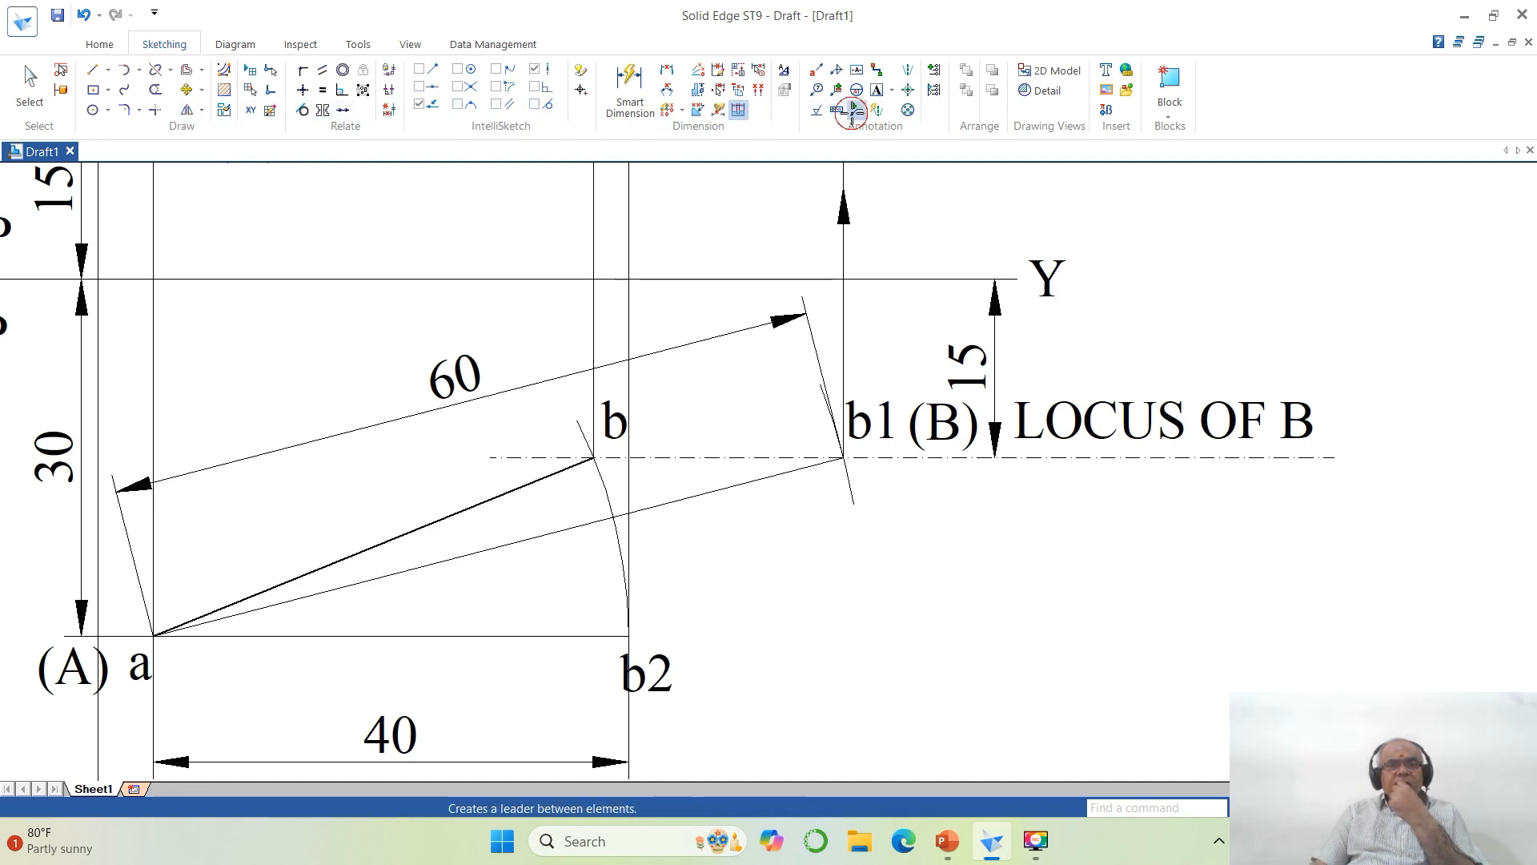
click(617, 554)
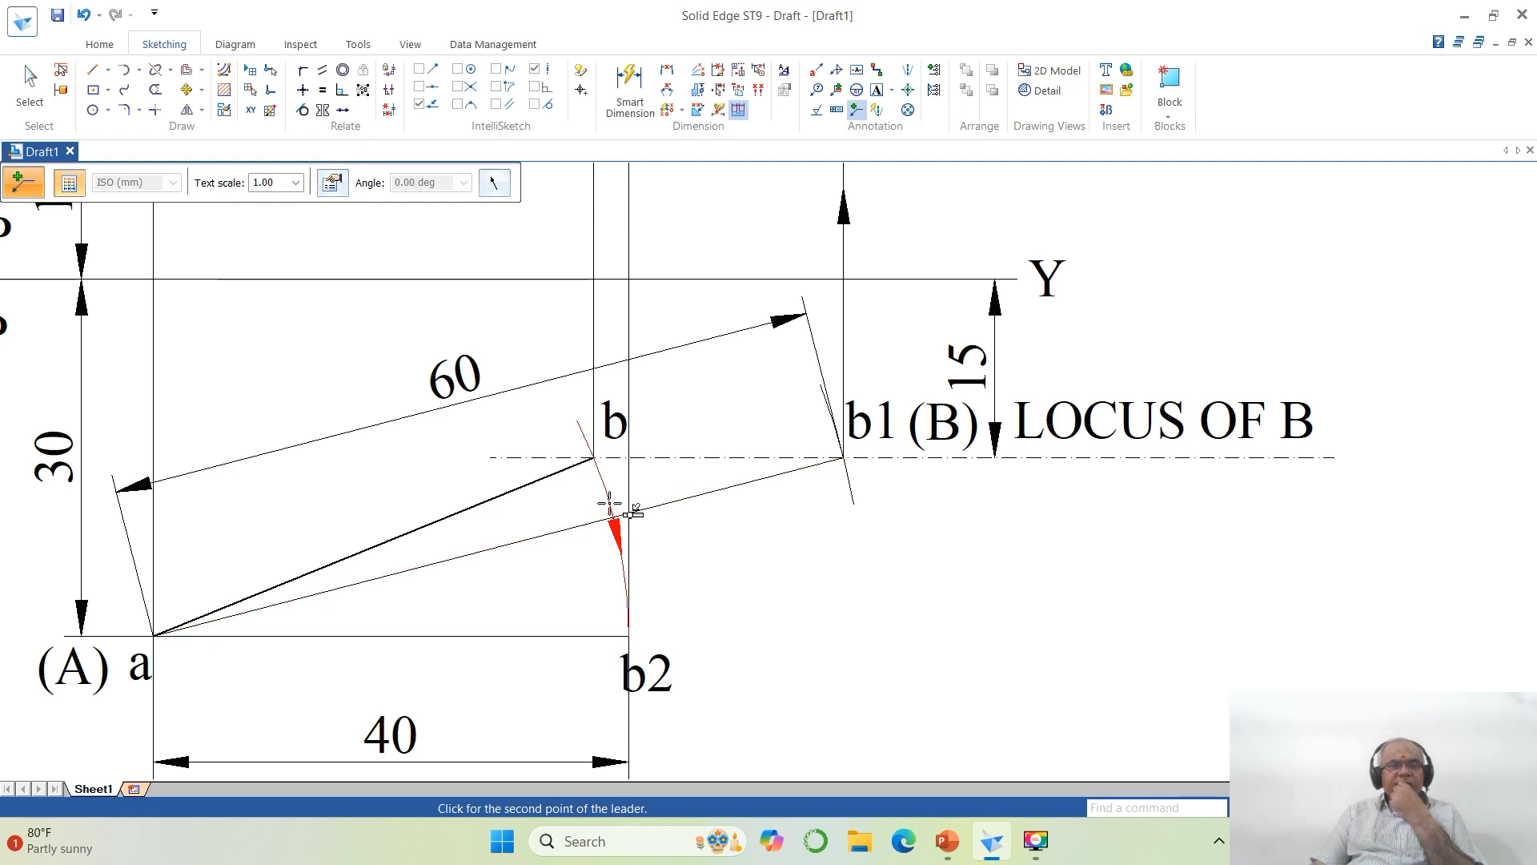
click(609, 503)
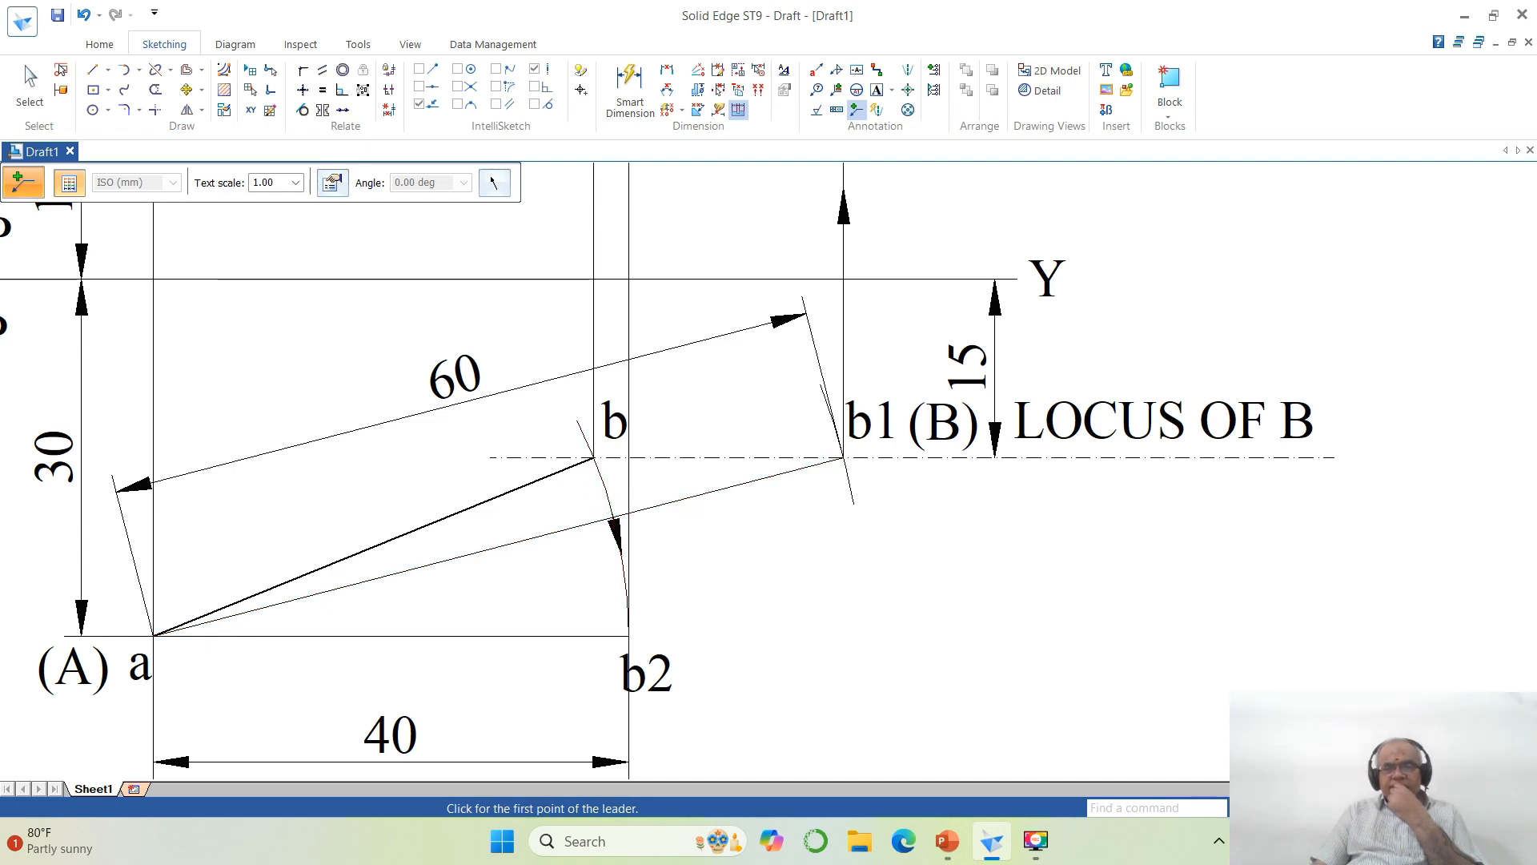
Step: Place an upward leader arrowhead on the vertical projector from b2 to b2', between the a' level and the upper locus
click(1350, 807)
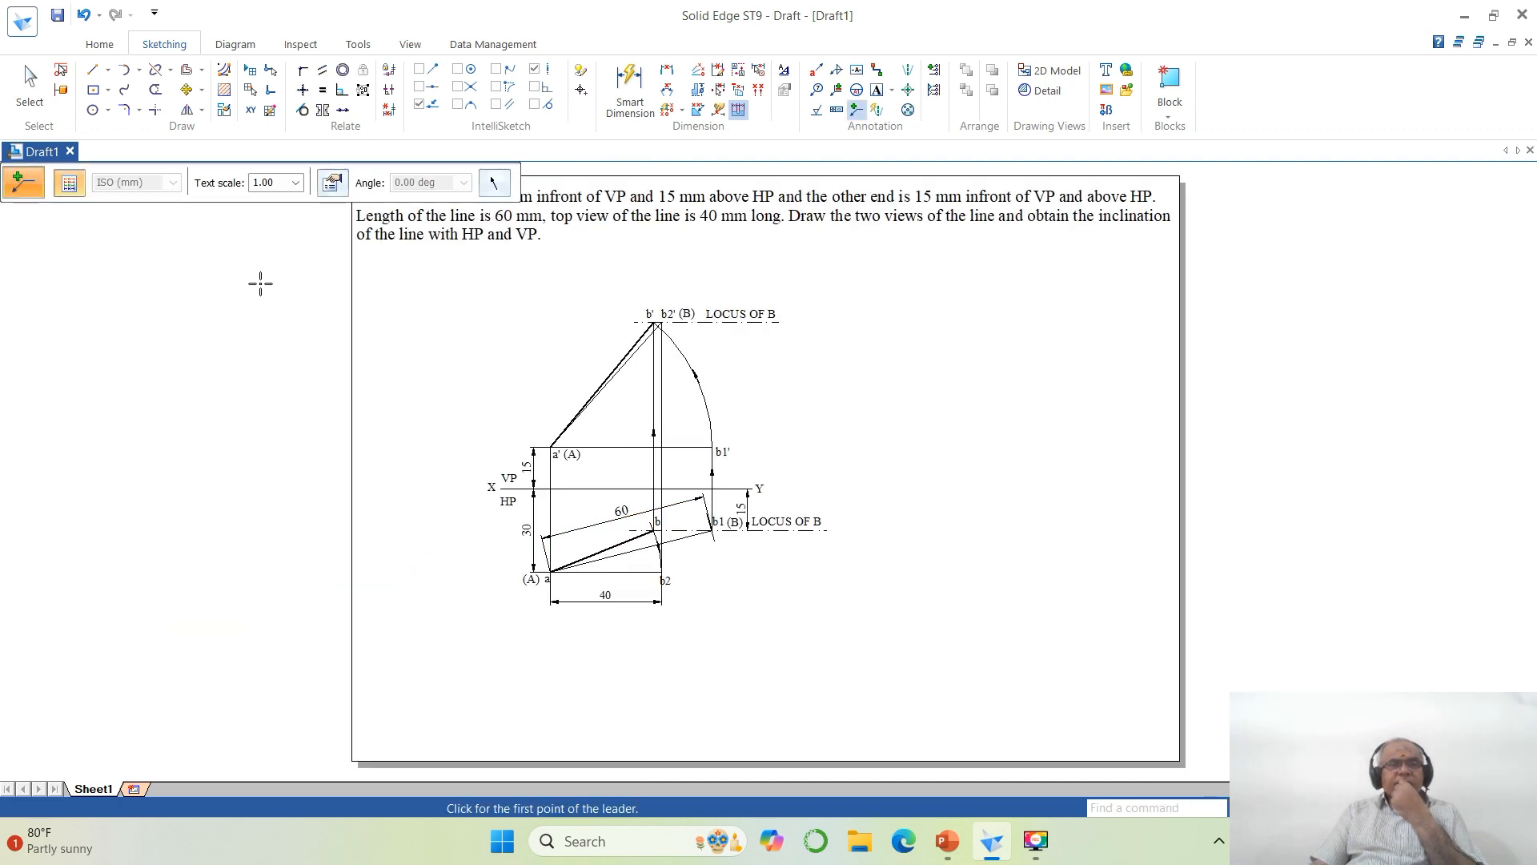
click(854, 116)
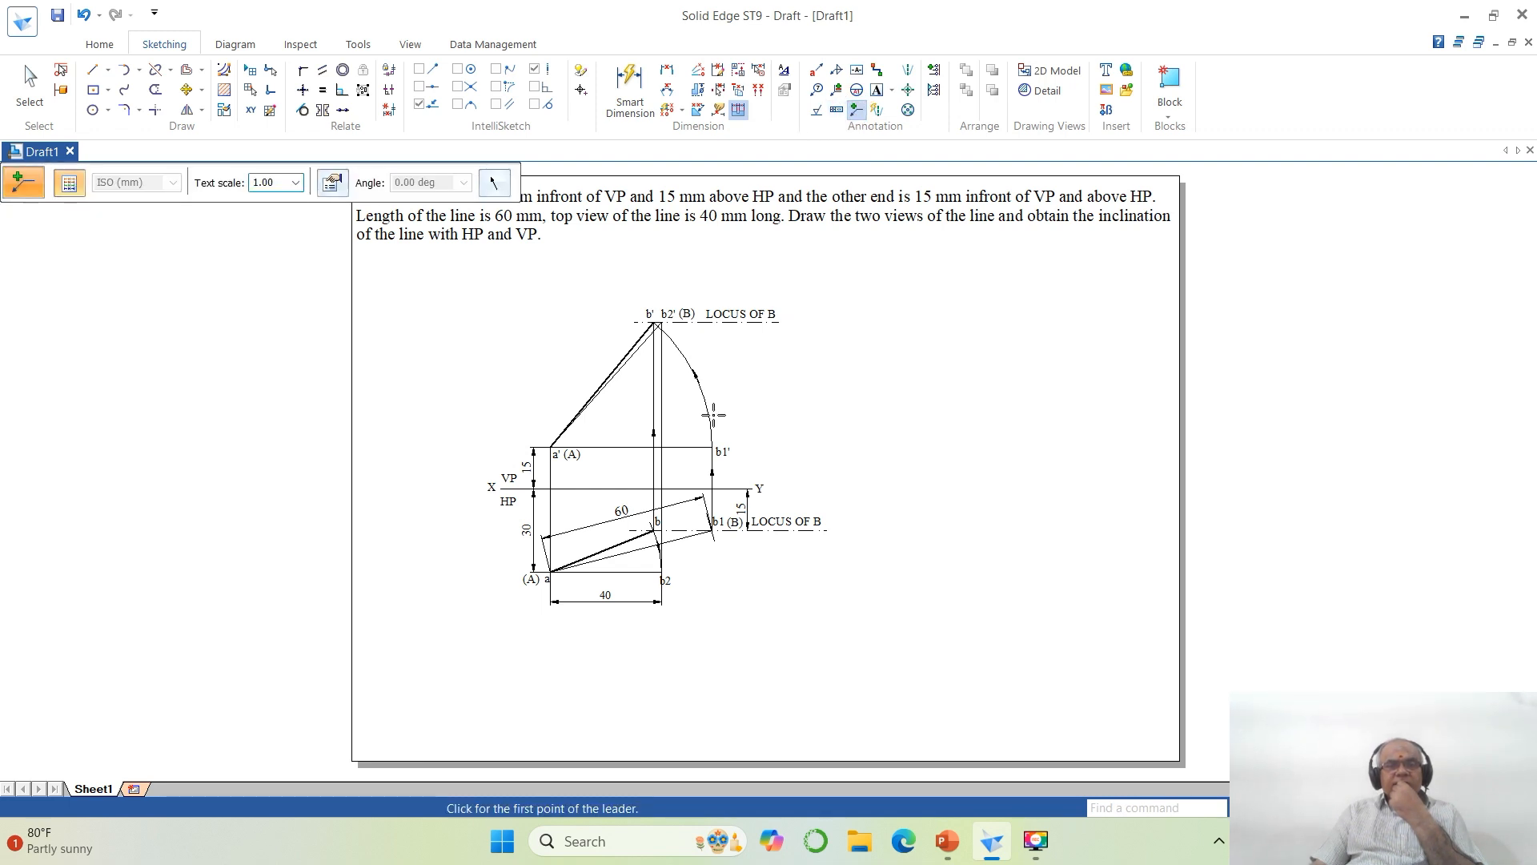
click(662, 395)
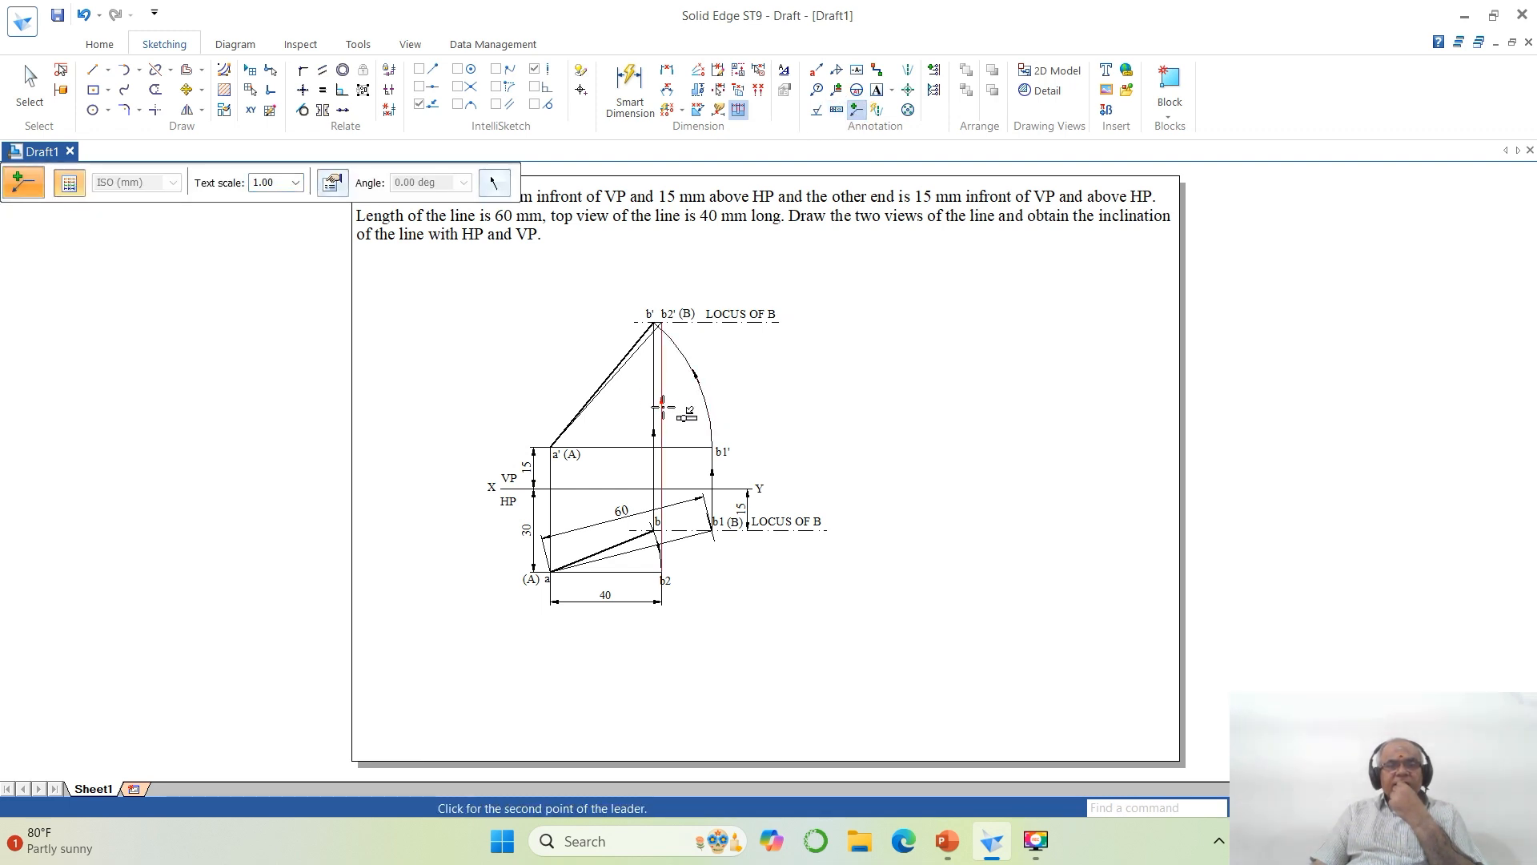
click(663, 411)
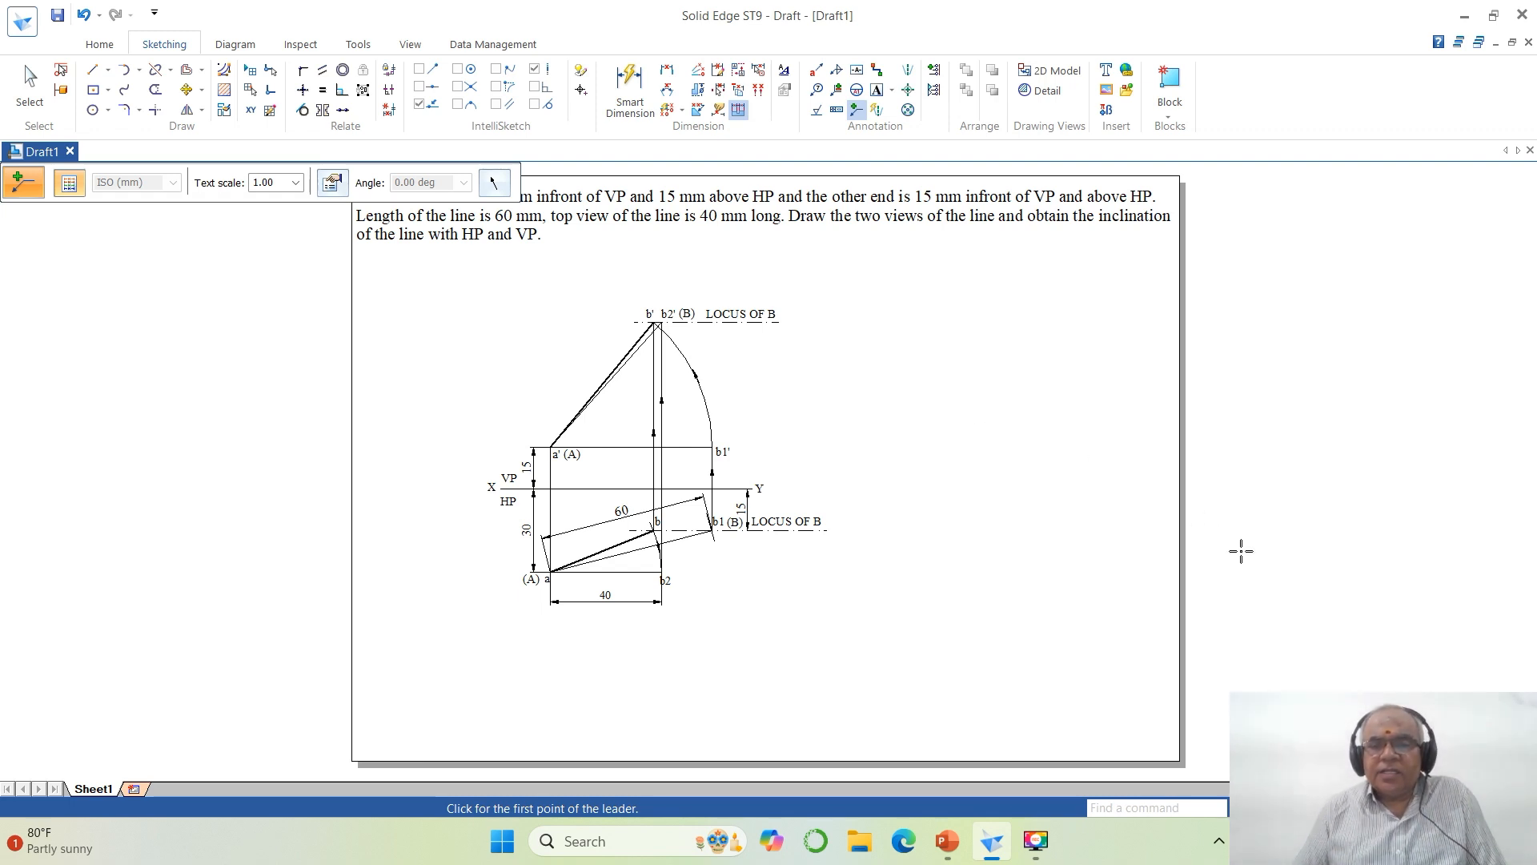
Step: Set the ISO (mm) dimension style's angular round-off to .12 and apply the style
click(1307, 807)
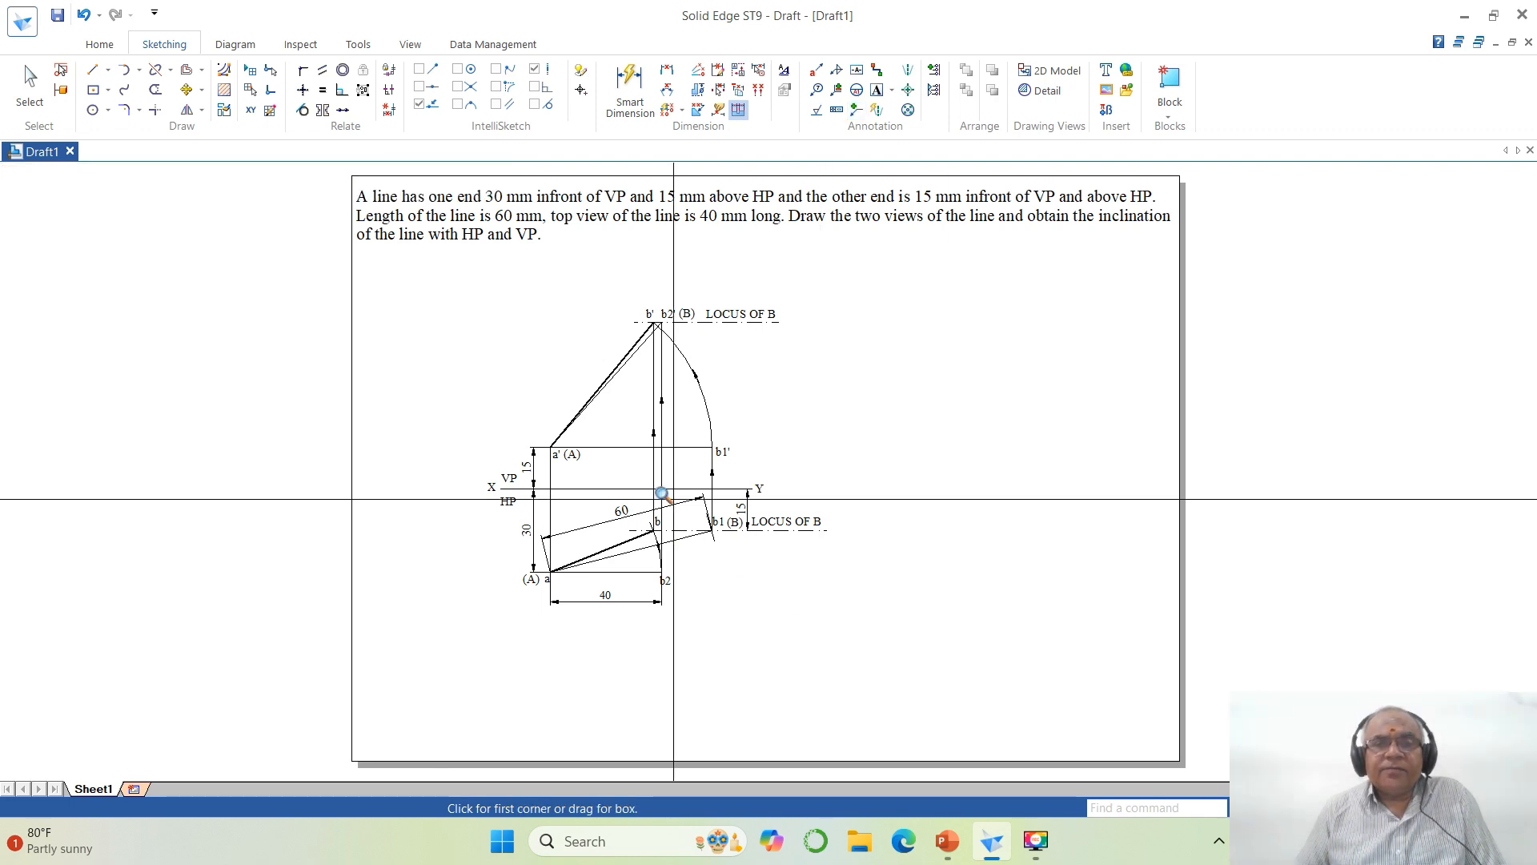
click(440, 254)
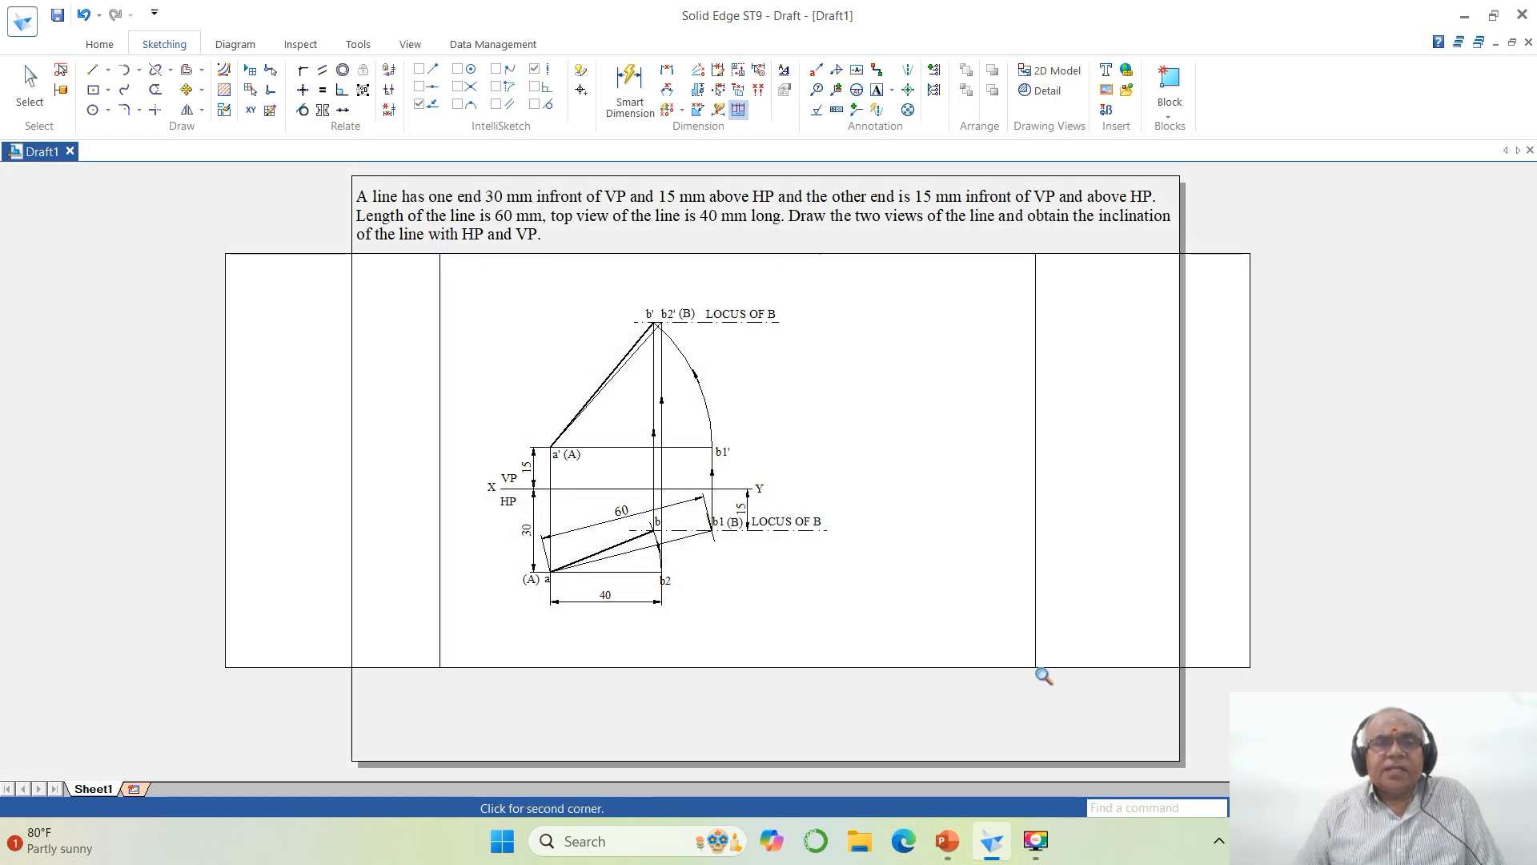
click(1040, 671)
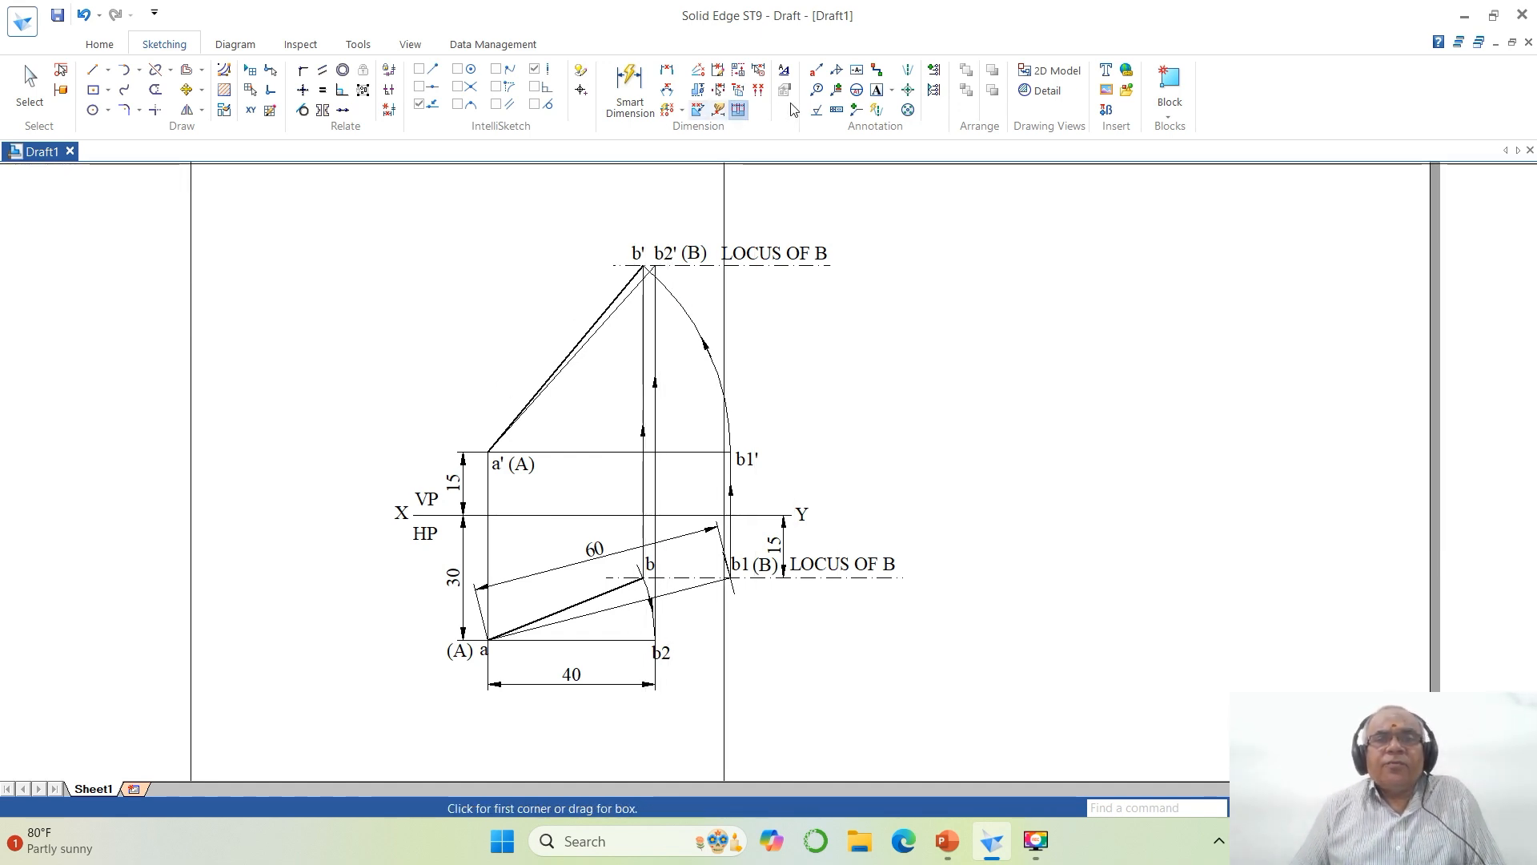
click(784, 70)
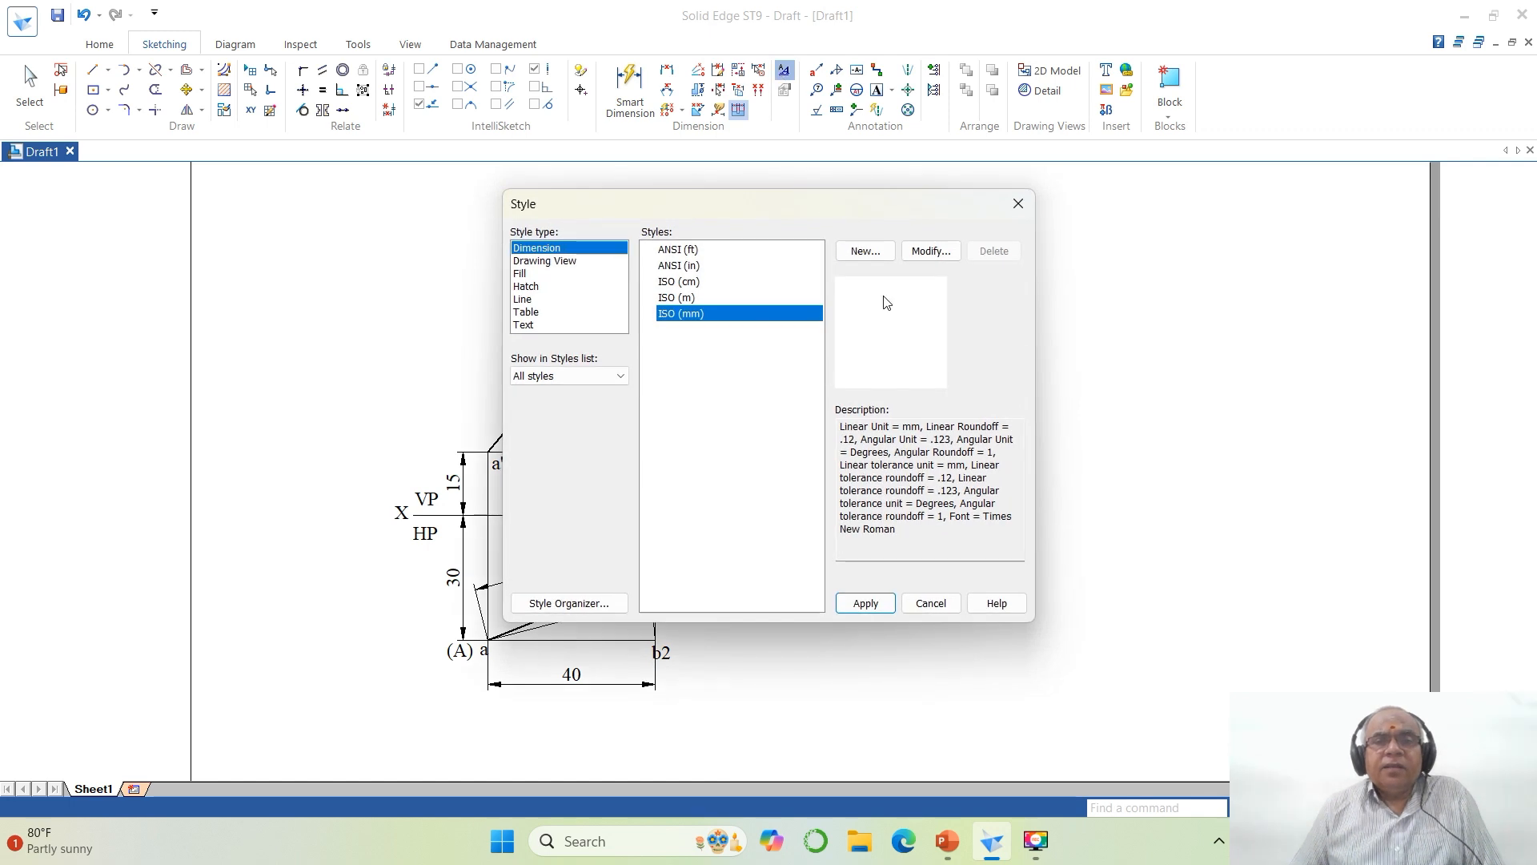
click(930, 250)
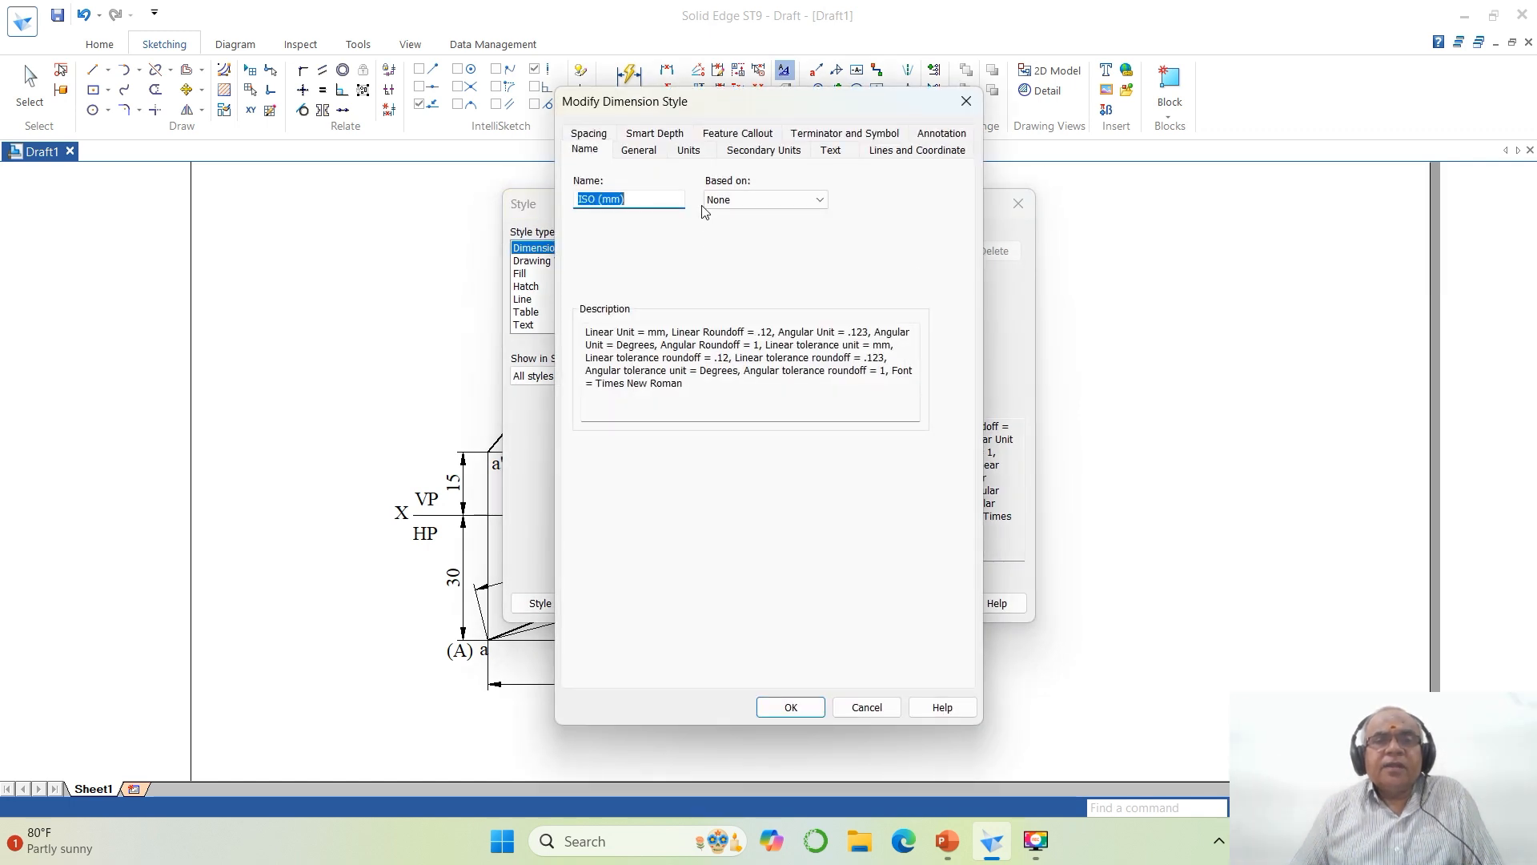
click(690, 151)
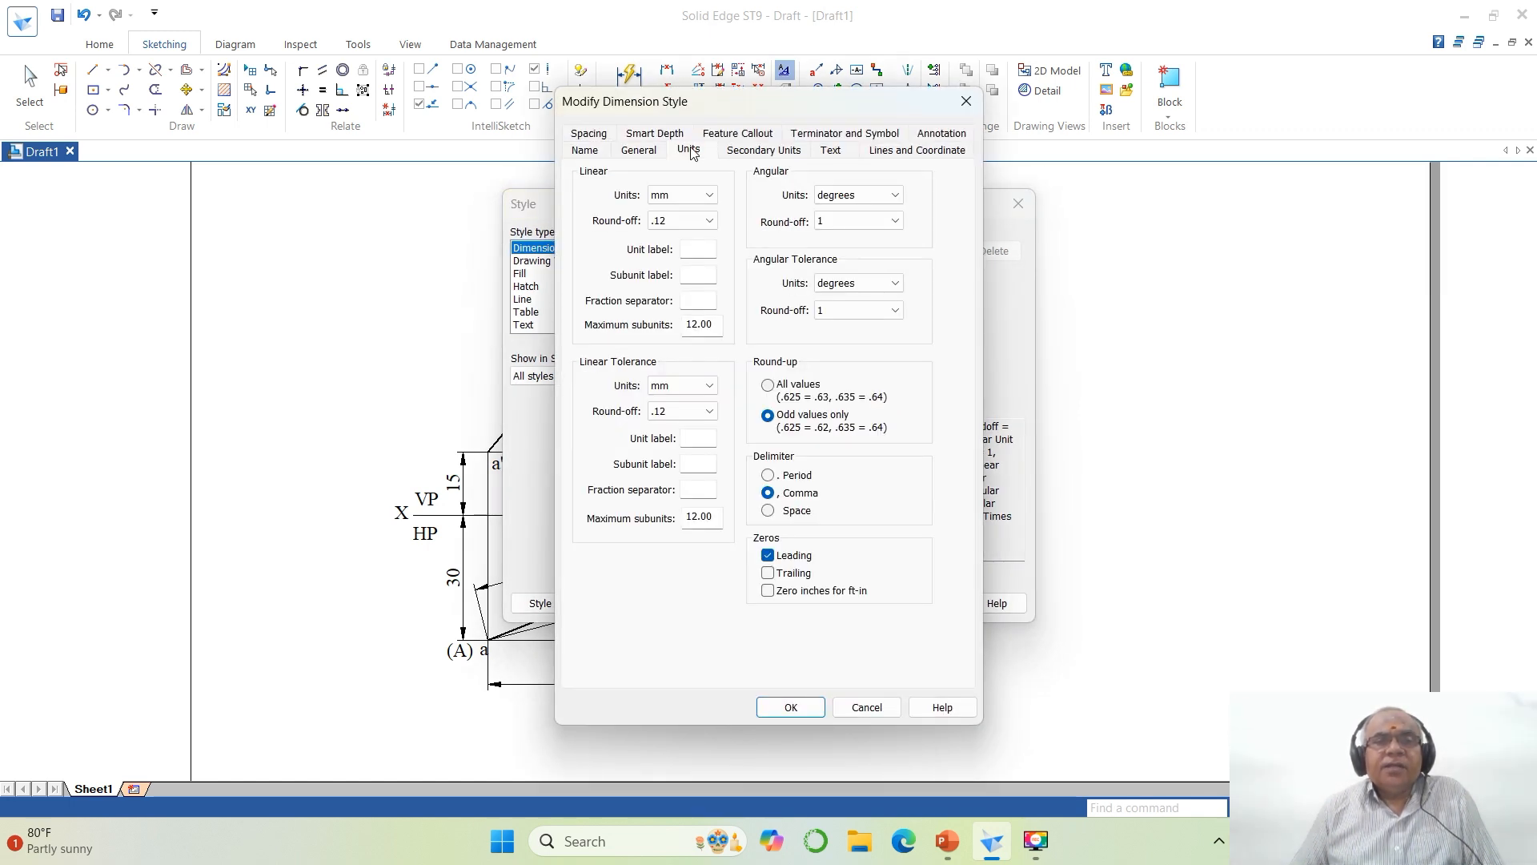
click(895, 221)
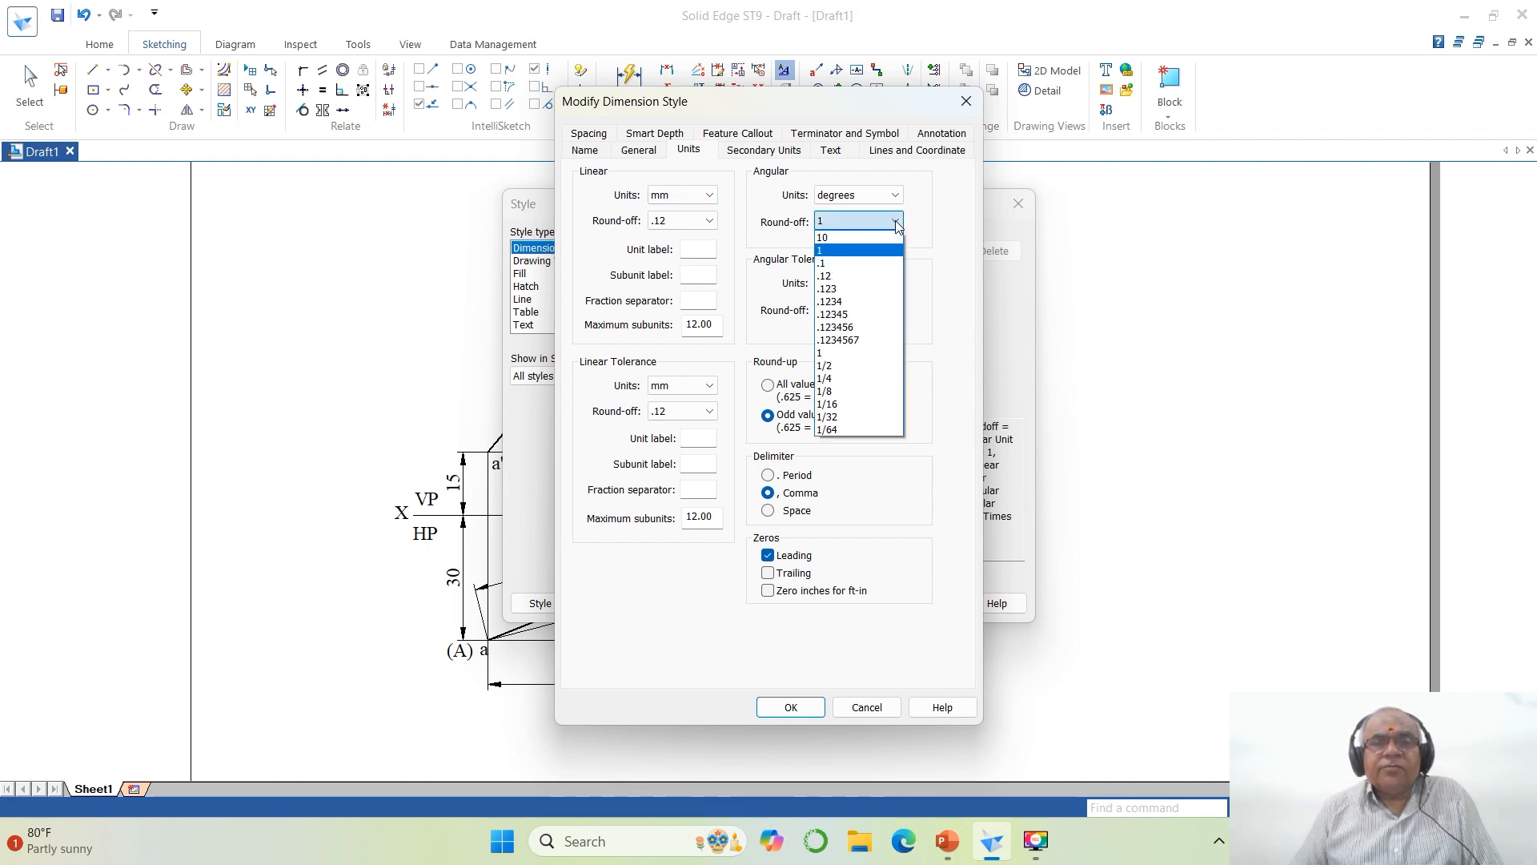
click(841, 276)
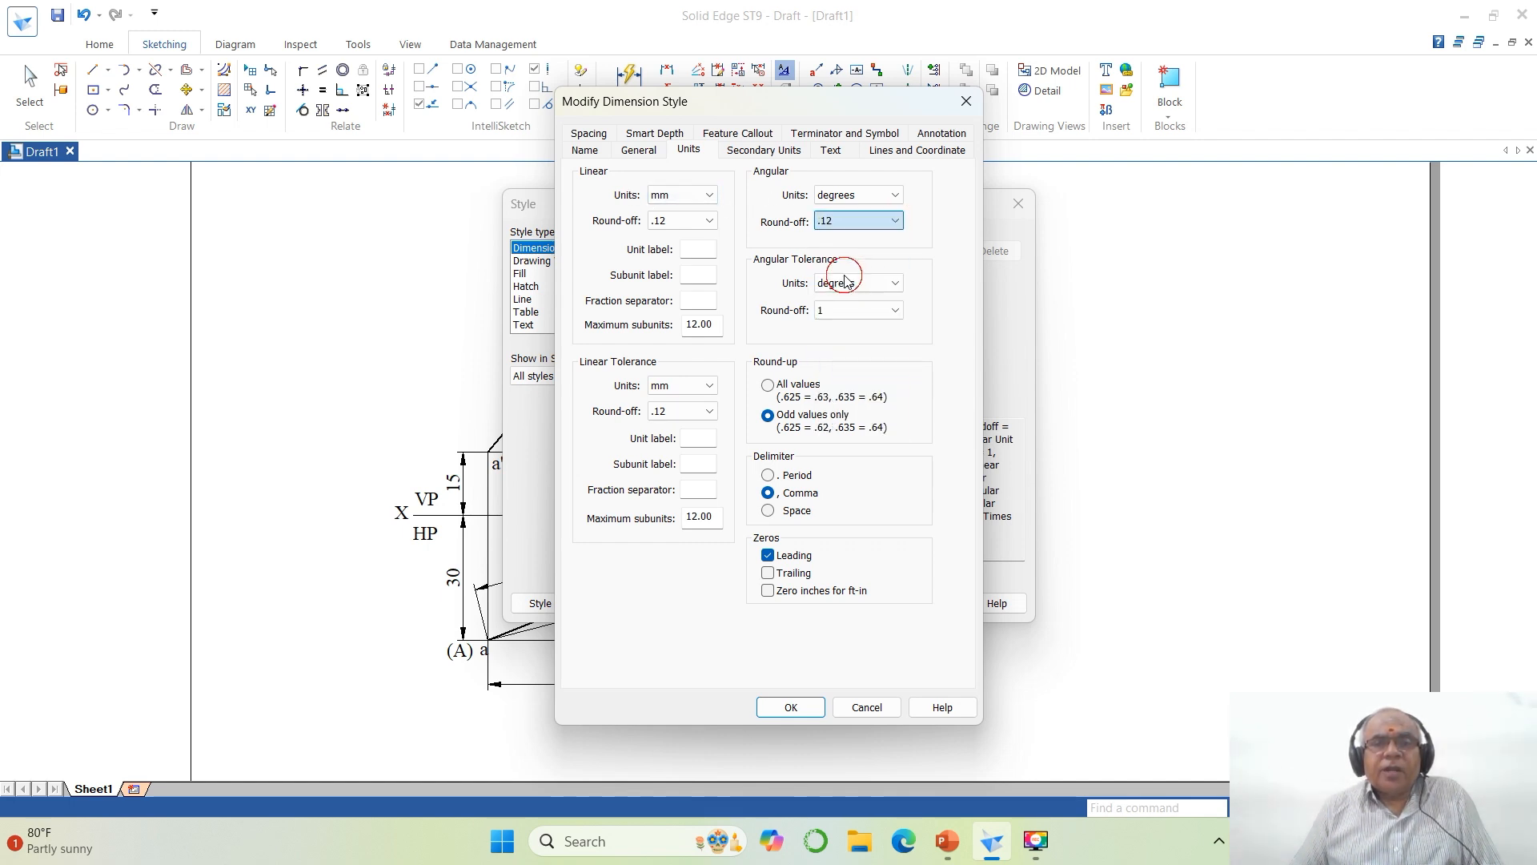
click(794, 707)
click(866, 603)
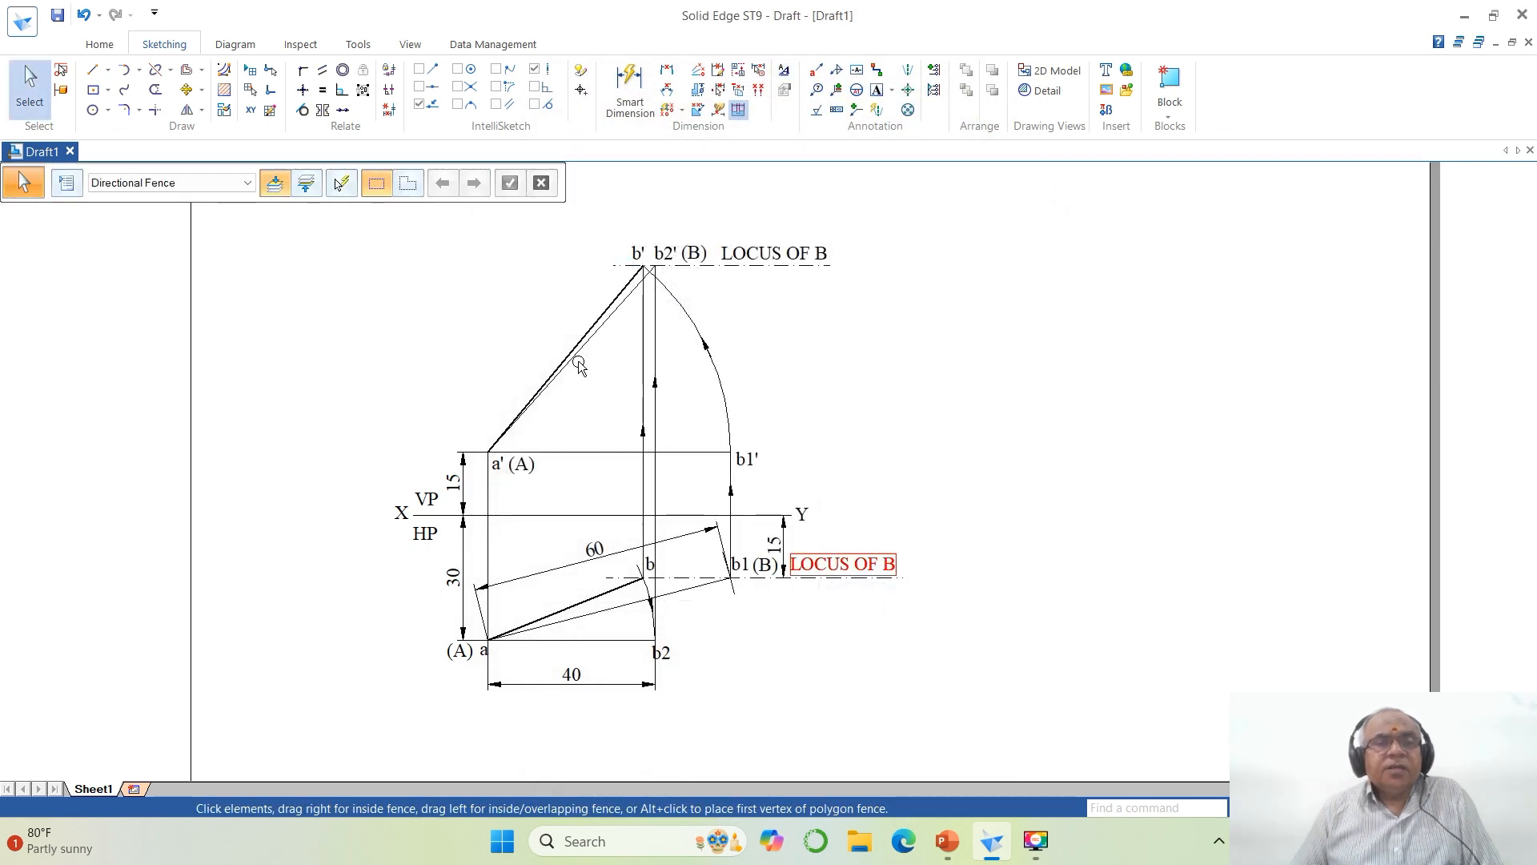
Step: Dimension the angles that lines a'b2' and a'b' make with the horizontal line through a', placing the a'b' angle farther out
click(667, 90)
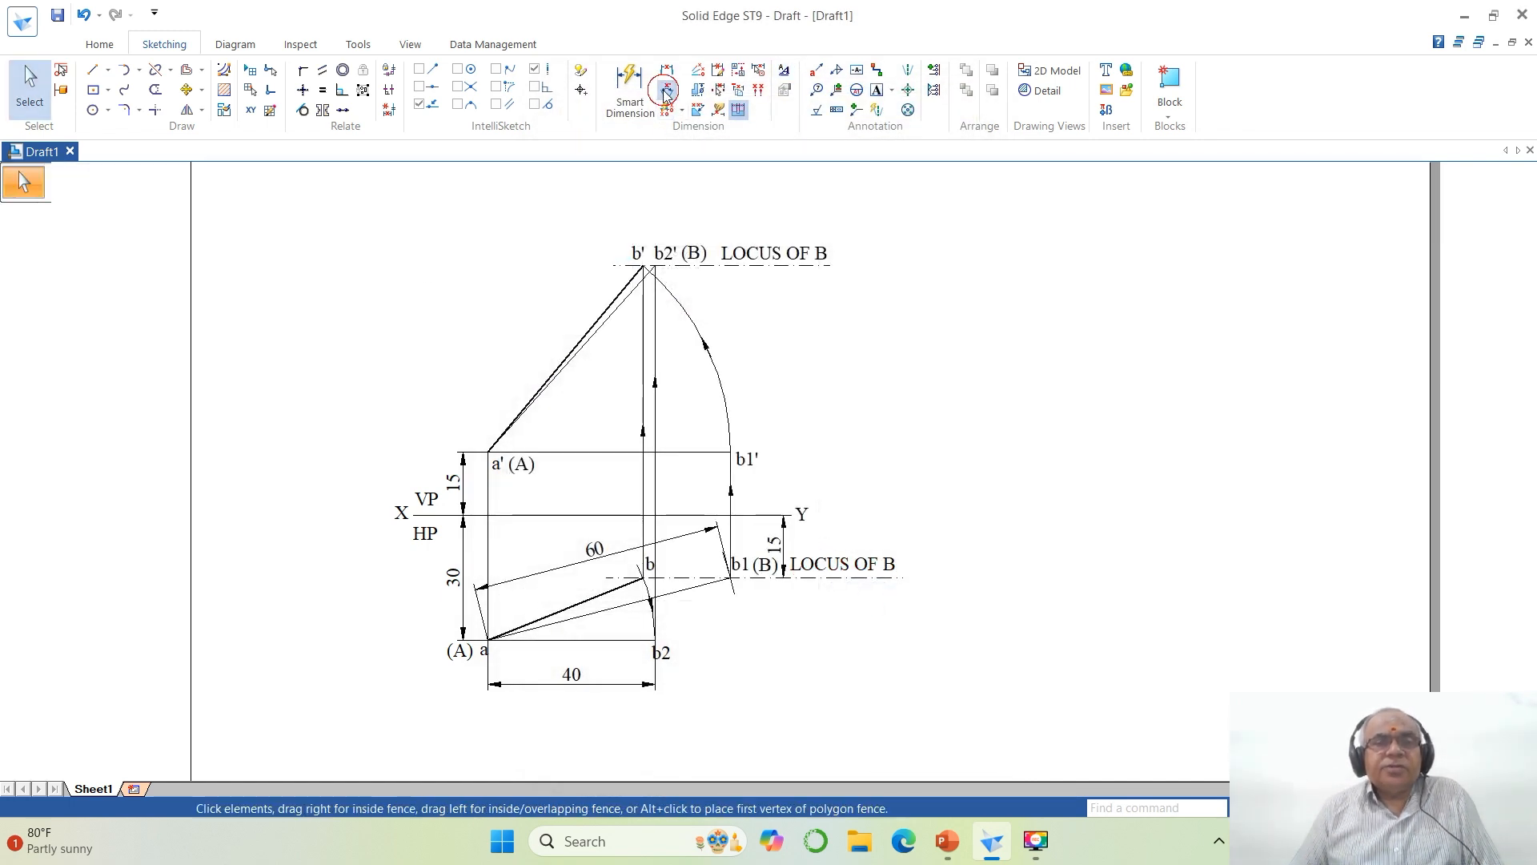
click(559, 378)
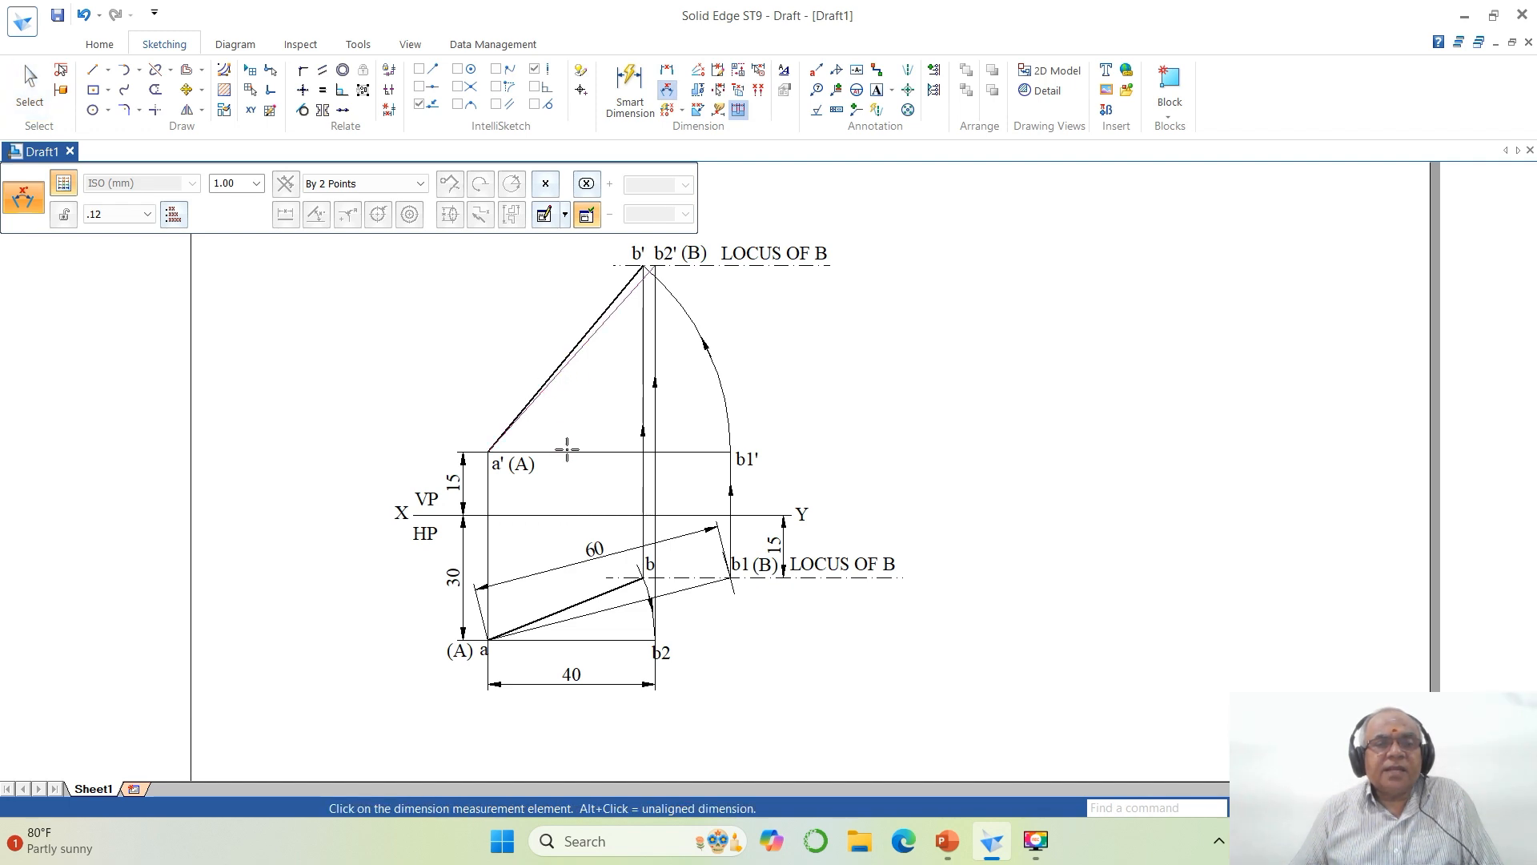
click(565, 452)
click(563, 446)
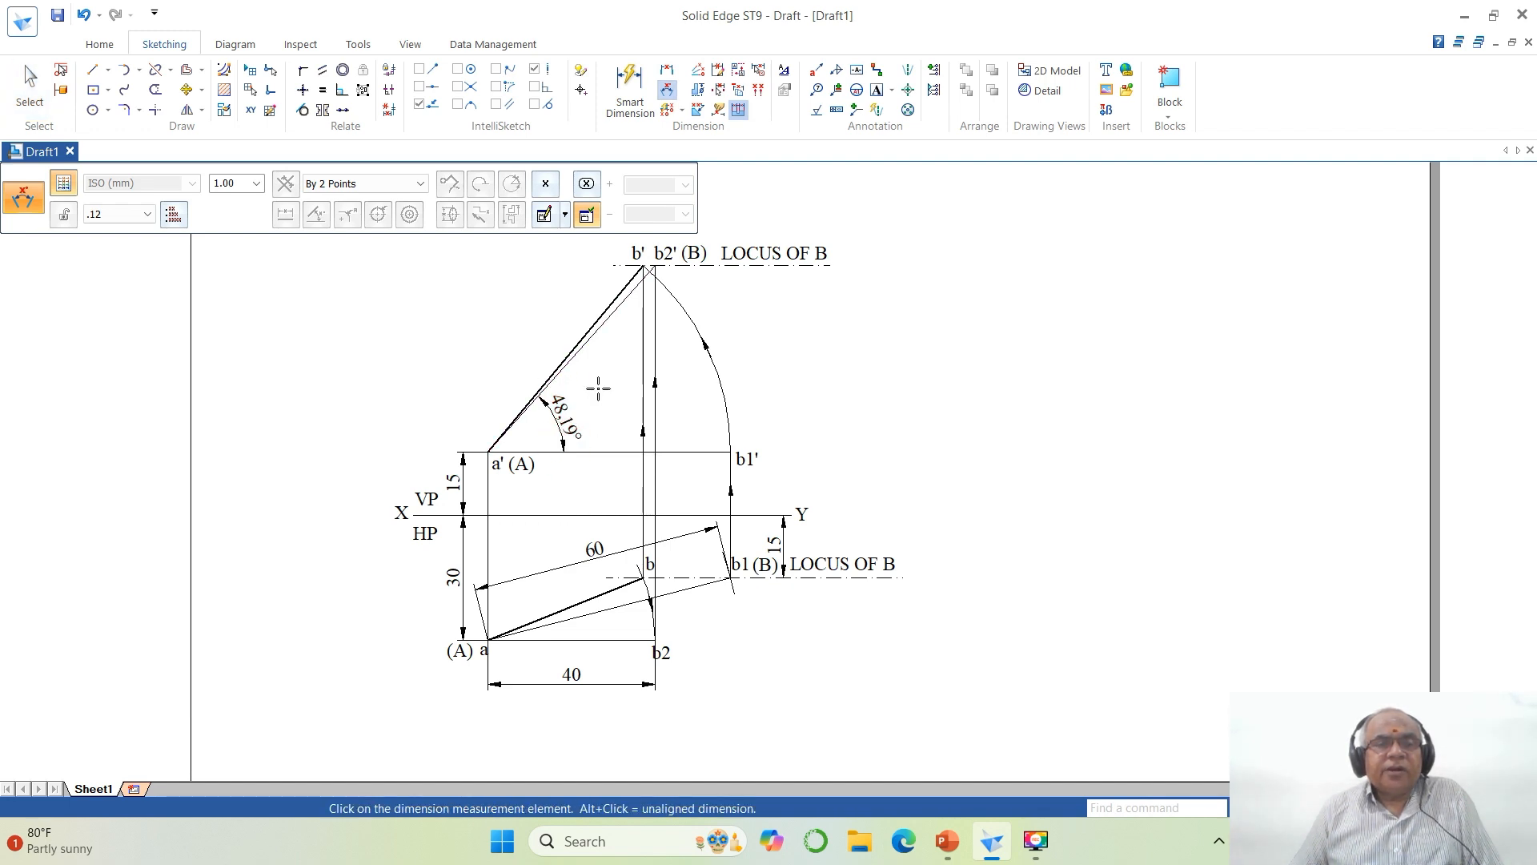
click(594, 312)
click(608, 450)
click(606, 437)
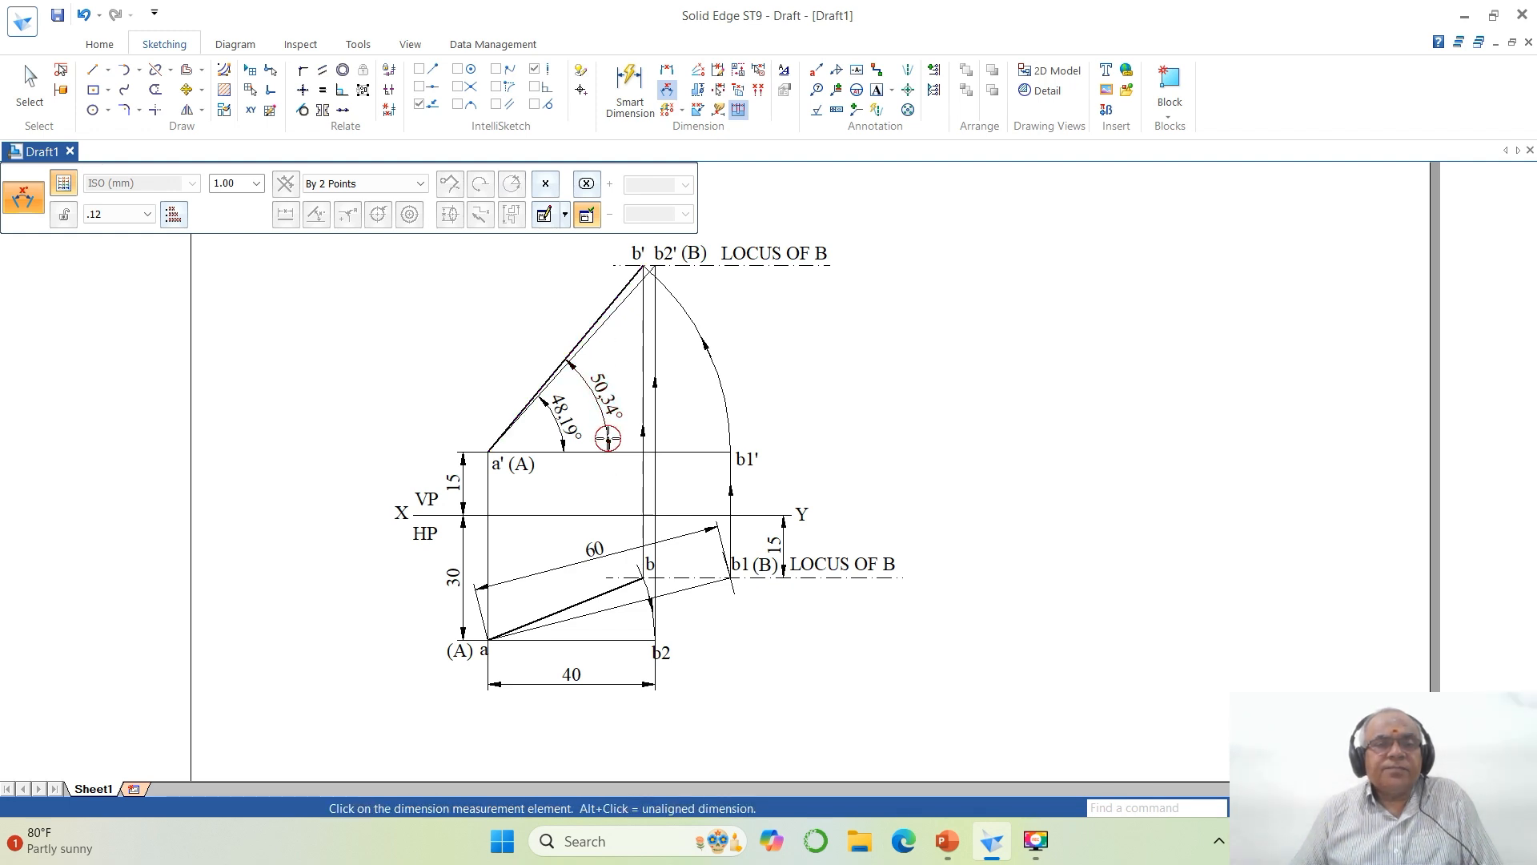
Step: Dimension the angles that top-view lines ab and ab1 make with the horizontal line through a, placing the ab1 angle farther out
click(576, 601)
click(586, 639)
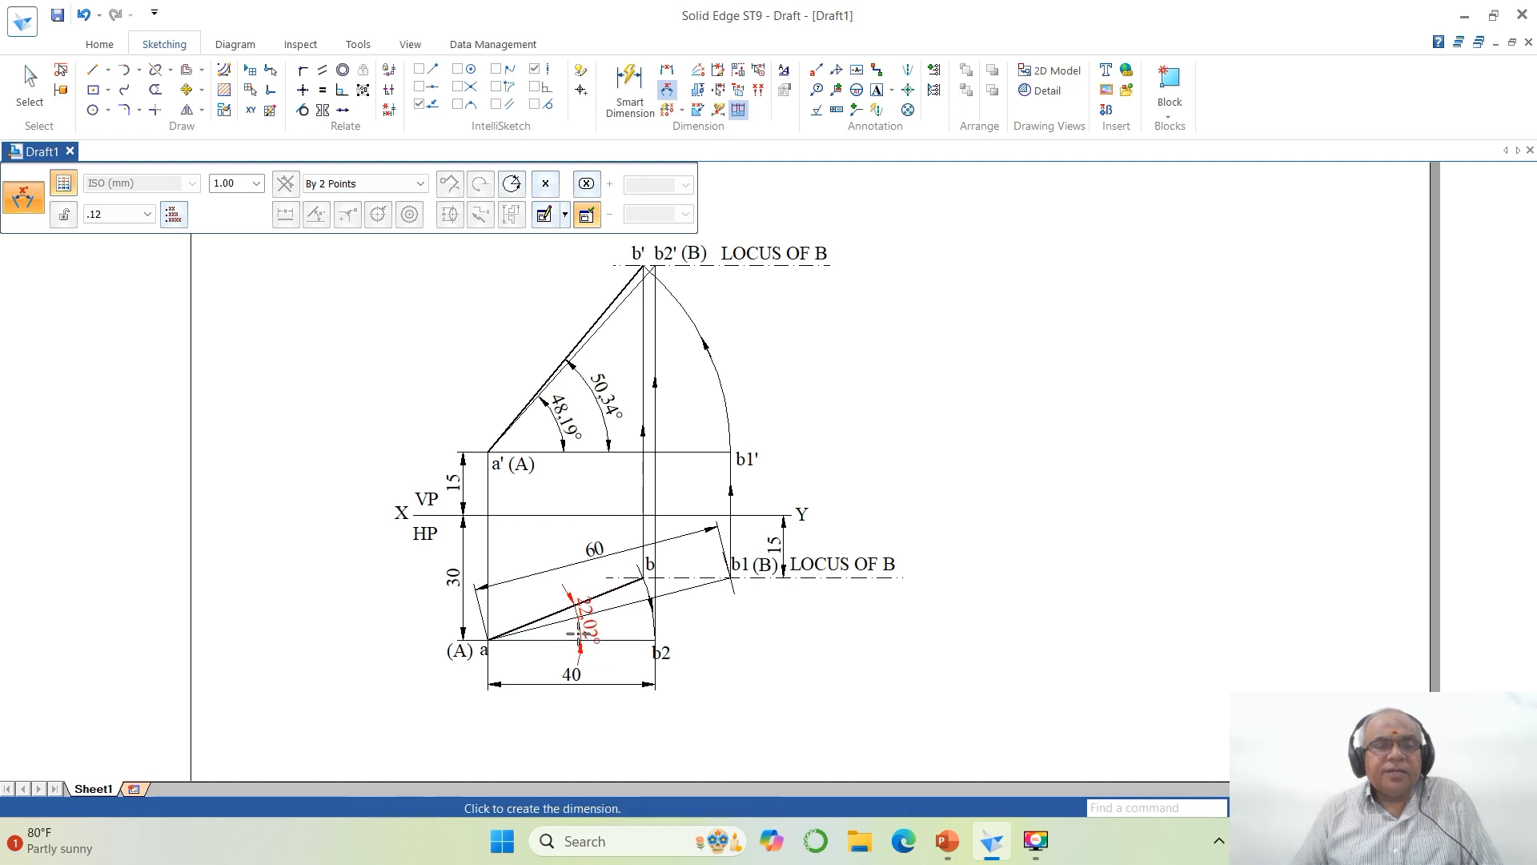
click(557, 626)
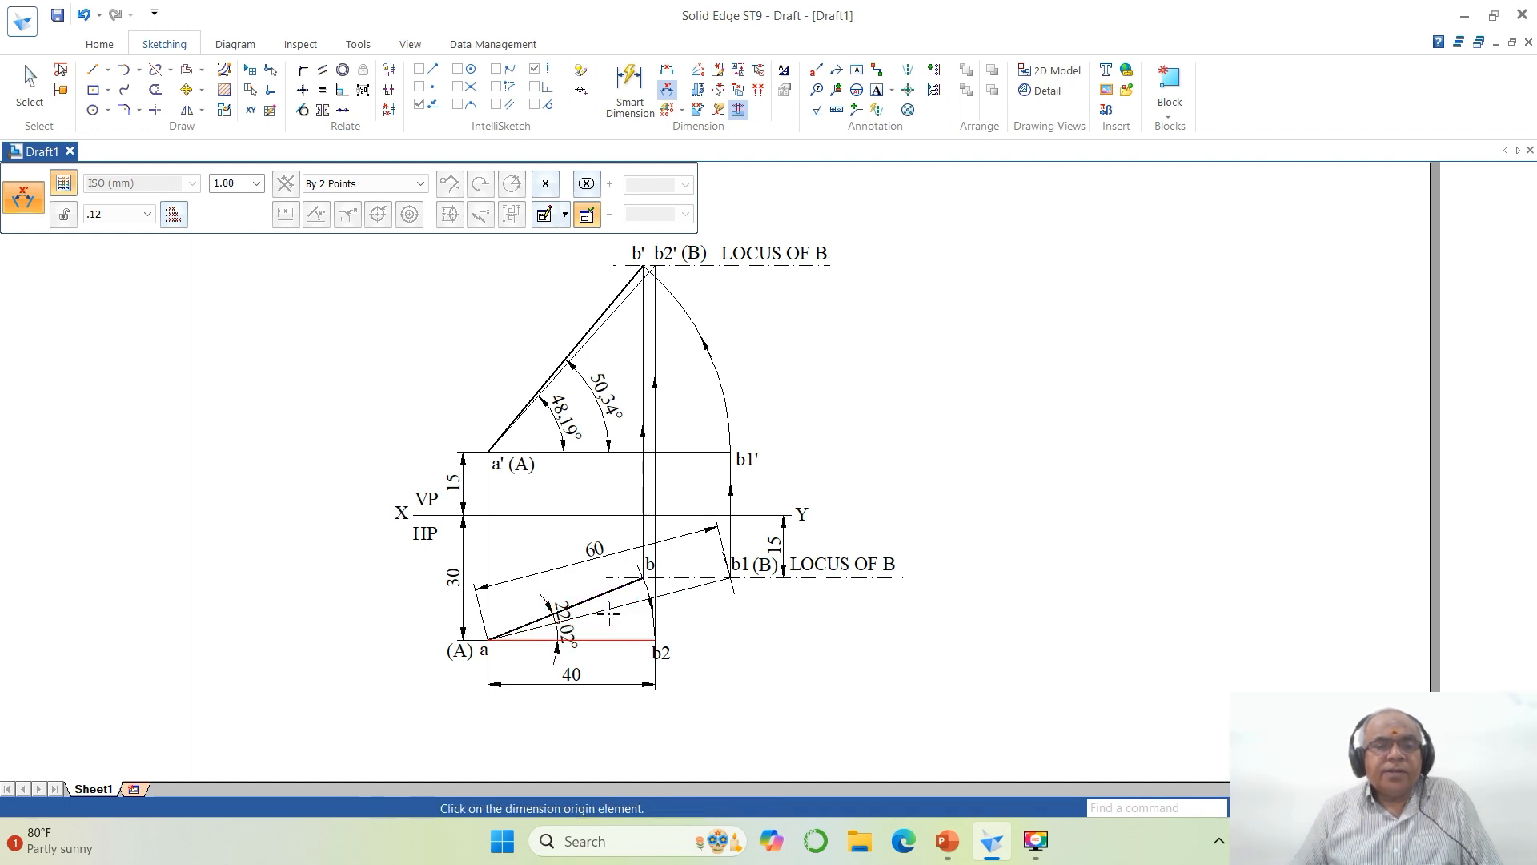
click(609, 609)
click(610, 638)
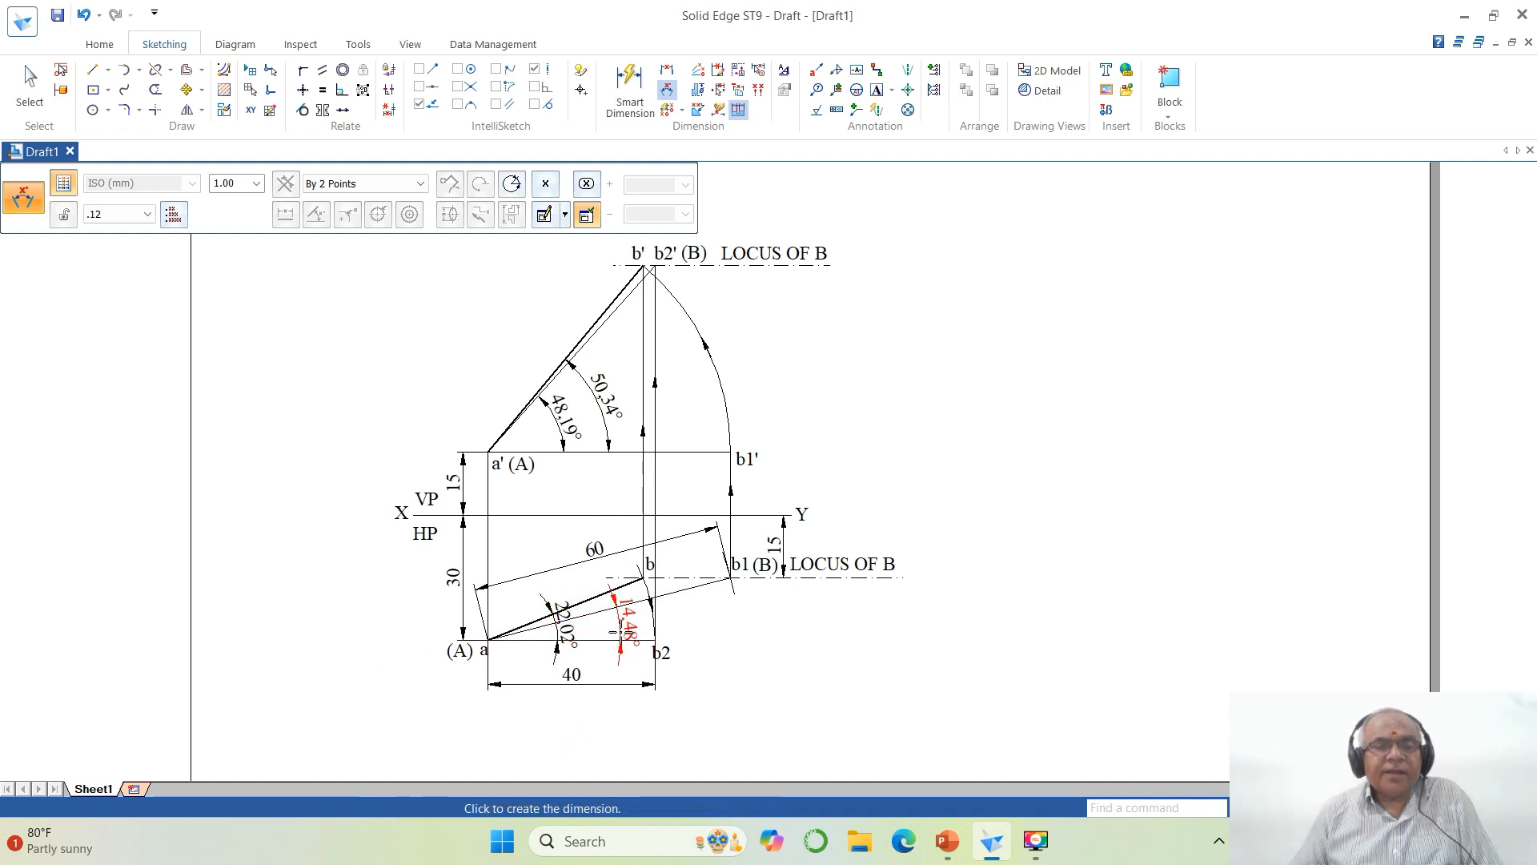
click(621, 632)
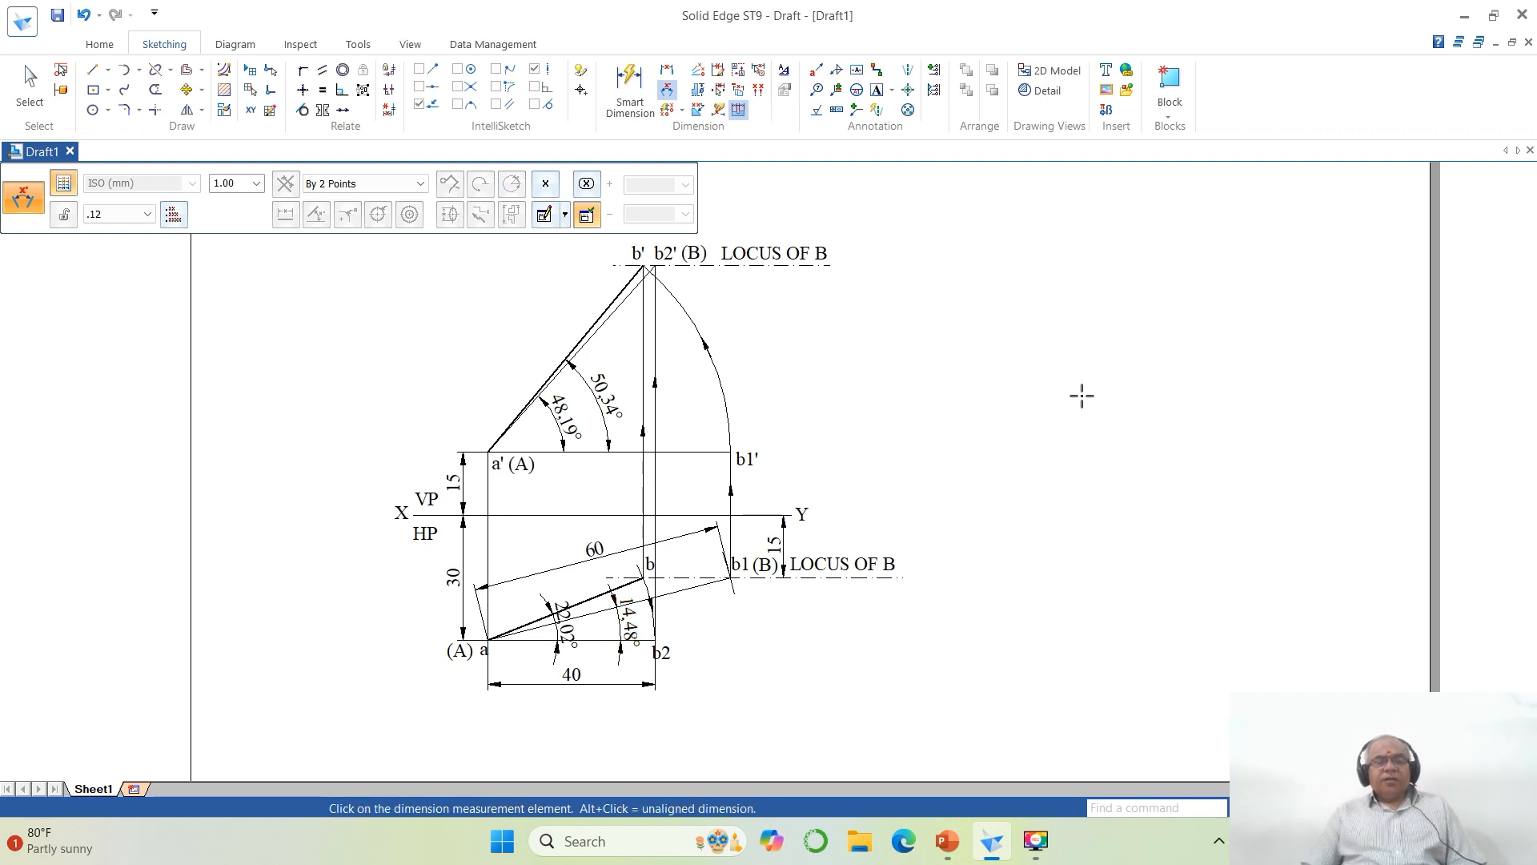
Step: Compare the four dimensioned angles with the answers table on slide 9 in PowerPoint and return to the Solid Edge drawing
click(947, 841)
drag(218, 525, 229, 770)
click(186, 752)
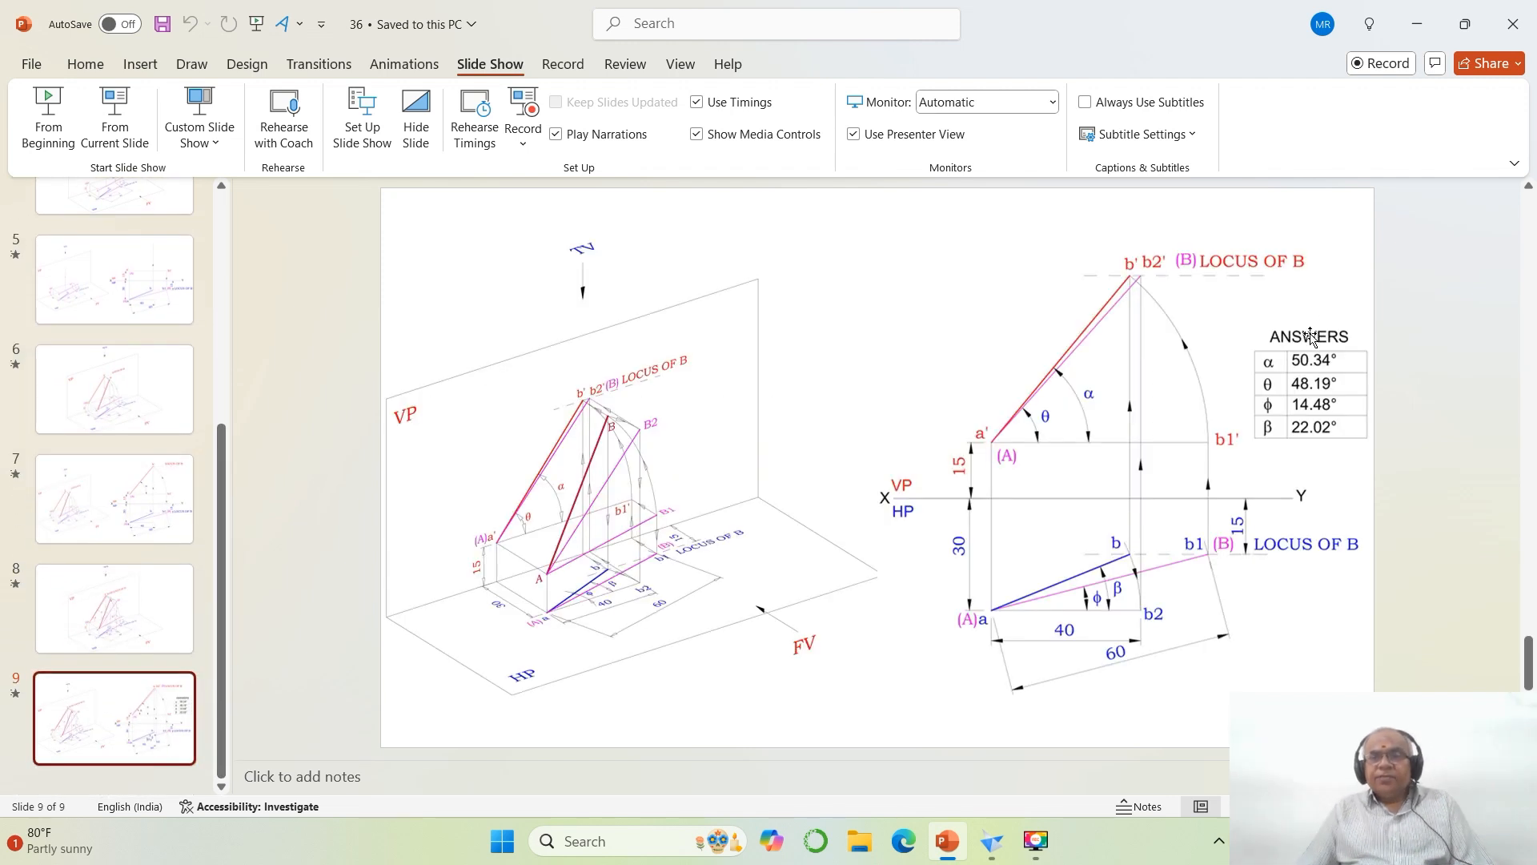
click(990, 853)
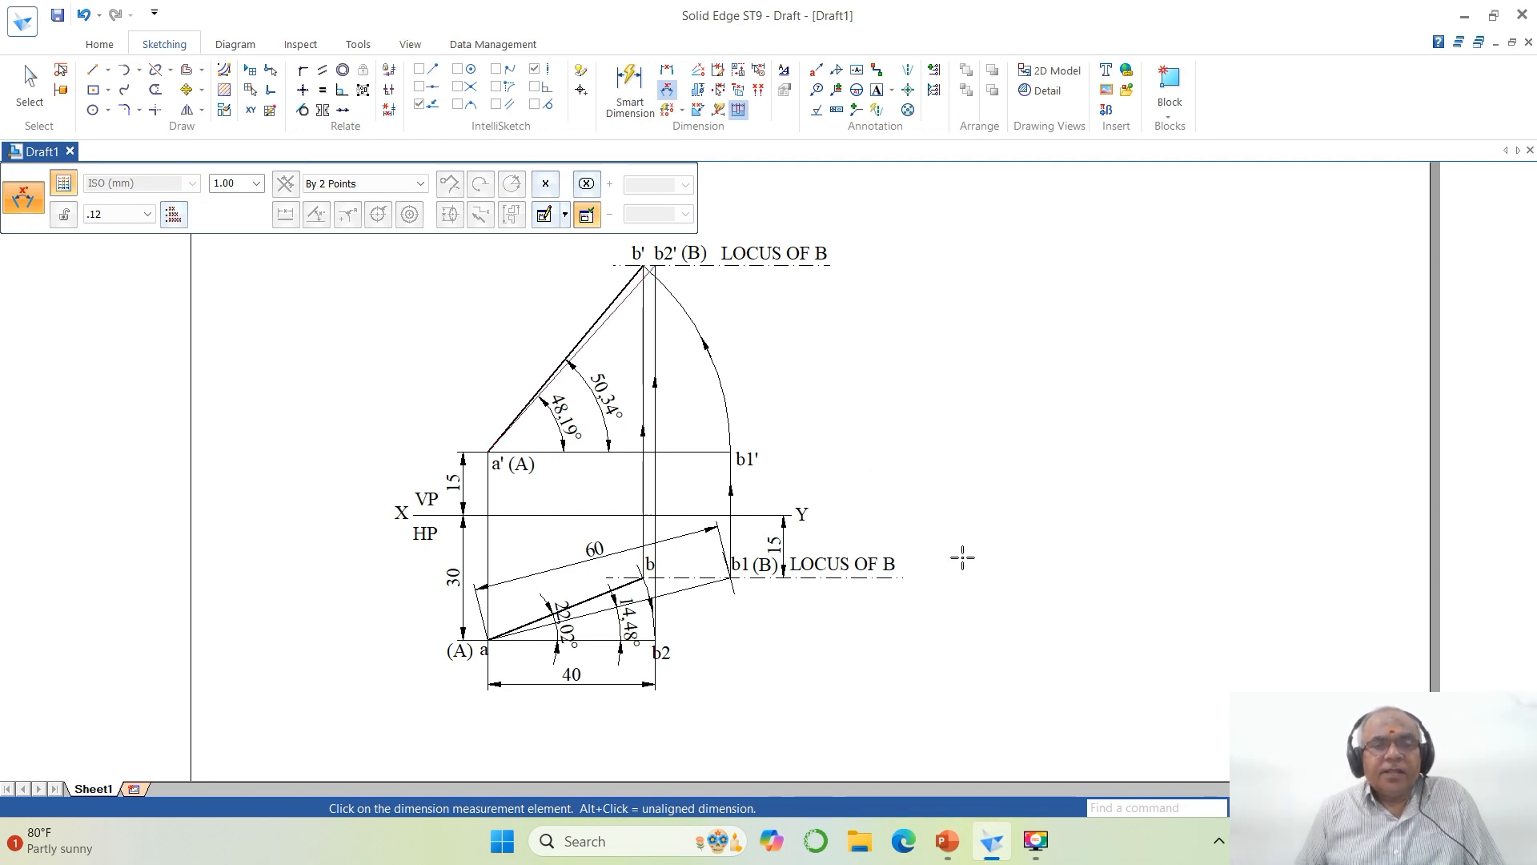
click(947, 842)
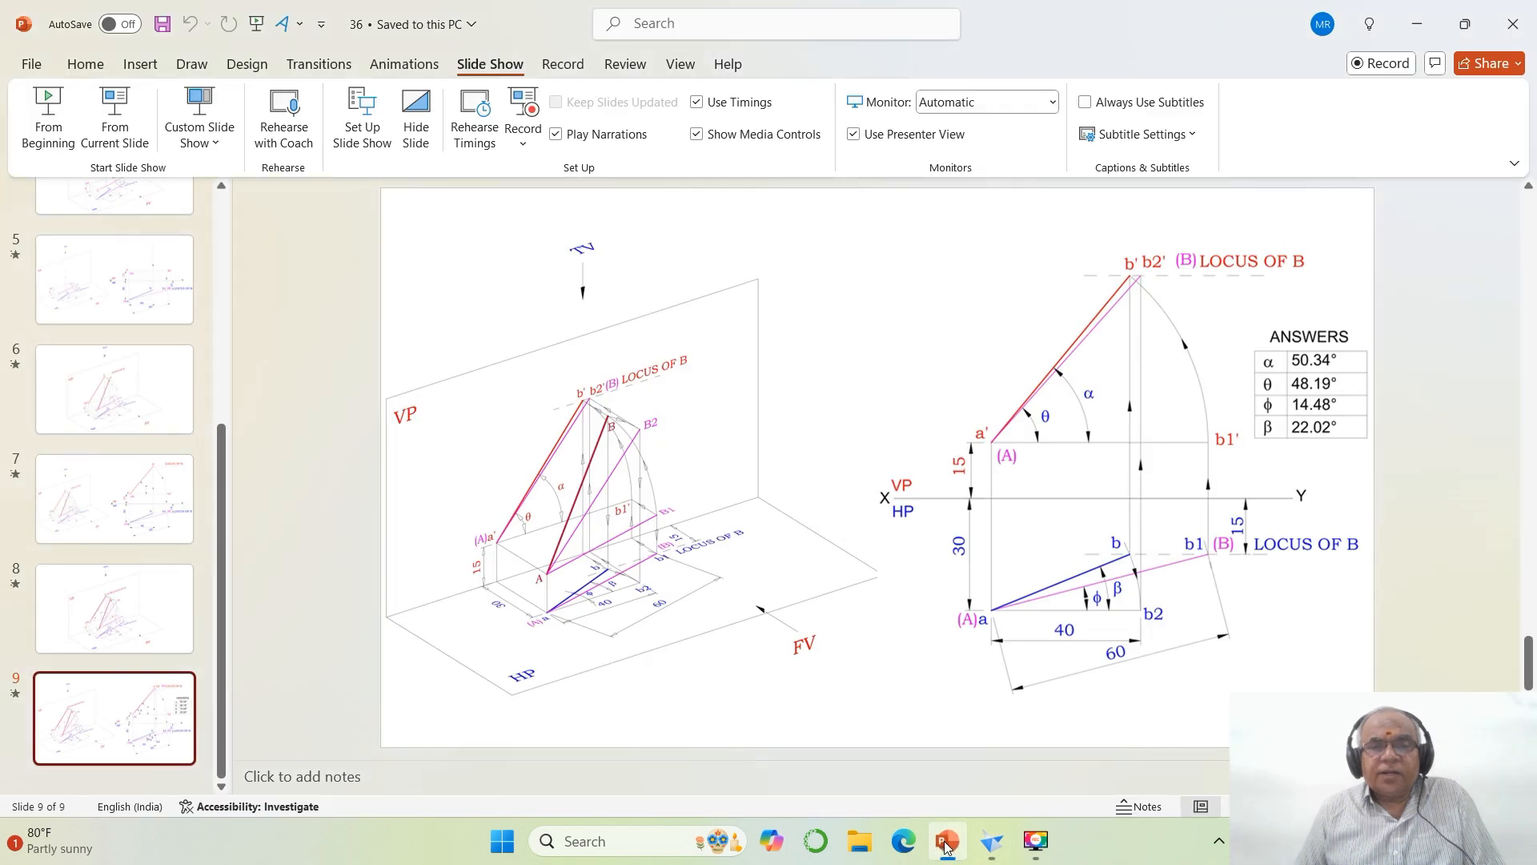
click(990, 842)
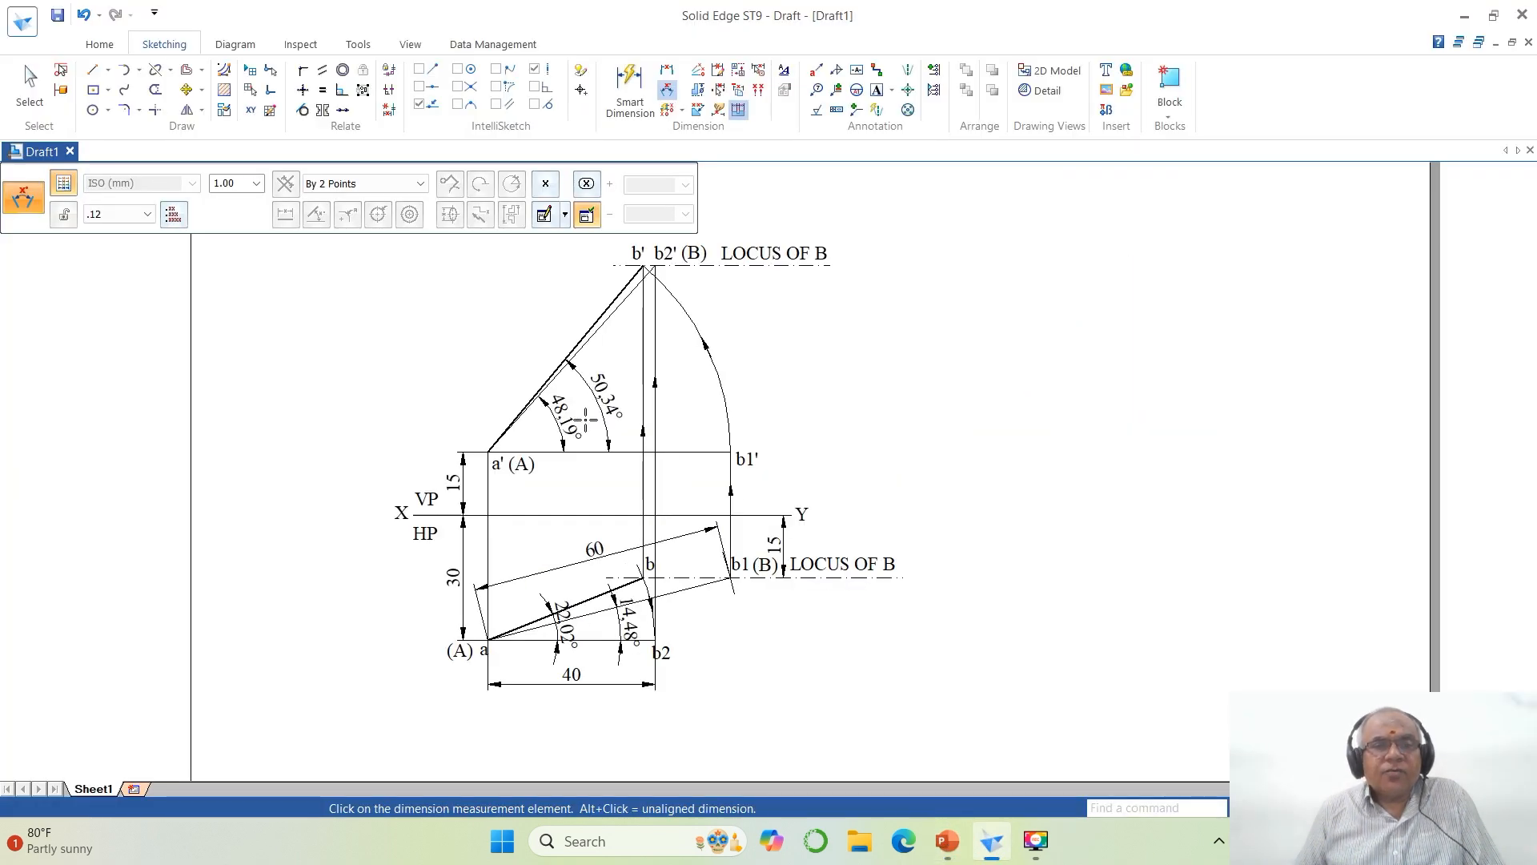
click(957, 843)
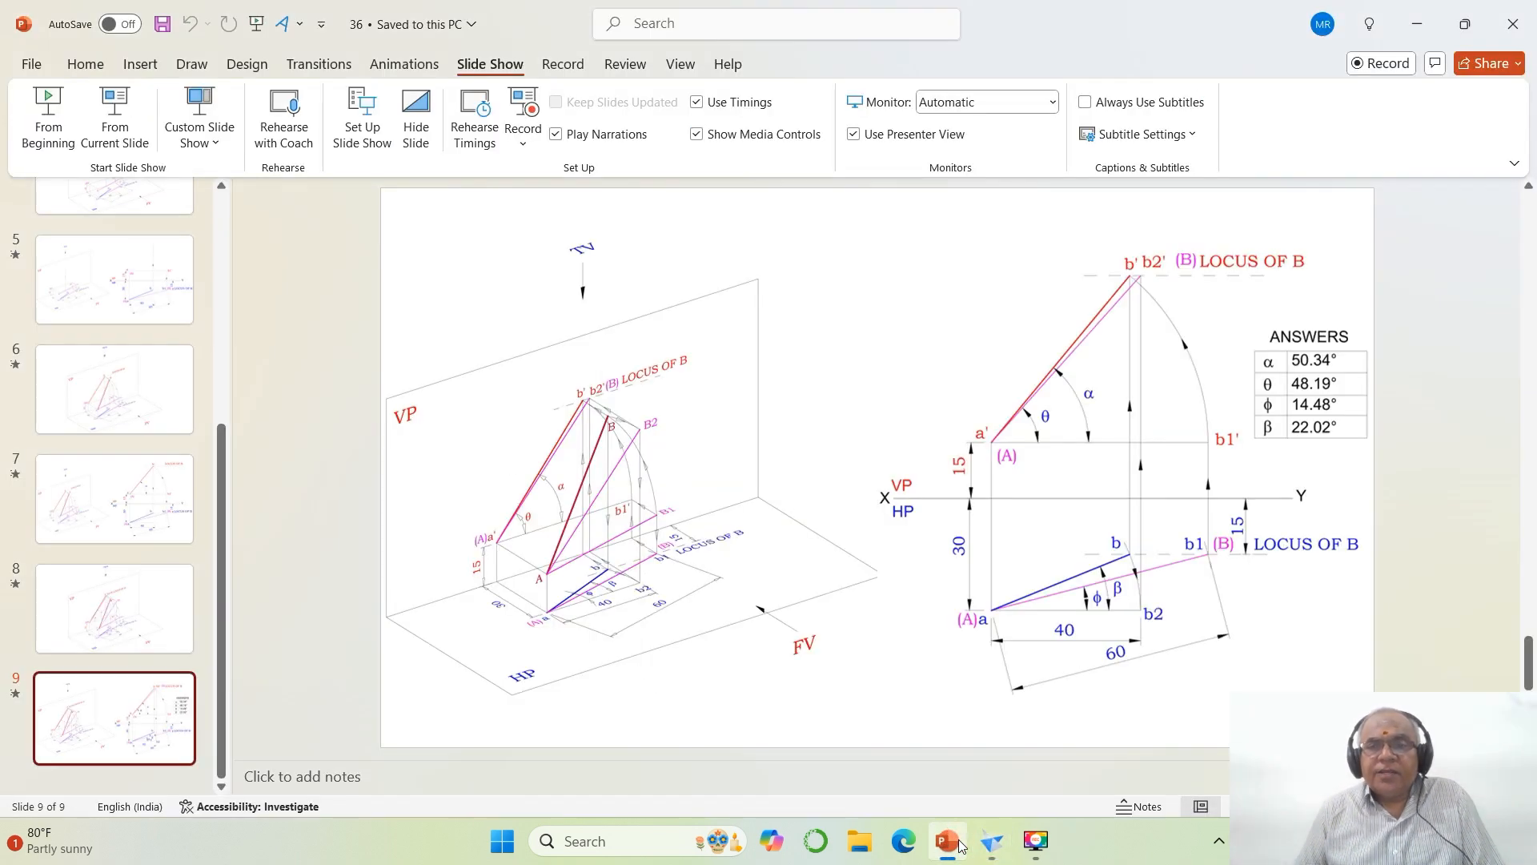
click(990, 842)
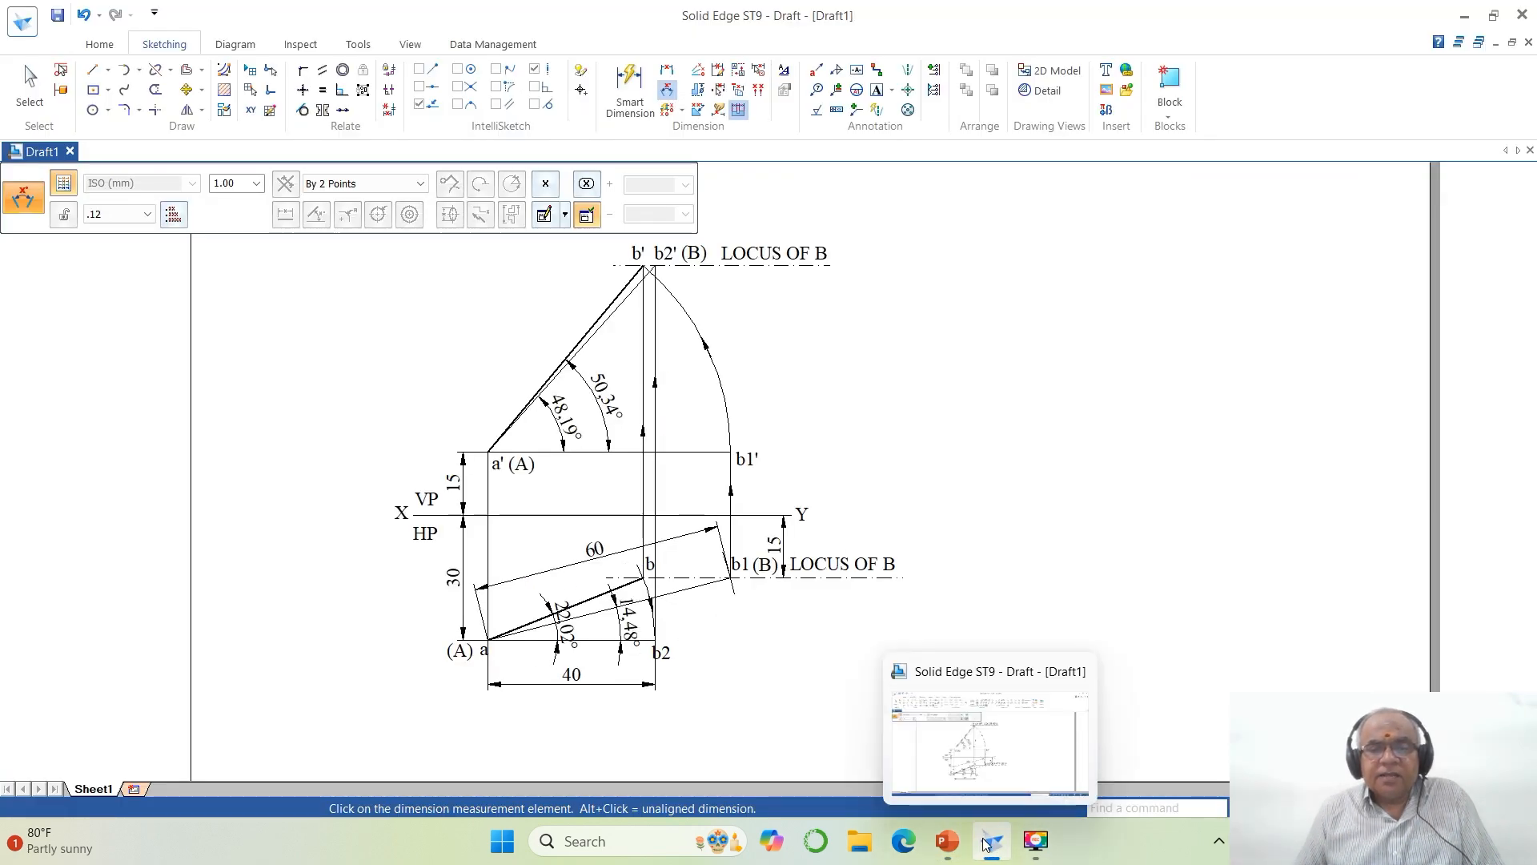
click(957, 842)
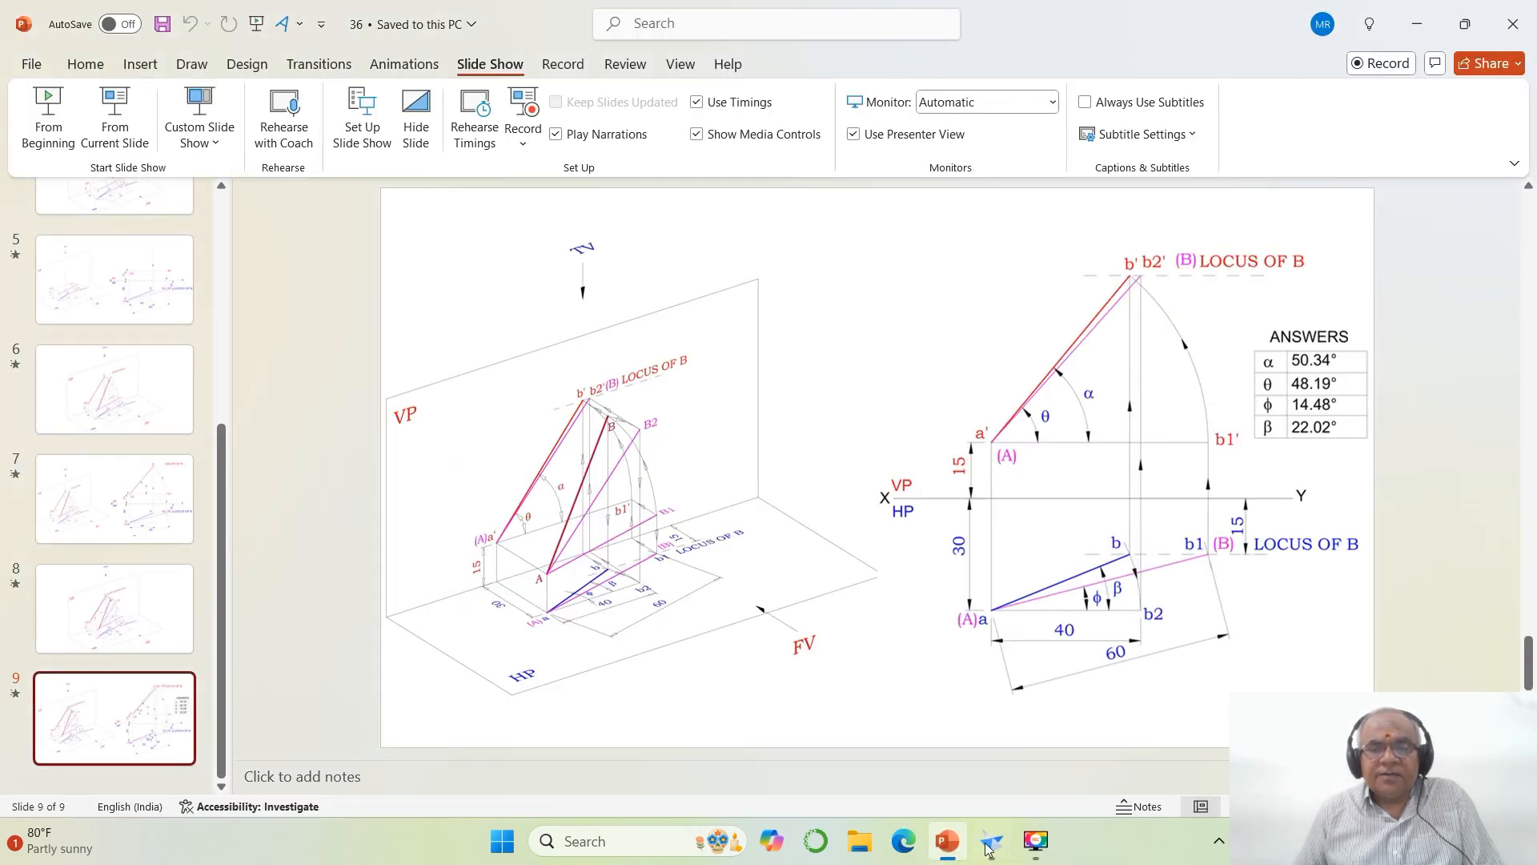
click(991, 842)
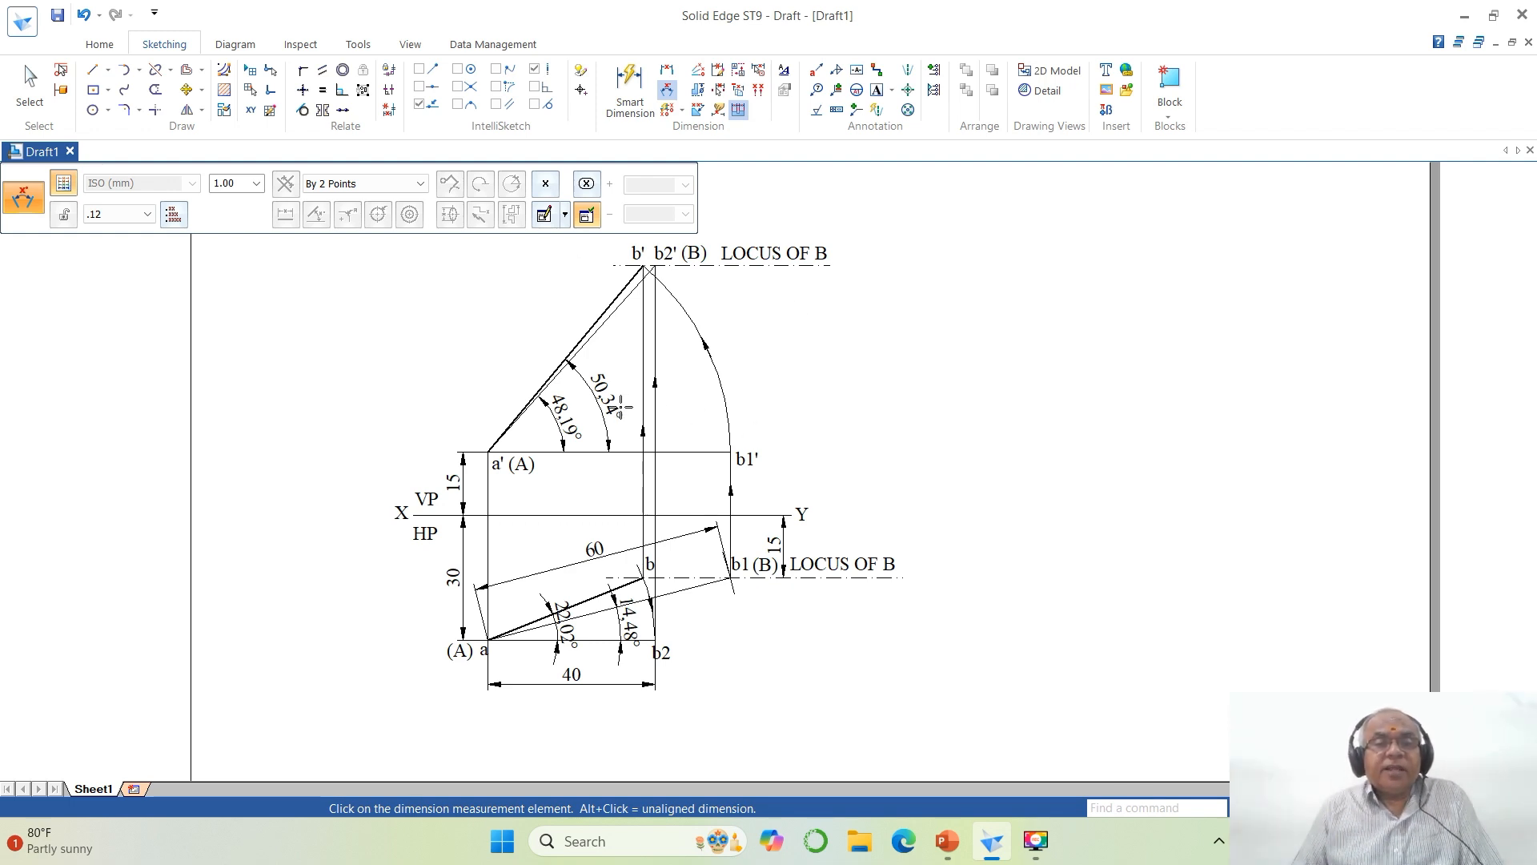
Step: Set both front-view angle dimensions, for lines a'b' and a'b2', to the Blank dimension type
click(30, 84)
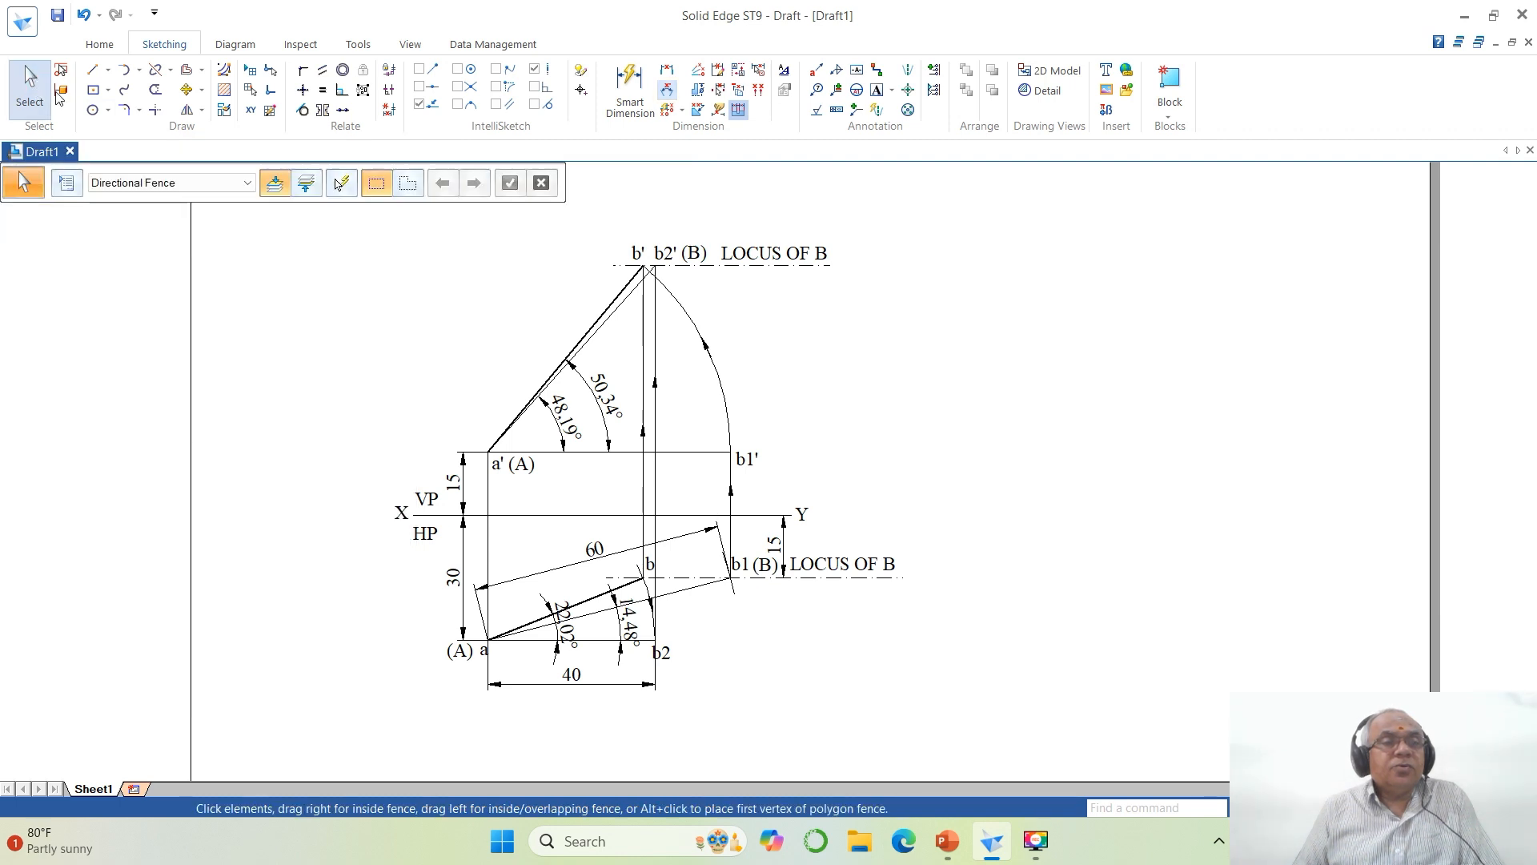
click(602, 413)
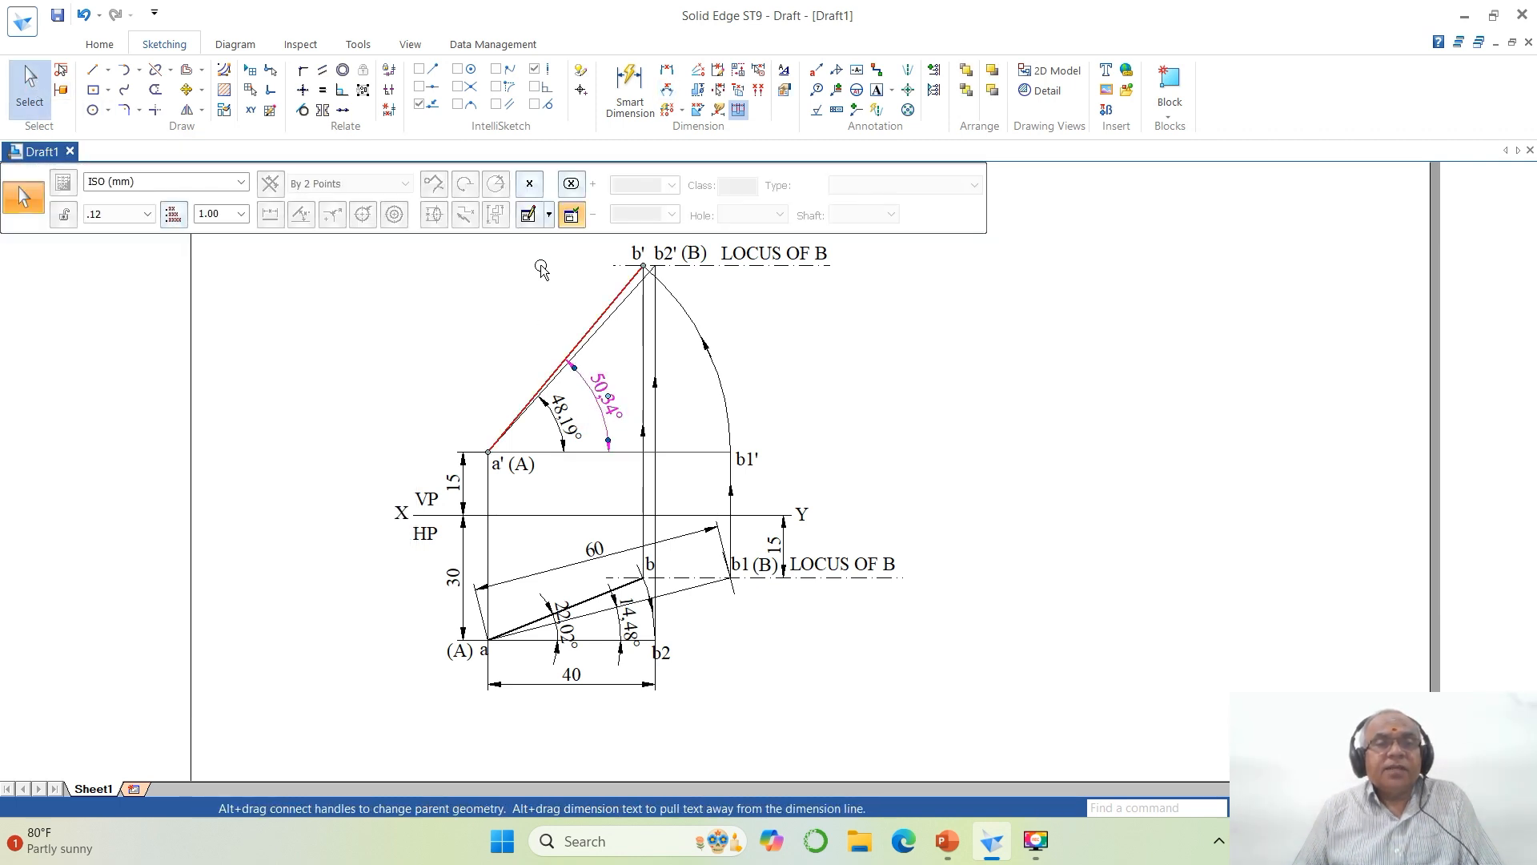
click(533, 189)
click(560, 449)
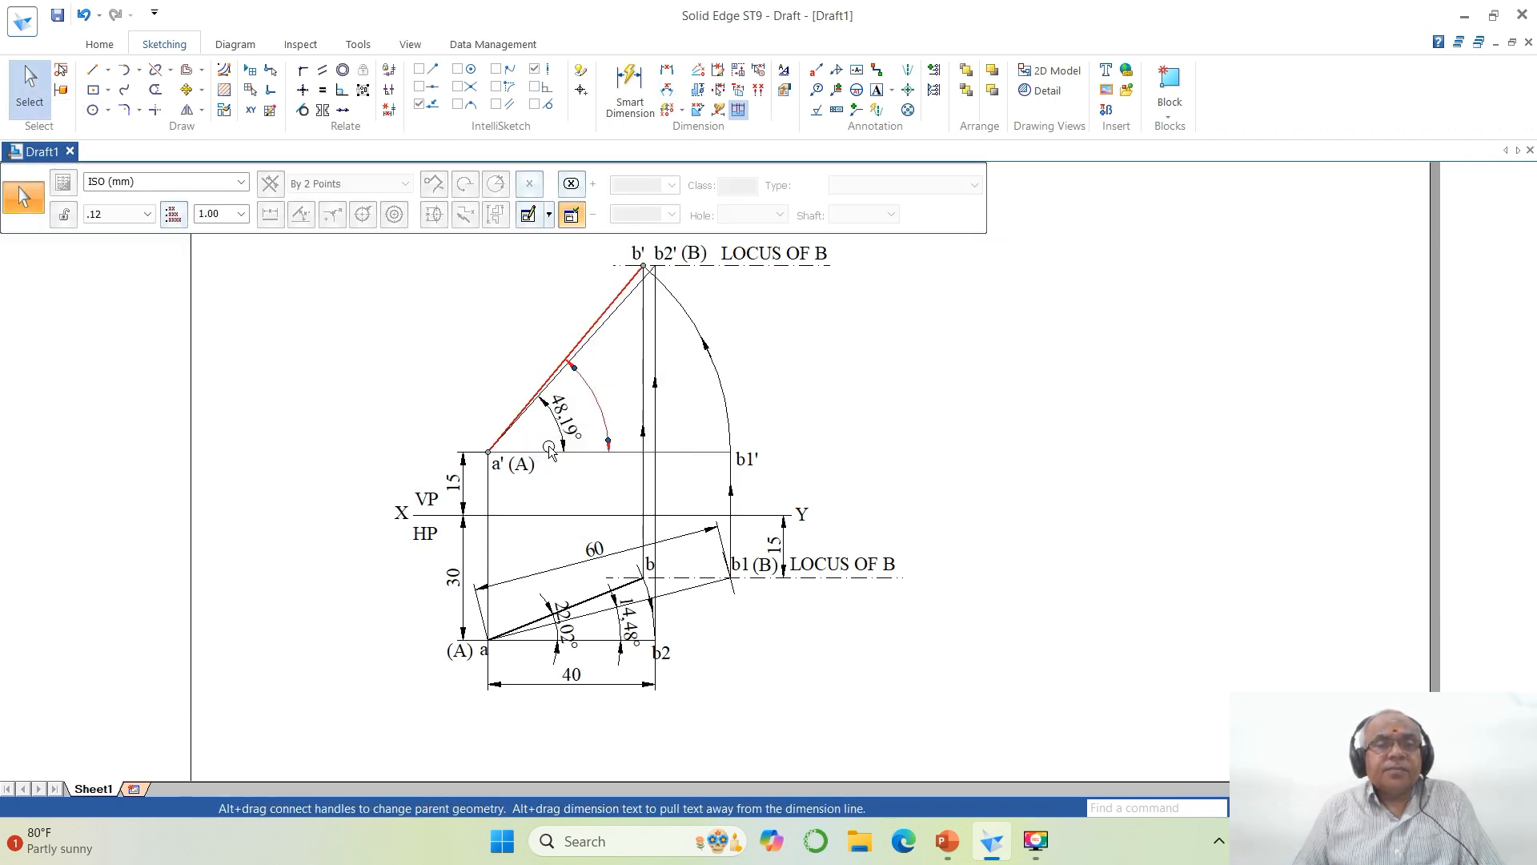
click(567, 423)
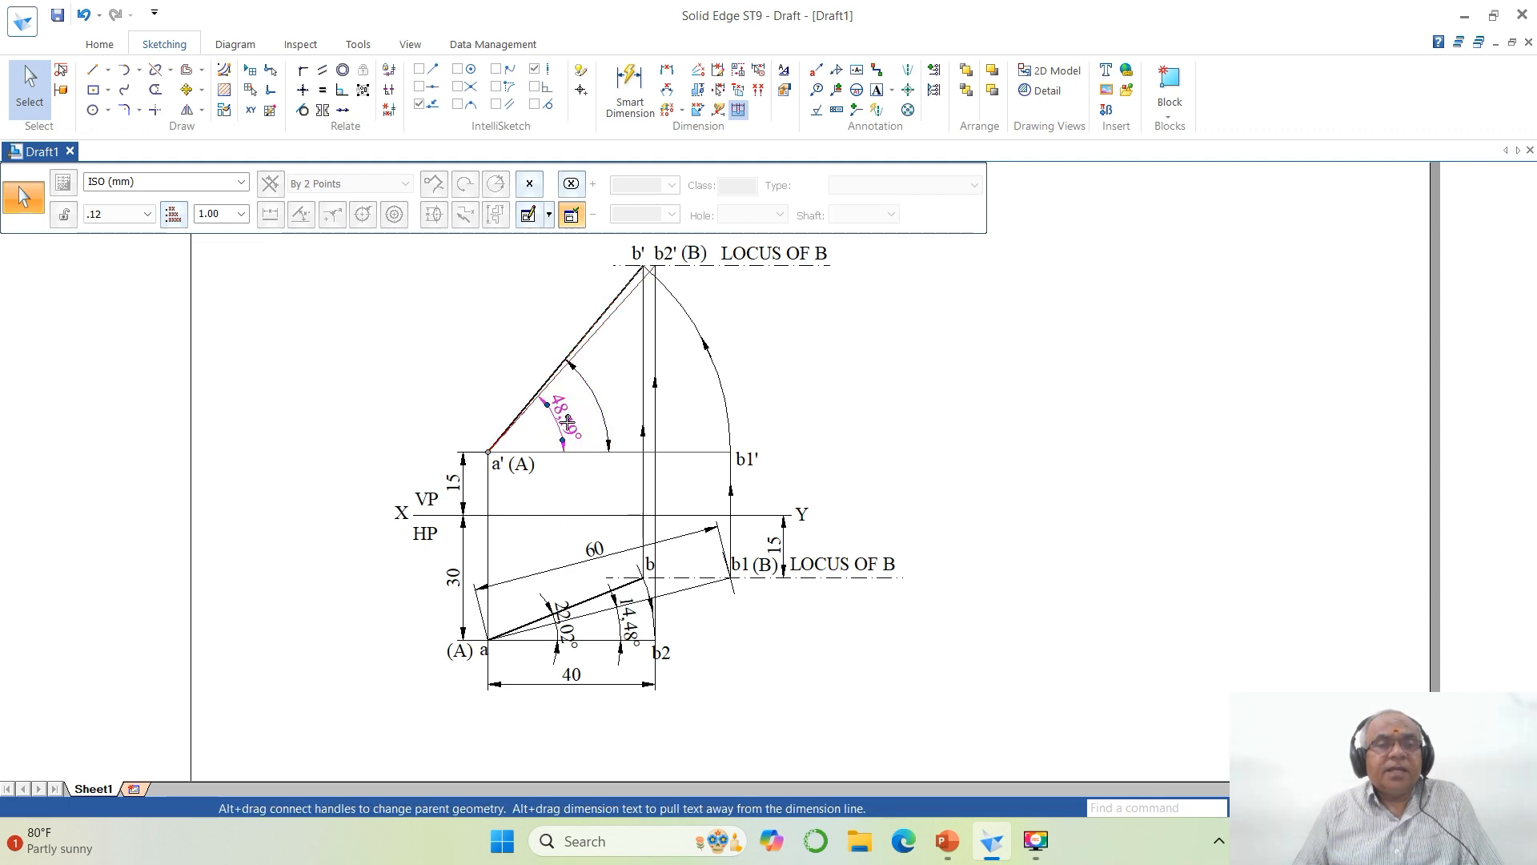
click(529, 184)
click(560, 452)
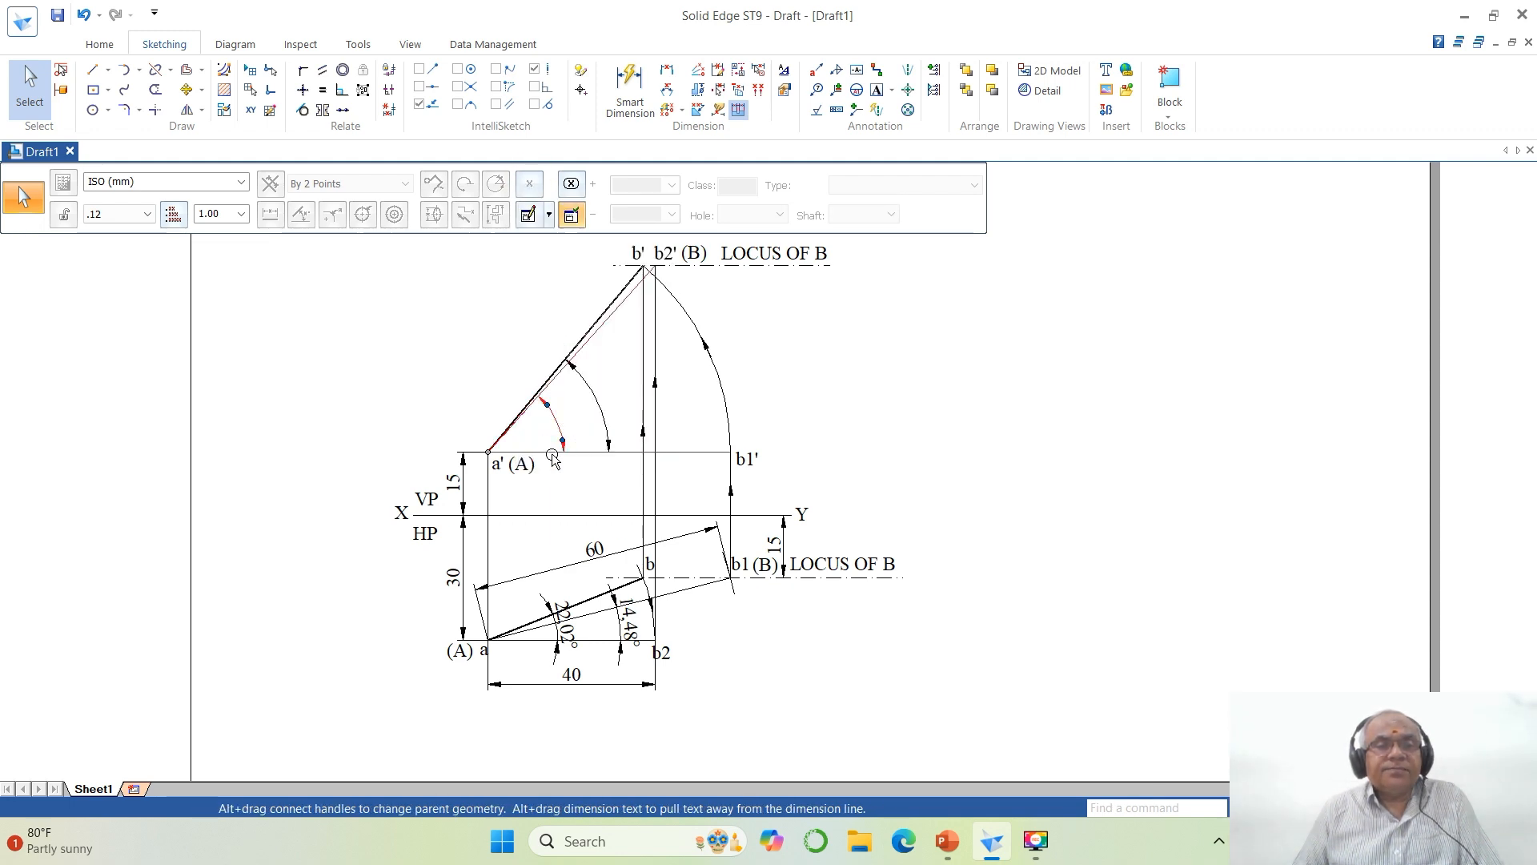
Step: Set both top-view angle dimensions, for lines ab and ab1, to the Blank dimension type and clear the selection
click(566, 634)
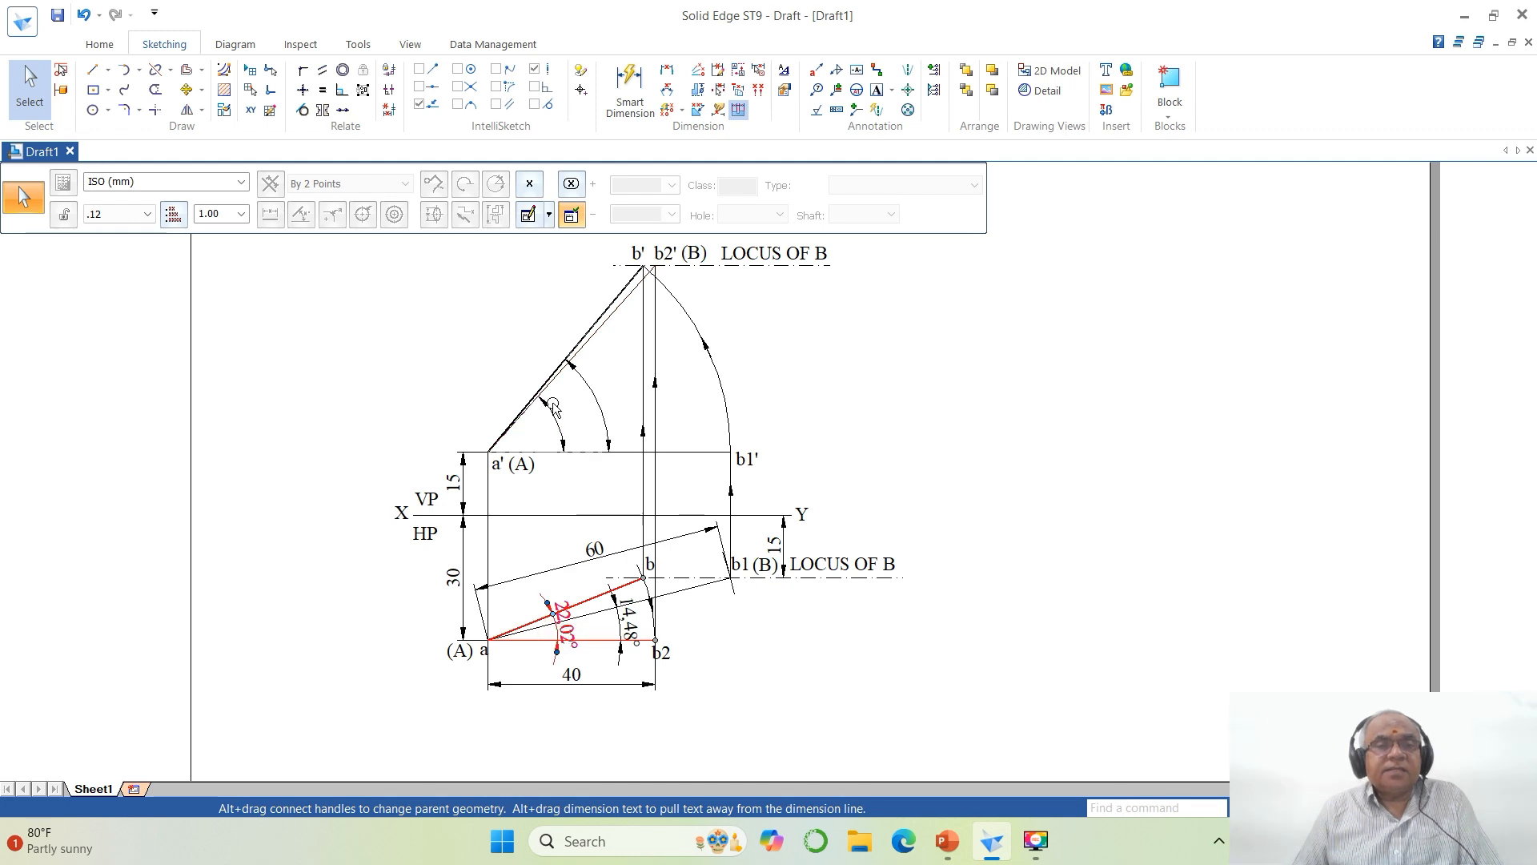
click(529, 184)
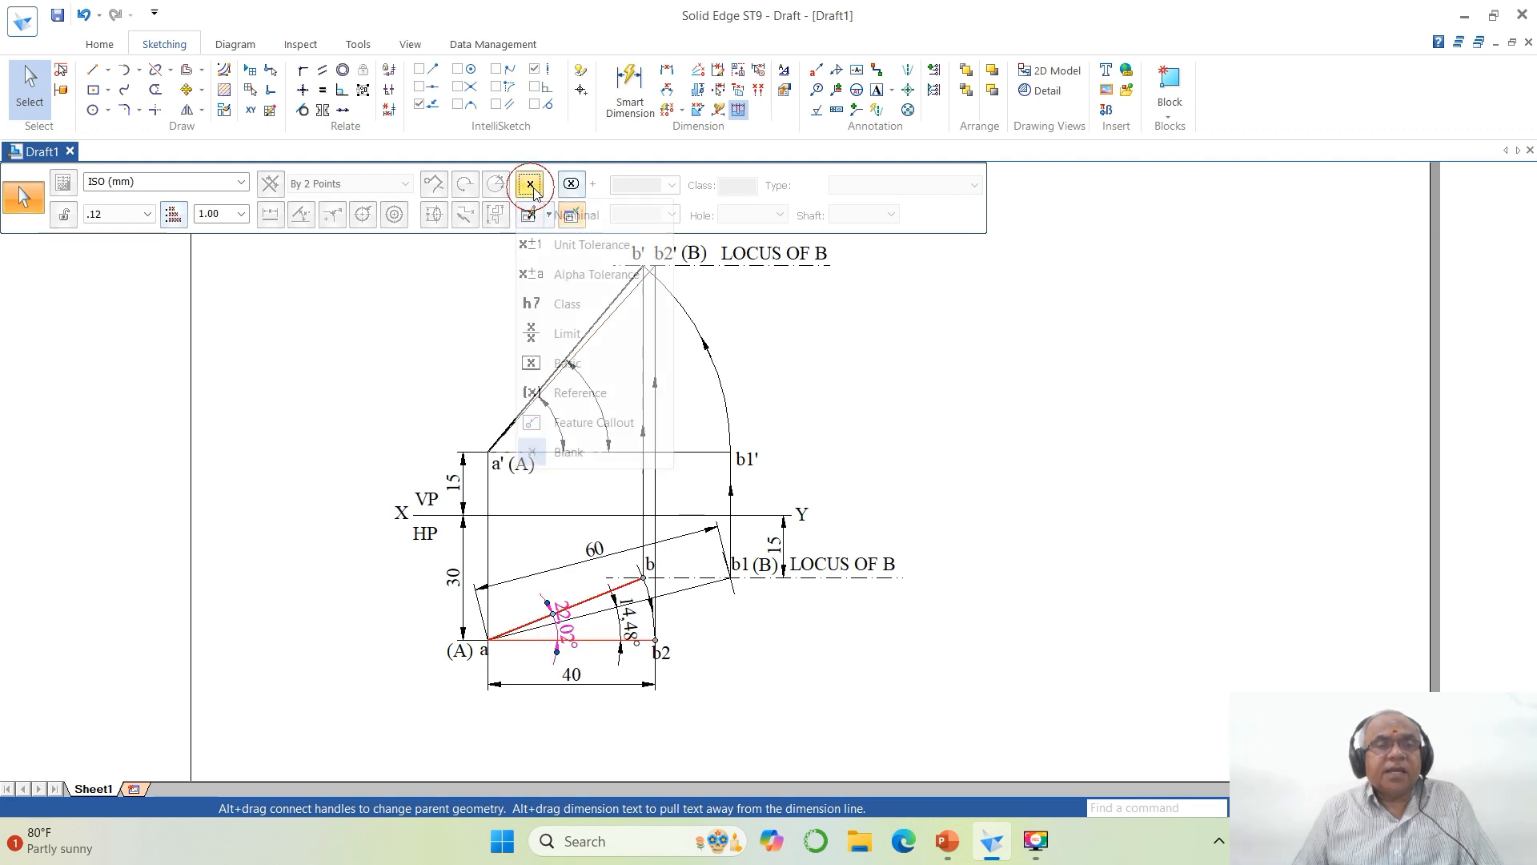
click(568, 451)
click(612, 630)
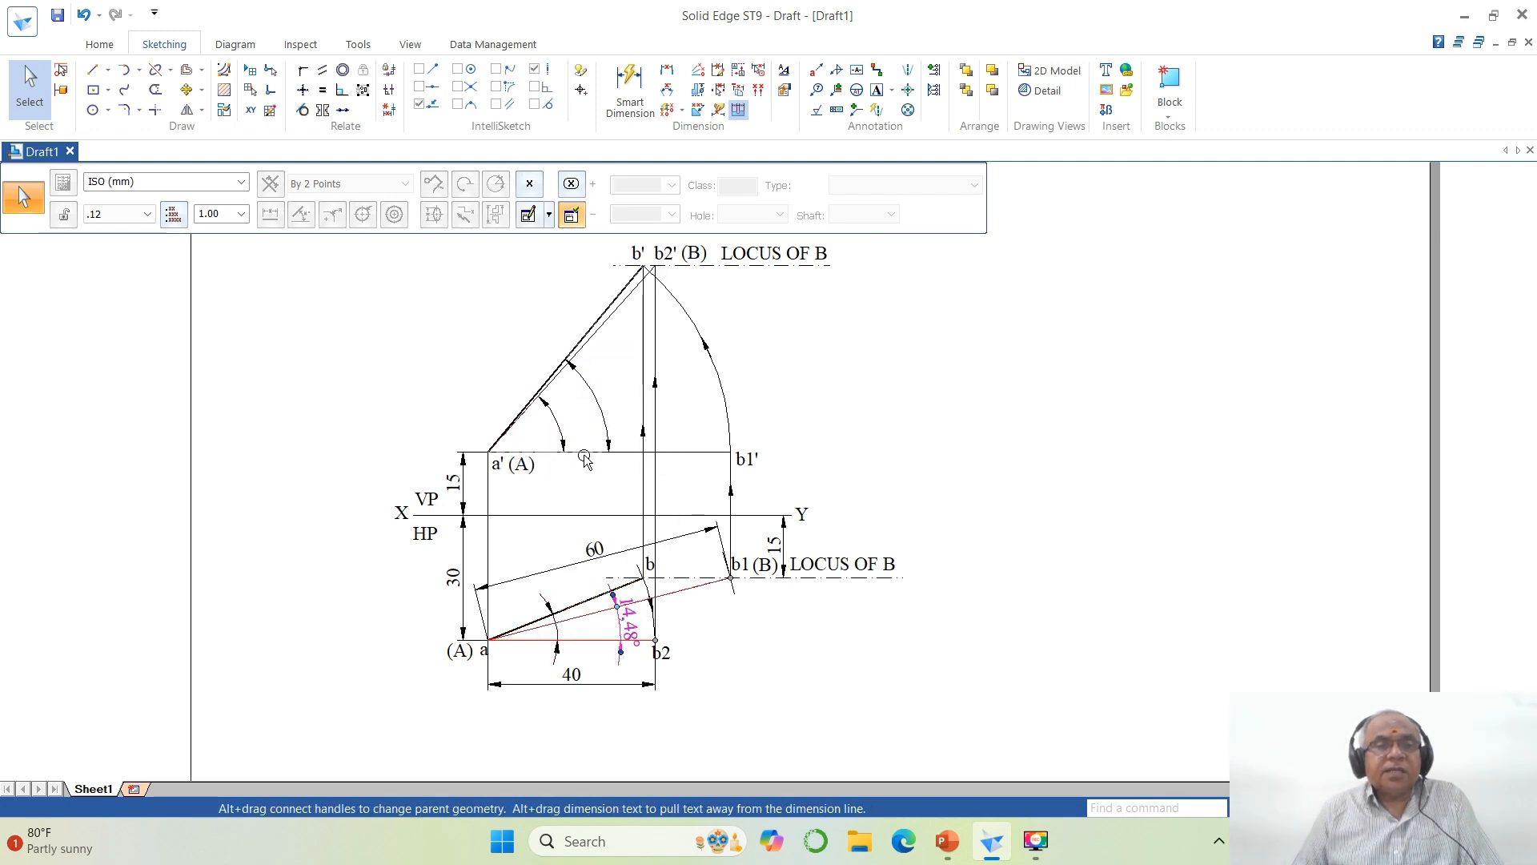
click(530, 185)
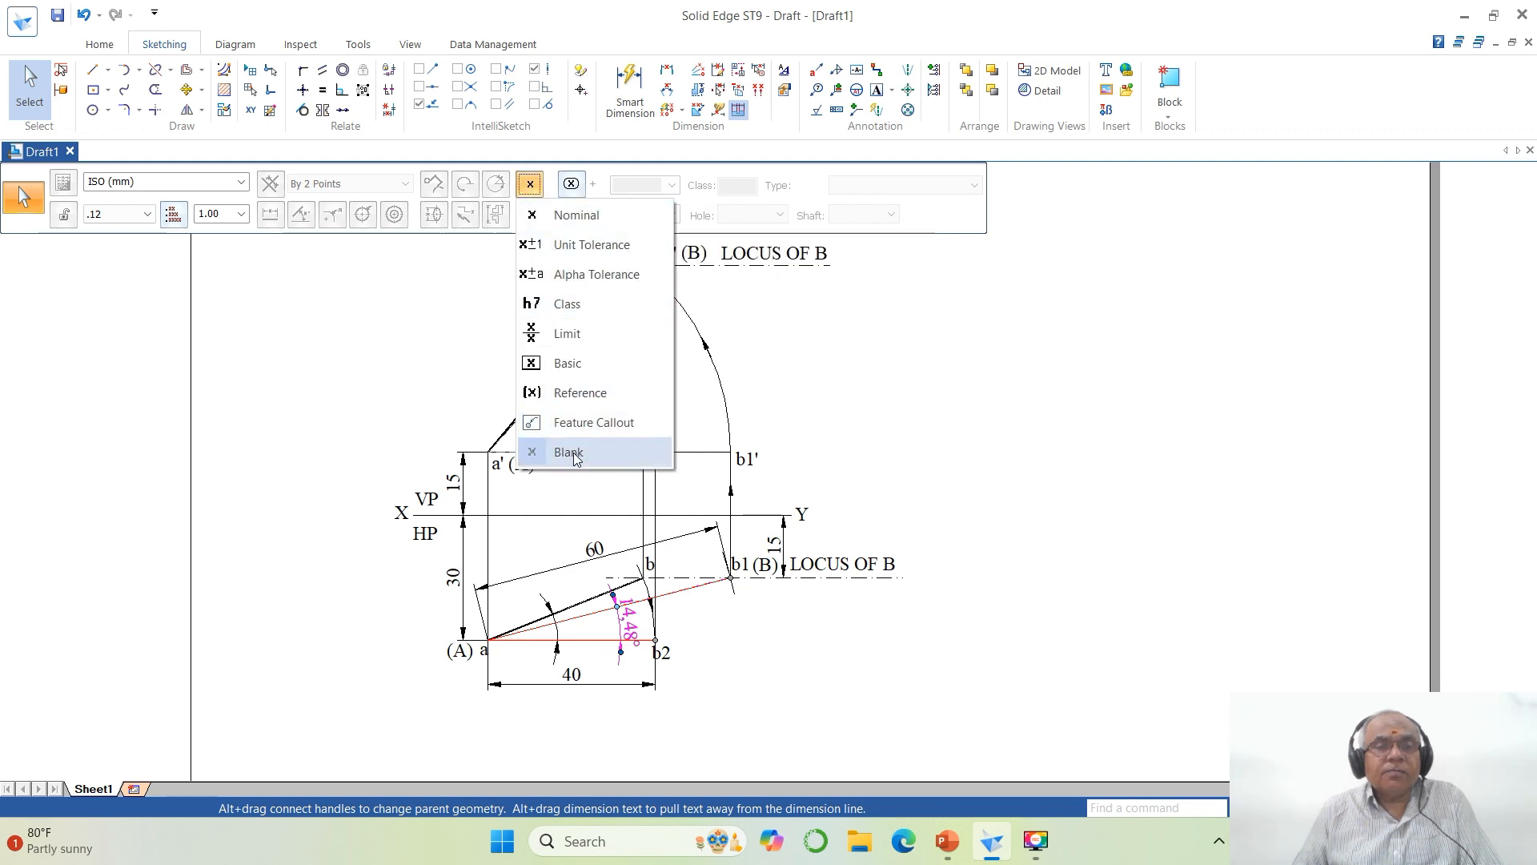
click(568, 450)
click(1065, 533)
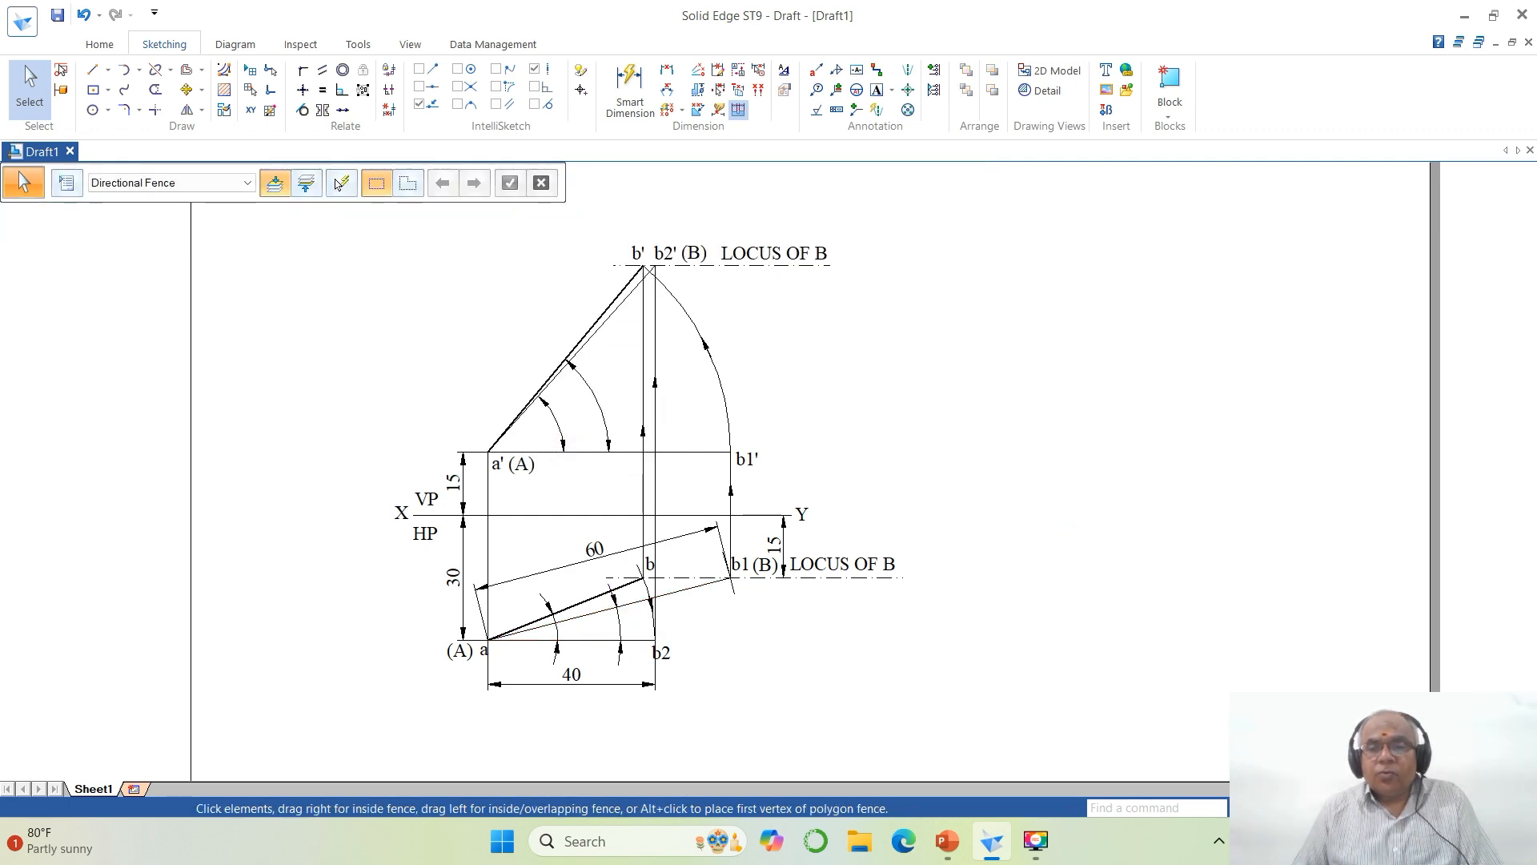
Step: Move the arcs of the two top-view angle dimensions closer to point a, keeping the ab1 arc outside the ab arc
click(1285, 808)
drag(377, 442, 997, 717)
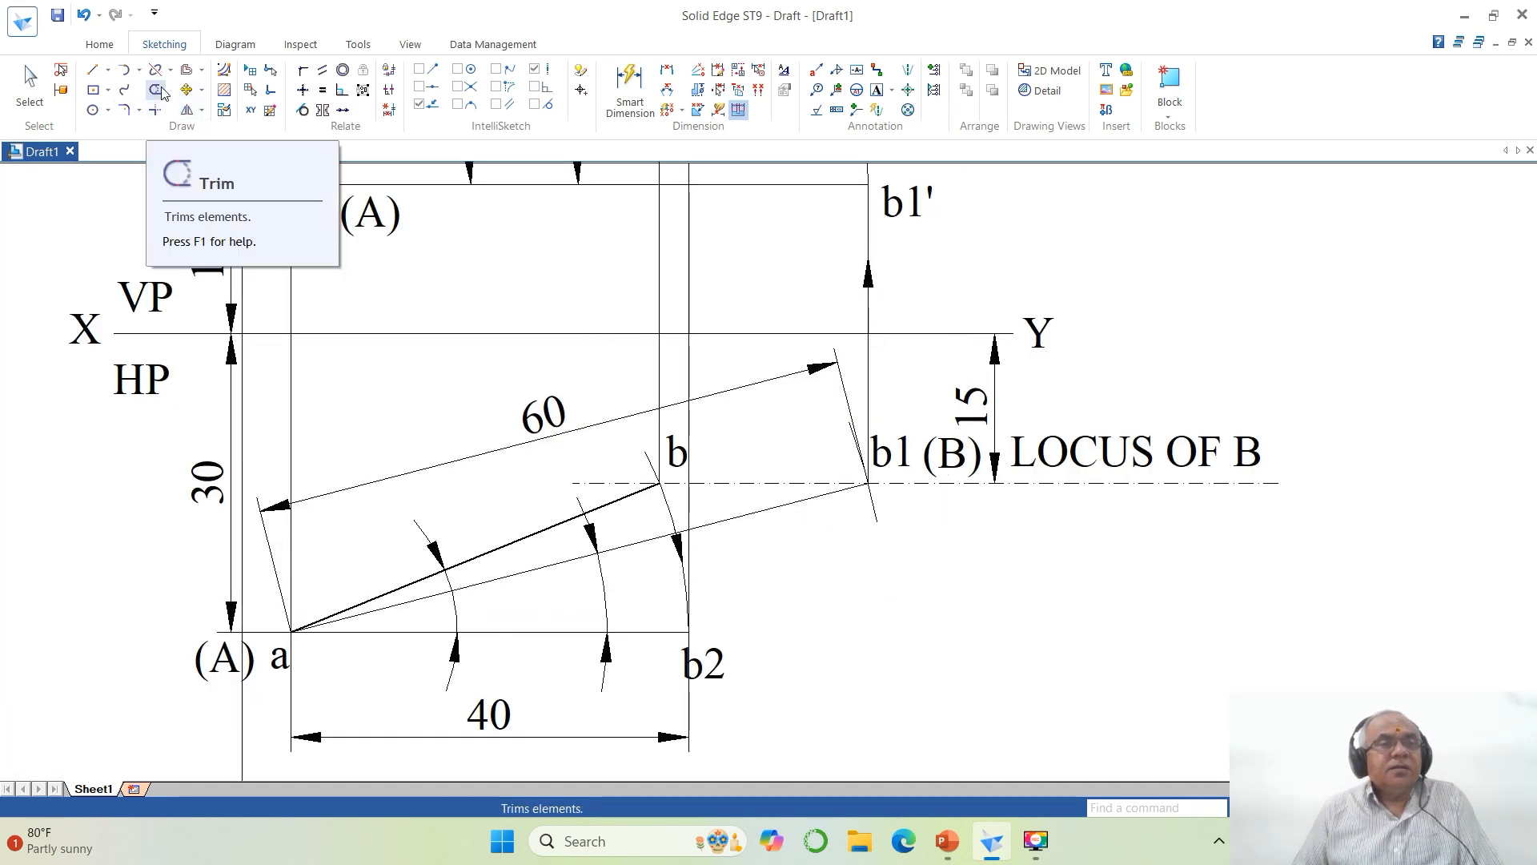
click(30, 85)
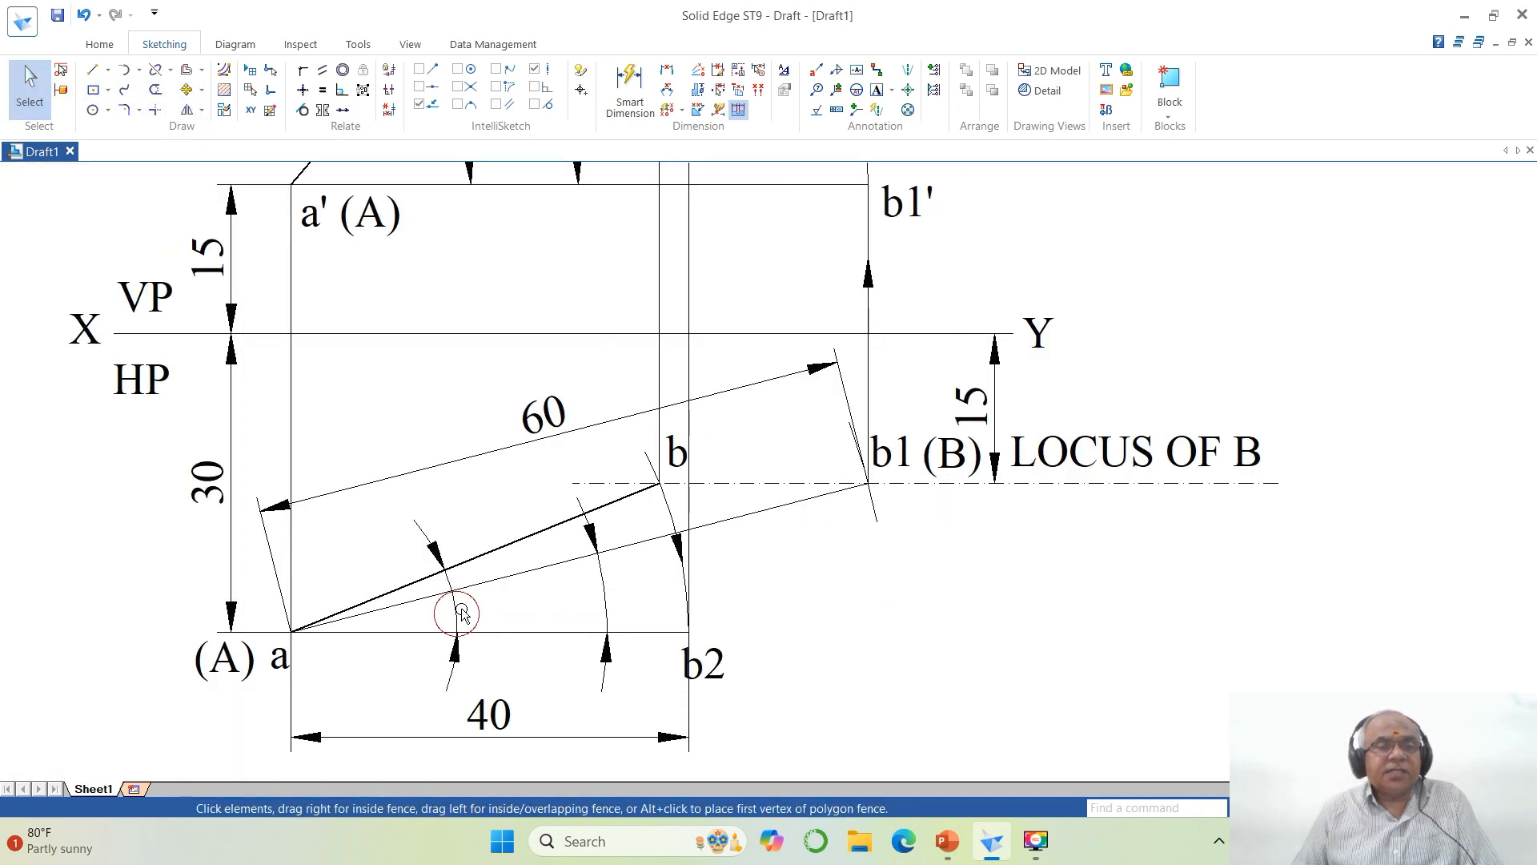
mouse_move(456, 617)
mouse_down()
mouse_move(651, 543)
mouse_move(401, 604)
mouse_move(437, 605)
mouse_up()
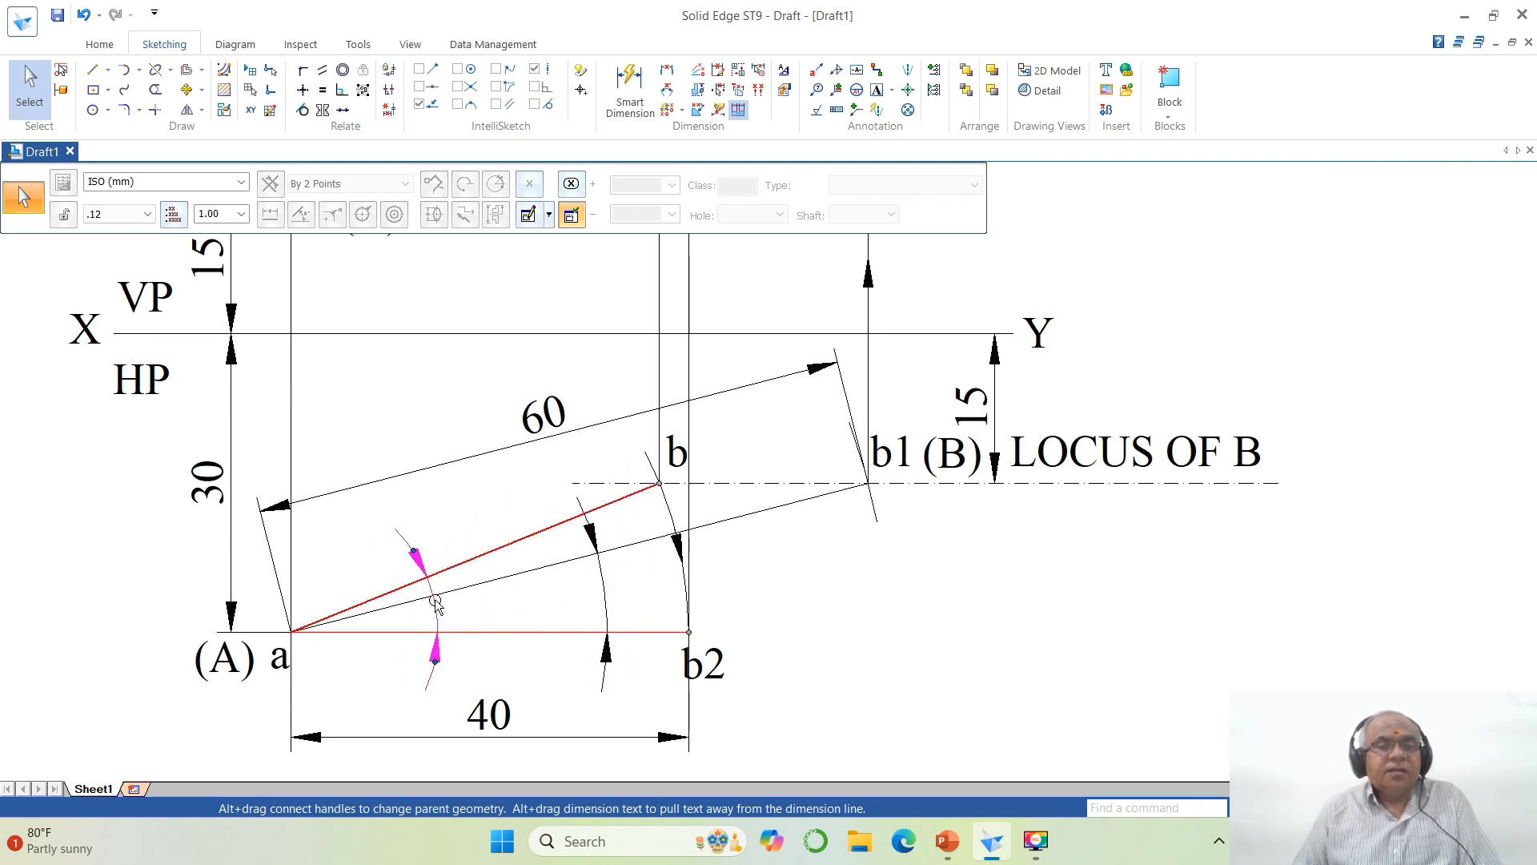
drag(605, 608, 532, 610)
click(989, 609)
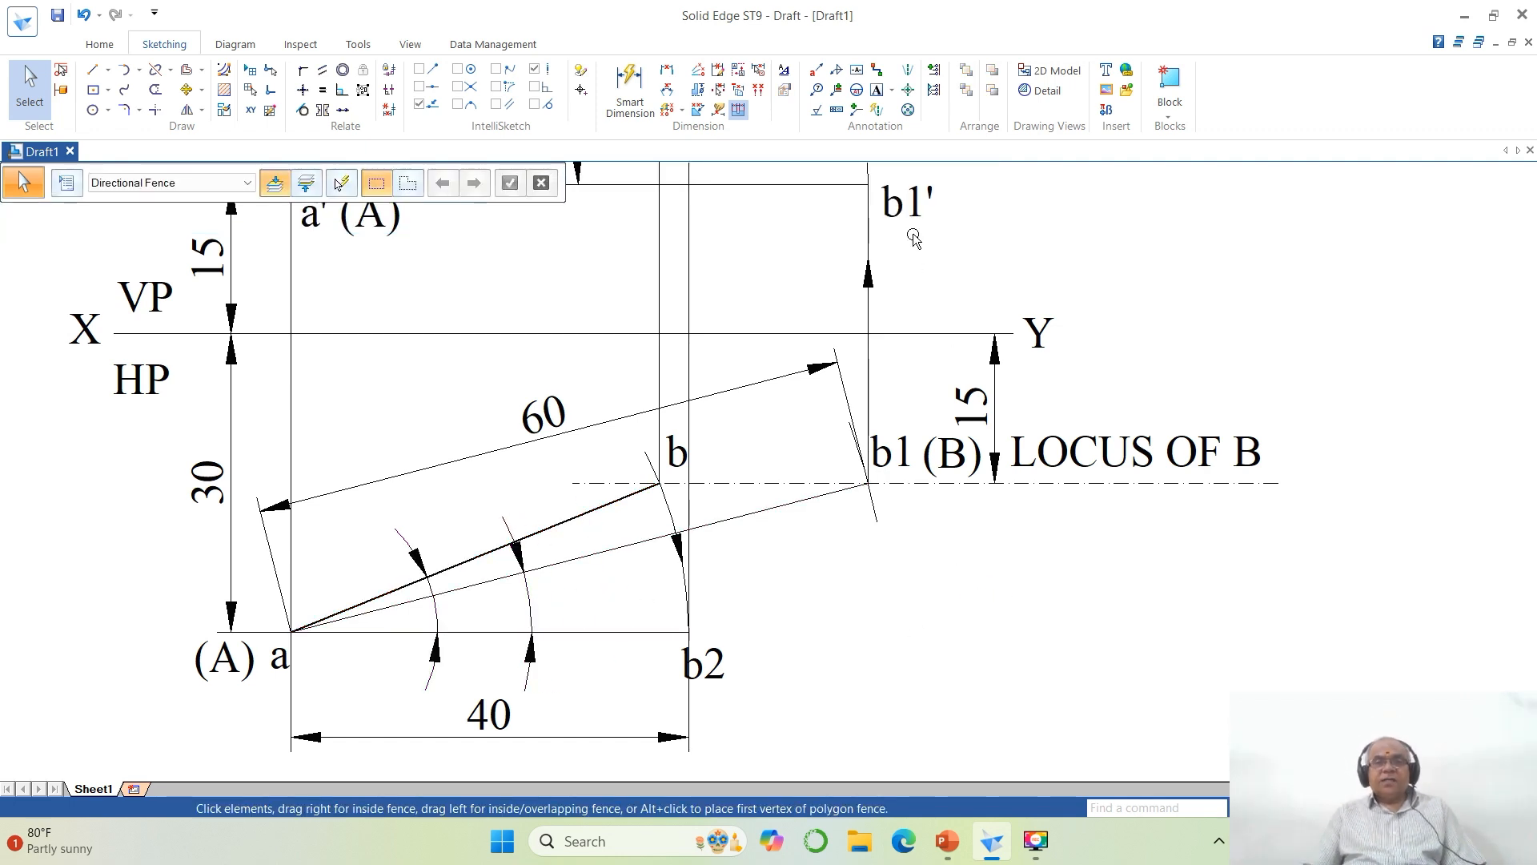
Step: Add Symbol-font text labels beside the top view's angle arcs: β at the inner arc and φ at the outer arc
click(878, 90)
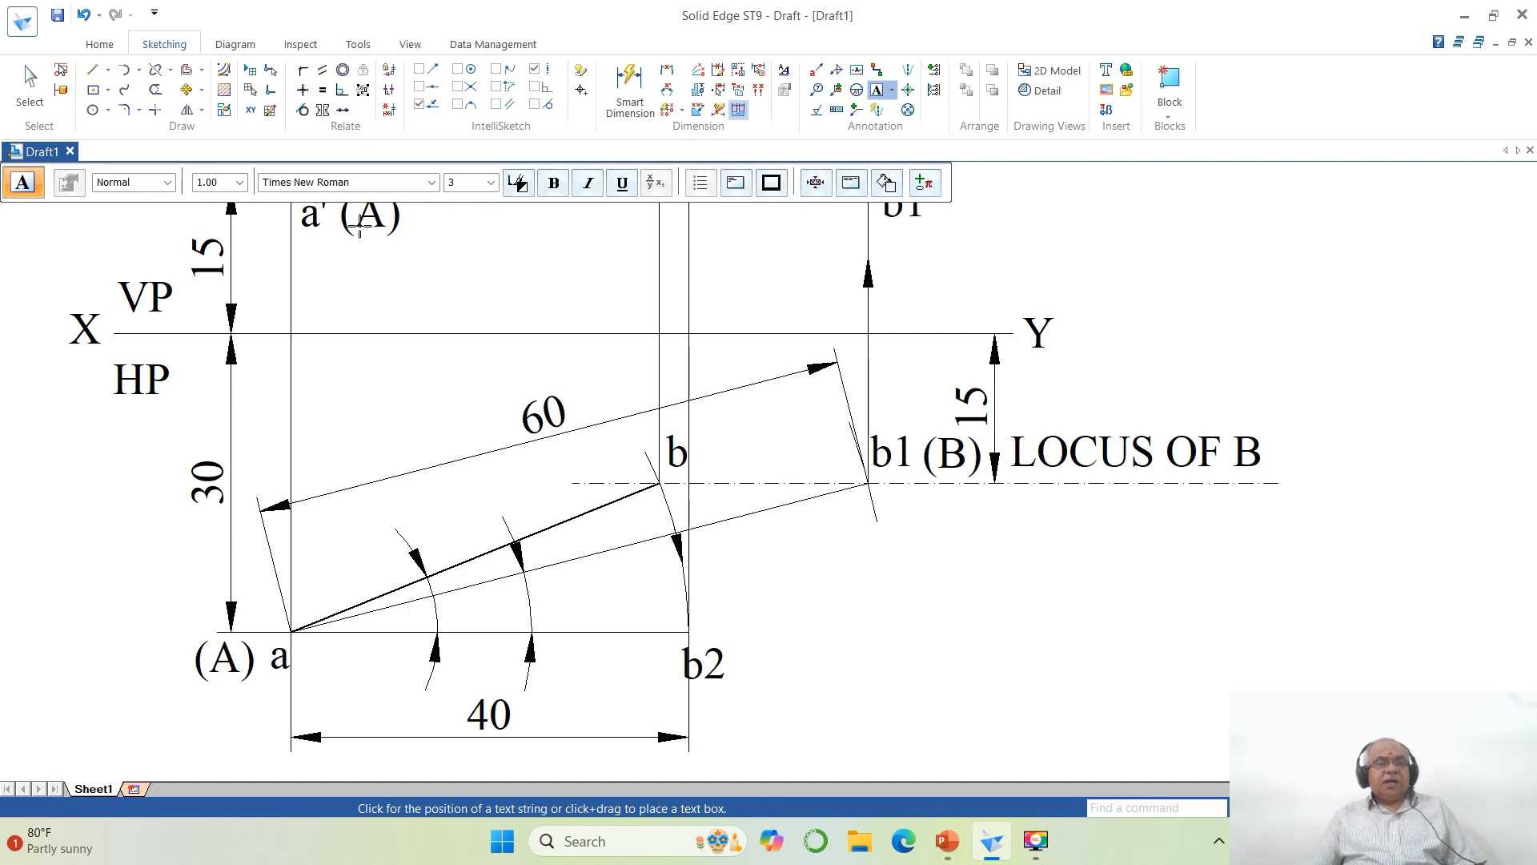
click(431, 182)
click(344, 198)
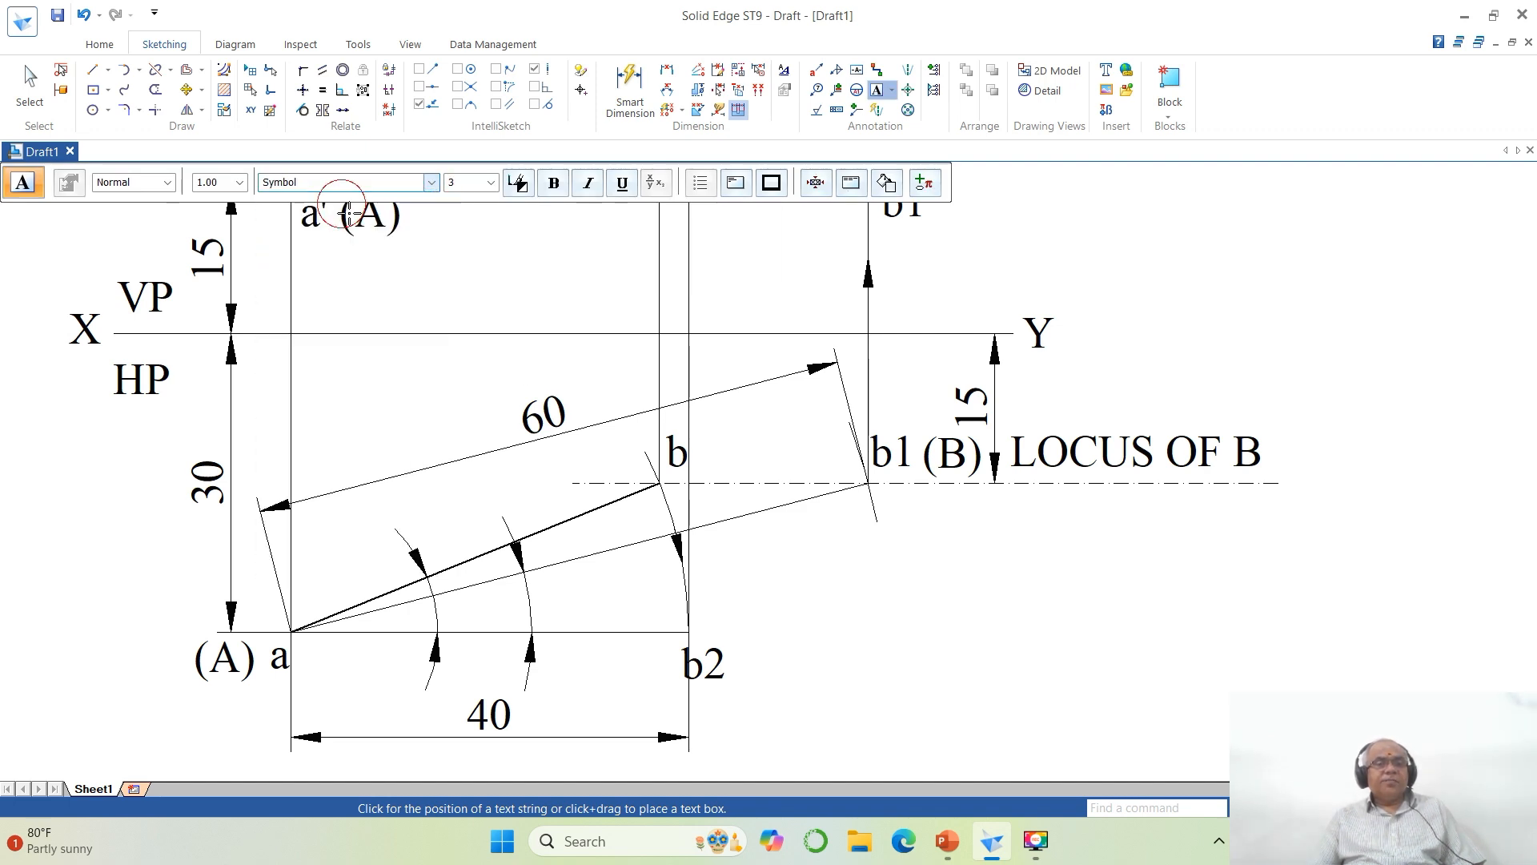
click(455, 606)
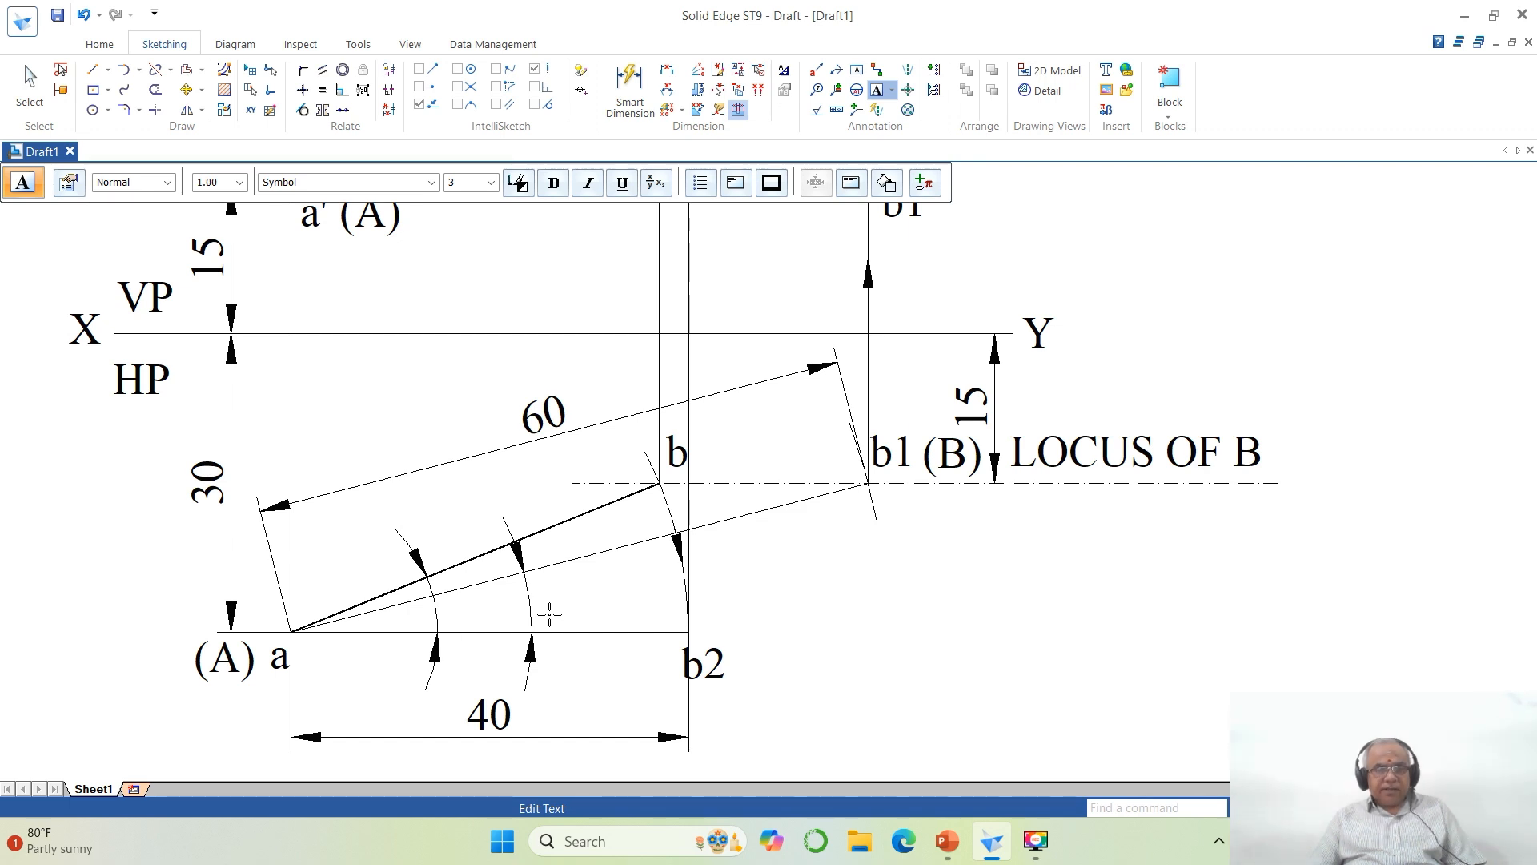
text(B)
key(BackSpace)
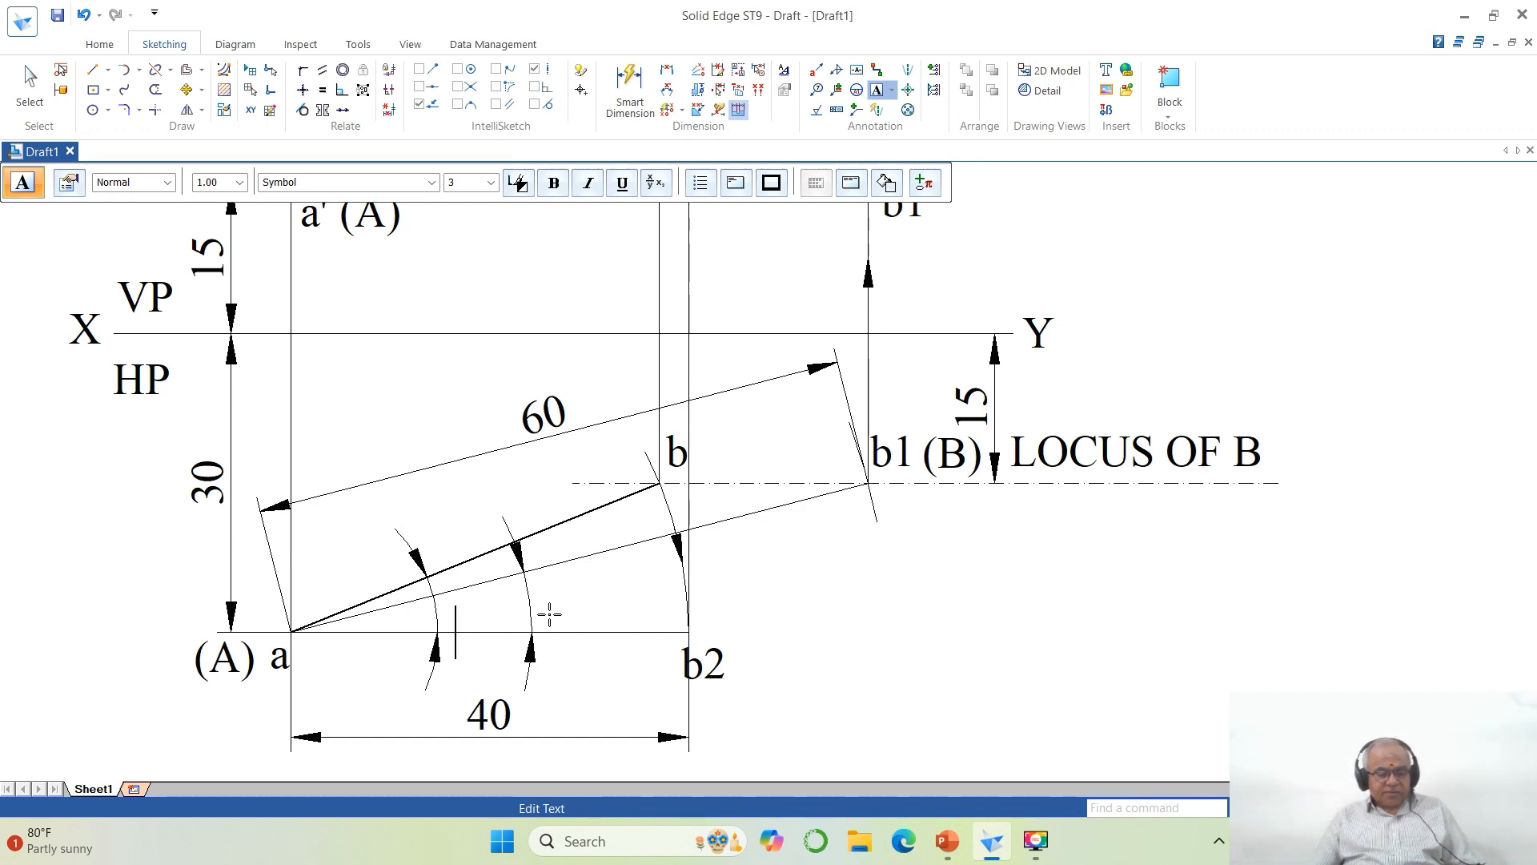
text(b)
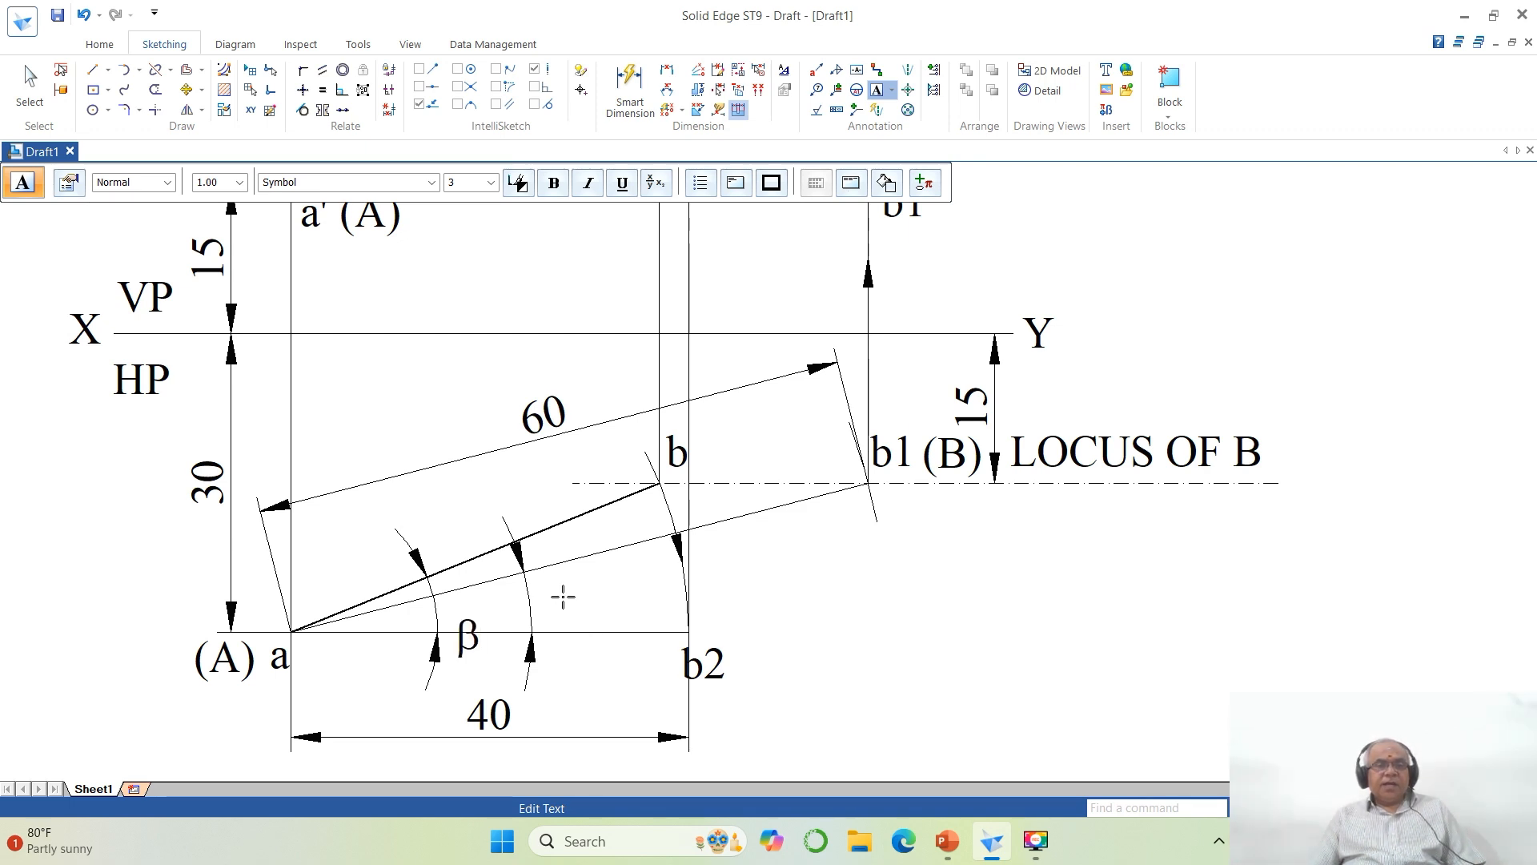
click(564, 592)
text(f)
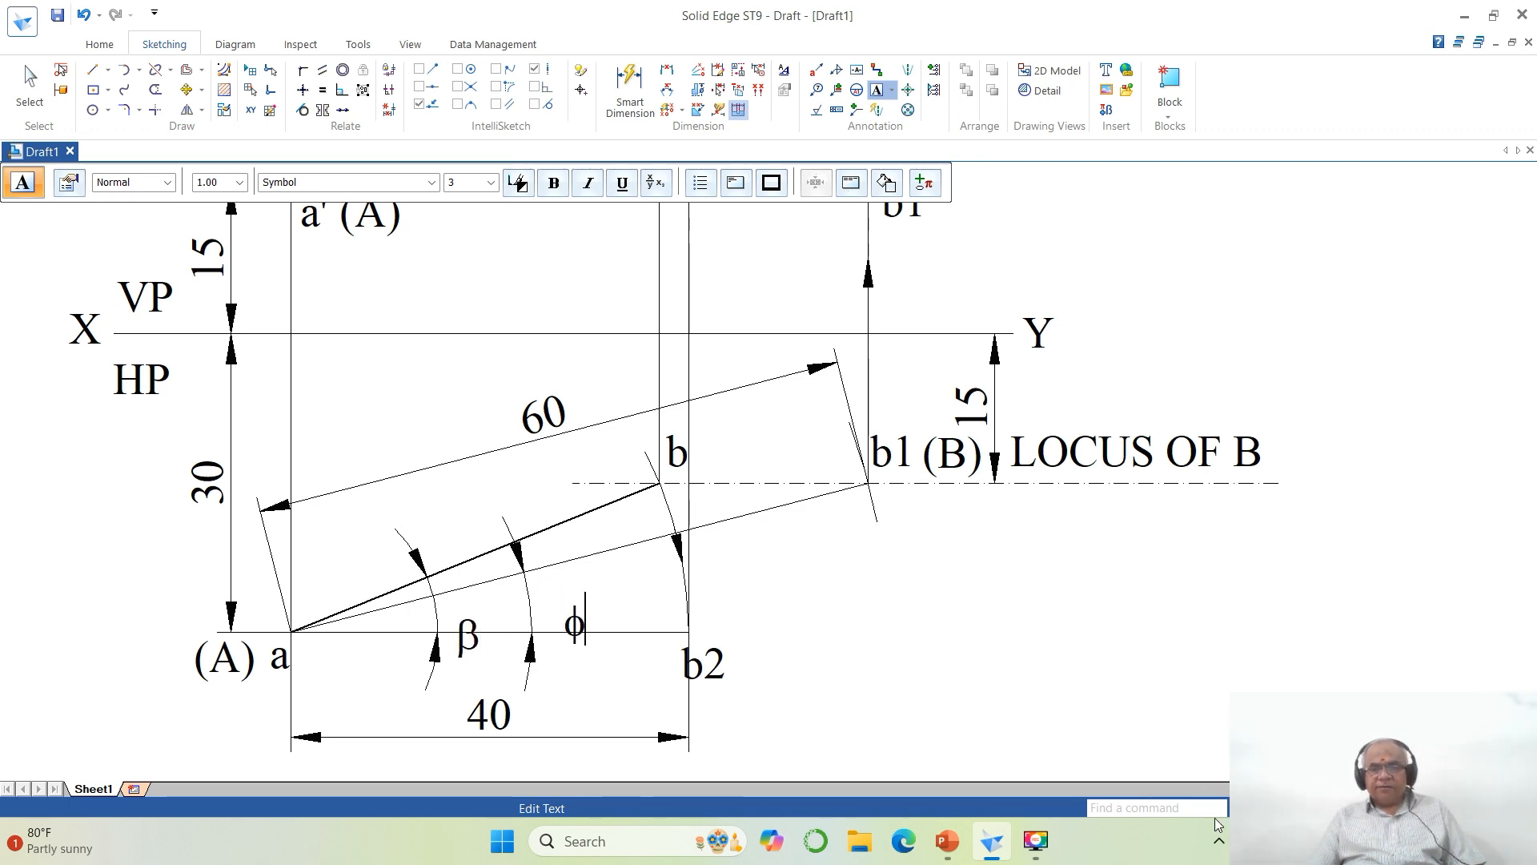
Step: Label the front view's angle arcs in the Symbol font, with θ beside the inner arc and α beside the outer arc
click(1329, 807)
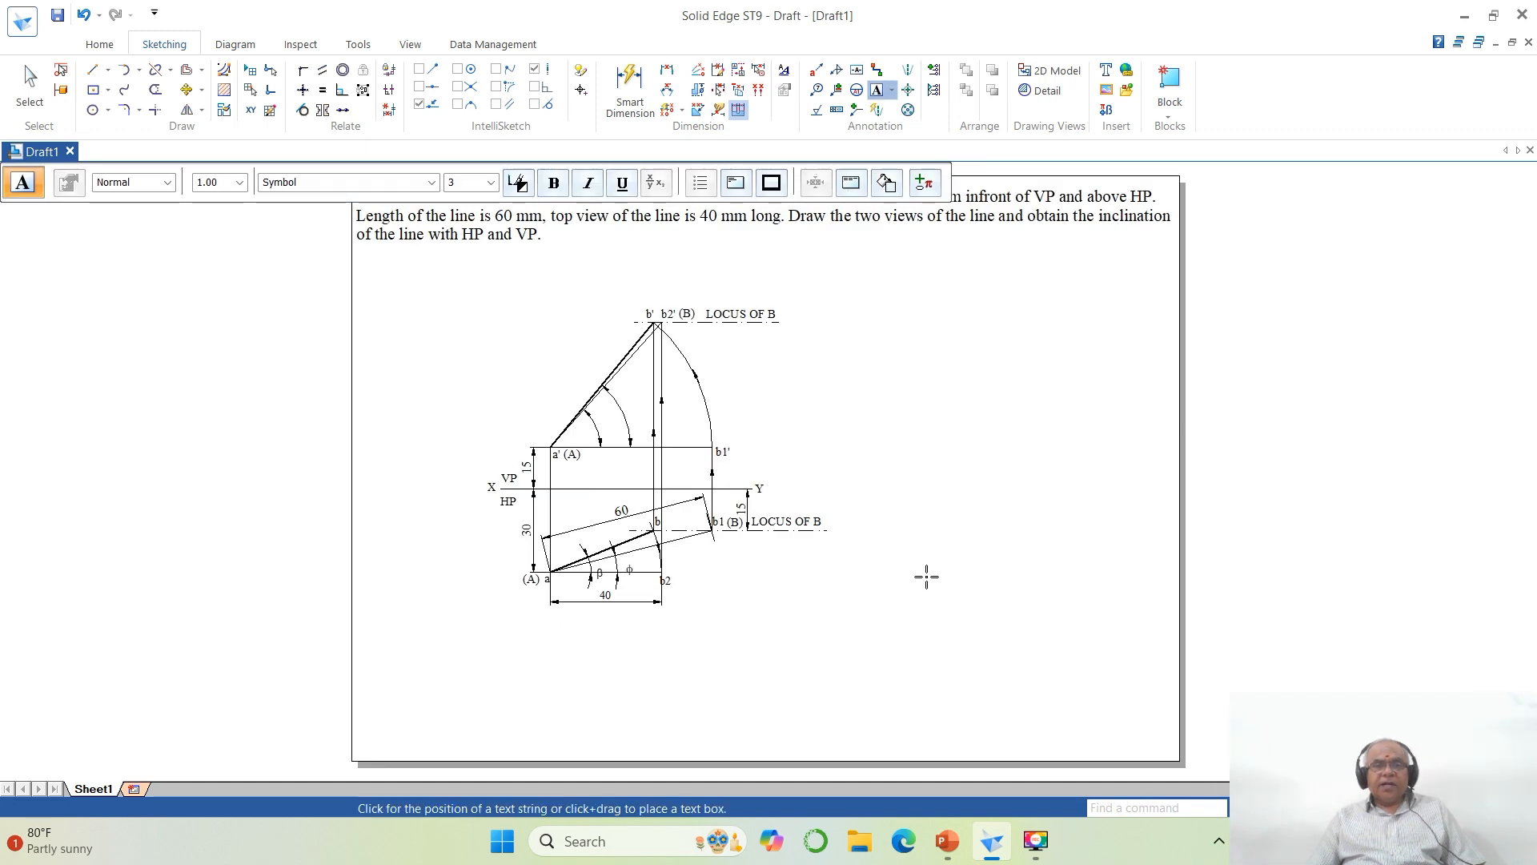
click(603, 422)
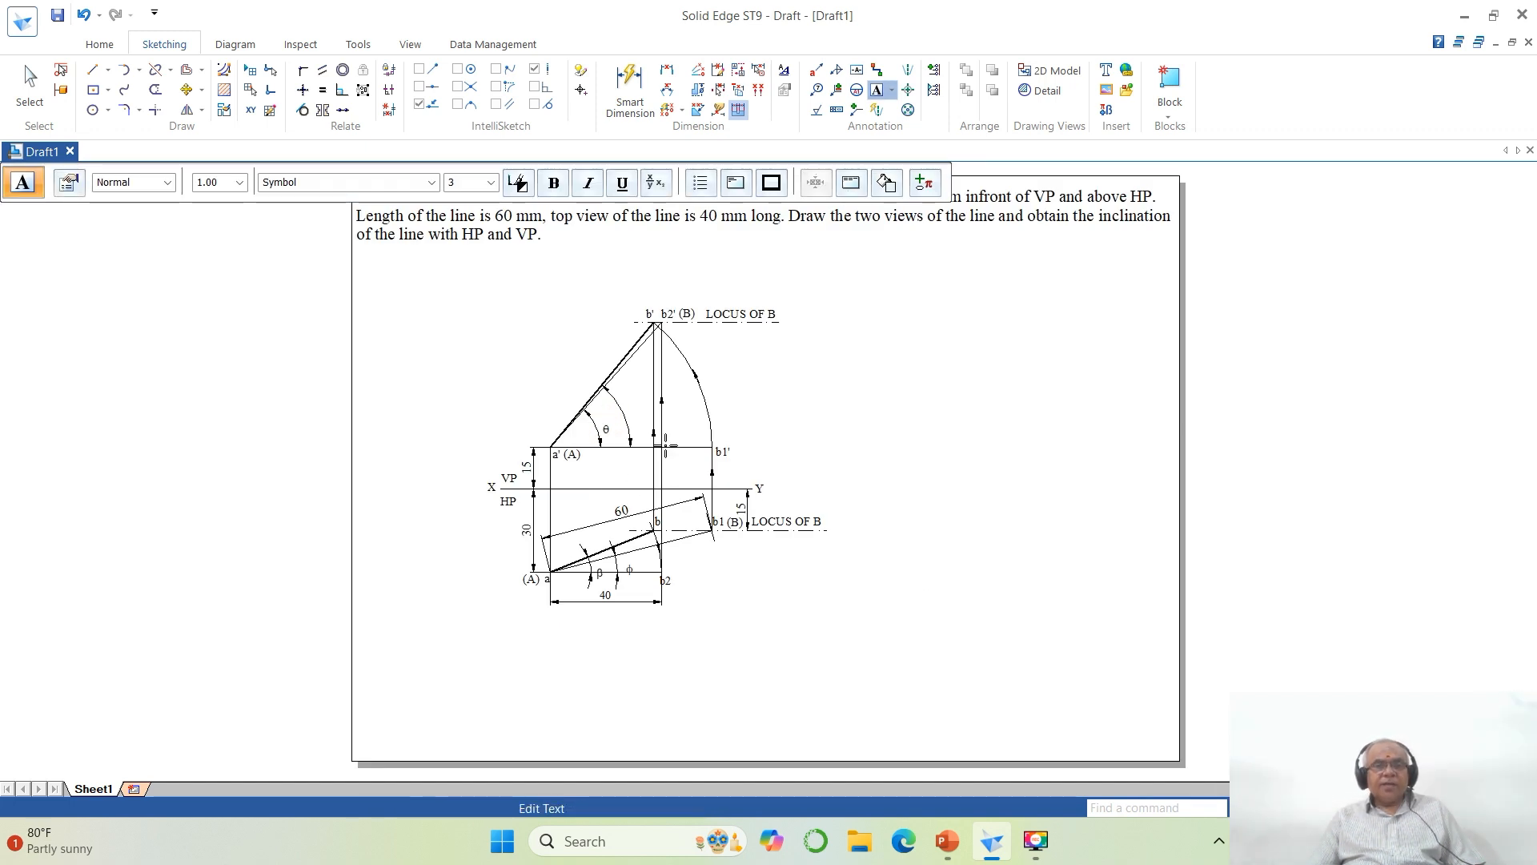
text(a)
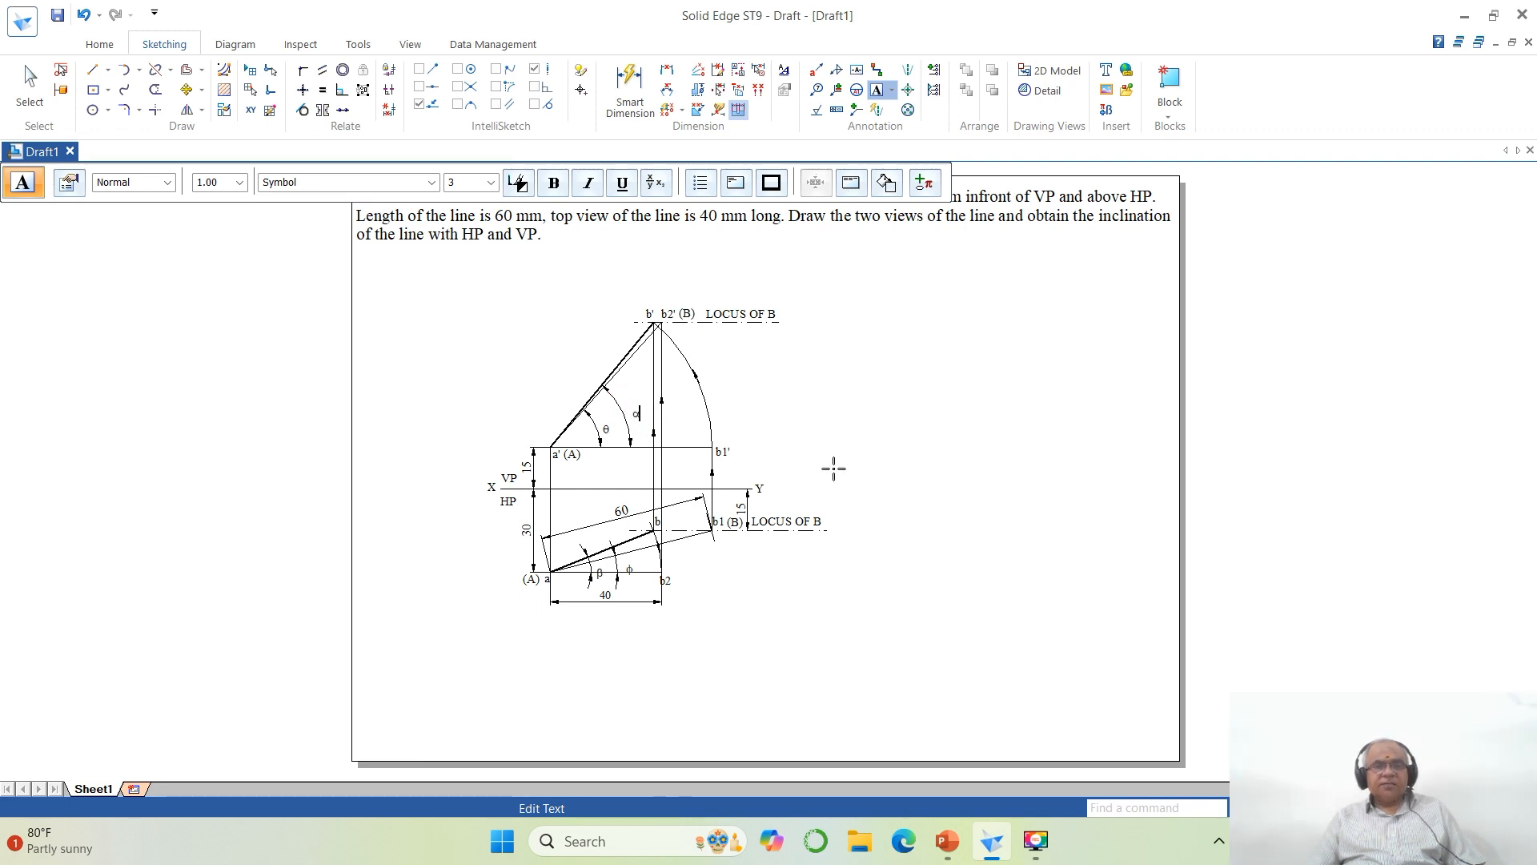
Step: Move the front view's θ and α labels slightly up and closer to their angle arcs
click(980, 539)
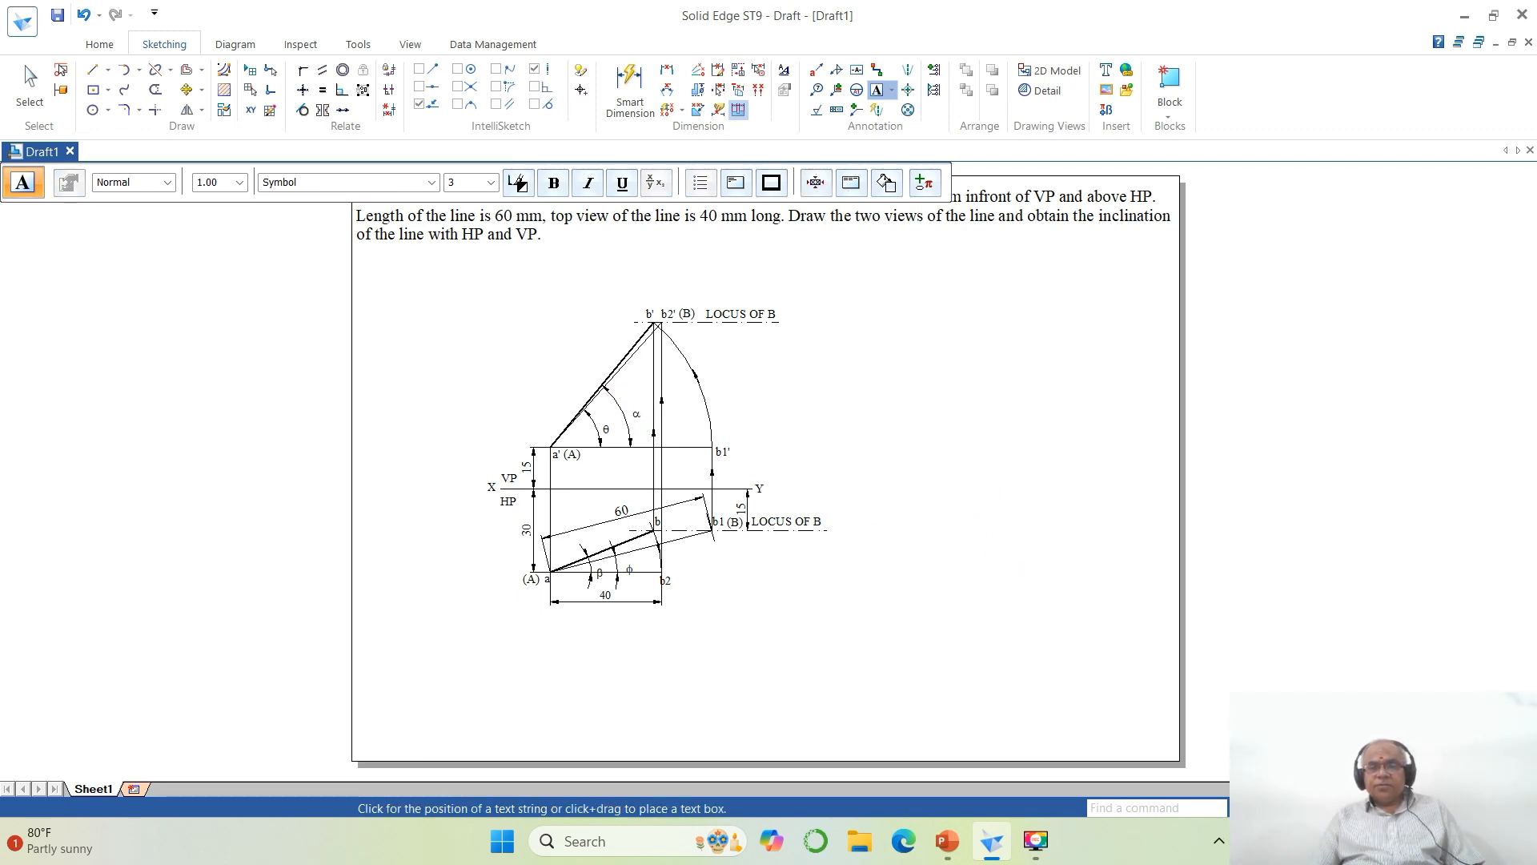
click(1290, 807)
mouse_move(505, 360)
mouse_down()
mouse_move(856, 620)
mouse_move(1055, 678)
mouse_up()
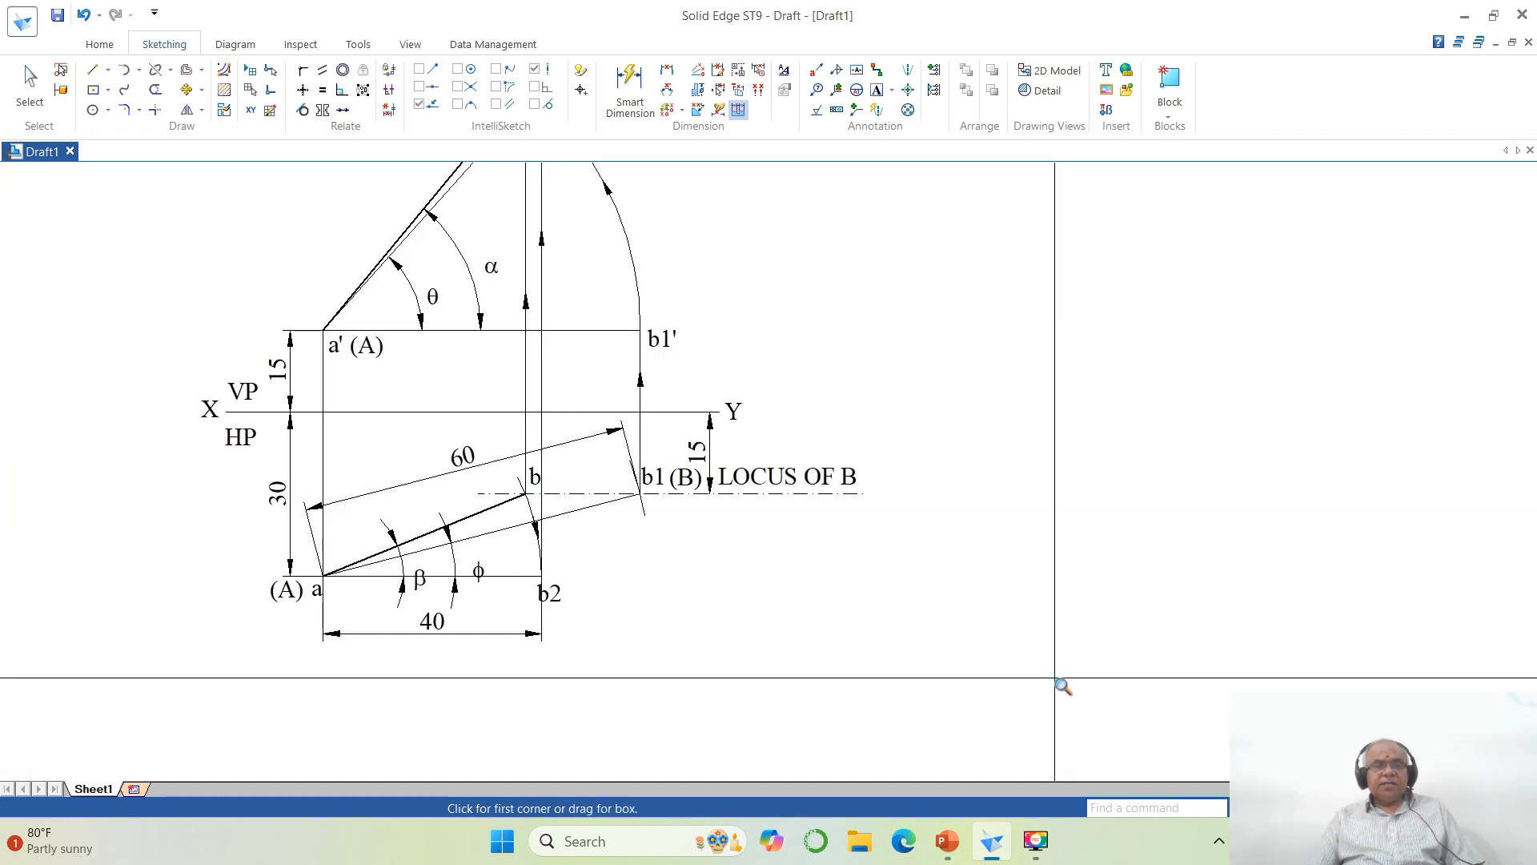
click(188, 91)
click(432, 297)
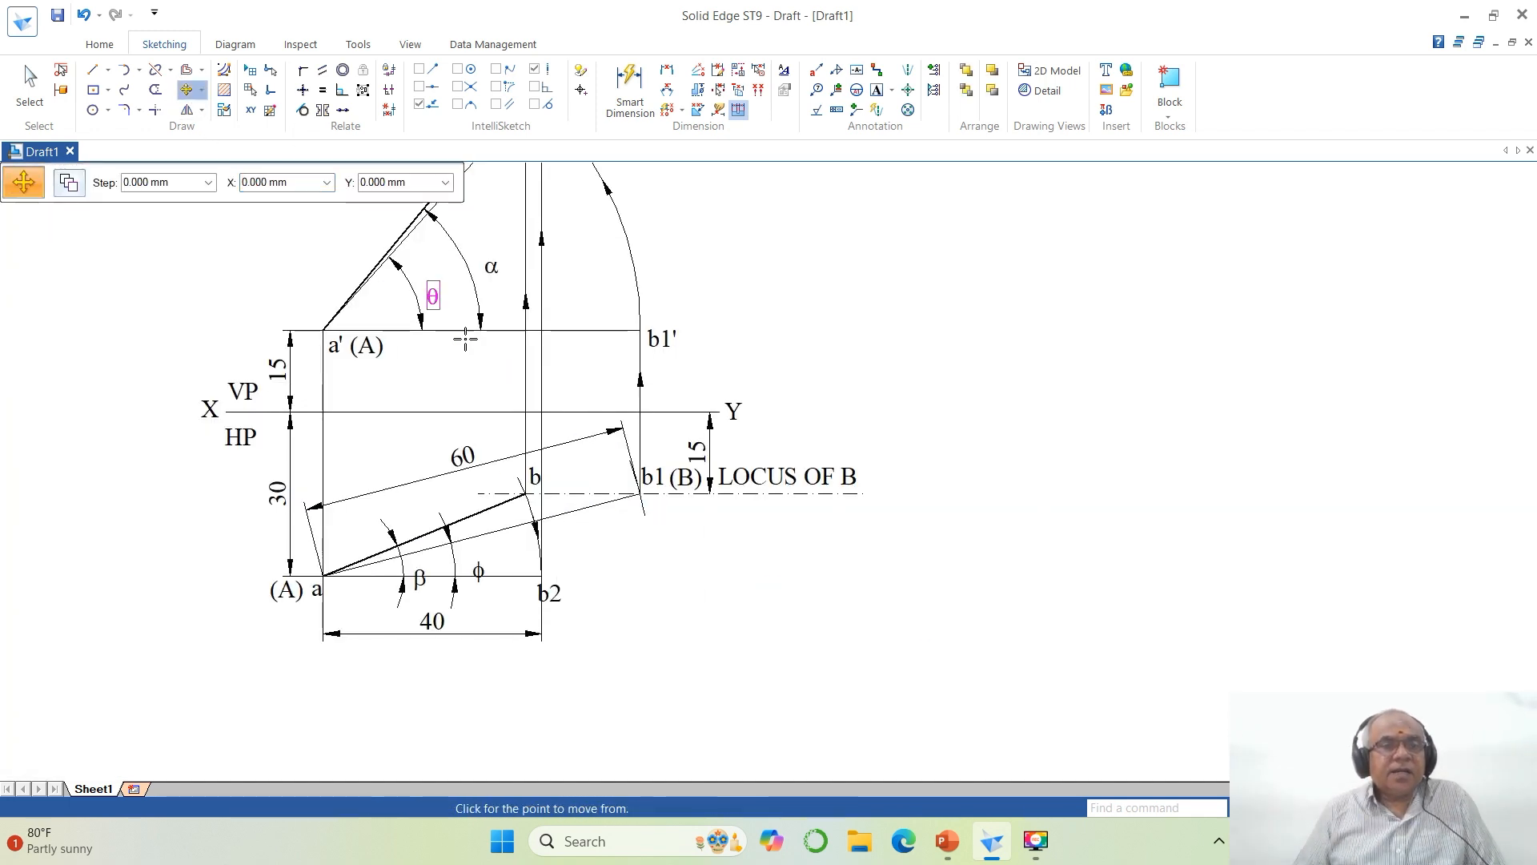
click(463, 333)
click(452, 313)
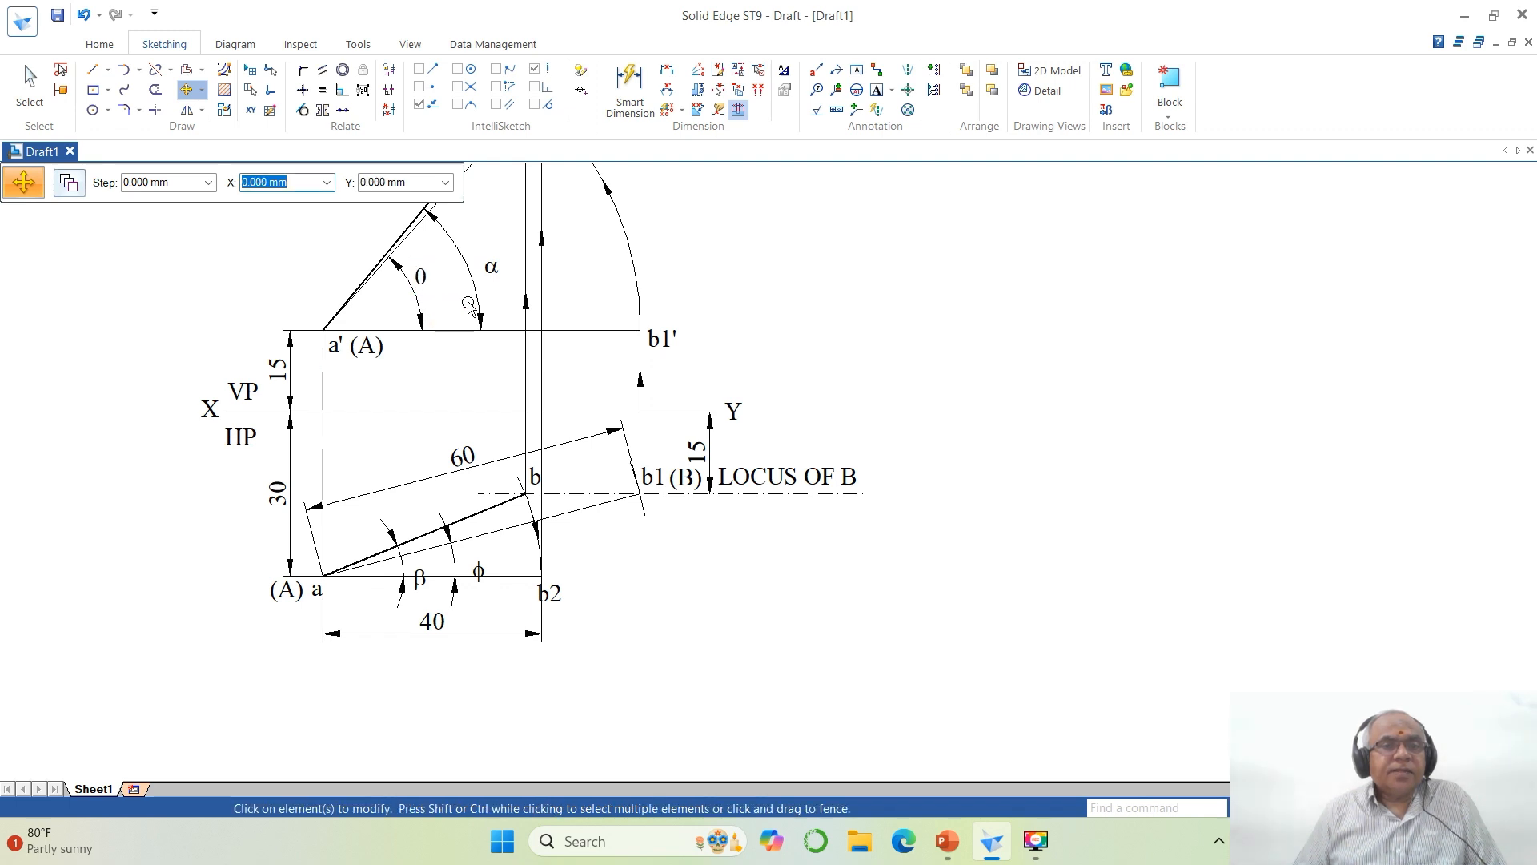
click(491, 267)
click(562, 362)
click(551, 337)
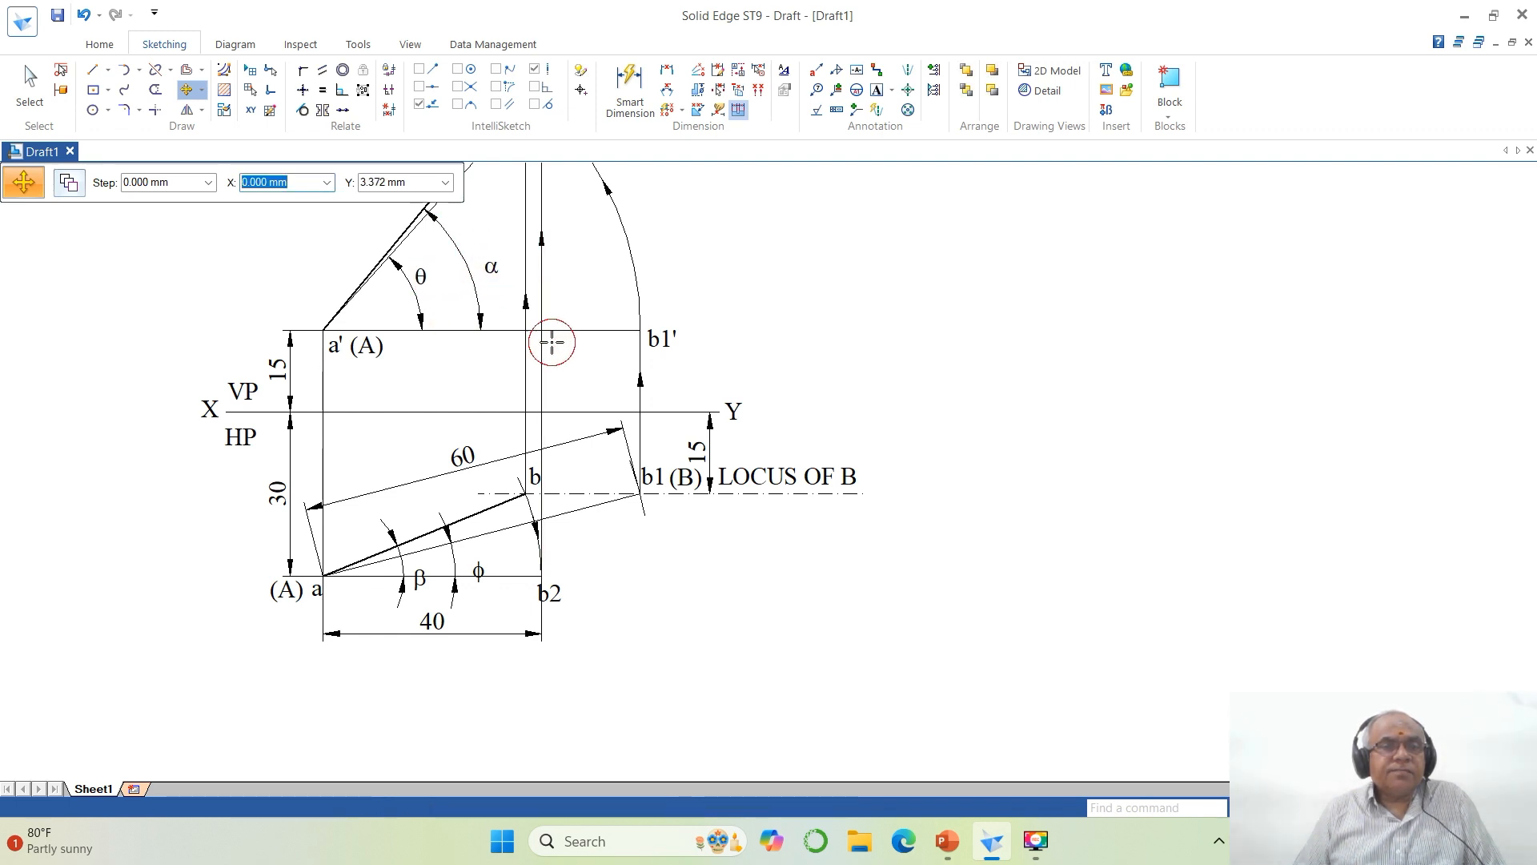
Step: Turn off the active on-element sketch snap and move the top view's φ and β labels just above the base line, beside their arcs
click(491, 571)
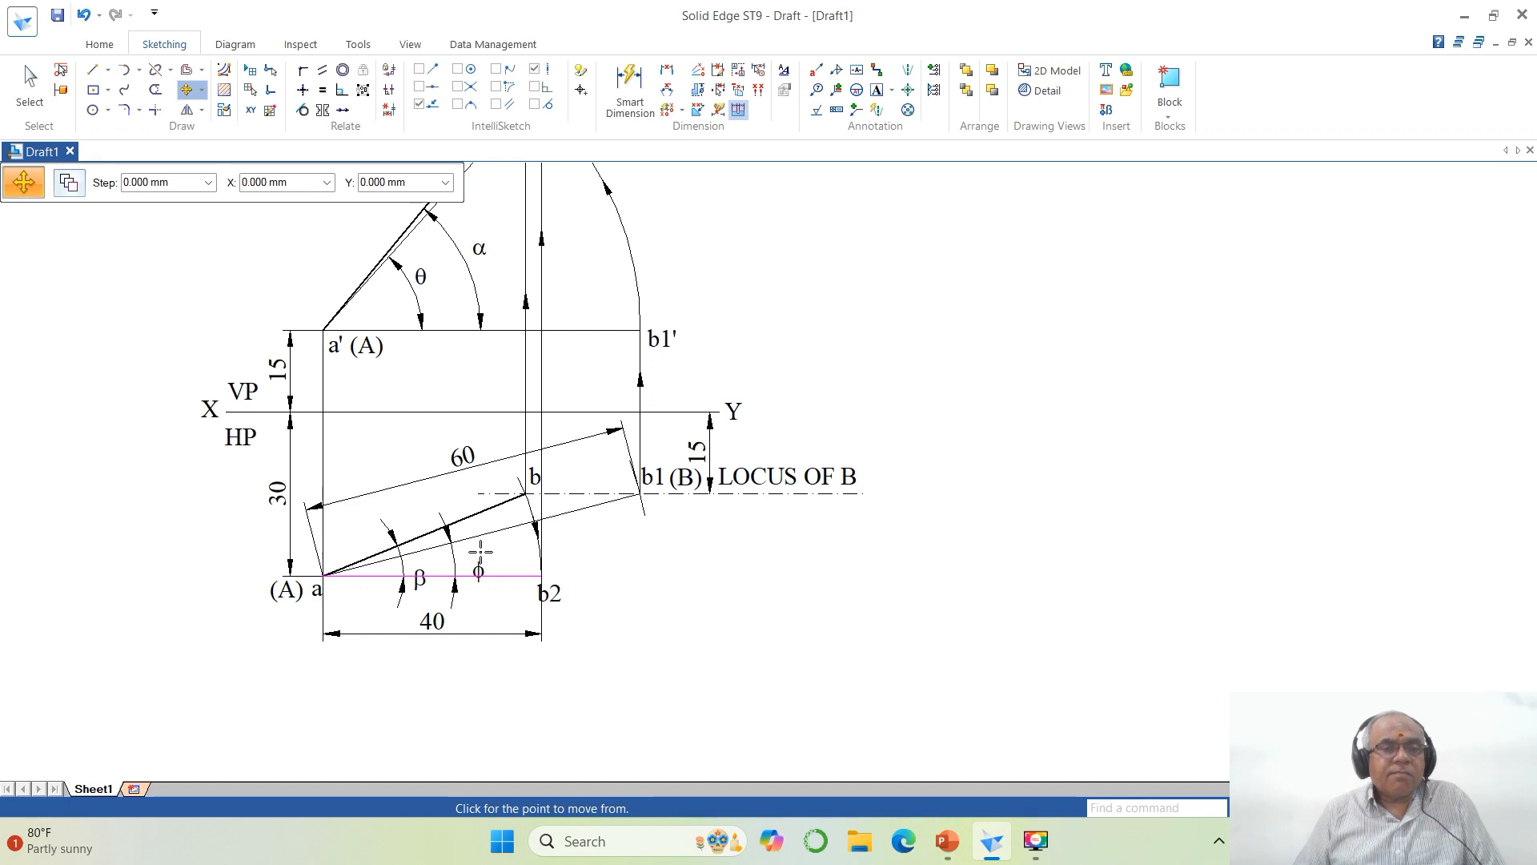
click(419, 104)
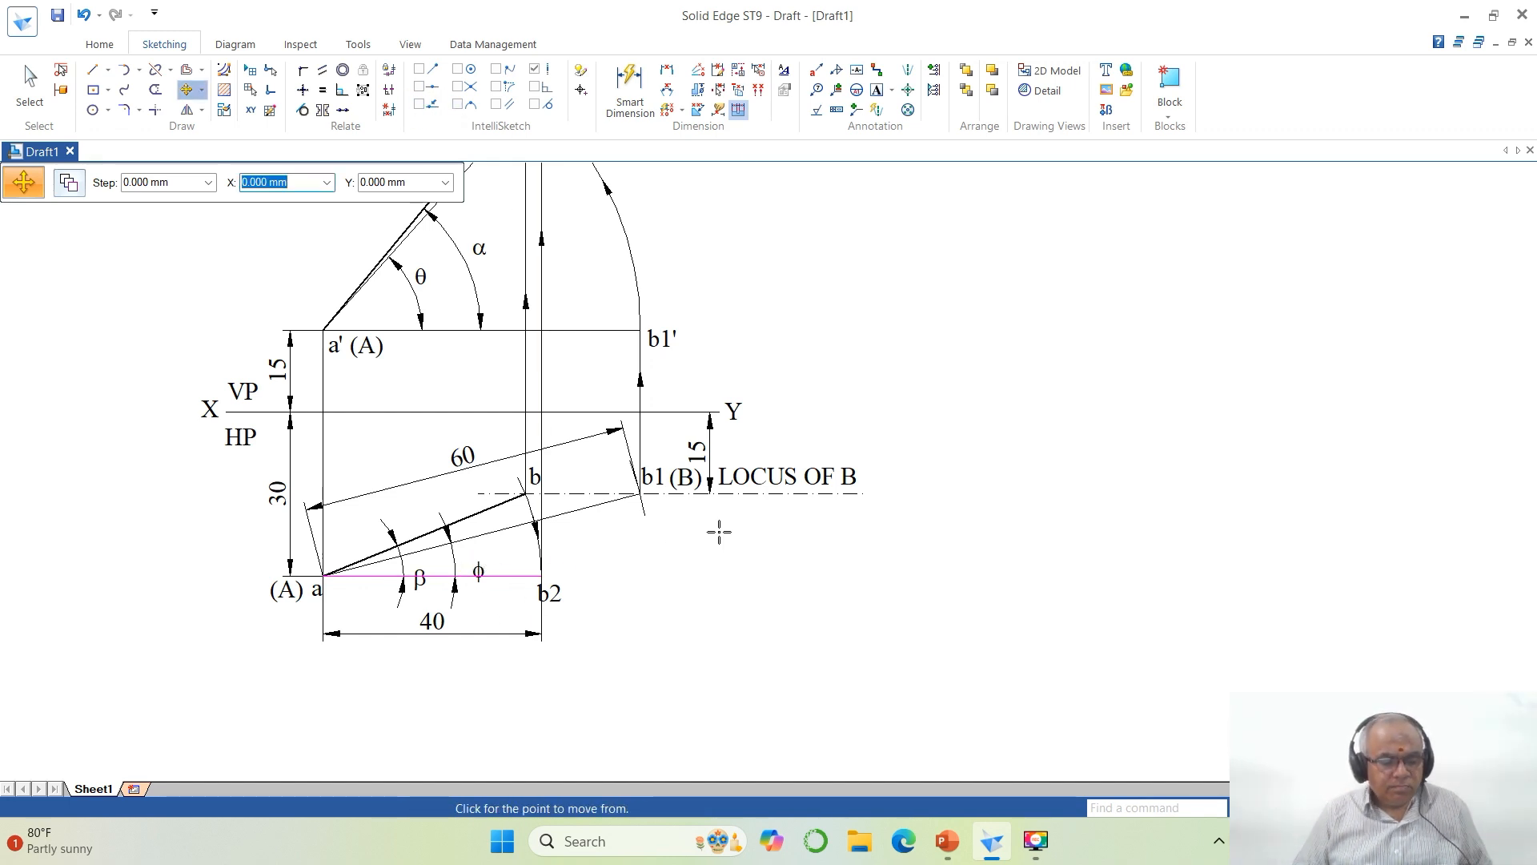
key(Escape)
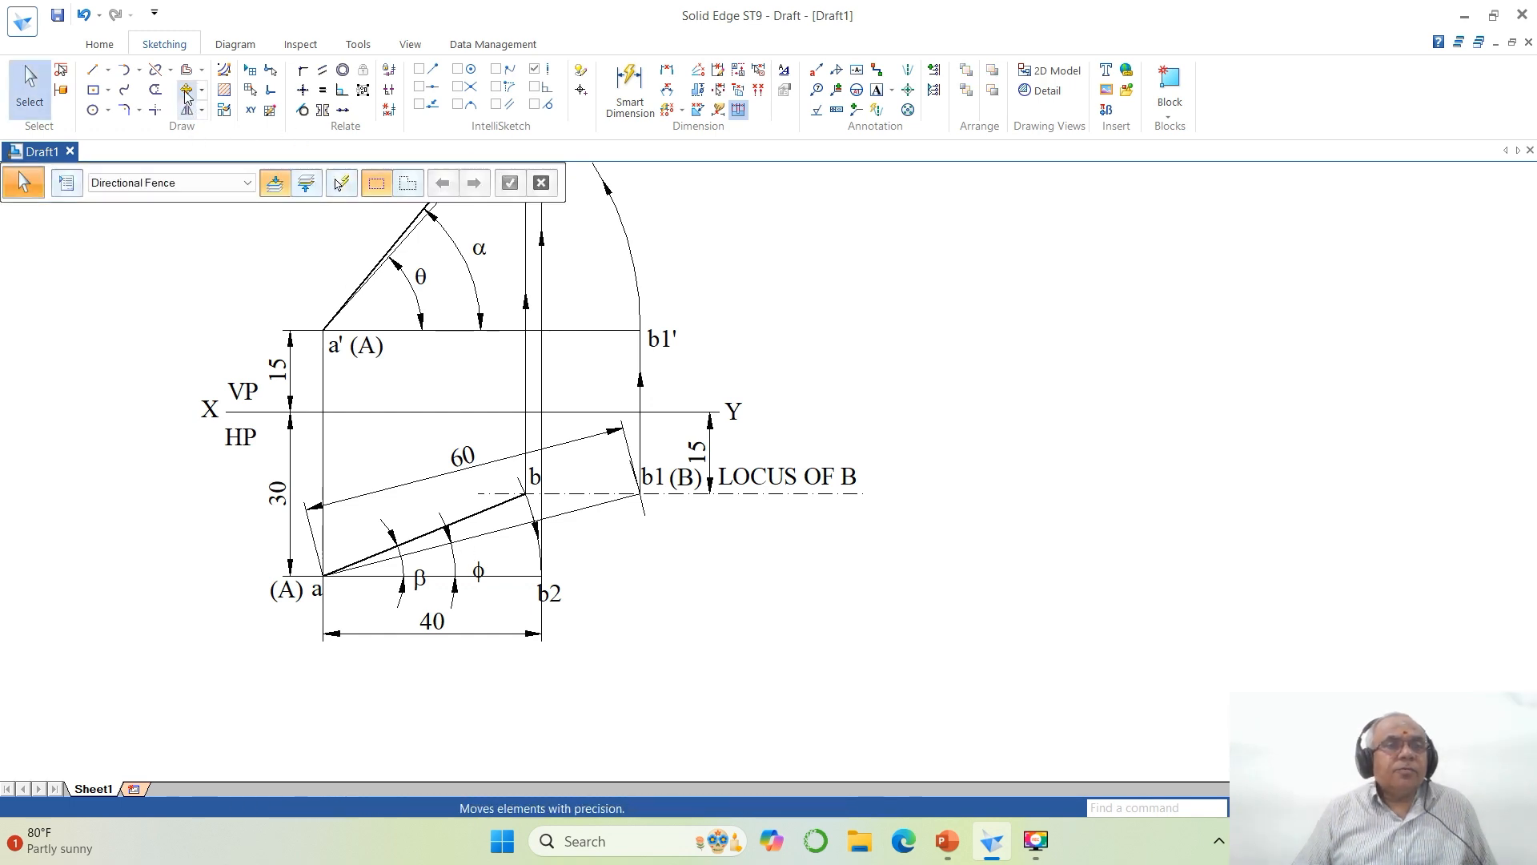
click(478, 568)
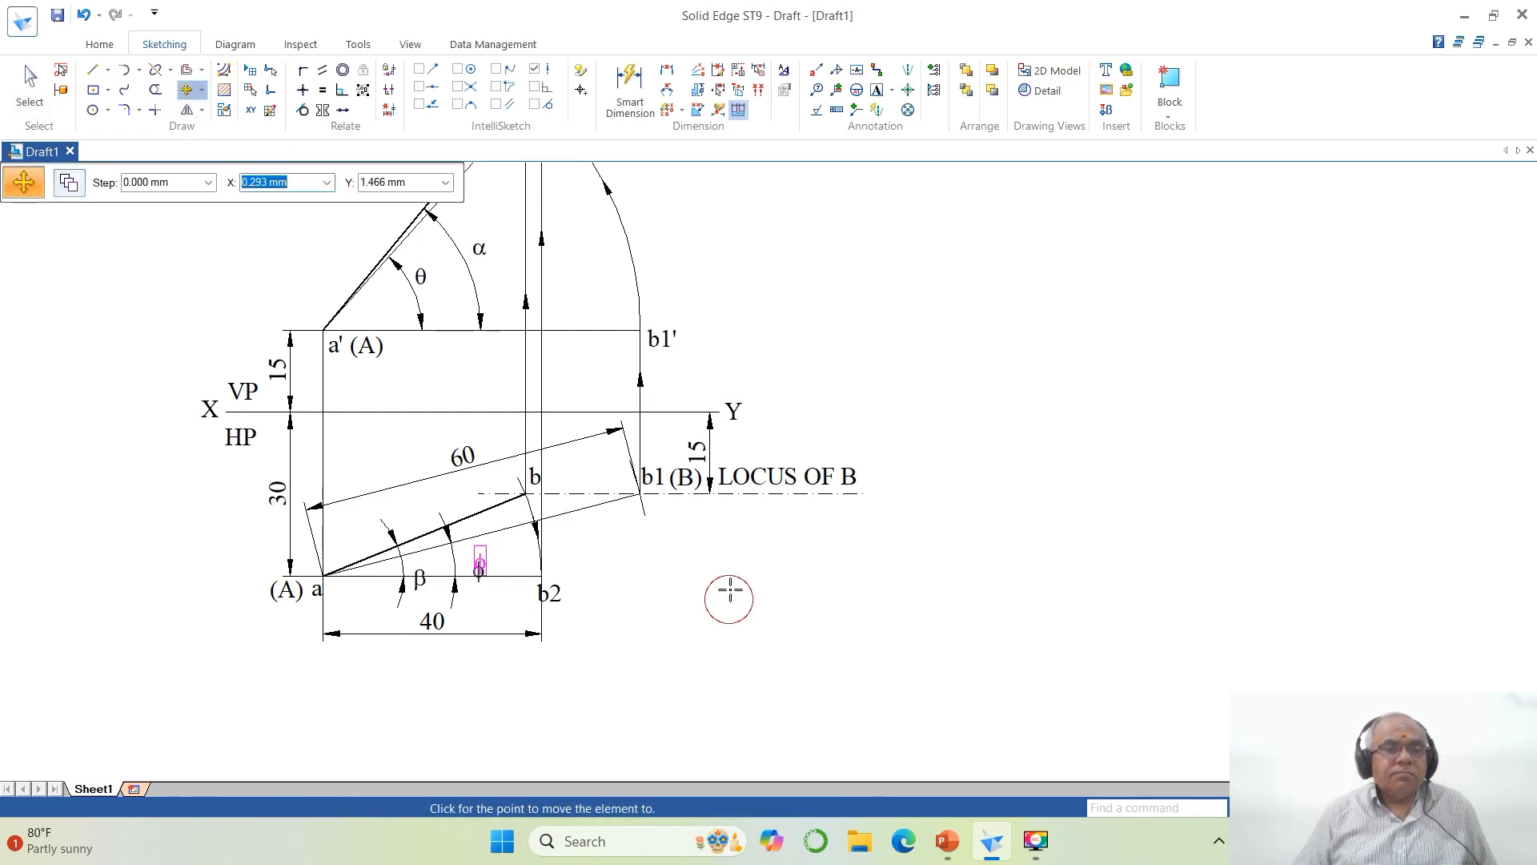
click(720, 582)
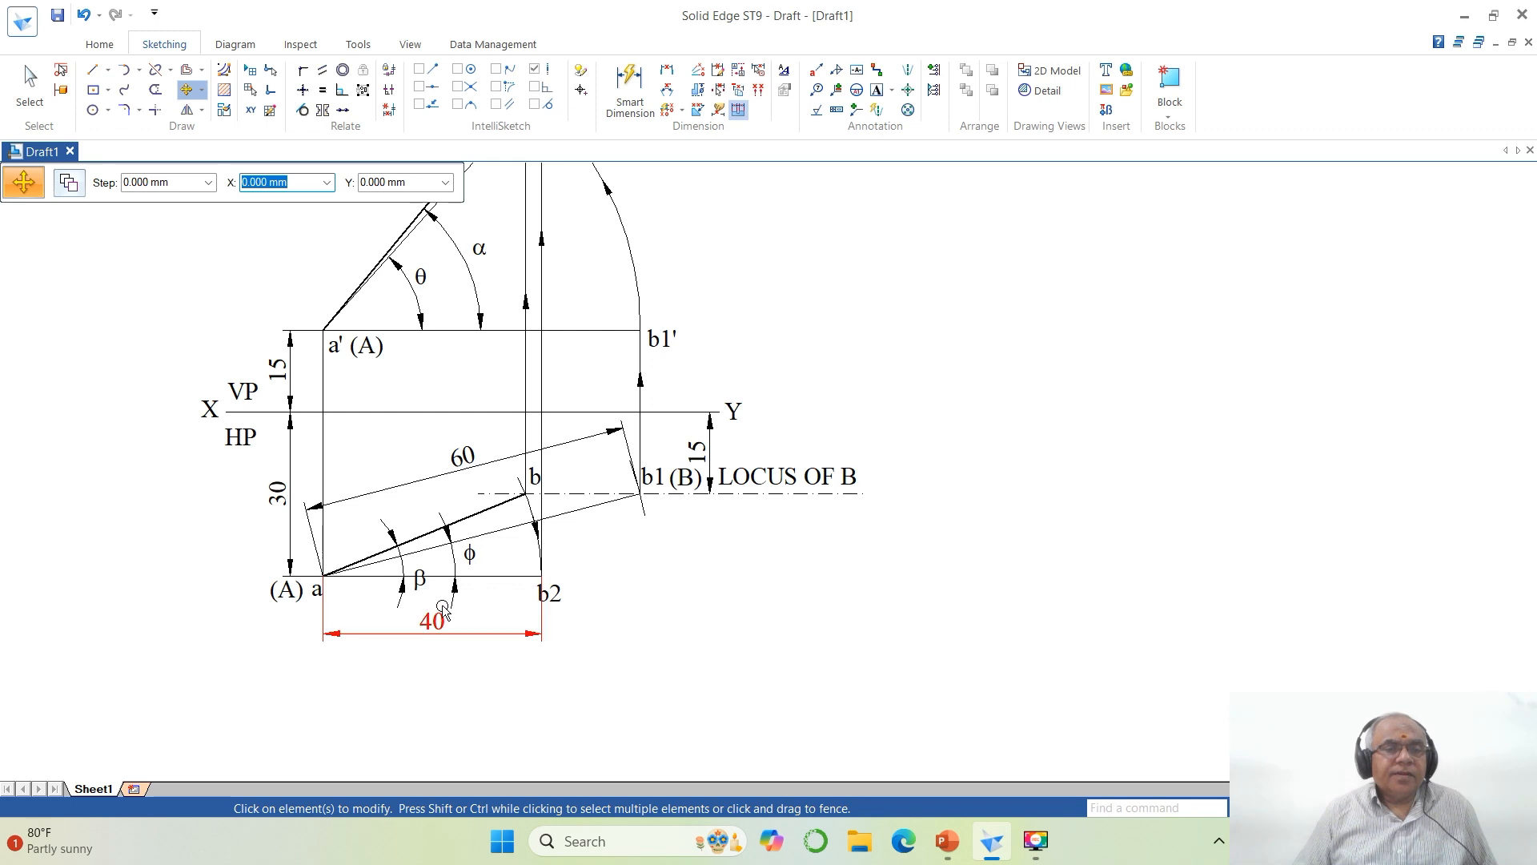
click(420, 576)
click(577, 640)
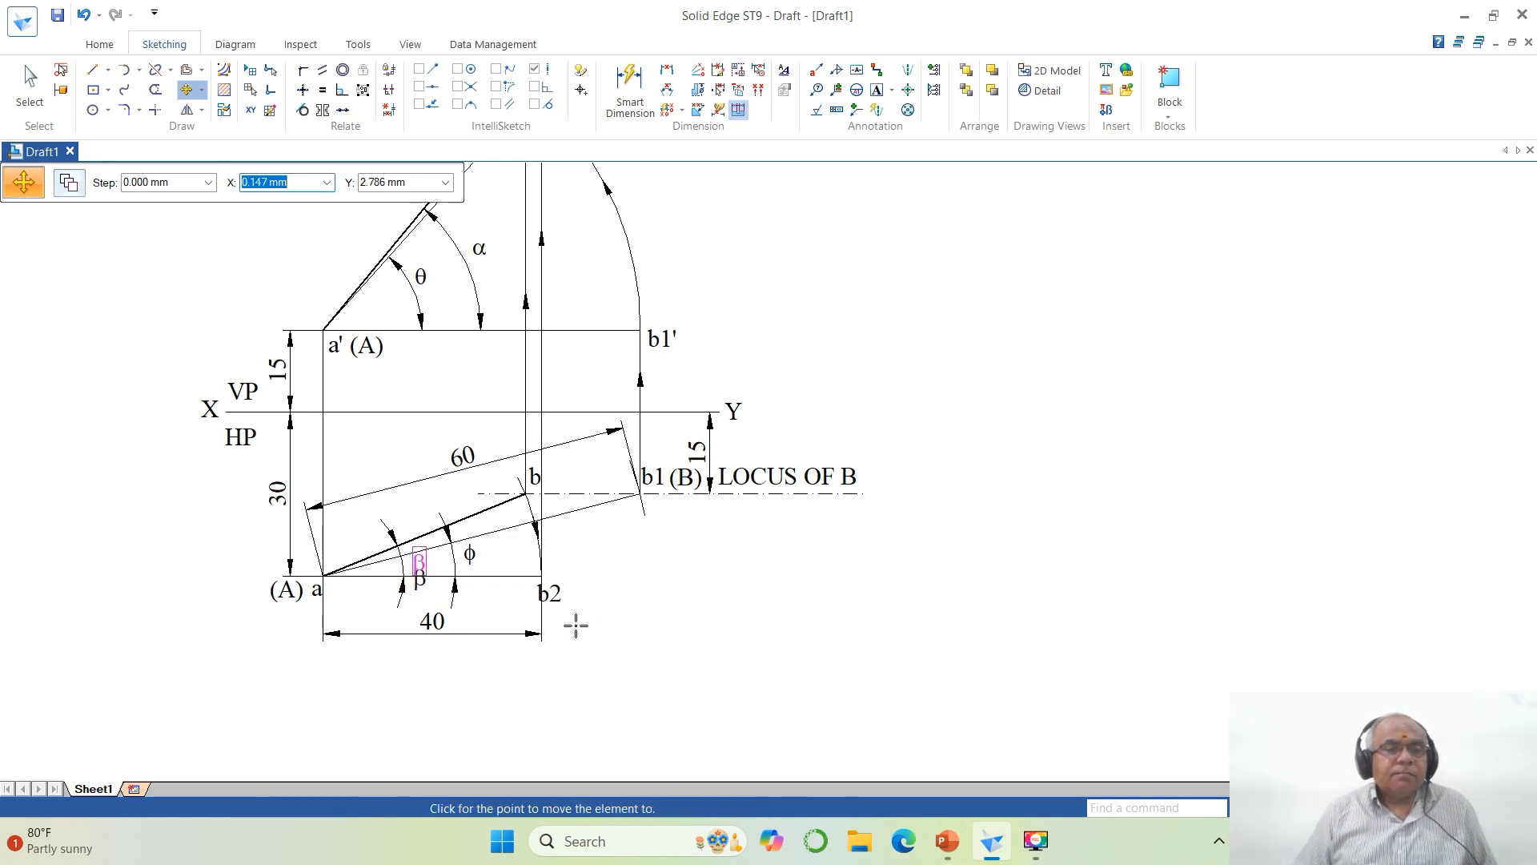
click(575, 619)
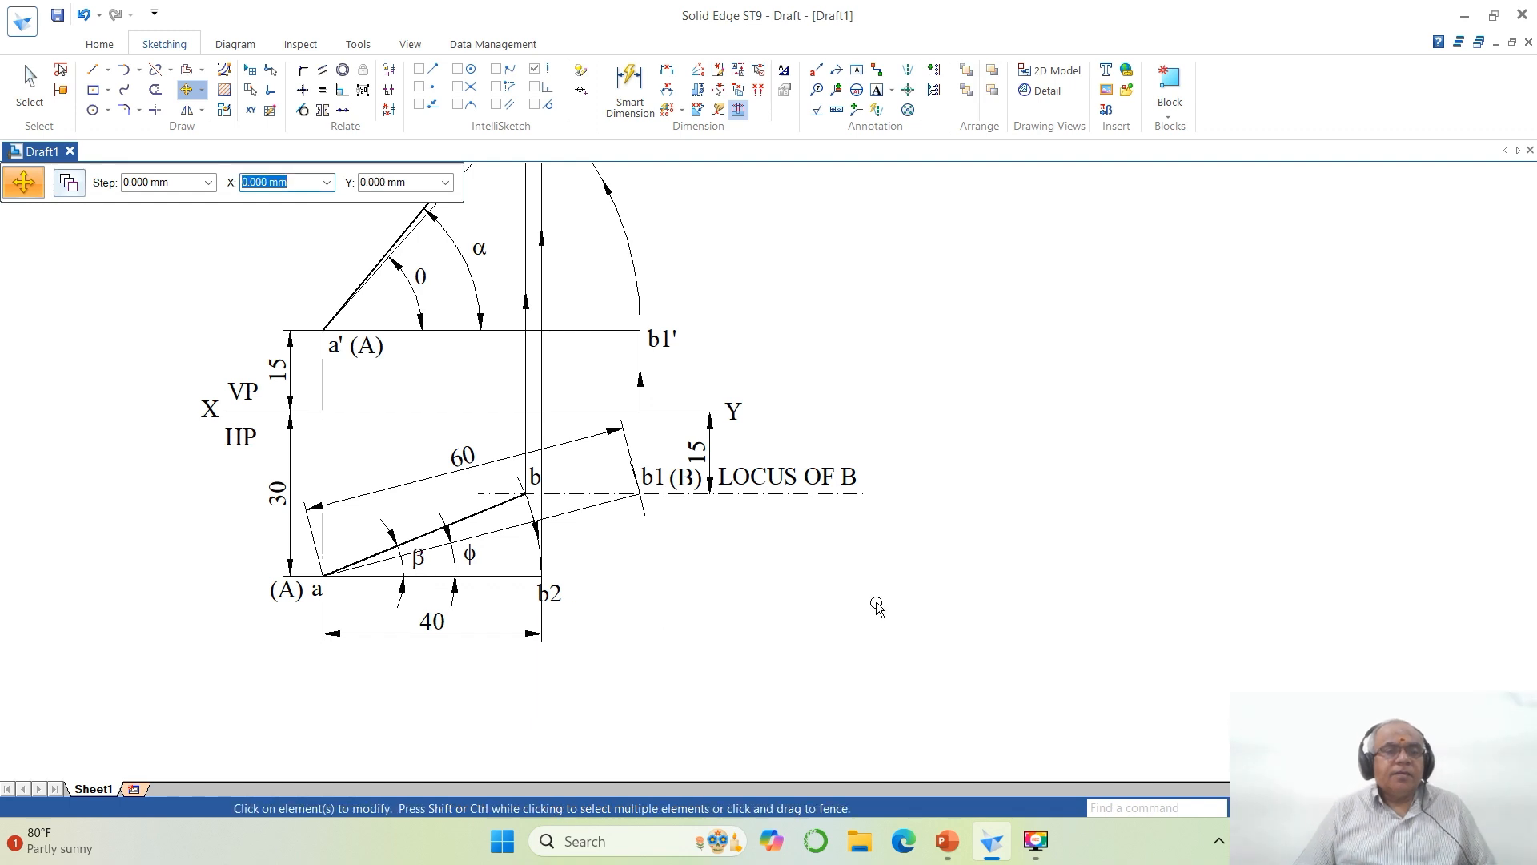